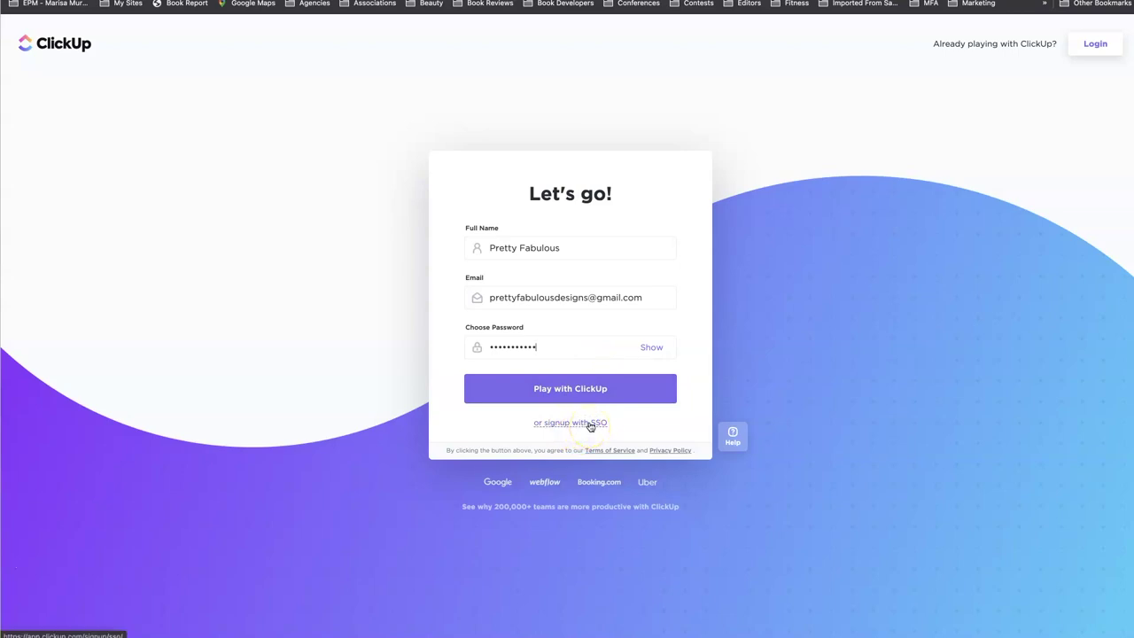
- Submit the sign-up form and verify the account with the 4-digit emailed code
left_click(587, 390)
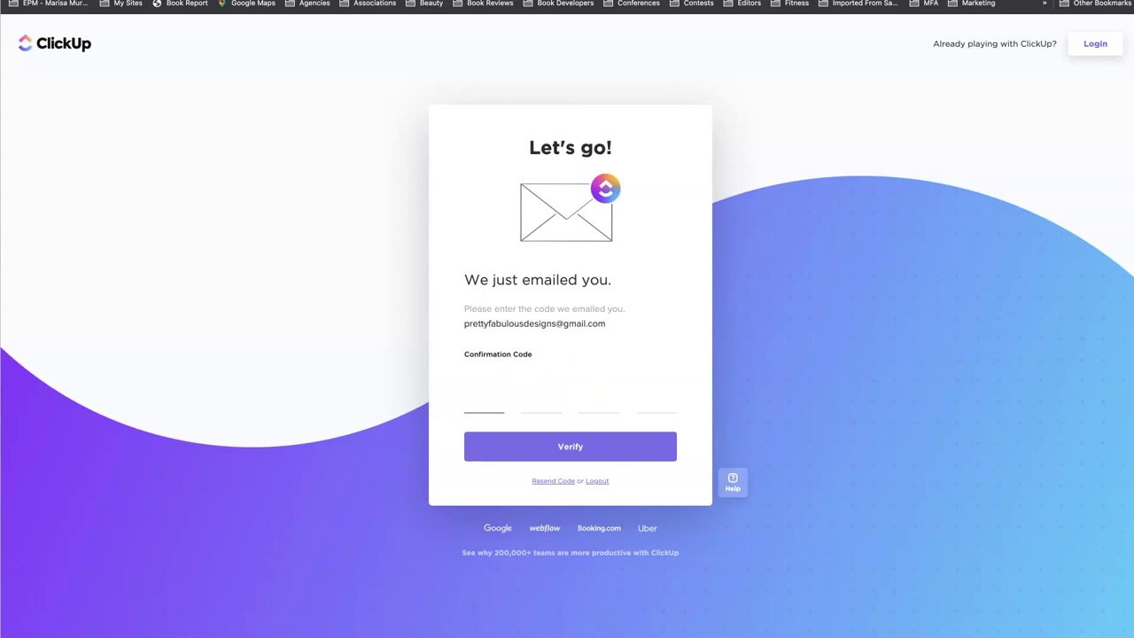
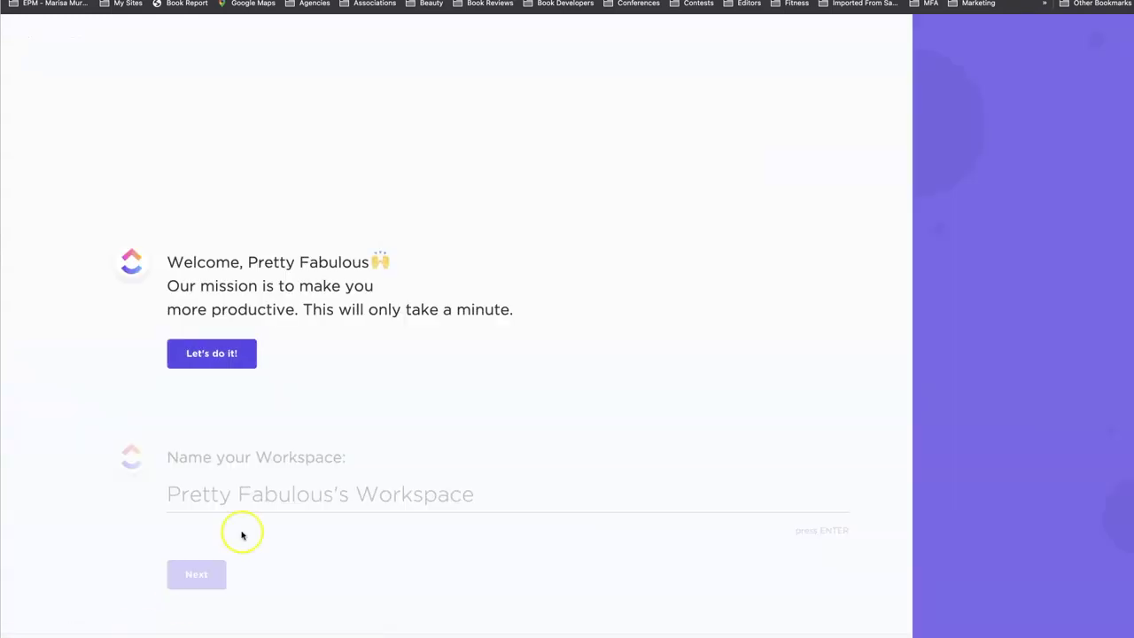
- Replace the default workspace name with 'PF ClickUp Notifications' and confirm it
left_click(222, 358)
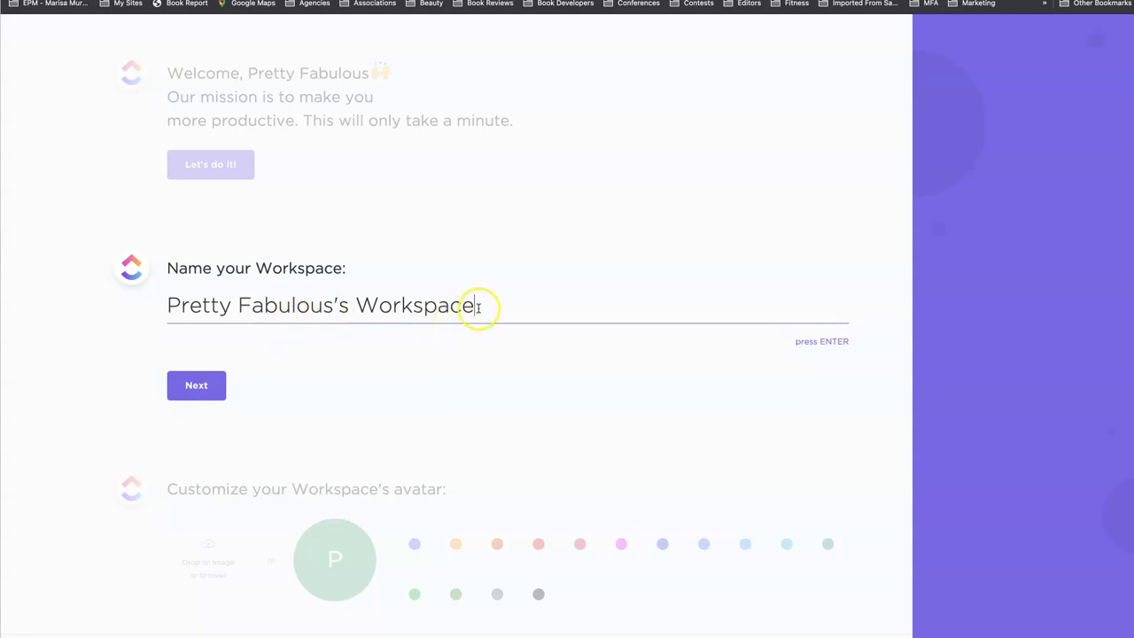
left_click_drag(479, 307, 150, 298)
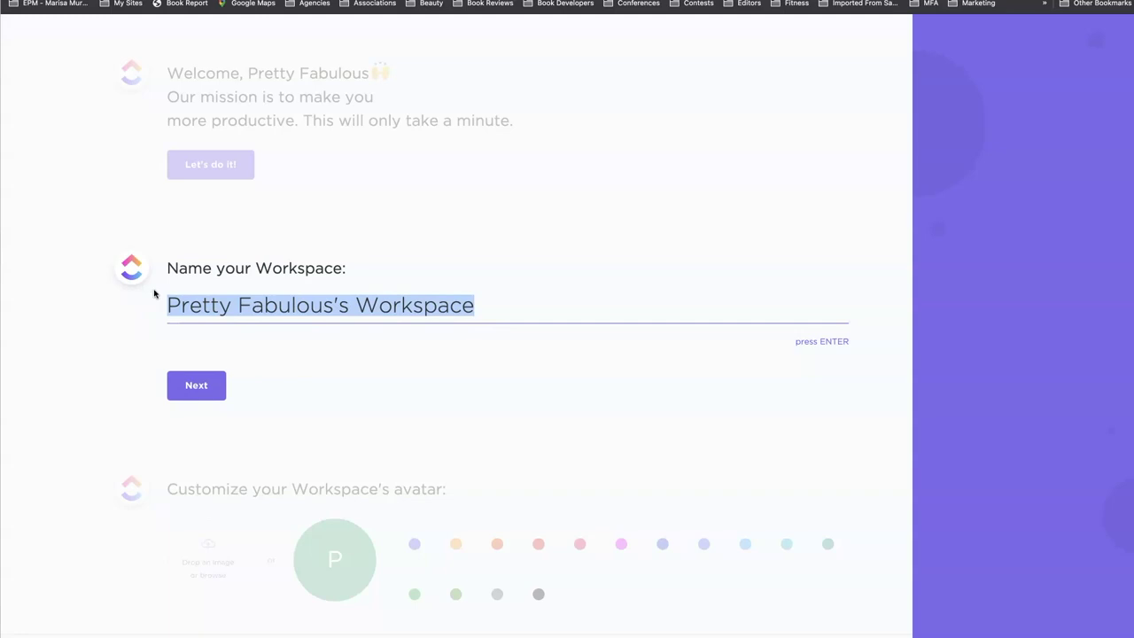
key("Left")
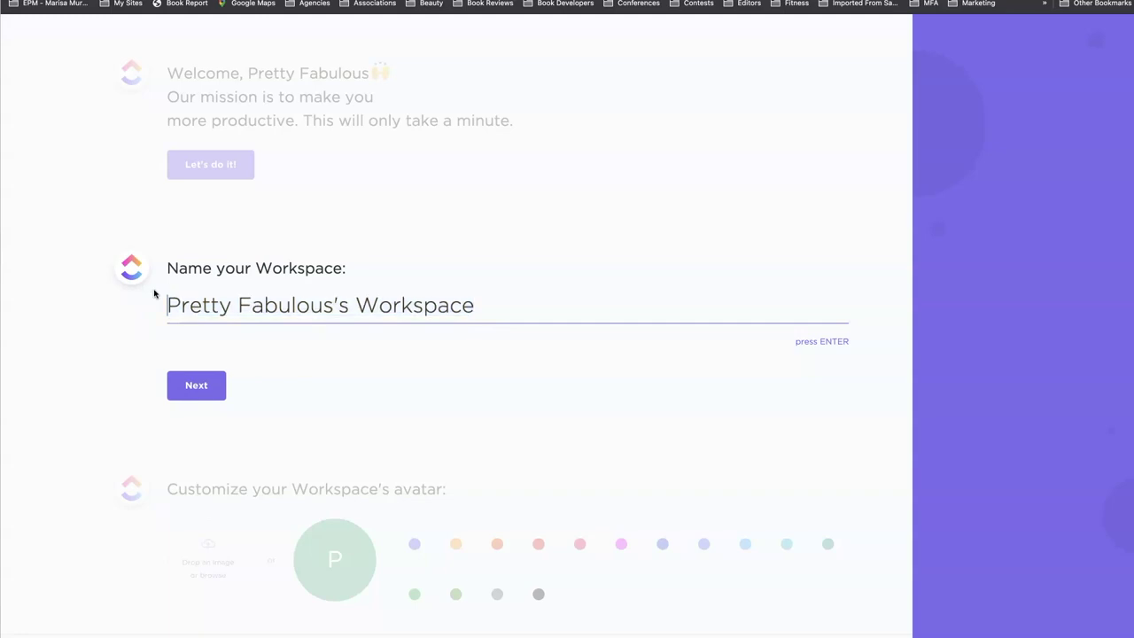
type("PF ")
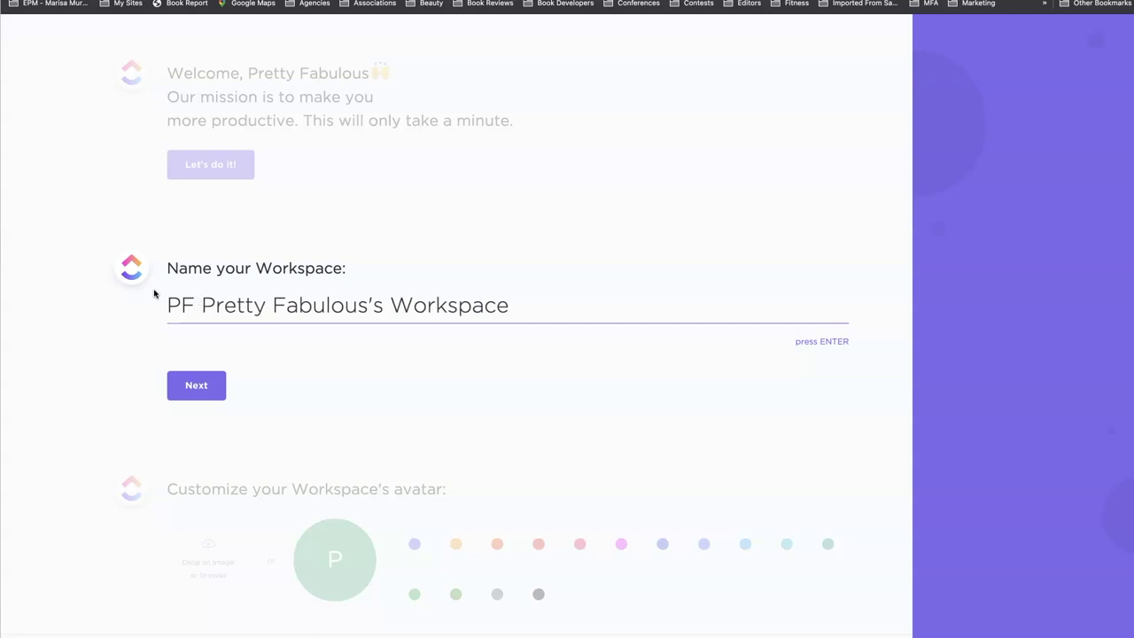
type("Click")
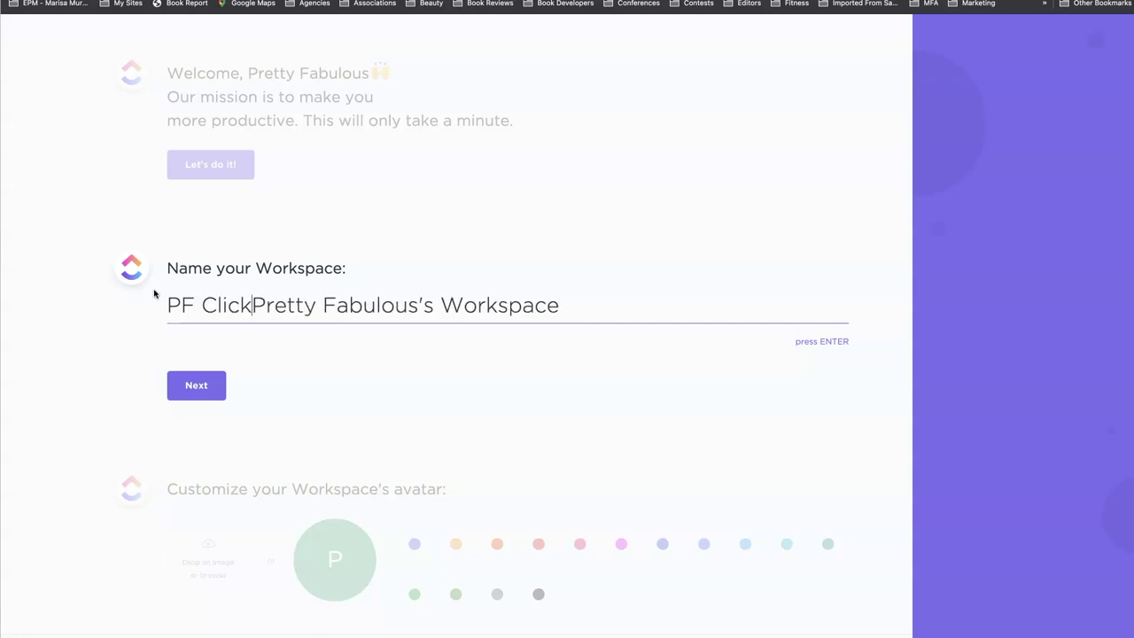
type("Up ")
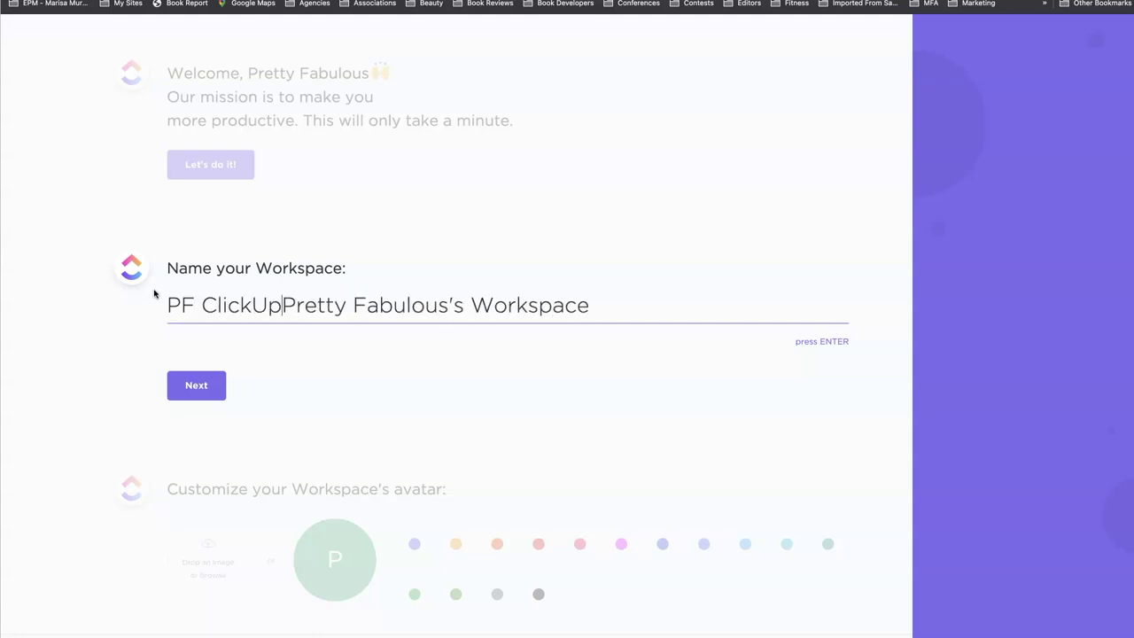
type("Notifications")
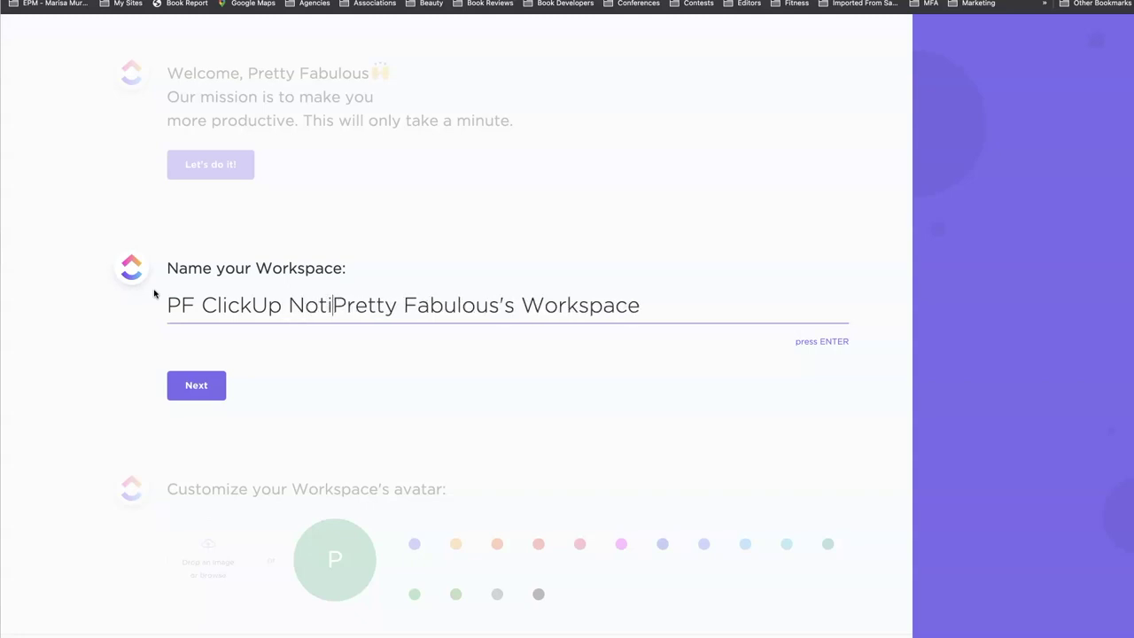
key("Delete")
key("Delete")
key("Delete")
key("Delete")
key("Delete")
key("Delete")
key("Delete")
key("Delete")
key("Delete")
key("Delete")
key("Delete")
key("Delete")
key("Delete")
key("Delete")
key("Delete")
key("Delete")
key("Delete")
key("Delete")
key("Delete")
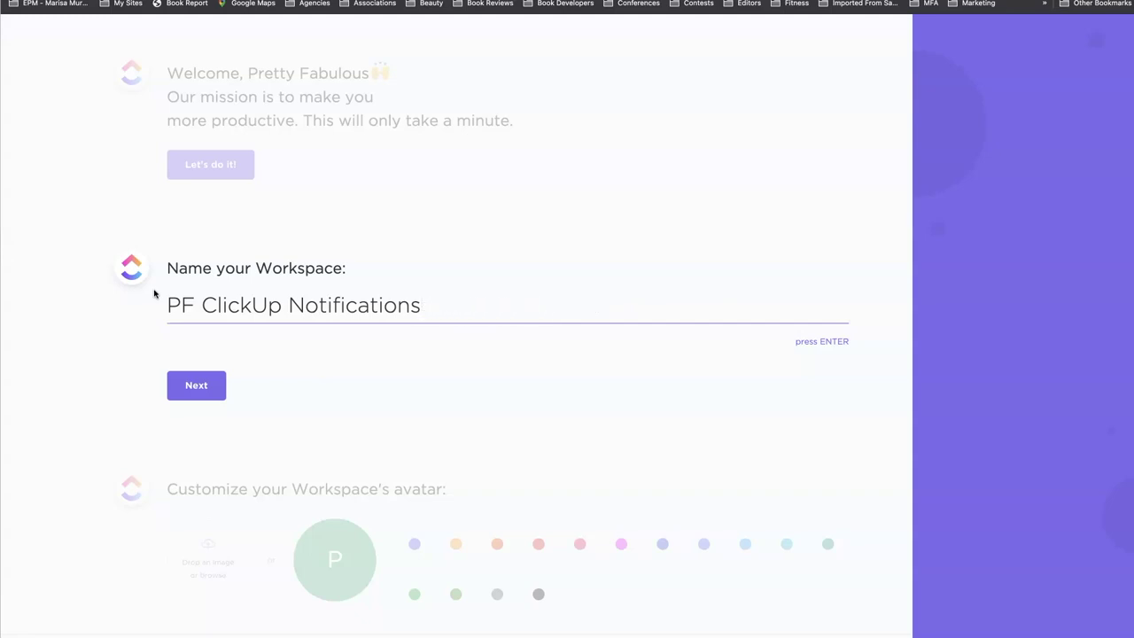
left_click(202, 386)
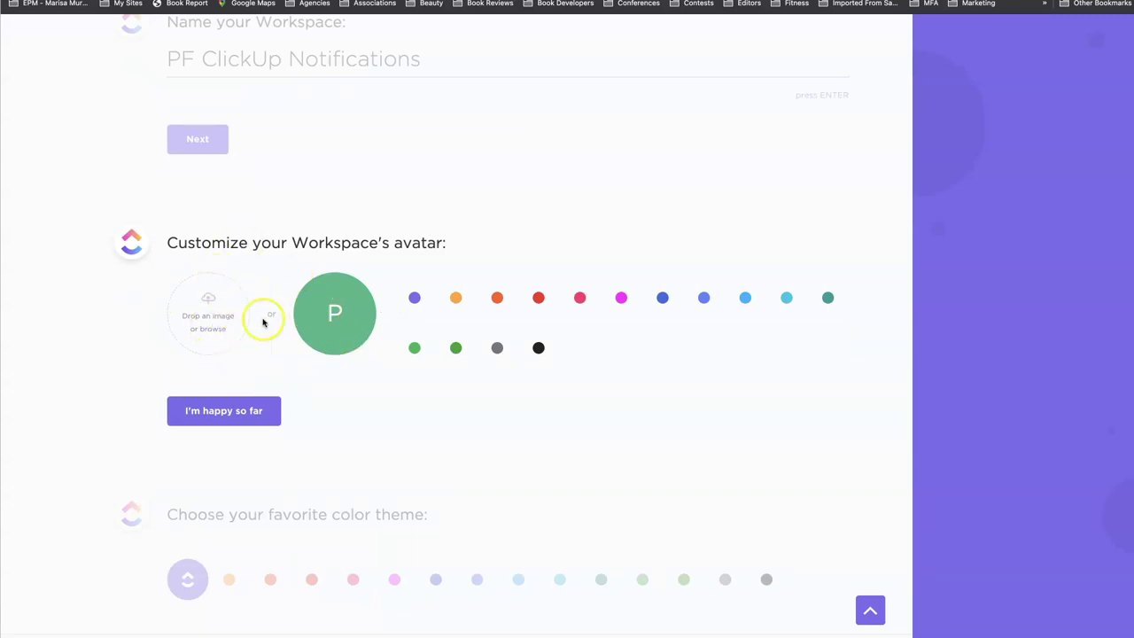
- Upload the pf logo, crop it tightly, and save it as the workspace avatar
left_click_drag(0, 287, 239, 322)
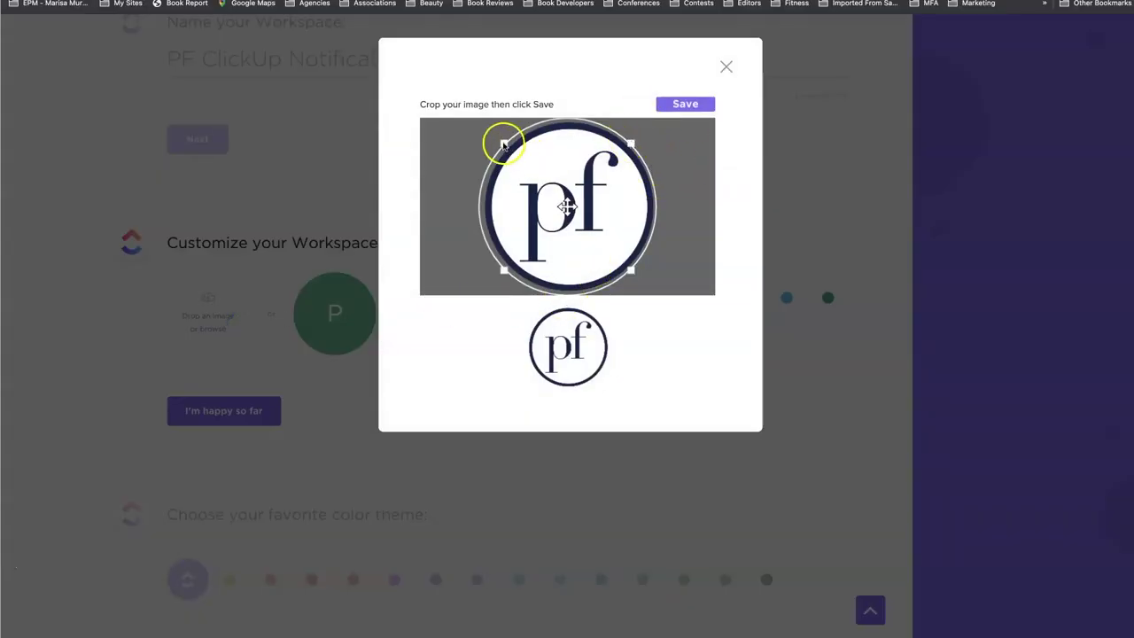
left_click_drag(503, 143, 508, 147)
left_click(573, 297)
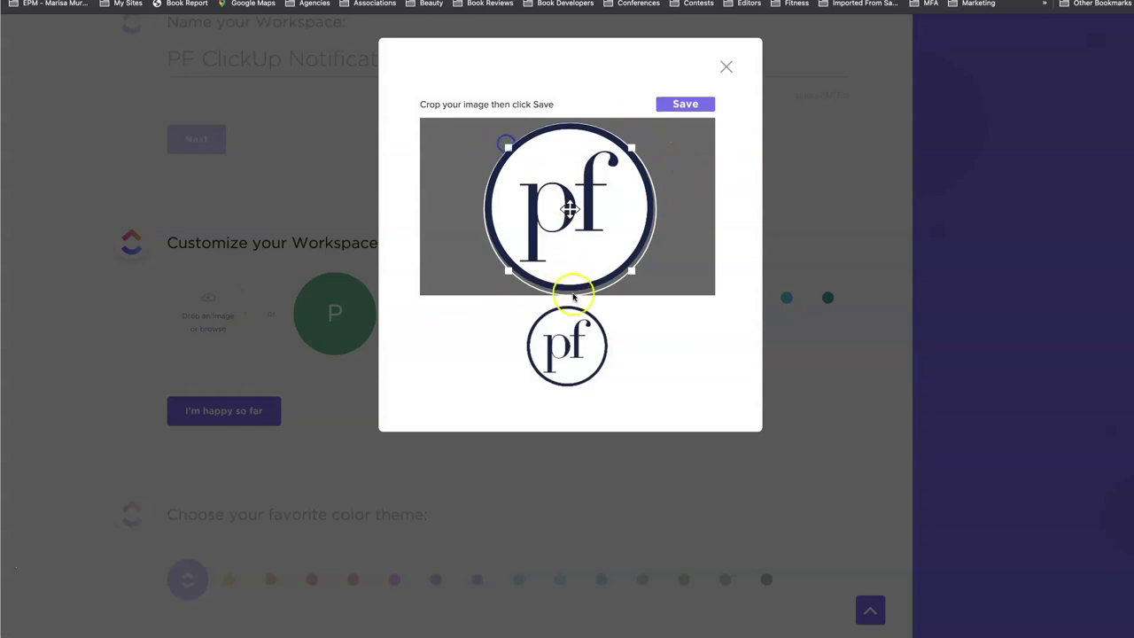
left_click(571, 233)
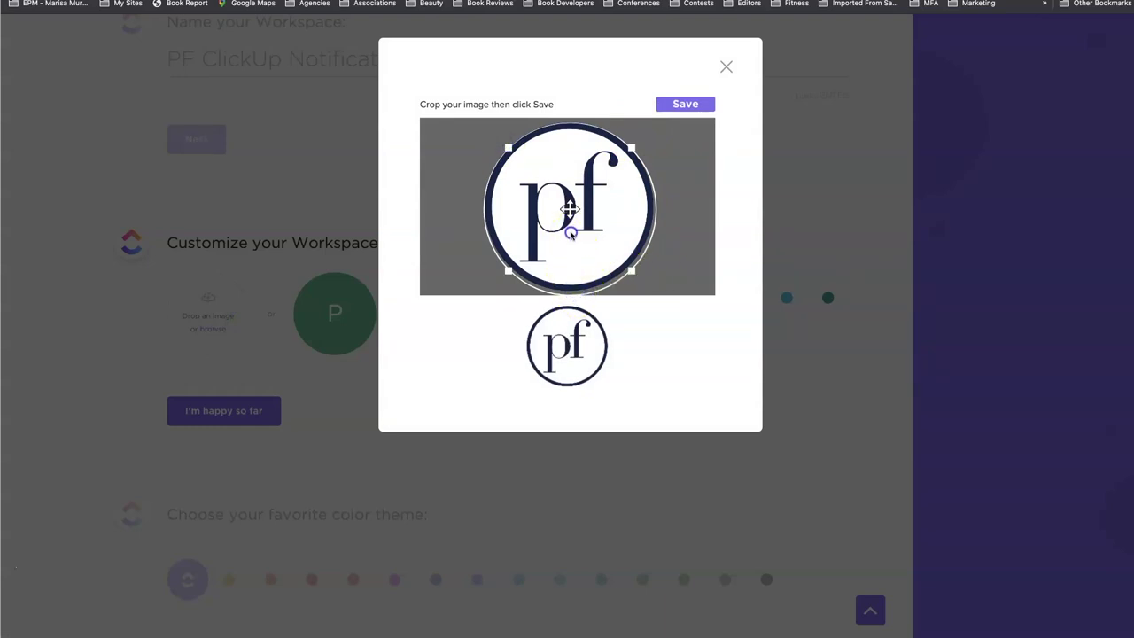
left_click_drag(570, 208, 567, 205)
left_click(671, 105)
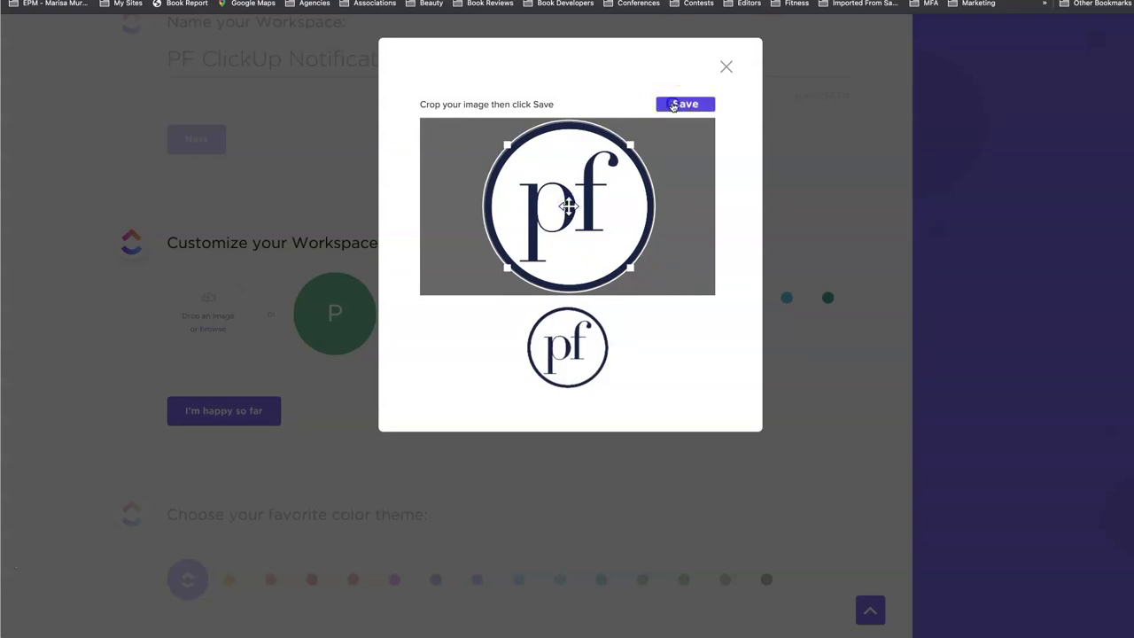
left_click(242, 410)
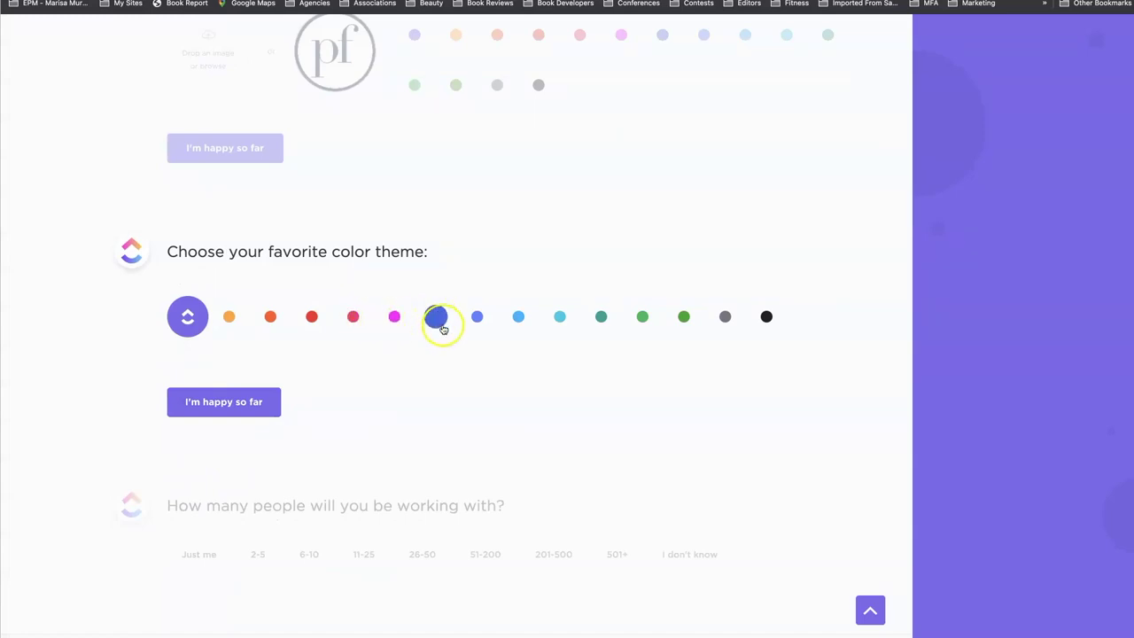
- Choose the magenta colour theme after trying blue, periwinkle and light-blue
left_click(436, 317)
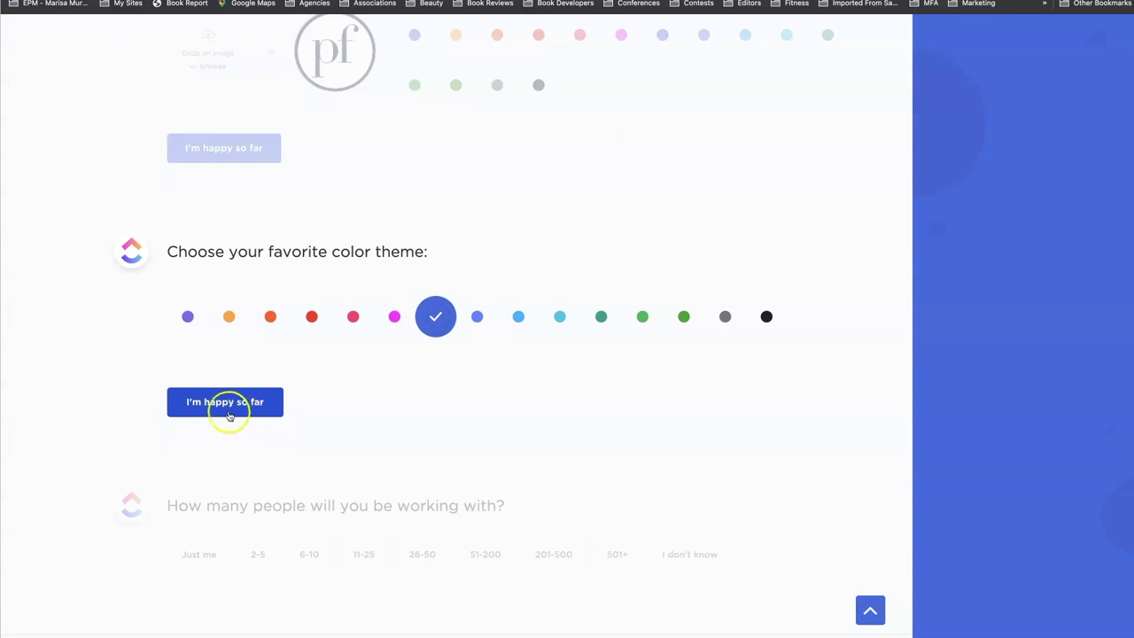
left_click(477, 316)
left_click(520, 319)
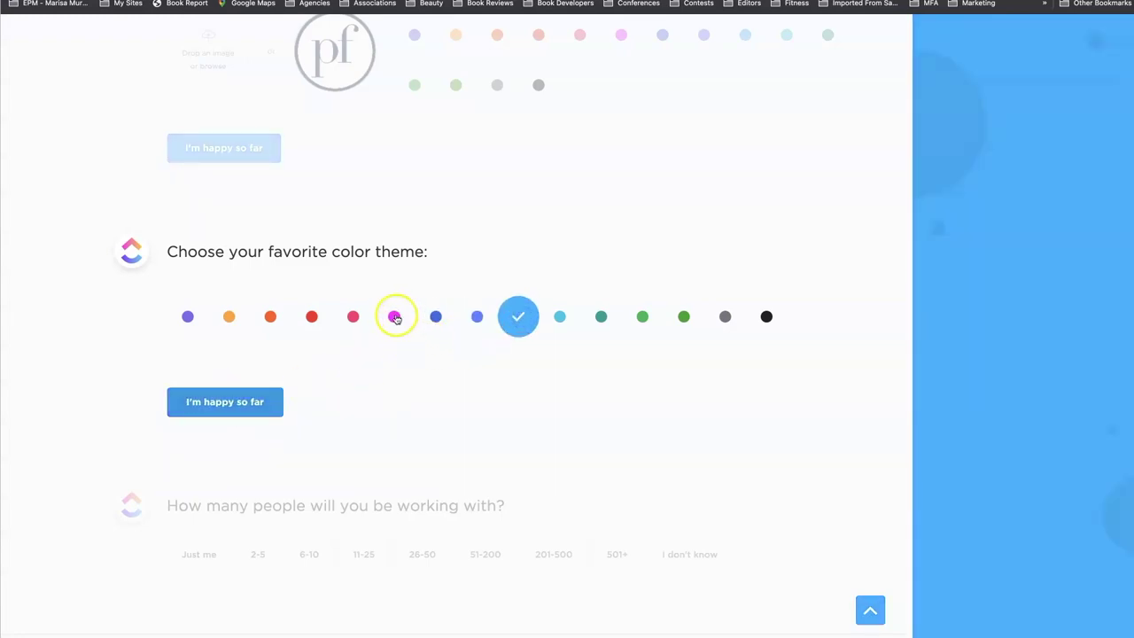
left_click(395, 318)
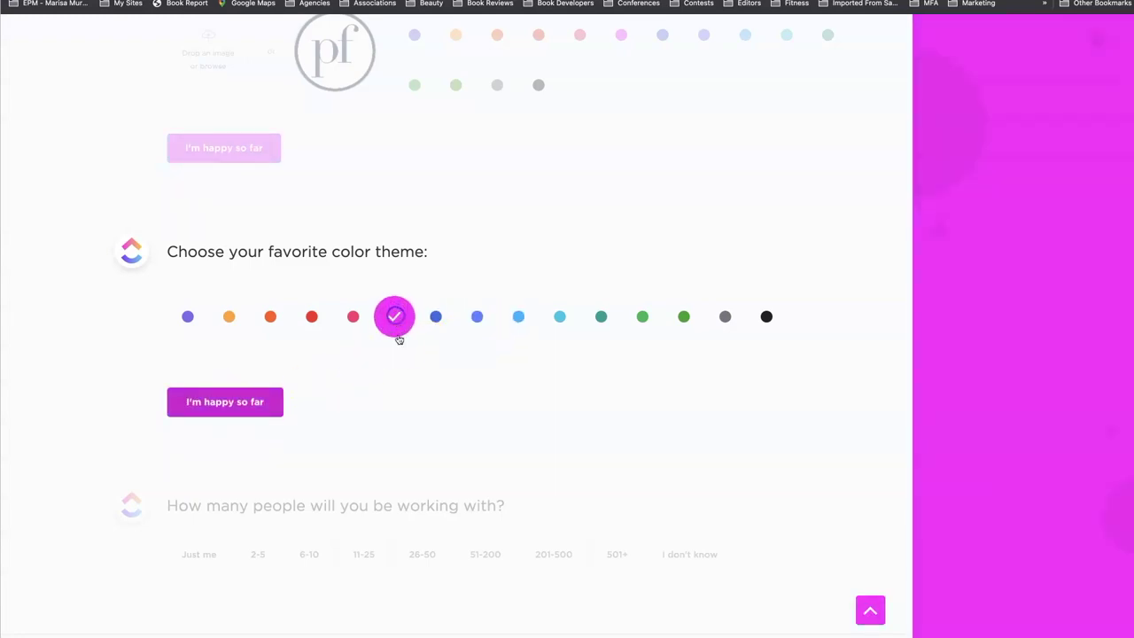
left_click(213, 401)
- Answer the onboarding questions: Just me, Save time, and found via Search Engine
left_click(196, 351)
left_click(221, 359)
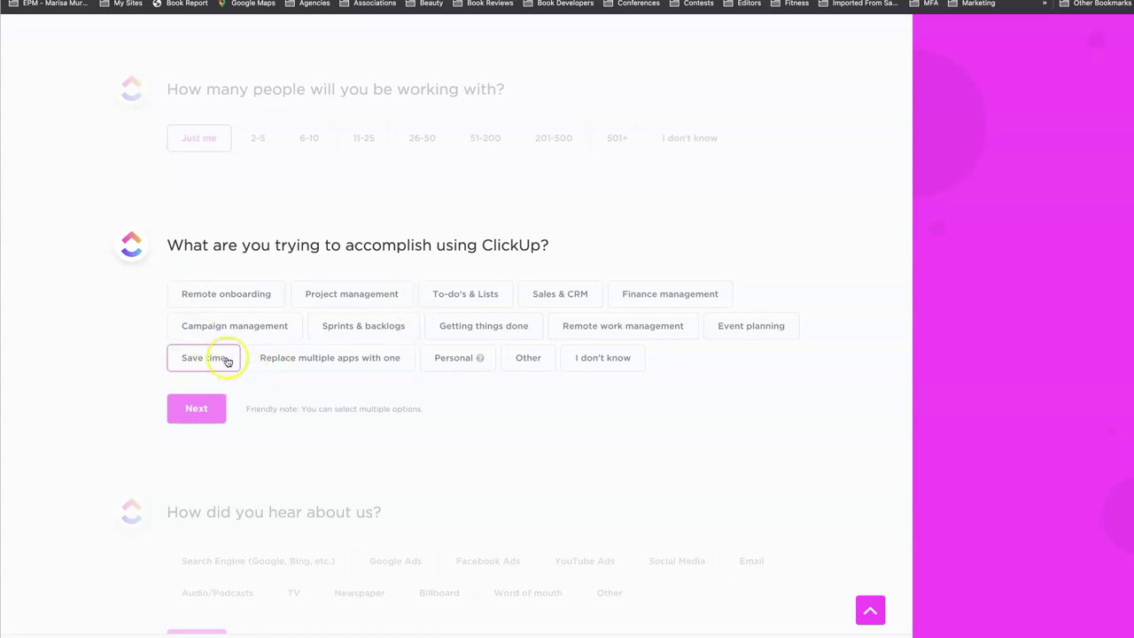
left_click(211, 406)
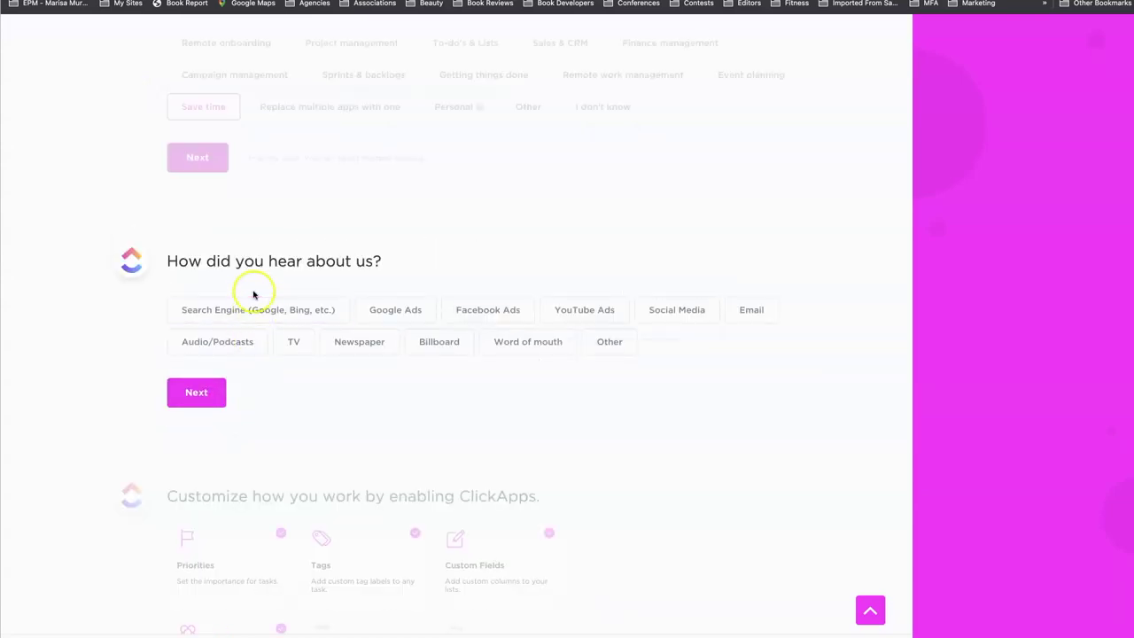
left_click(279, 315)
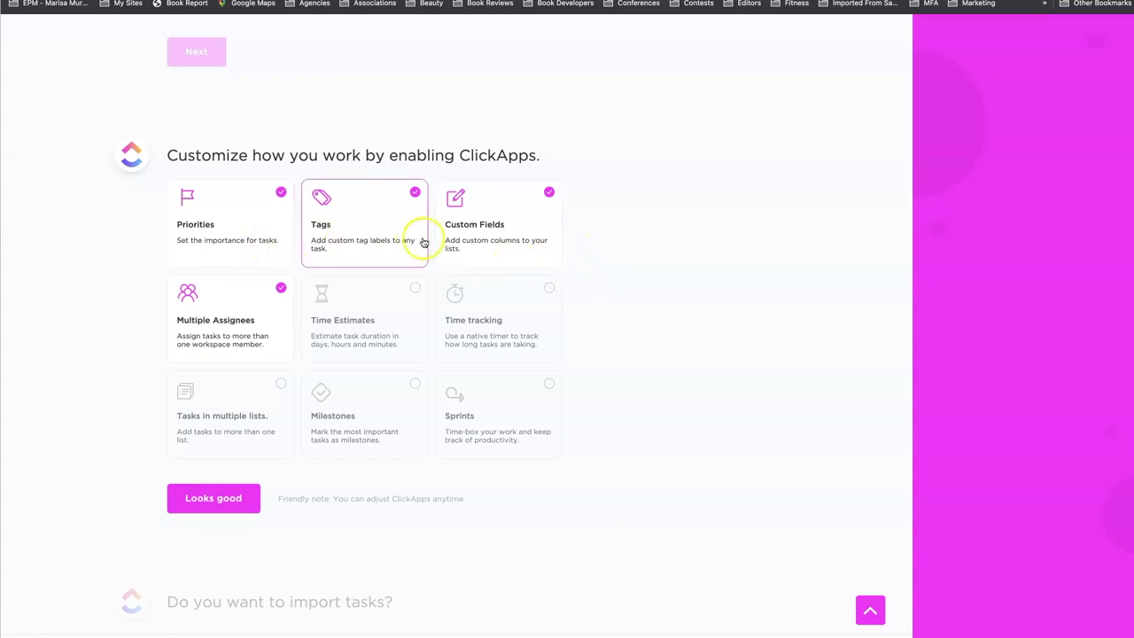
- Disable the Multiple Assignees ClickApp, skip task import, and finish onboarding
left_click(281, 287)
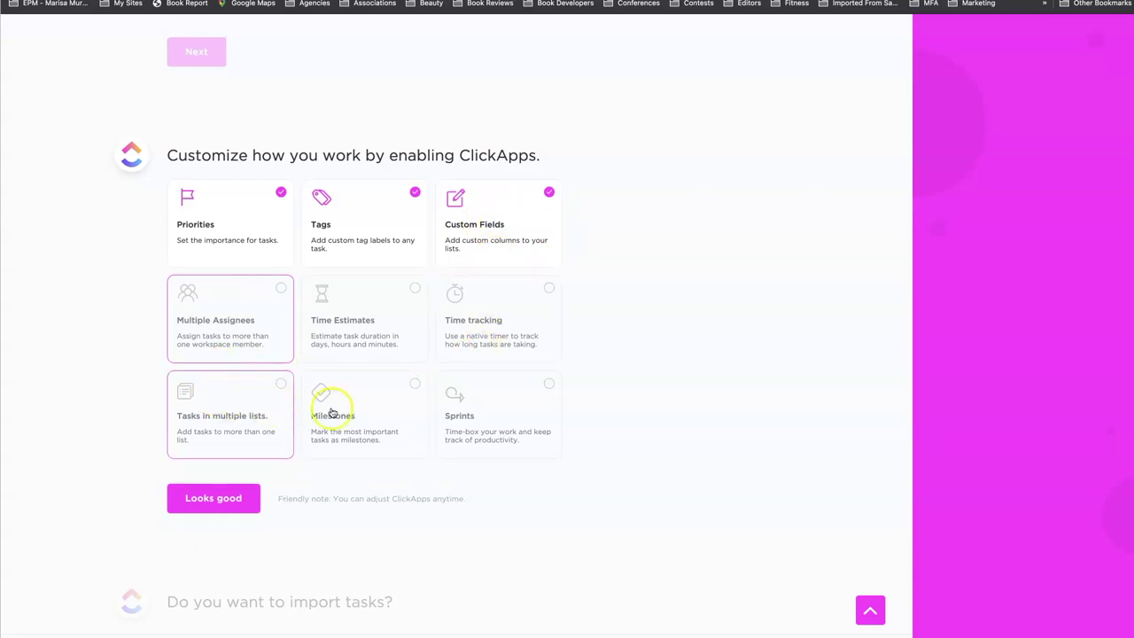
left_click(226, 498)
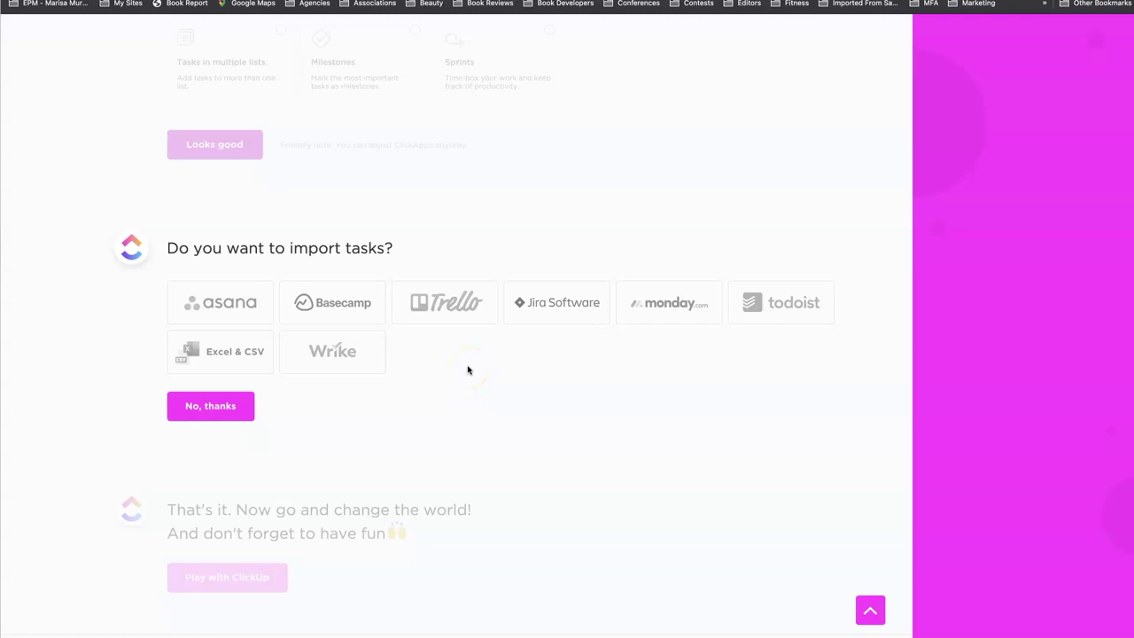
left_click(212, 408)
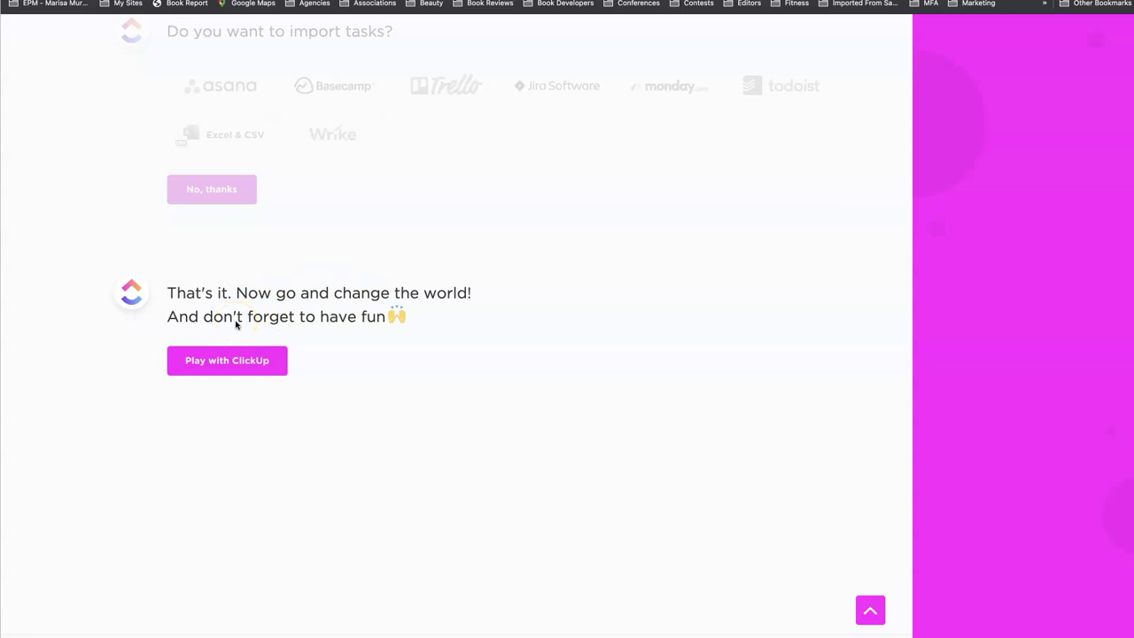
left_click(239, 360)
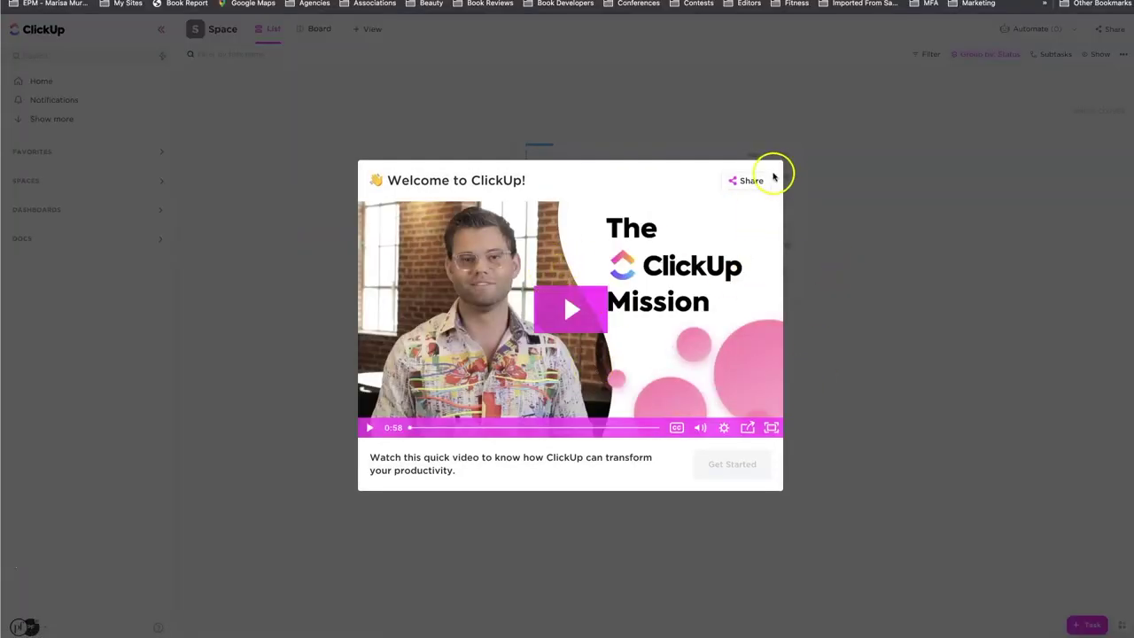
- Close the welcome video and template picker, go to Home, and open the account menu
left_click(843, 307)
left_click(499, 446)
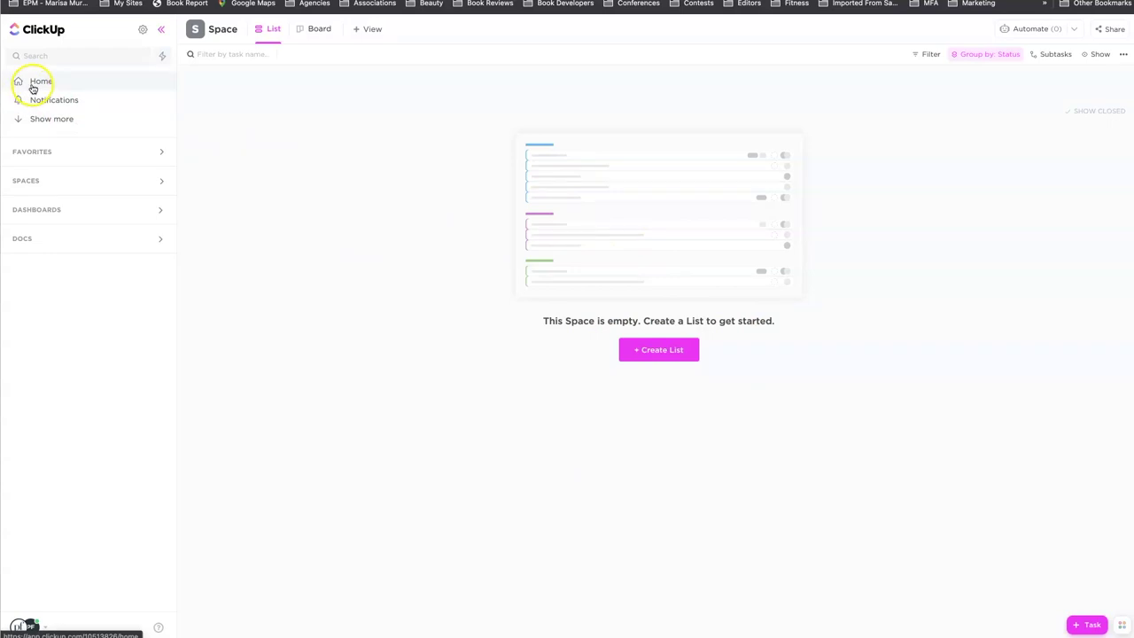
left_click(51, 84)
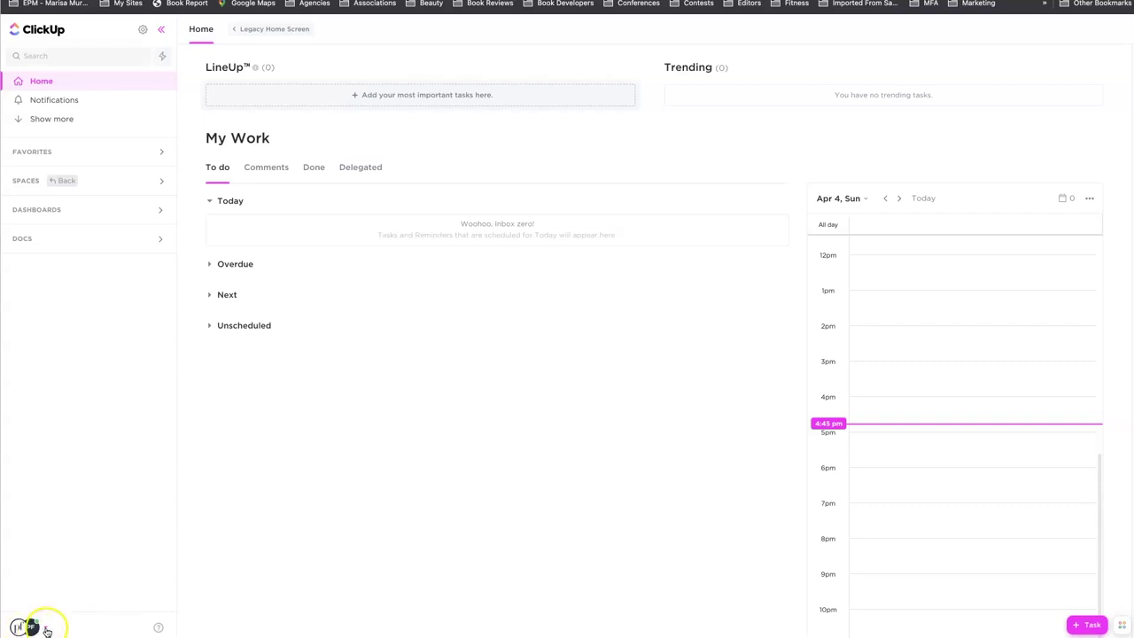
left_click(47, 631)
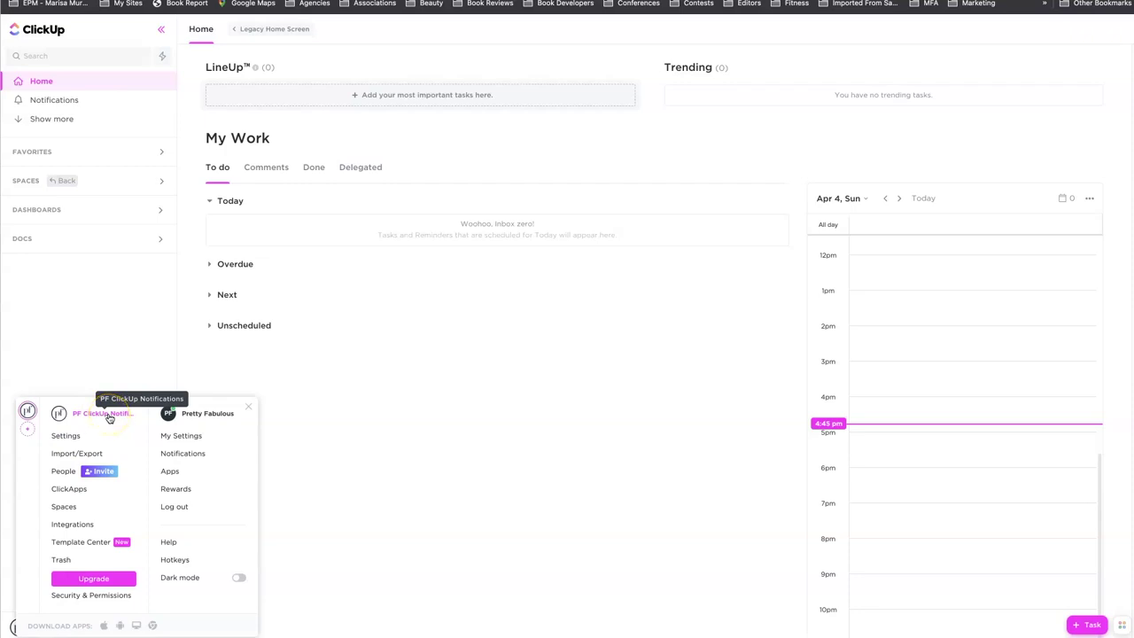
- In workspace settings, back out of the enterprise-only White label option and view People
left_click(117, 417)
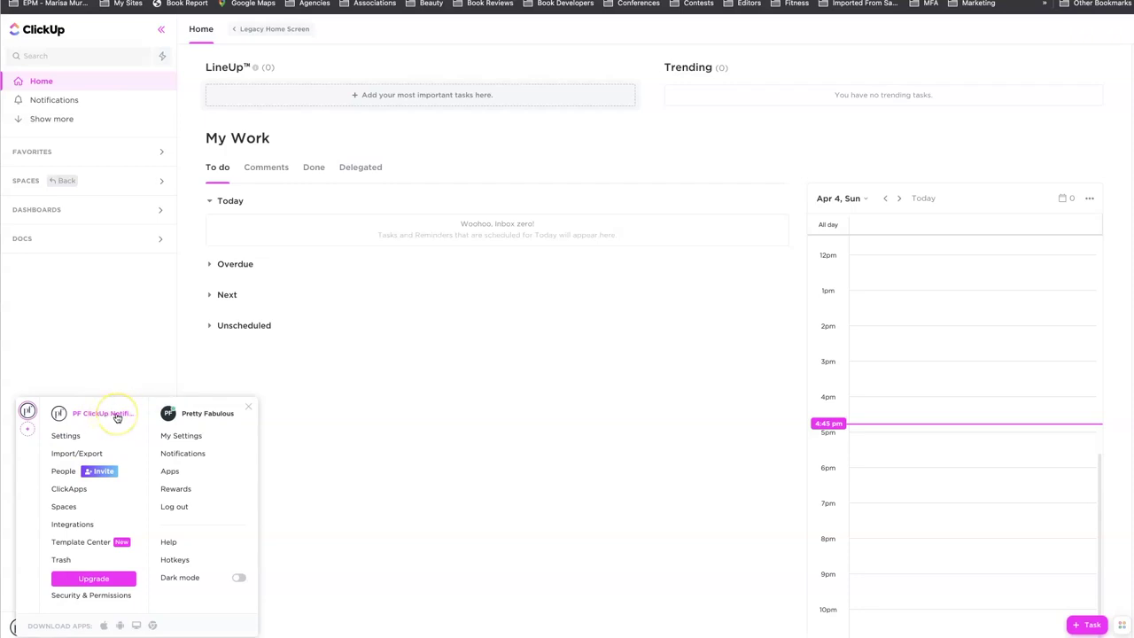
left_click(71, 437)
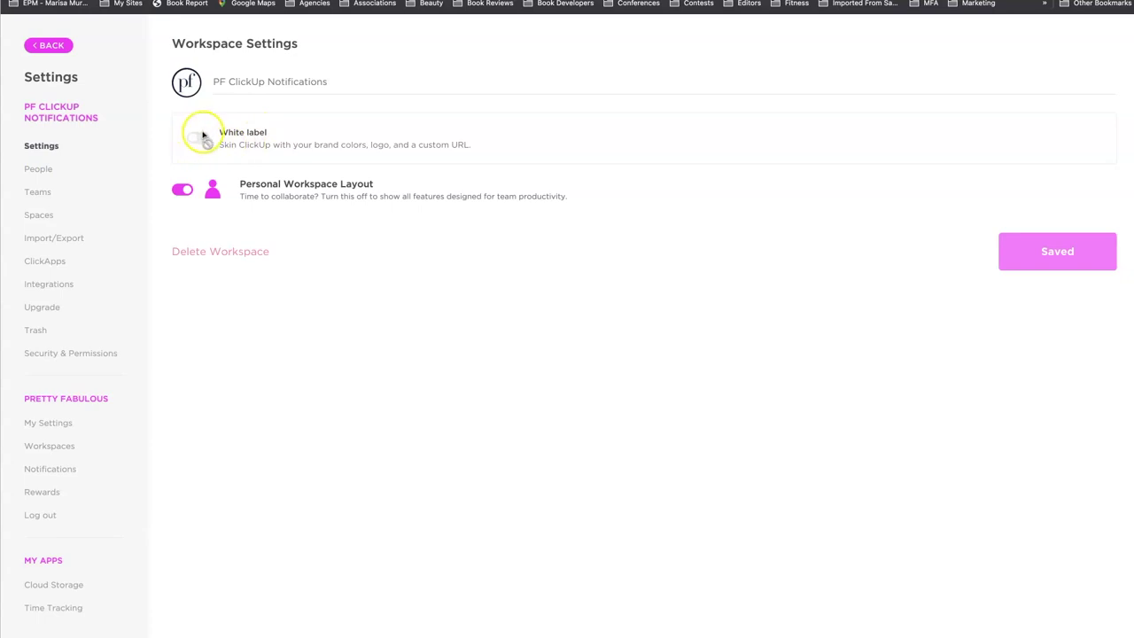
left_click(191, 138)
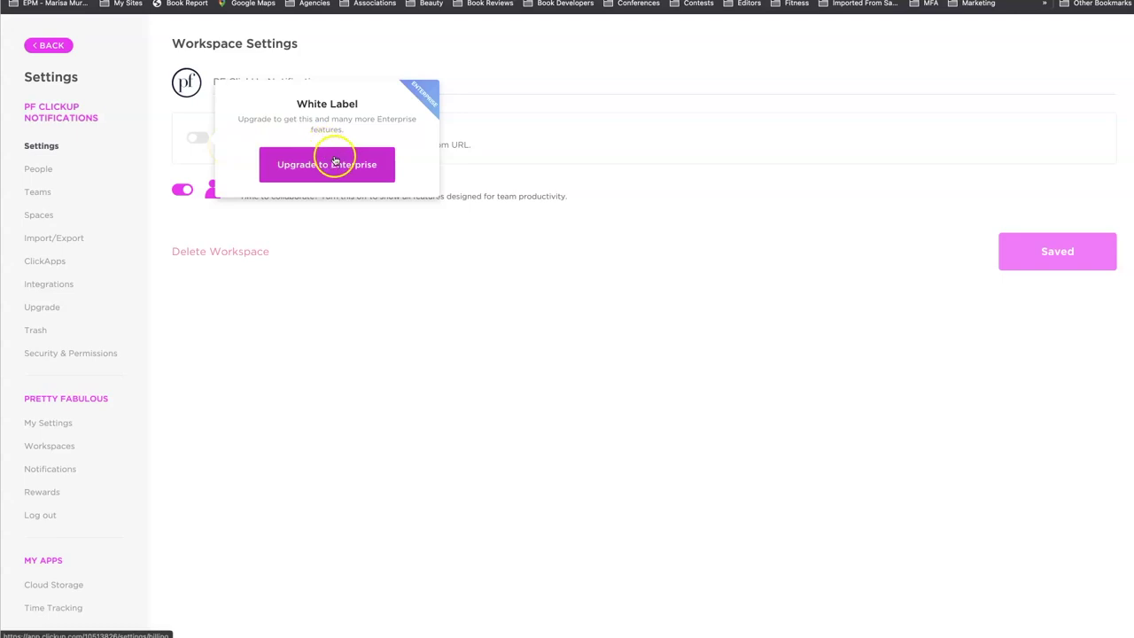
left_click(343, 308)
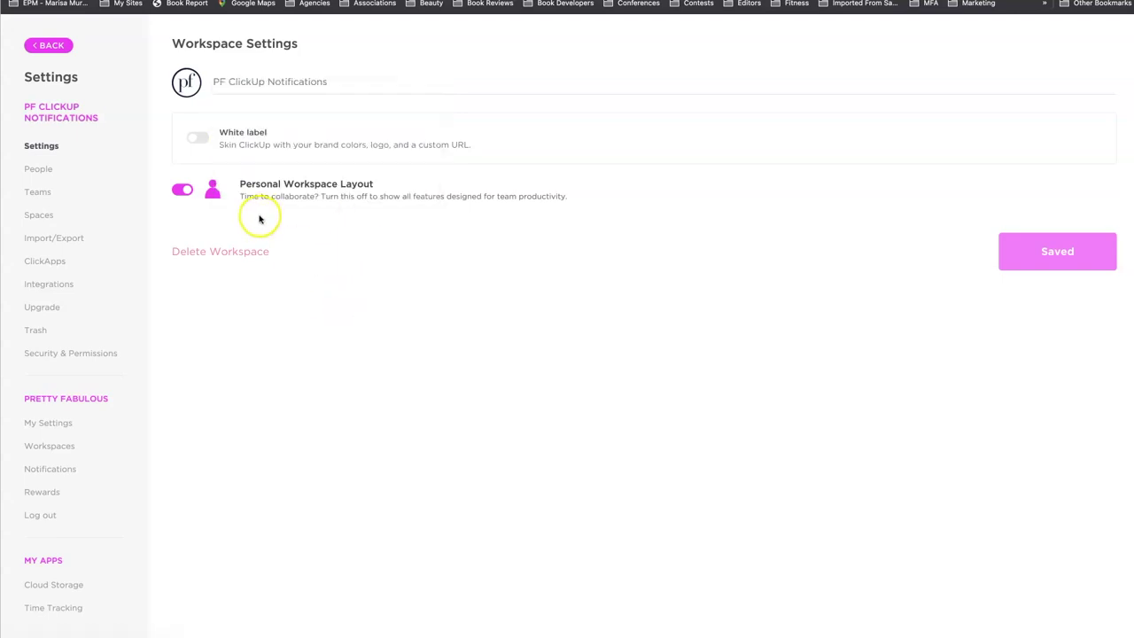
left_click(43, 169)
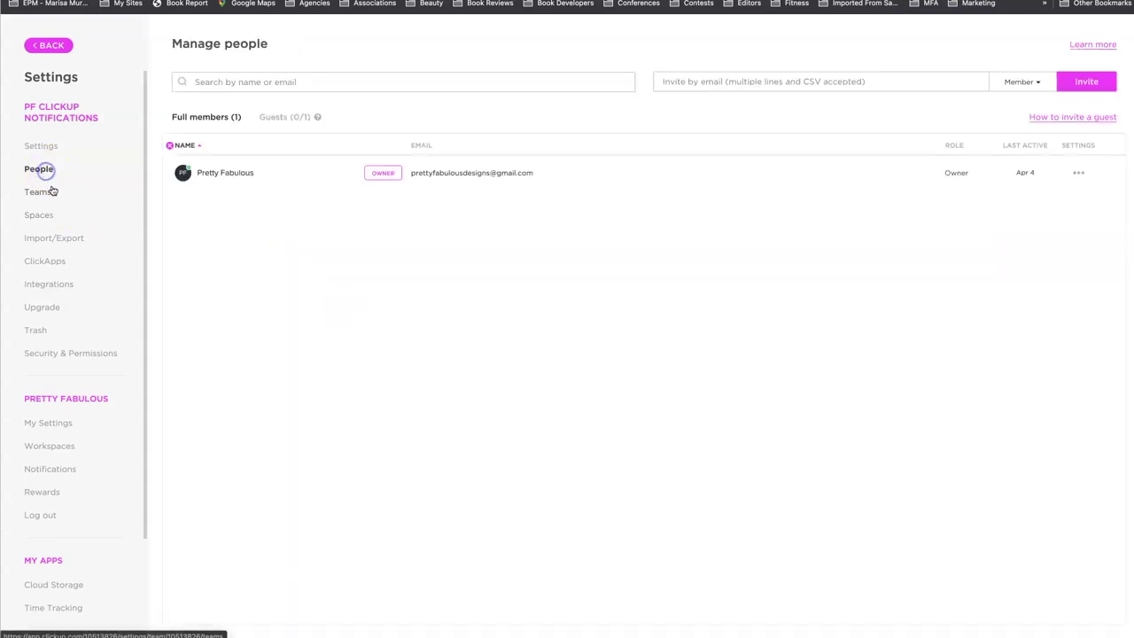
- Browse the Teams, Spaces and Import/Export settings pages, ending on Integrations
left_click(47, 192)
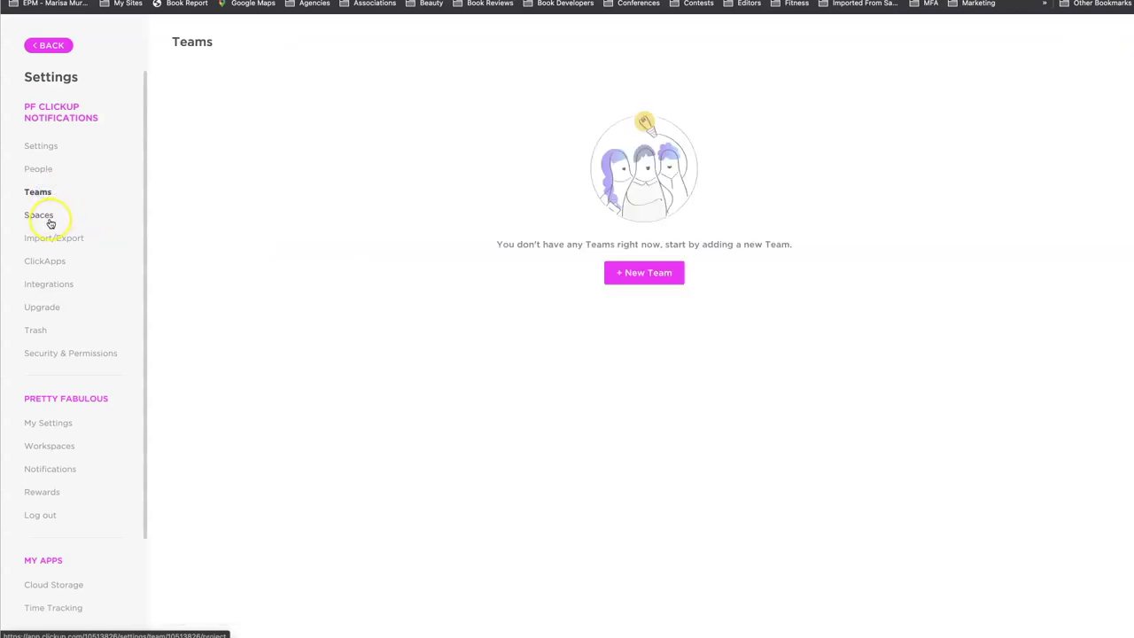
left_click(50, 221)
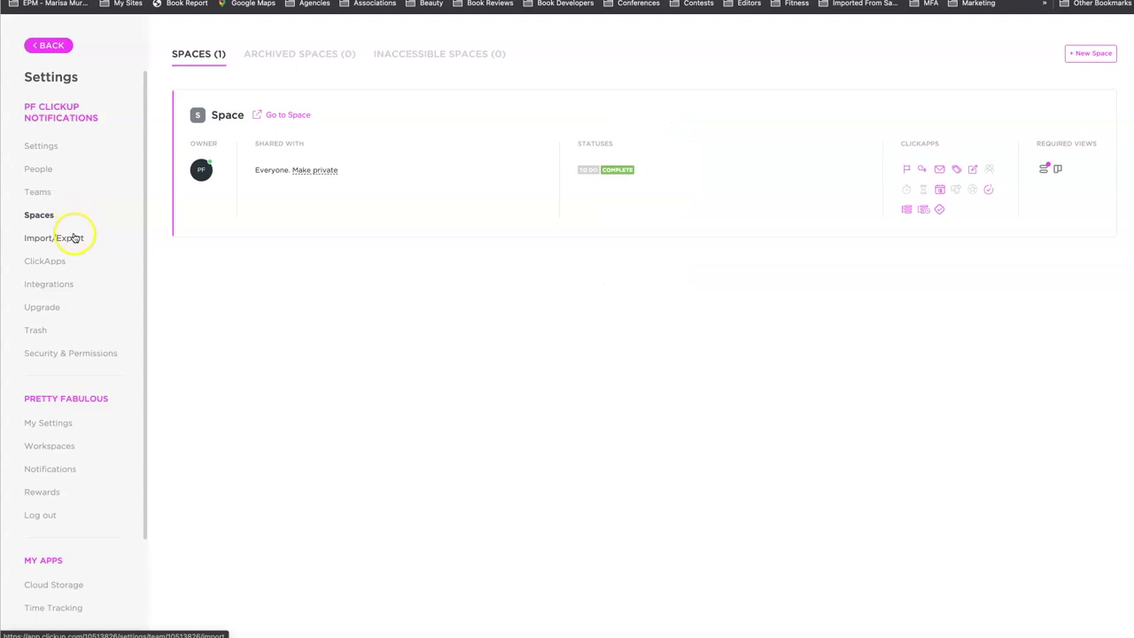
left_click(70, 240)
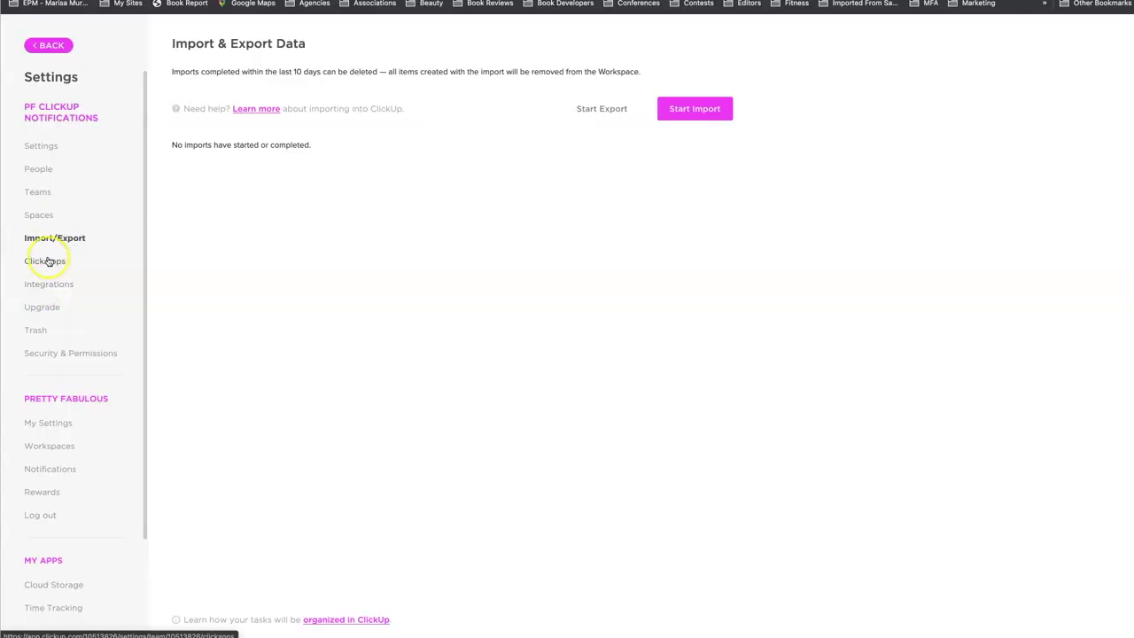
left_click(56, 284)
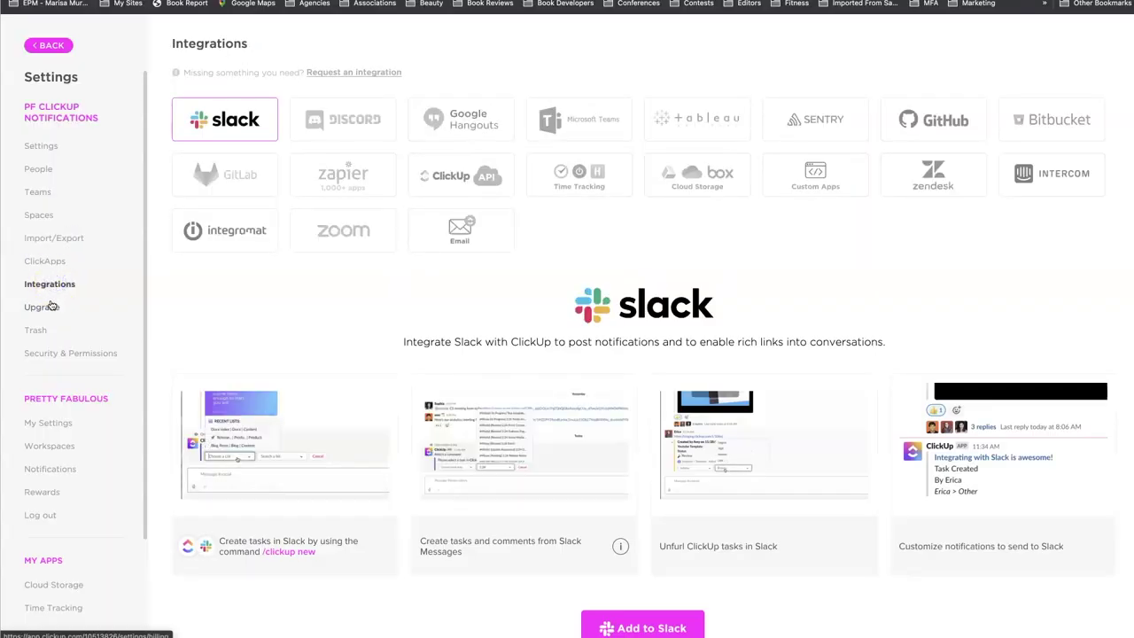
scroll(50, 306, "down", 1)
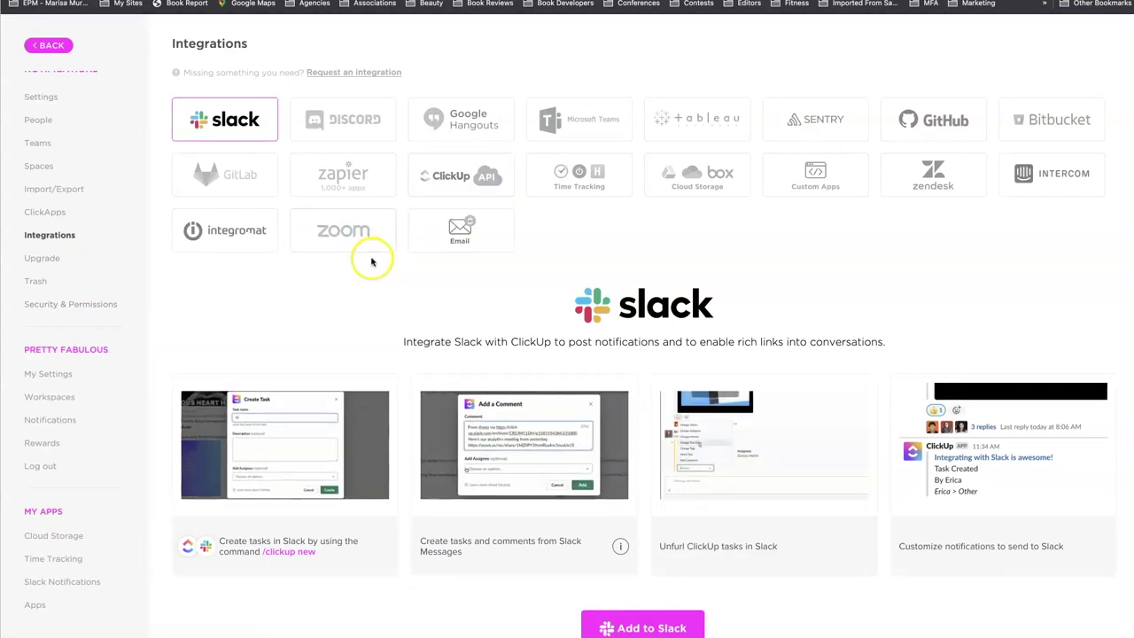
left_click(999, 157)
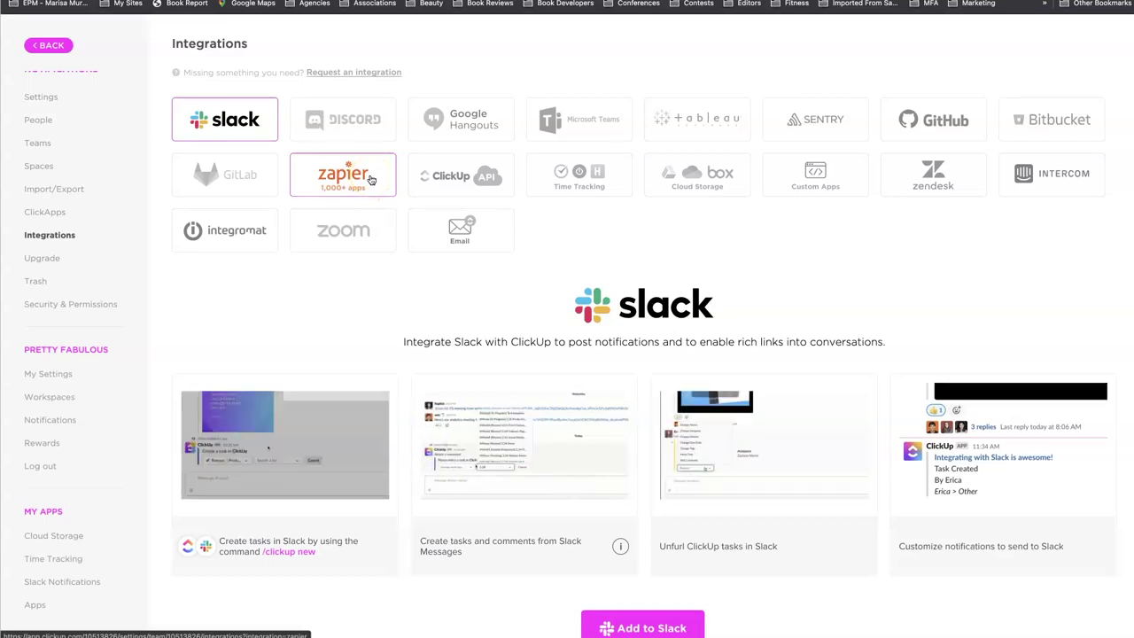
left_click(76, 272)
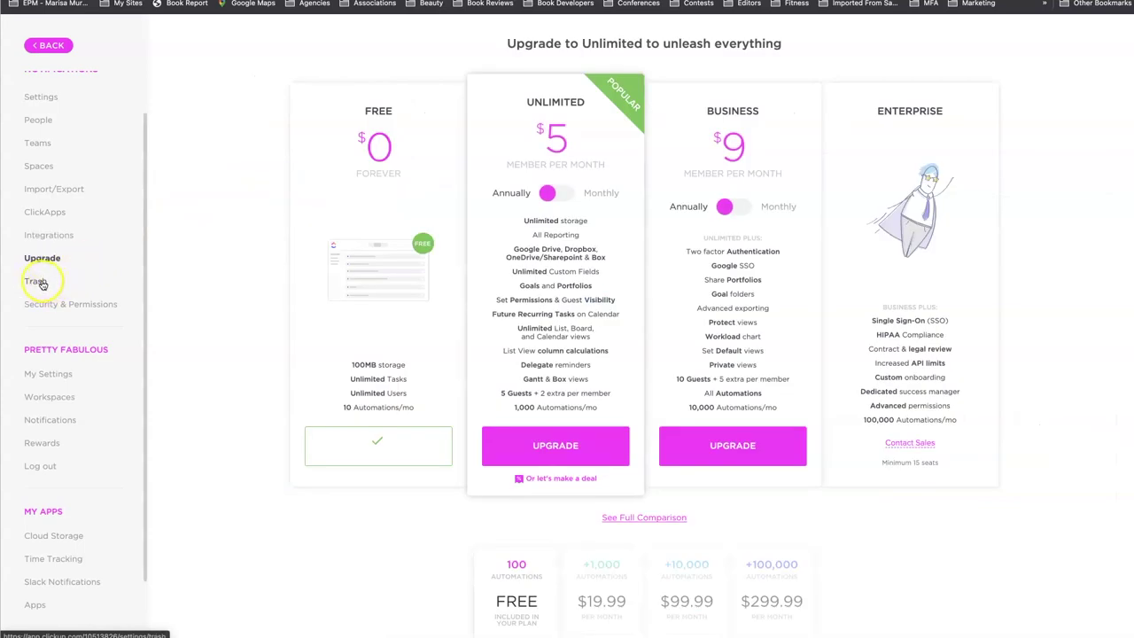
- Check the Trash and Security & Permissions pages, then go to My Settings
left_click(38, 282)
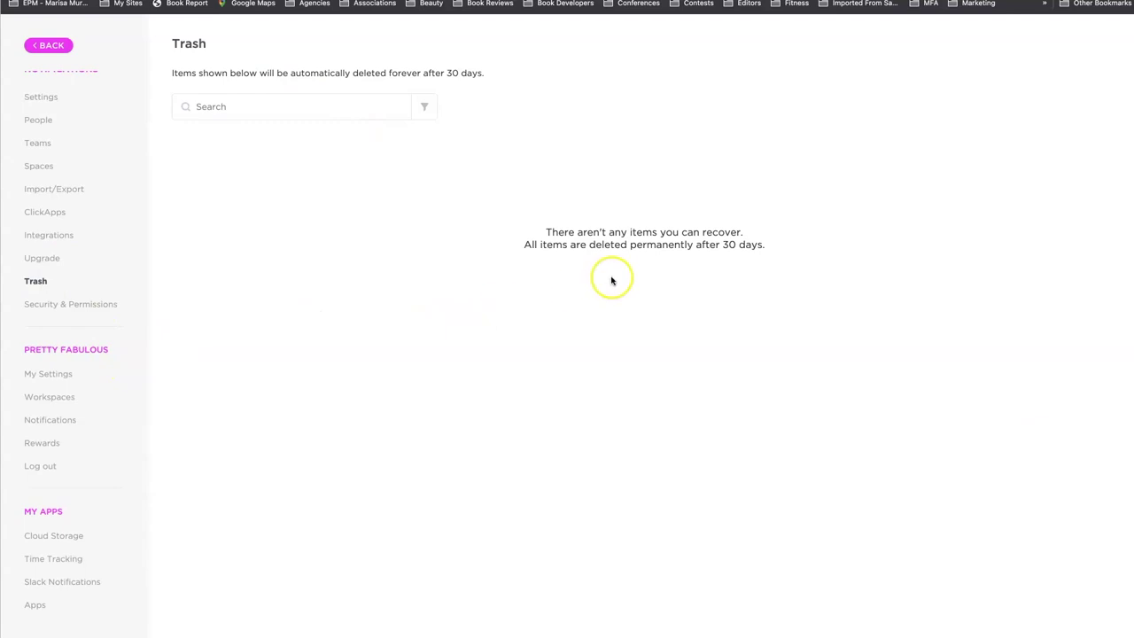
left_click(64, 307)
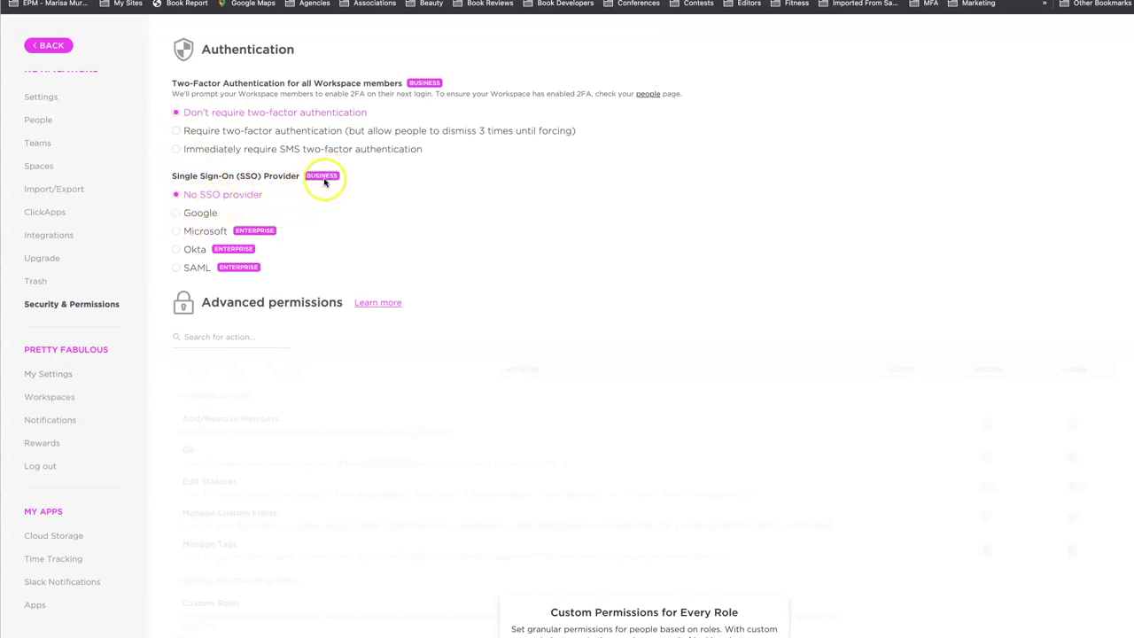
left_click(44, 376)
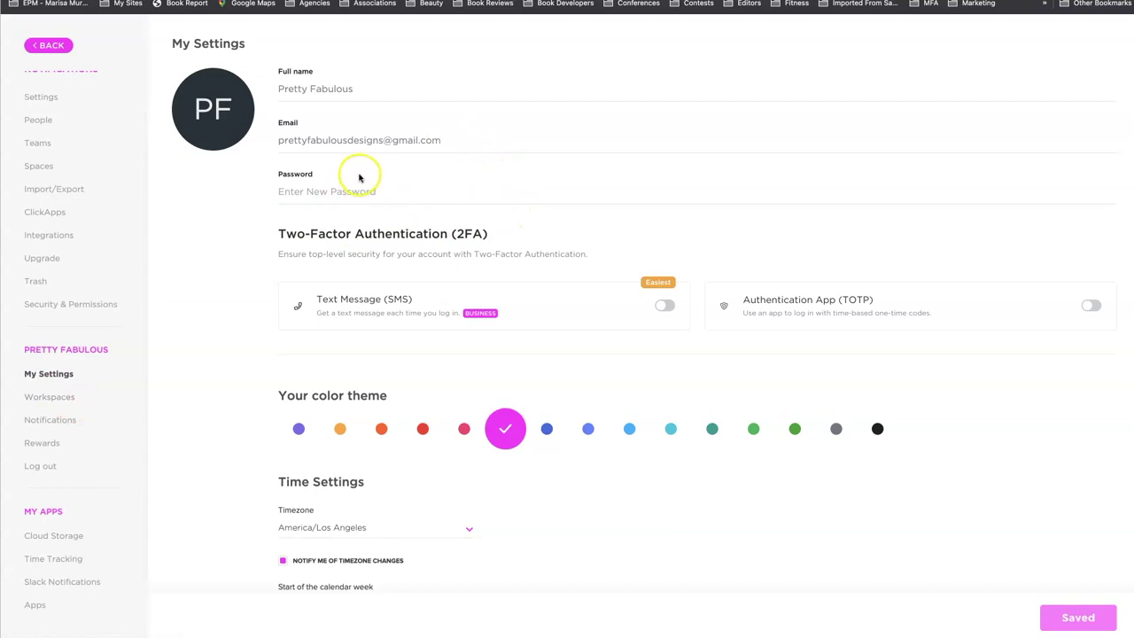
scroll(356, 189, "down", 1)
left_click_drag(443, 101, 321, 94)
left_click(598, 138)
scroll(638, 292, "down", 1)
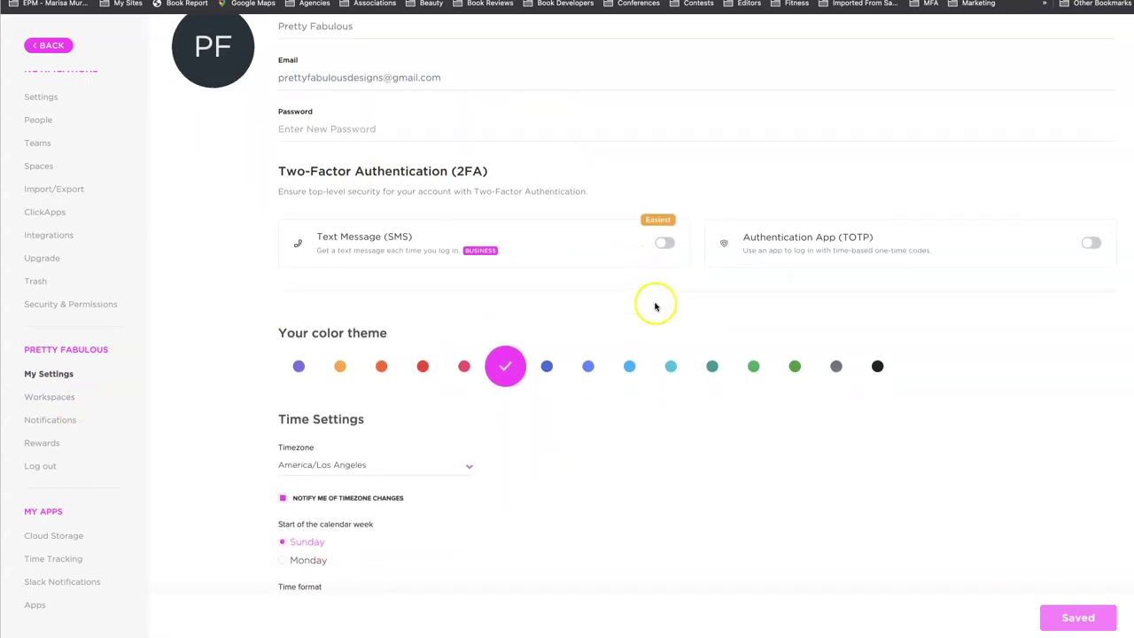
scroll(653, 308, "down", 2)
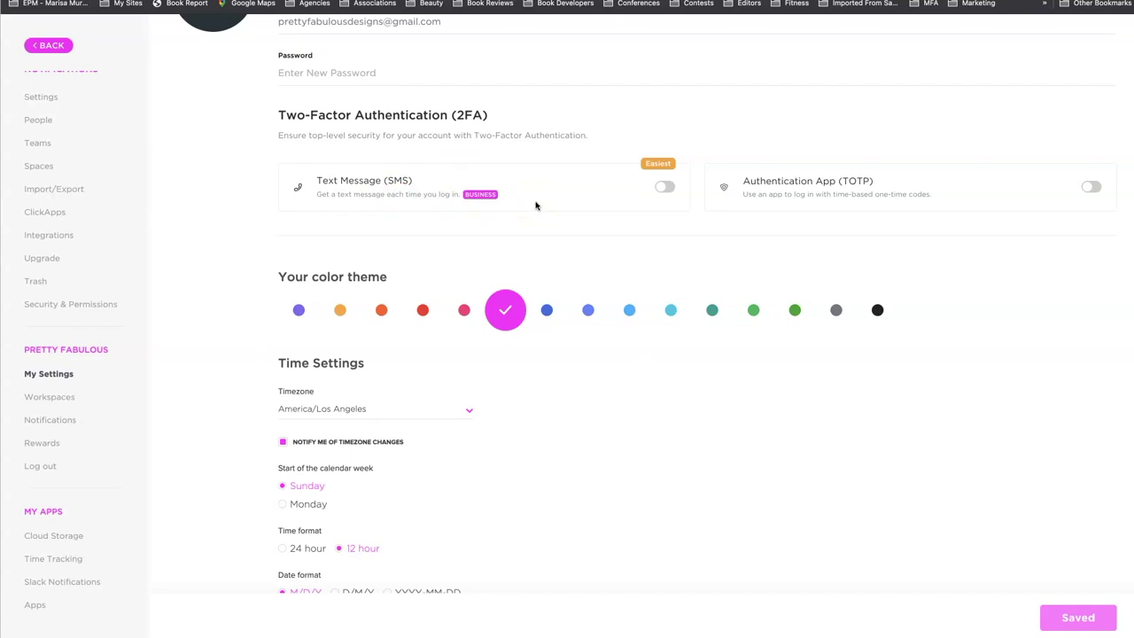
scroll(491, 304, "down", 3)
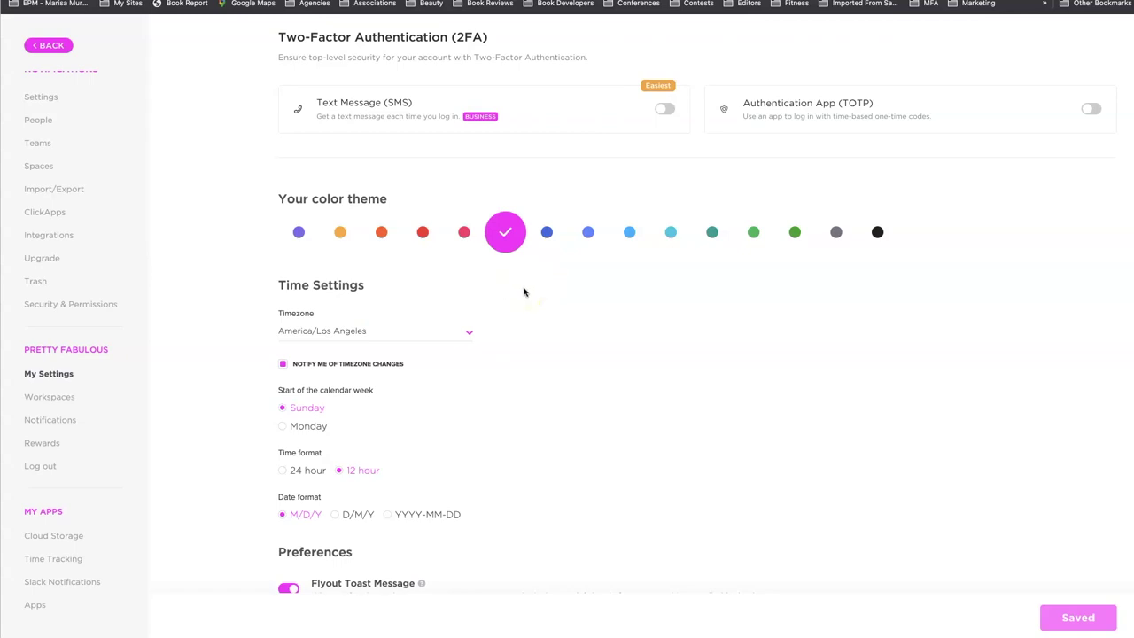
left_click(519, 309)
scroll(521, 309, "down", 5)
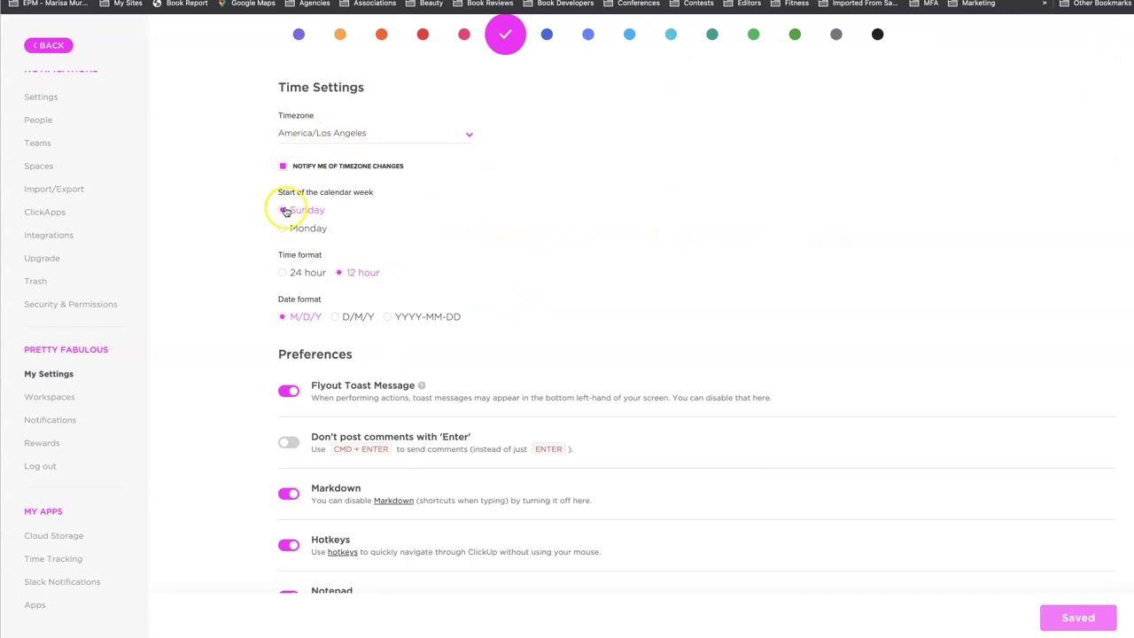
scroll(286, 224, "down", 1)
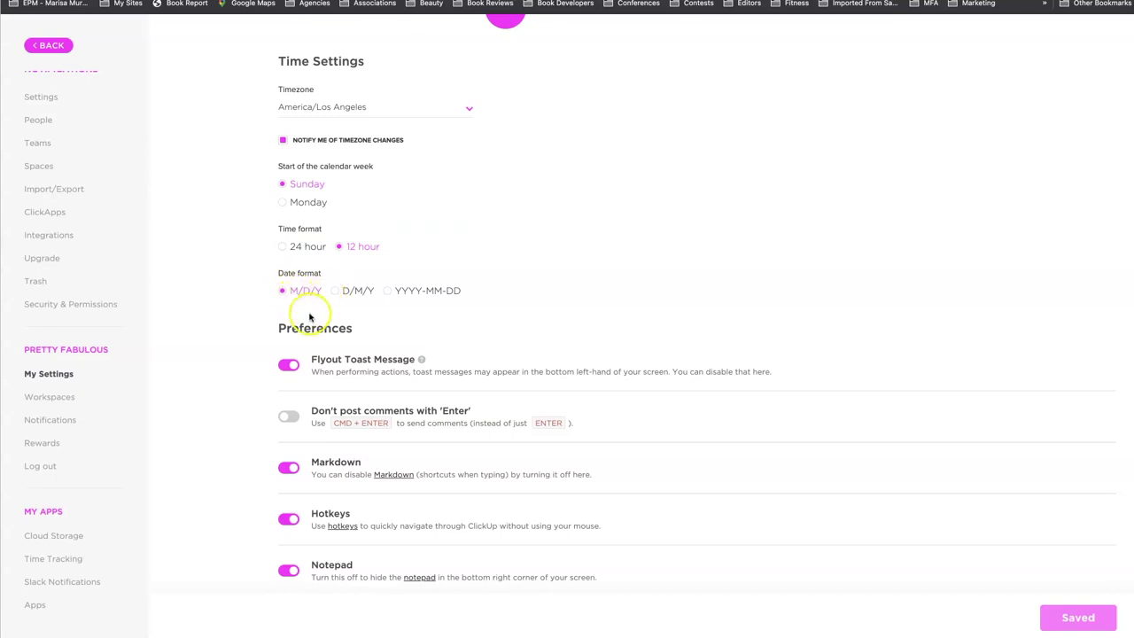
scroll(324, 272, "down", 1)
scroll(323, 272, "down", 3)
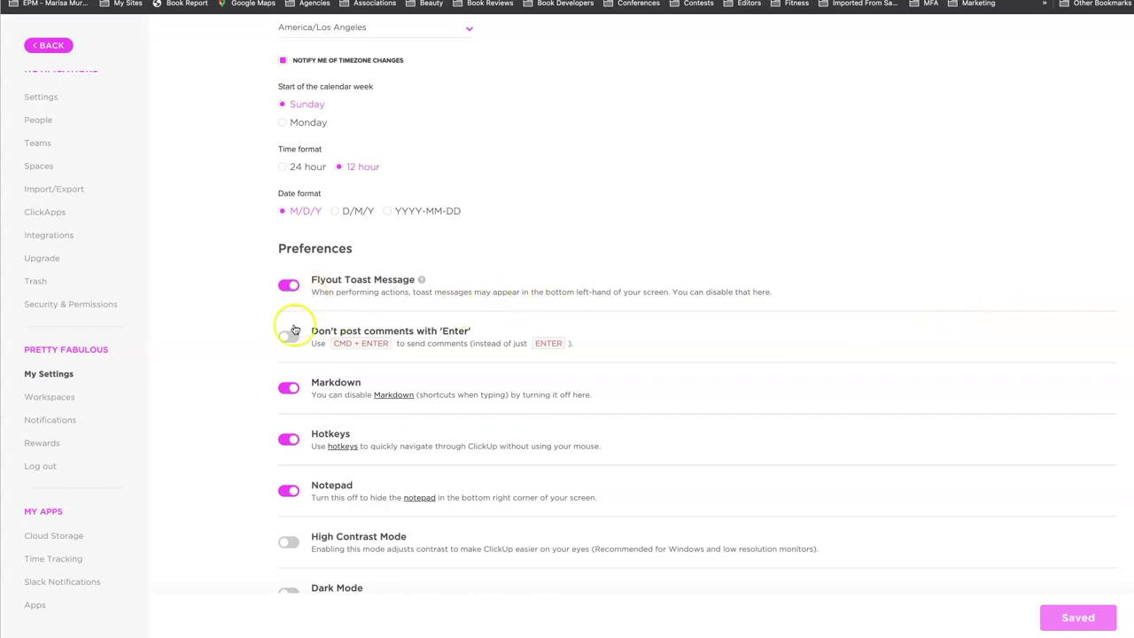
scroll(292, 322, "down", 1)
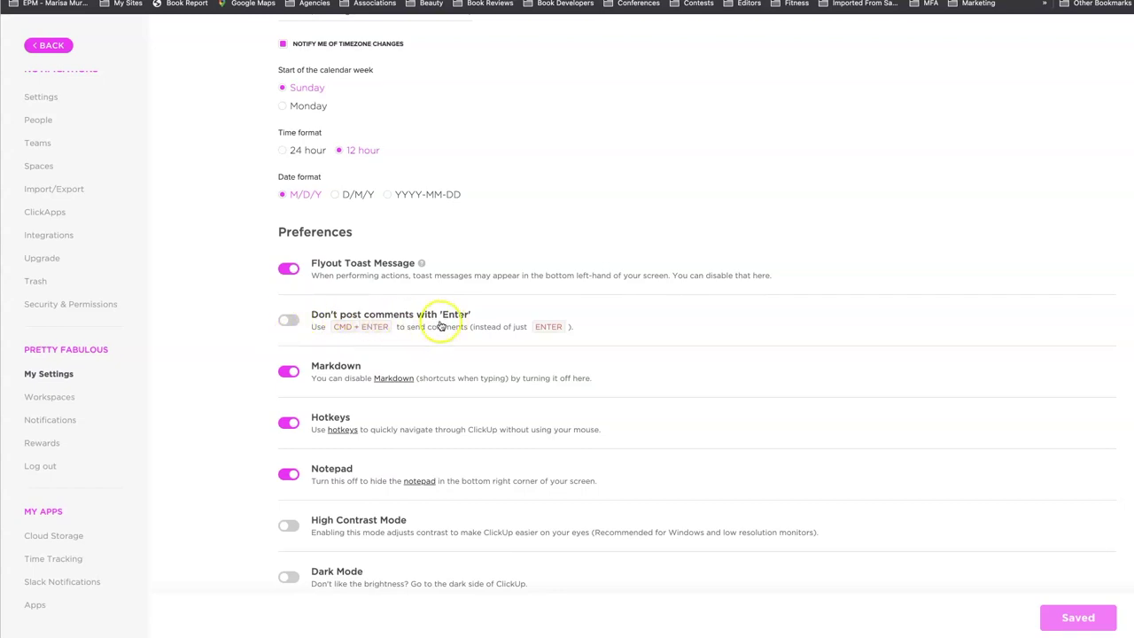
scroll(303, 381, "down", 3)
scroll(306, 374, "down", 1)
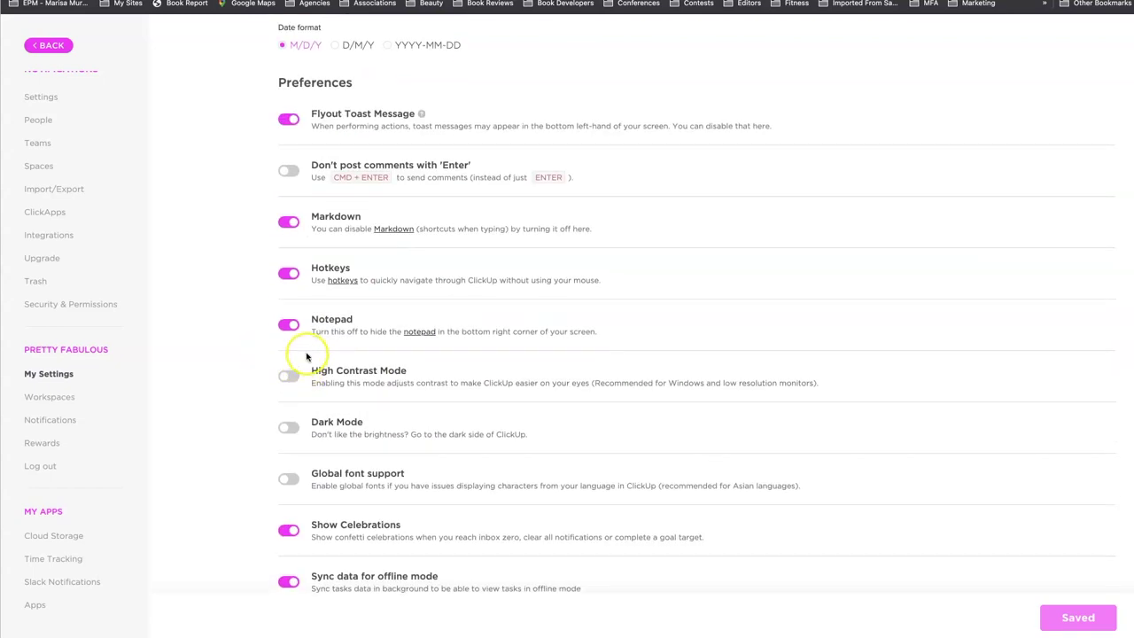
scroll(386, 312, "down", 1)
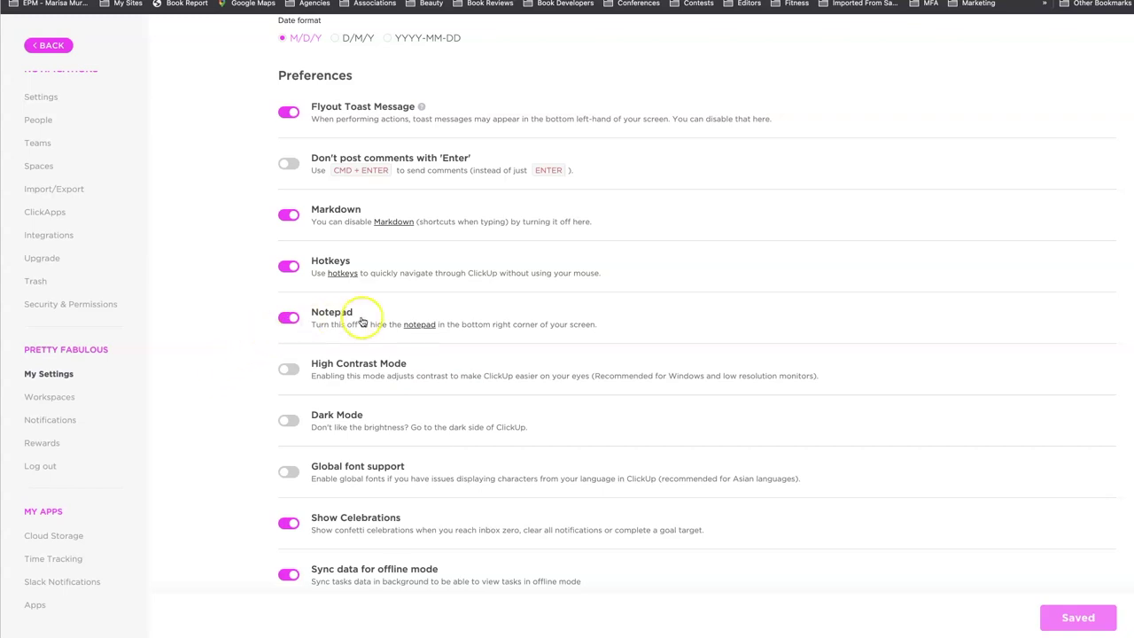
scroll(294, 405, "down", 1)
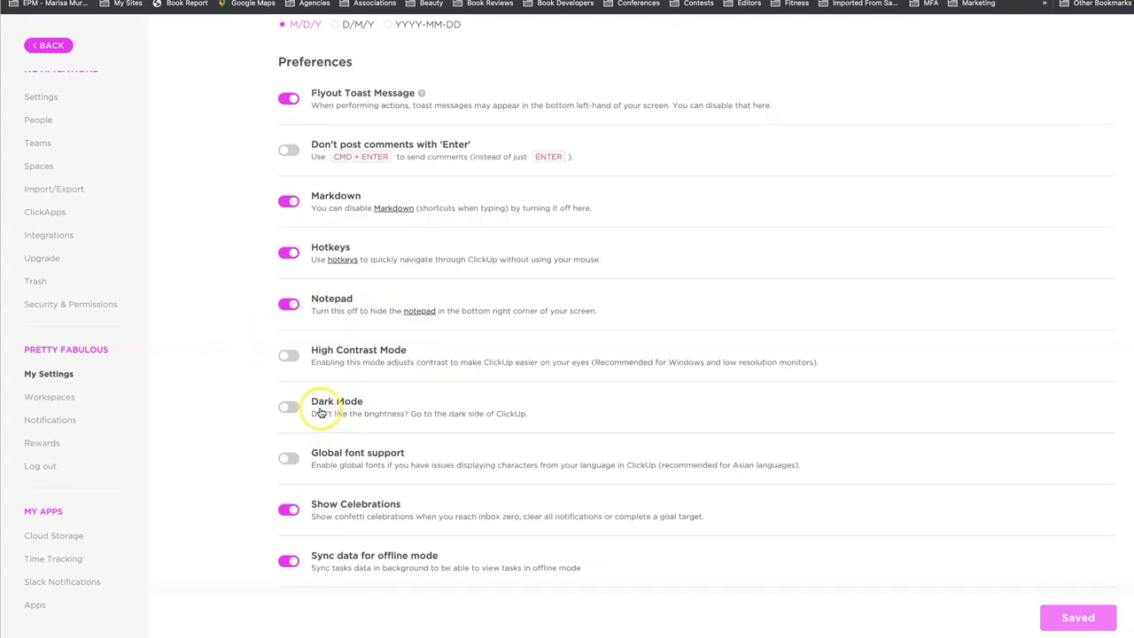
- Enable High Contrast Mode, save the preferences, and open the Workspaces list
left_click(288, 327)
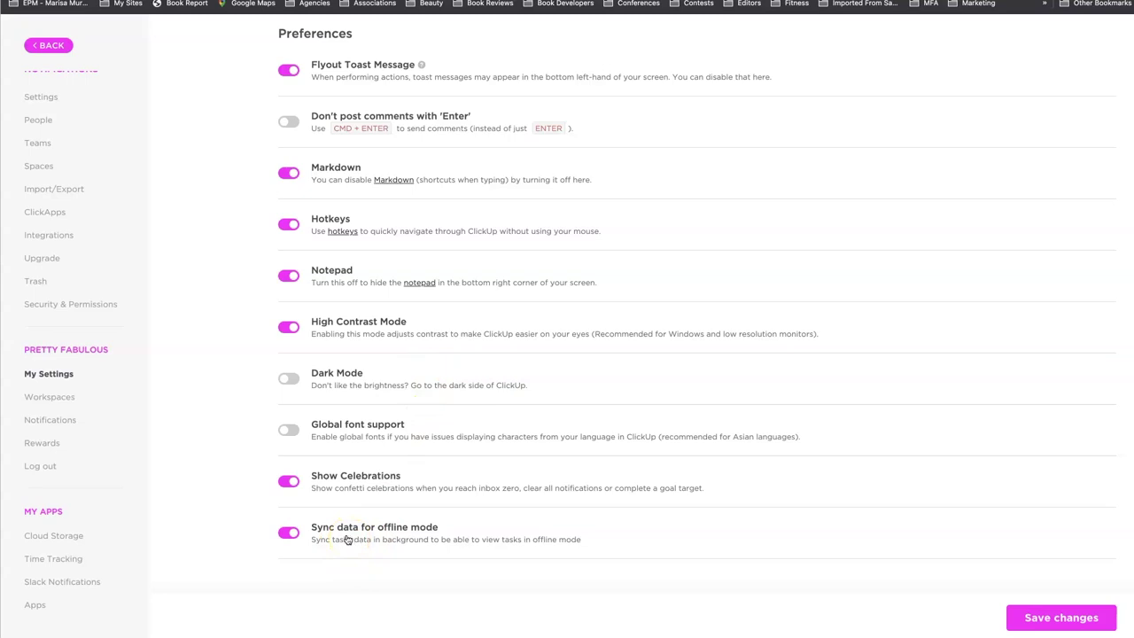
left_click(1064, 617)
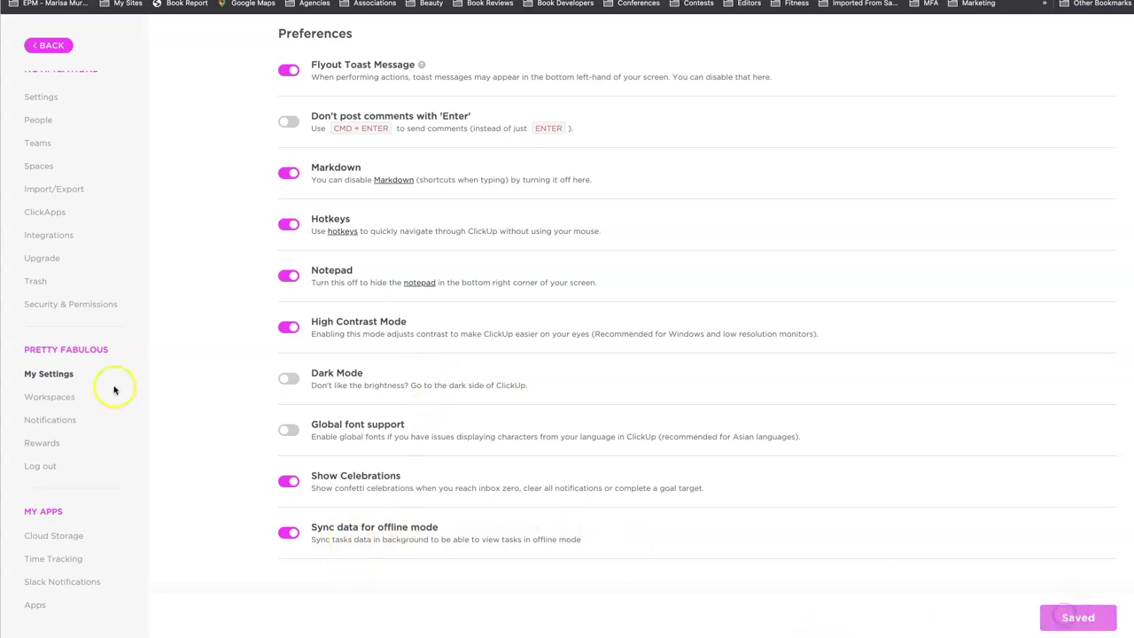
left_click(49, 397)
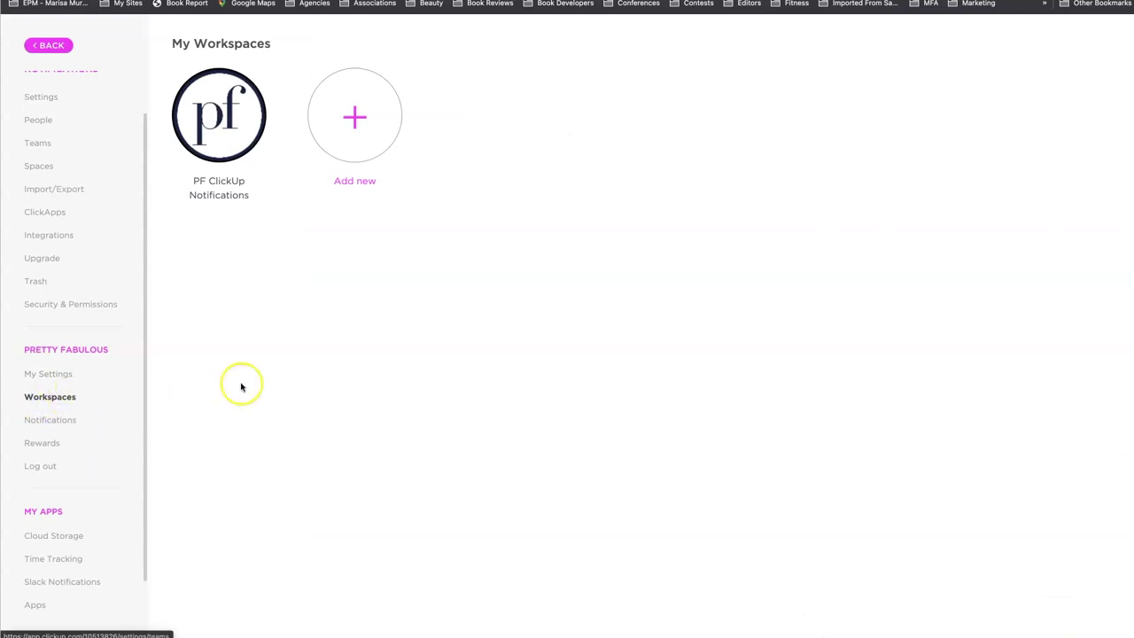
- Go to the workspace's notification settings page
mouse_move(189, 88)
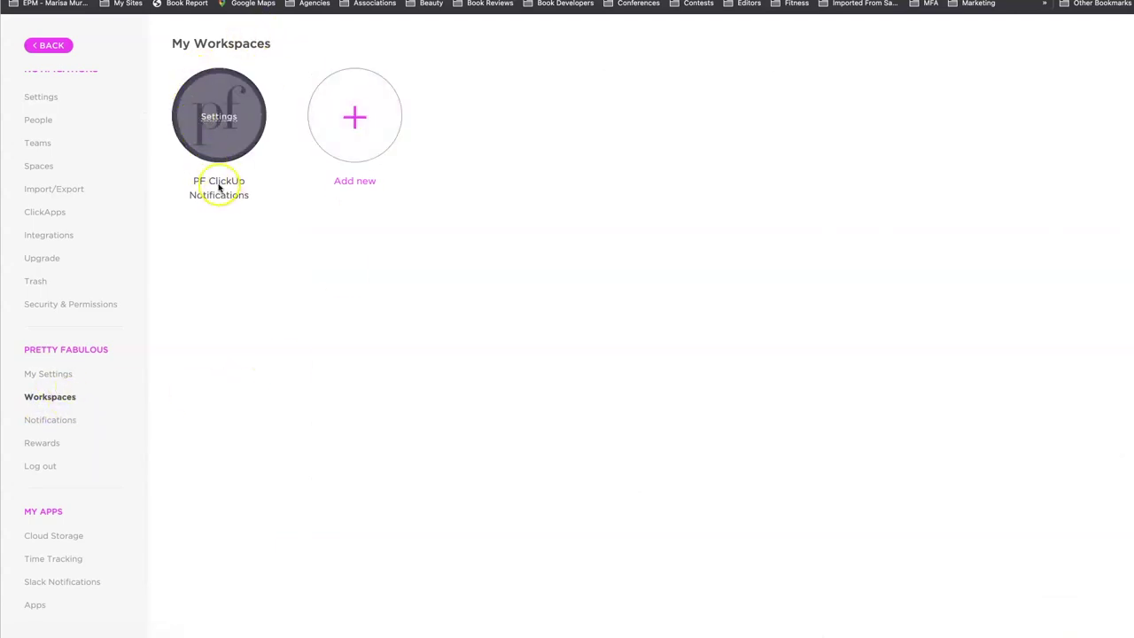
left_click(49, 420)
left_click(51, 397)
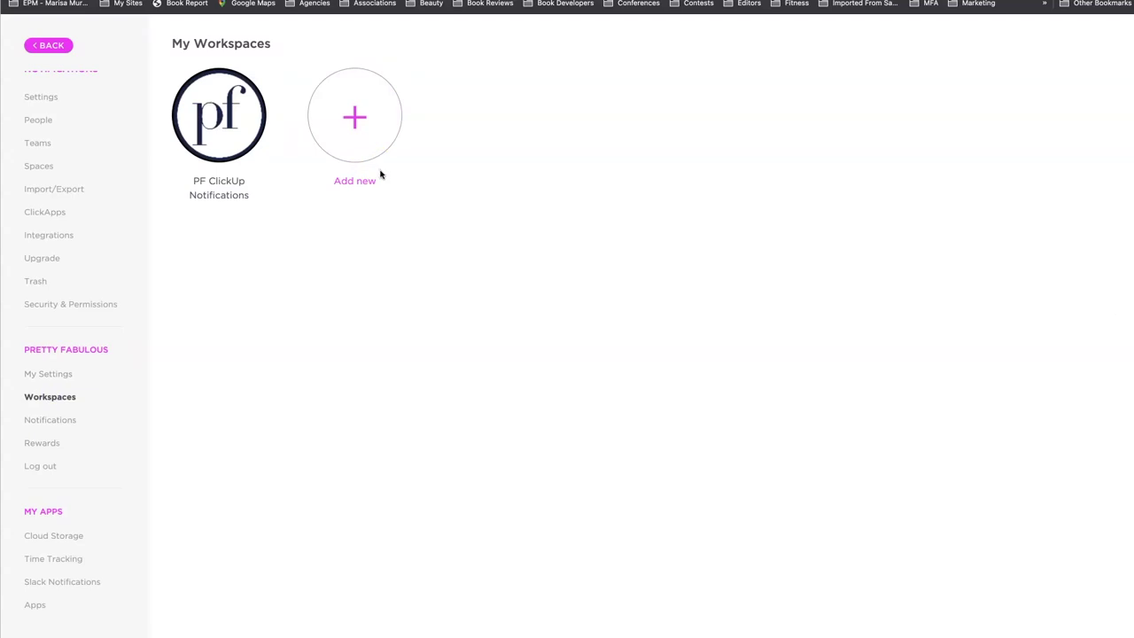
left_click(58, 420)
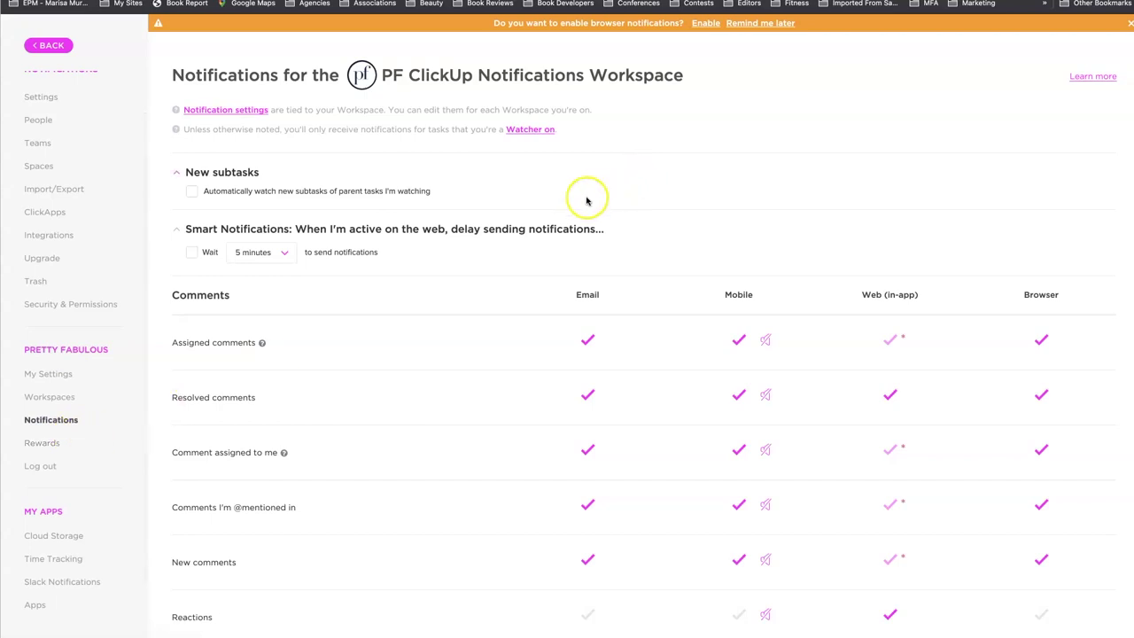
- Look over the notification settings and postpone the browser-notifications prompt with 'Remind me later'
scroll(595, 190, "down", 2)
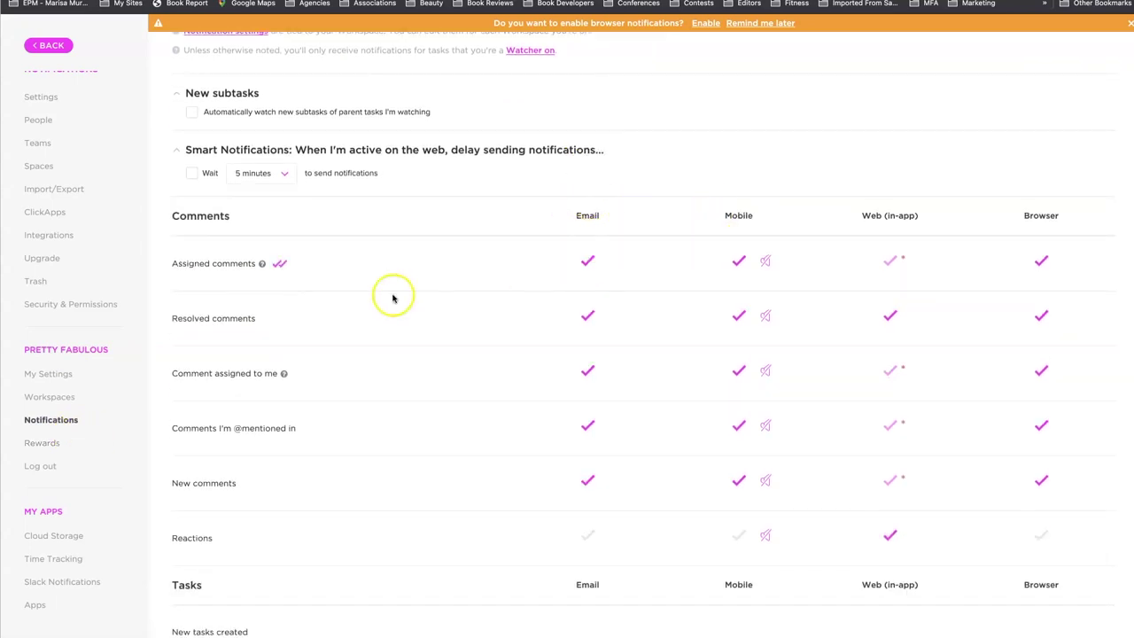
scroll(353, 214, "up", 1)
scroll(354, 214, "up", 1)
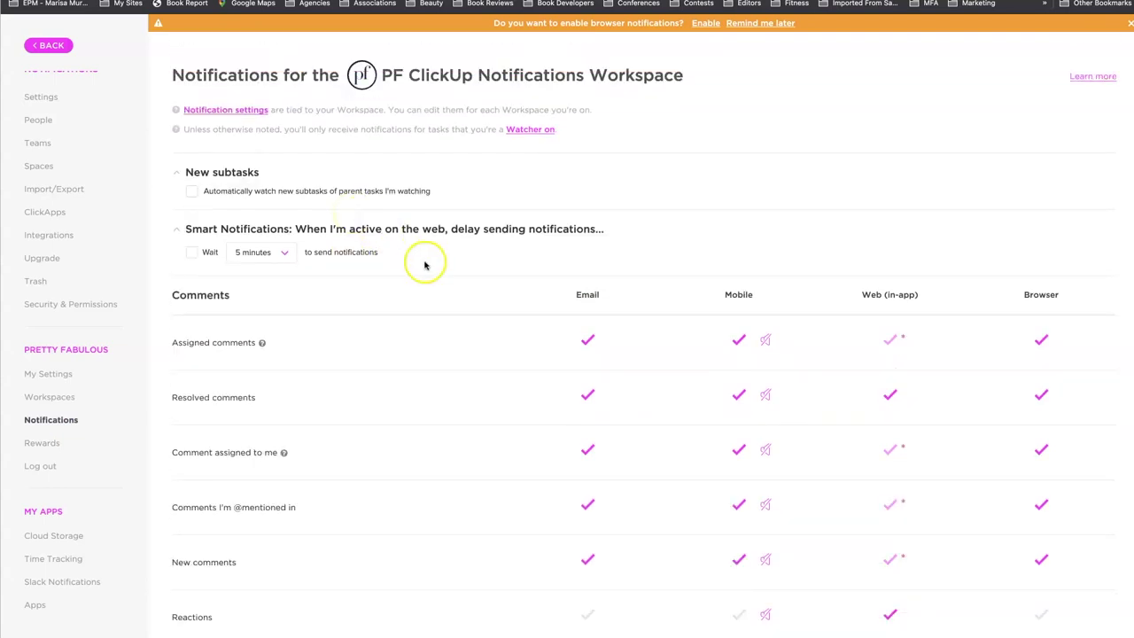
scroll(427, 271, "down", 1)
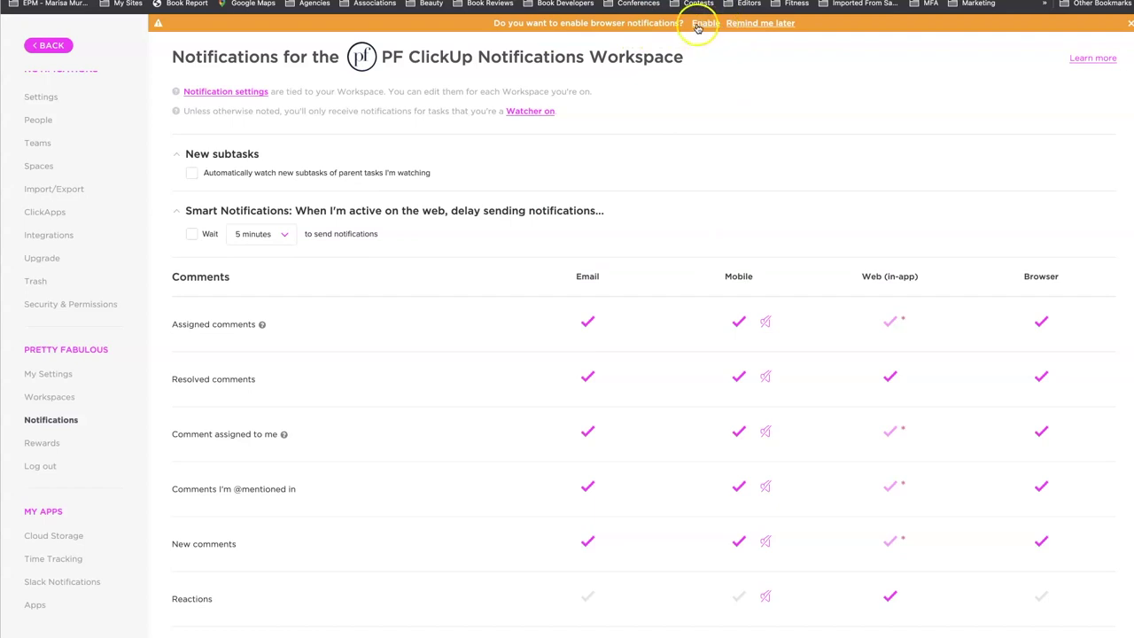
left_click(761, 27)
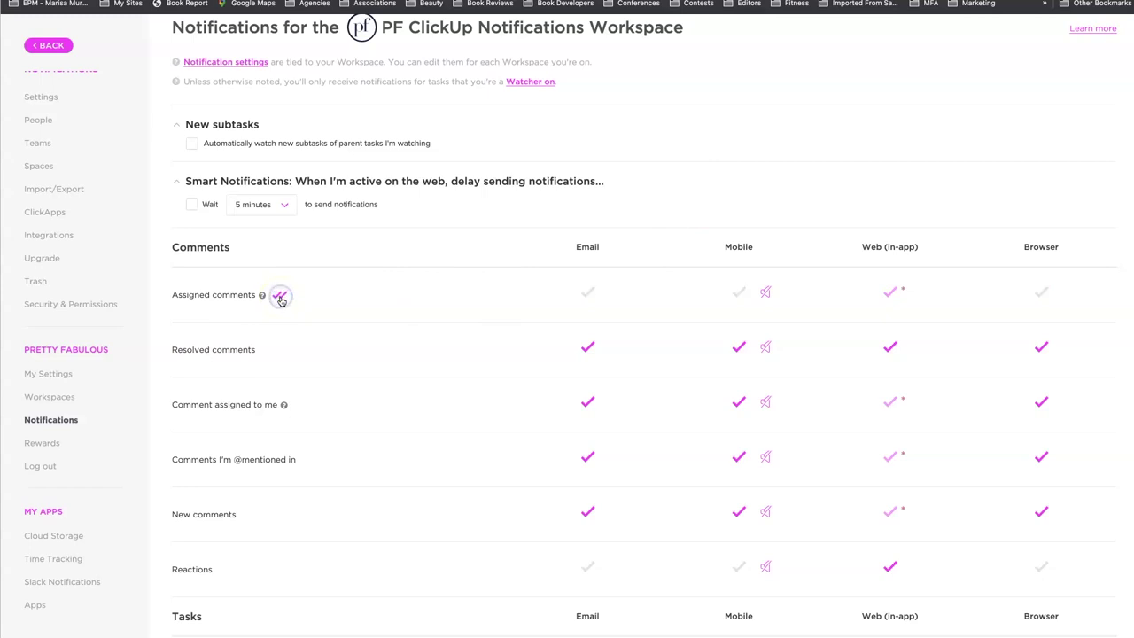
scroll(279, 319, "down", 2)
left_click(269, 247)
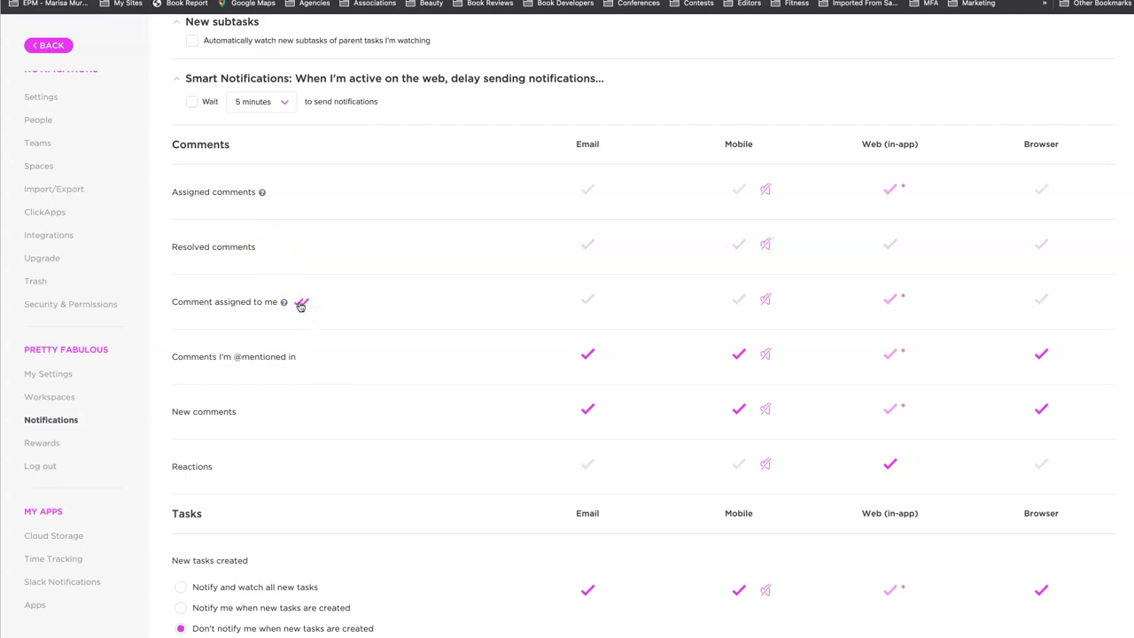
scroll(307, 322, "down", 2)
left_click(310, 272)
scroll(269, 332, "down", 2)
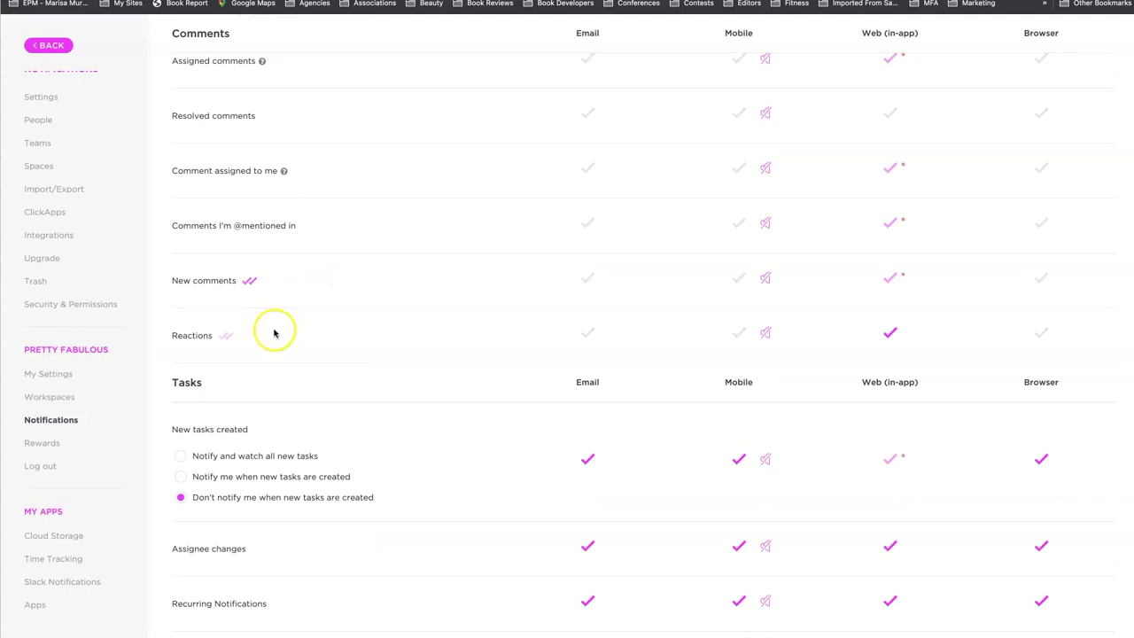
scroll(932, 310, "up", 5)
scroll(932, 310, "down", 4)
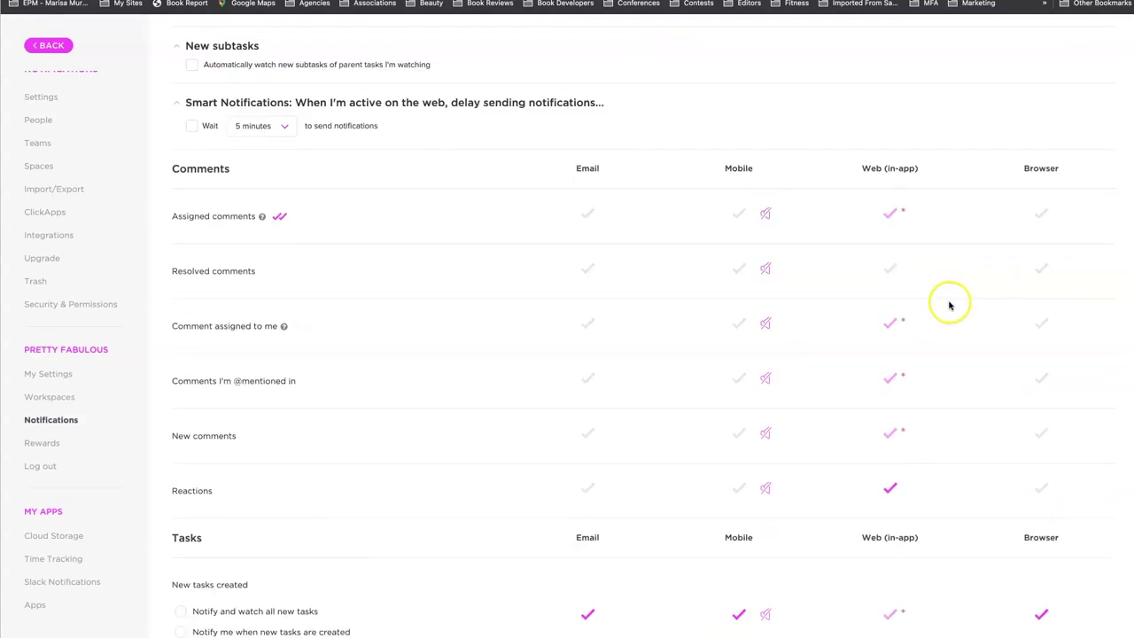
left_click(890, 384)
scroll(399, 366, "down", 3)
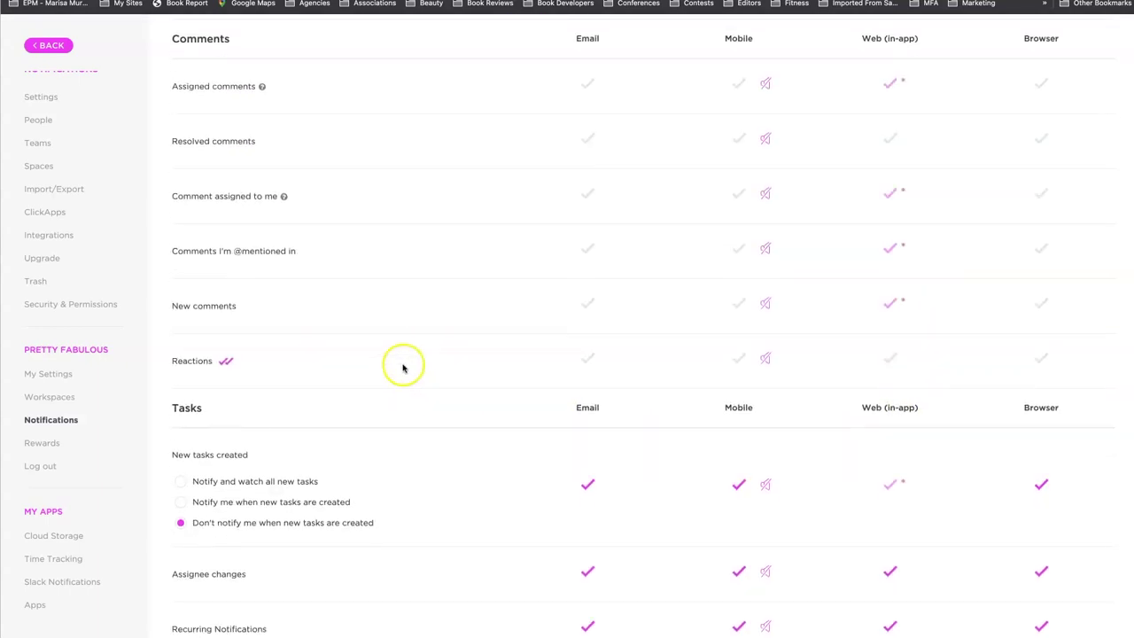
scroll(306, 374, "down", 1)
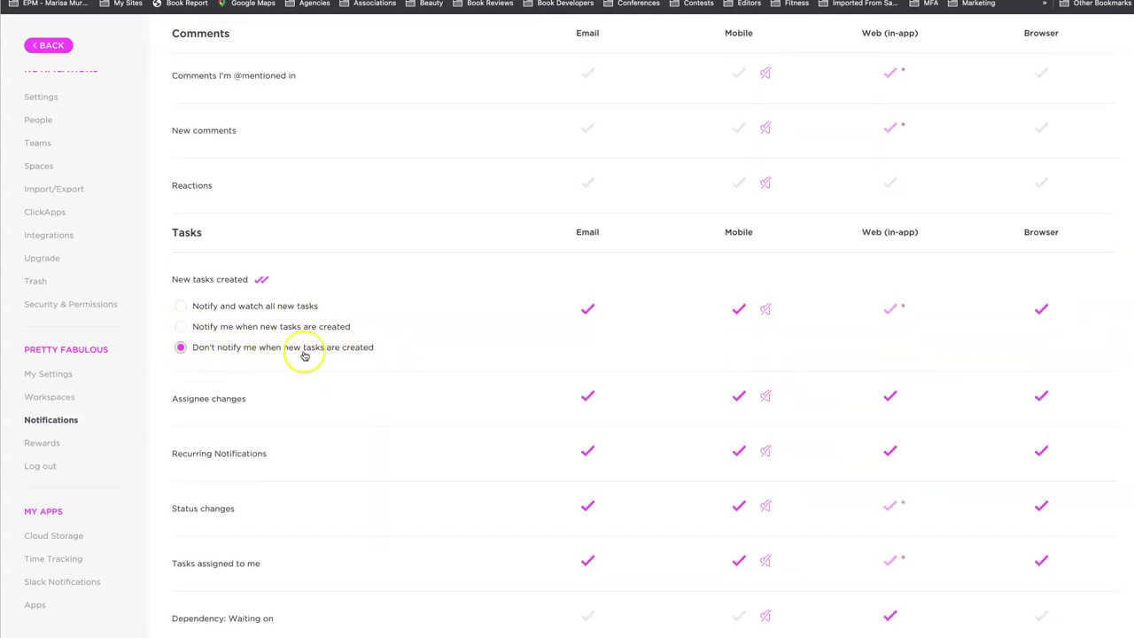
scroll(390, 354, "down", 1)
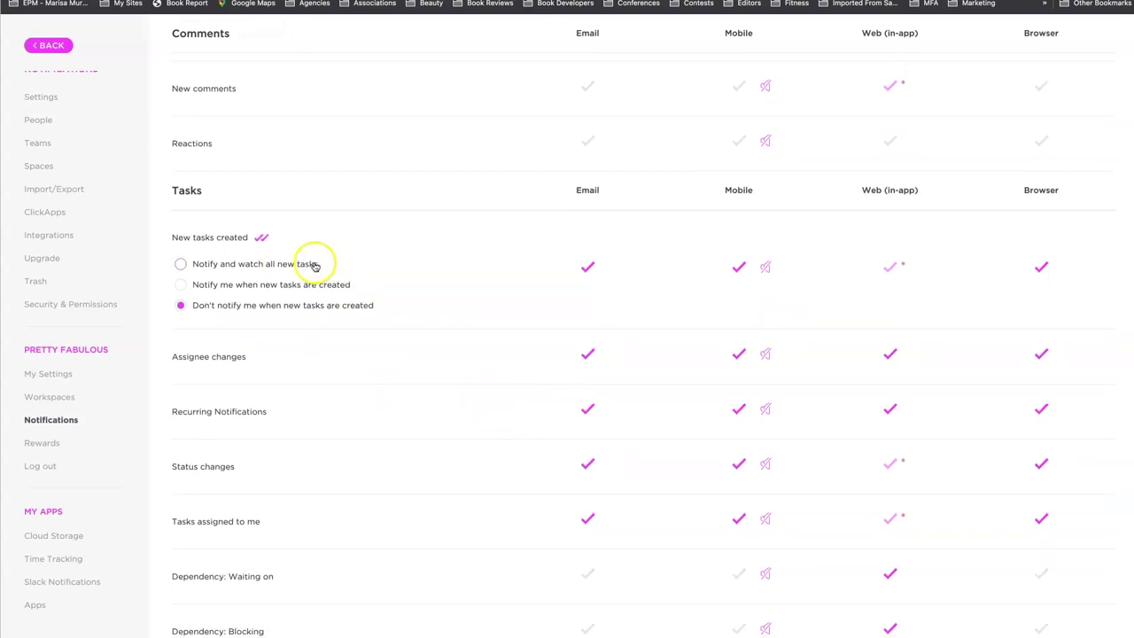
scroll(322, 415, "down", 2)
- Turn off all Assignee changes, Recurring and Status changes notifications
left_click(258, 279)
left_click(279, 335)
left_click(251, 387)
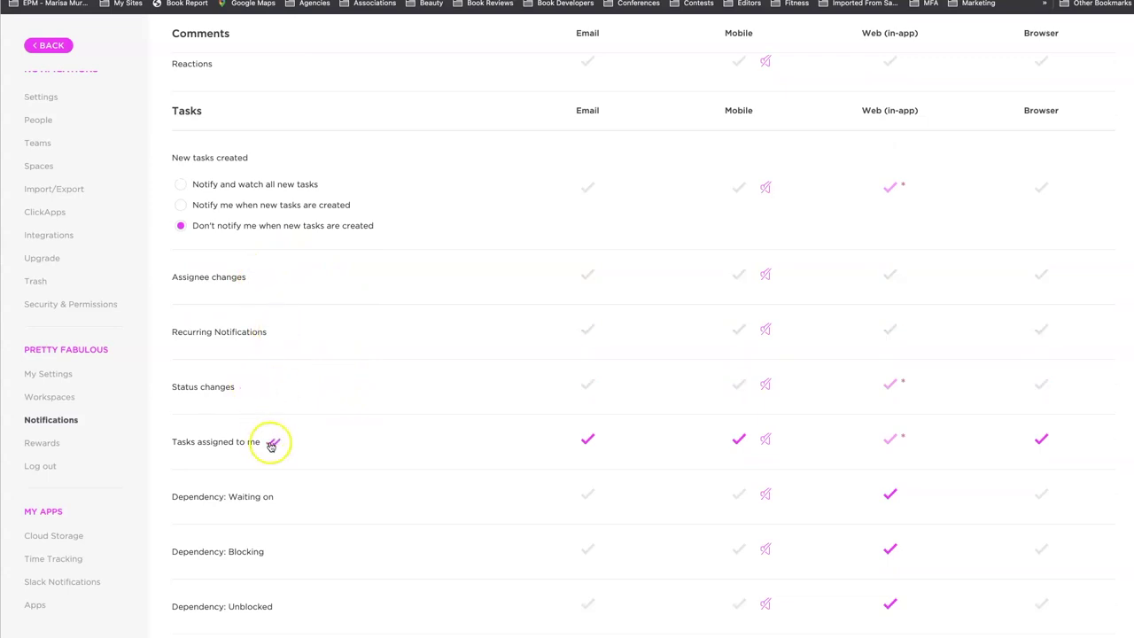
scroll(271, 446, "down", 2)
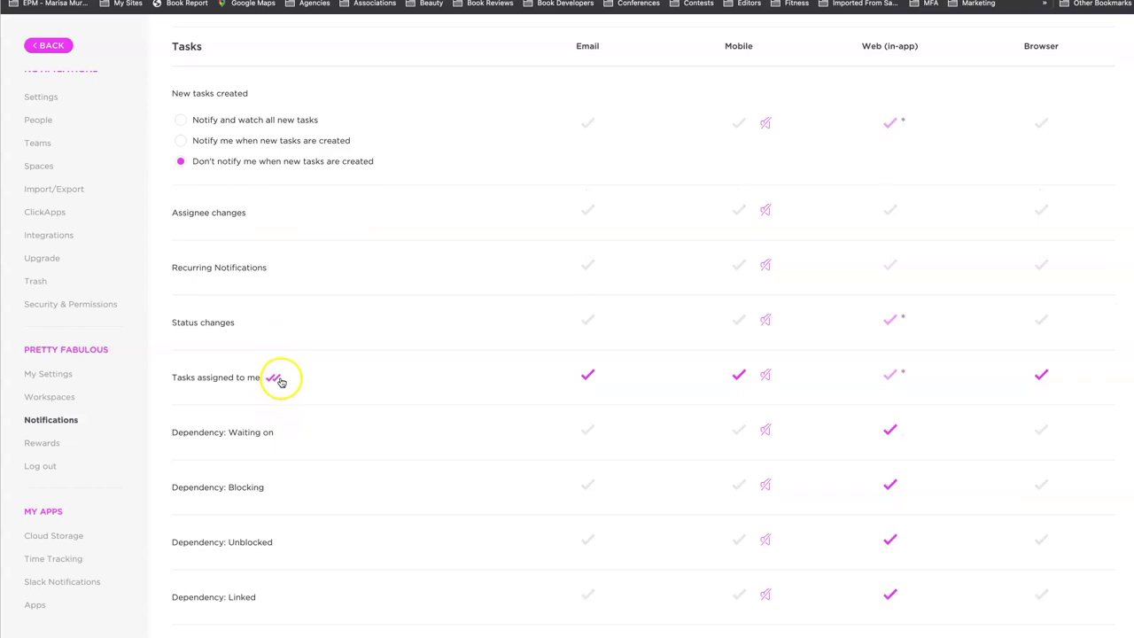
scroll(281, 382, "down", 3)
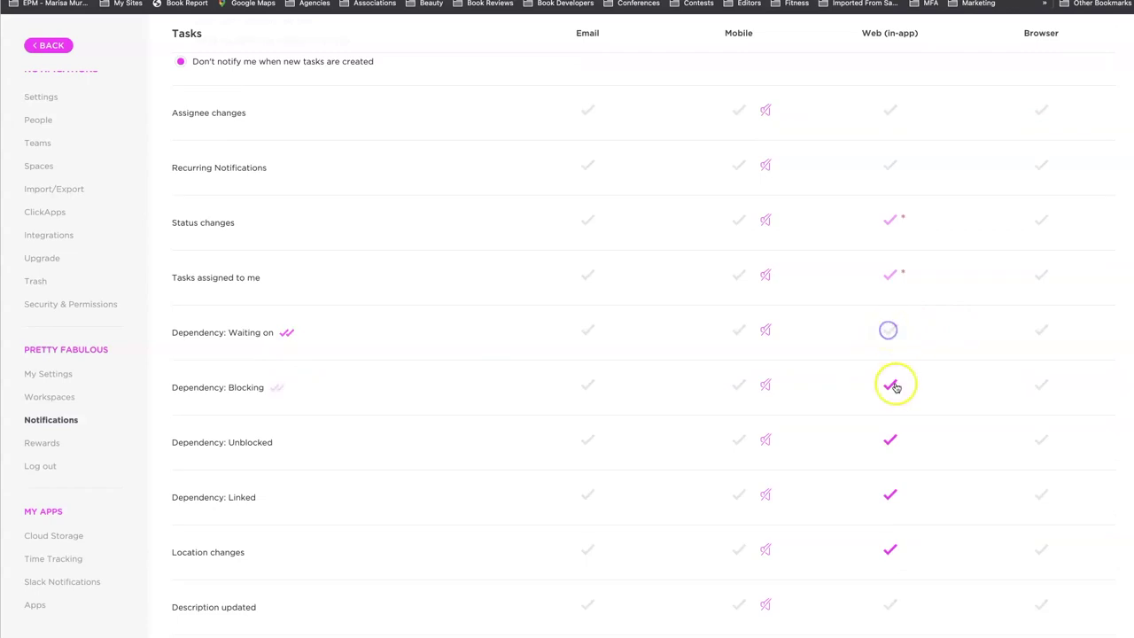
- Turn off in-app alerts for Dependency Blocking, Dependency Unblocked, Location changes, Task name changes and Merged
left_click(889, 441)
left_click(888, 497)
left_click(889, 550)
scroll(879, 447, "down", 5)
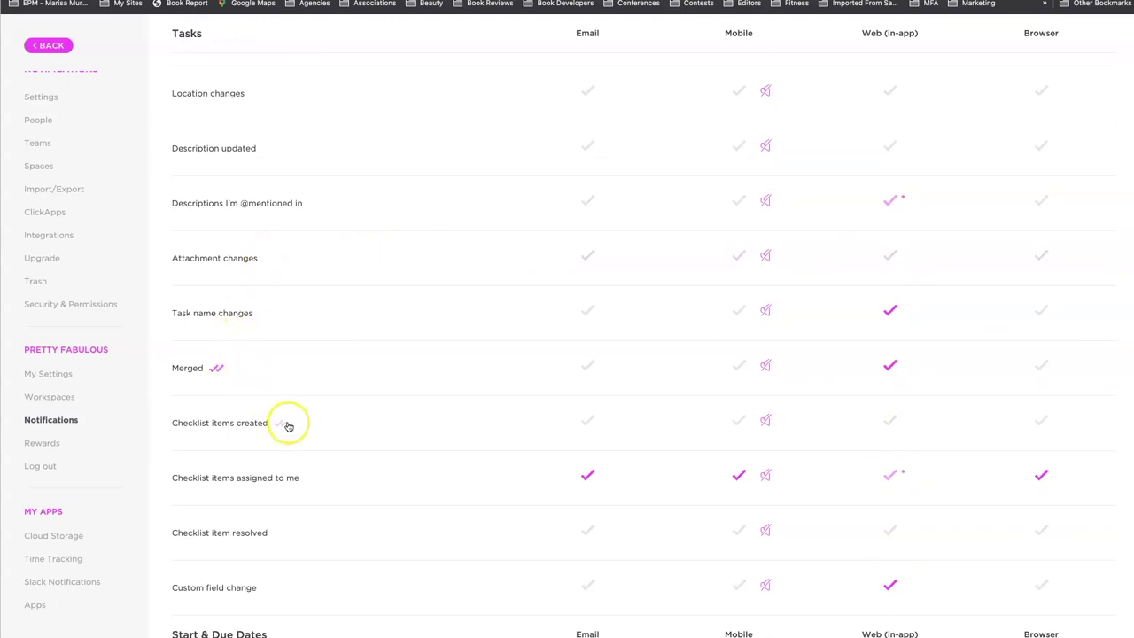
left_click(891, 310)
left_click(886, 365)
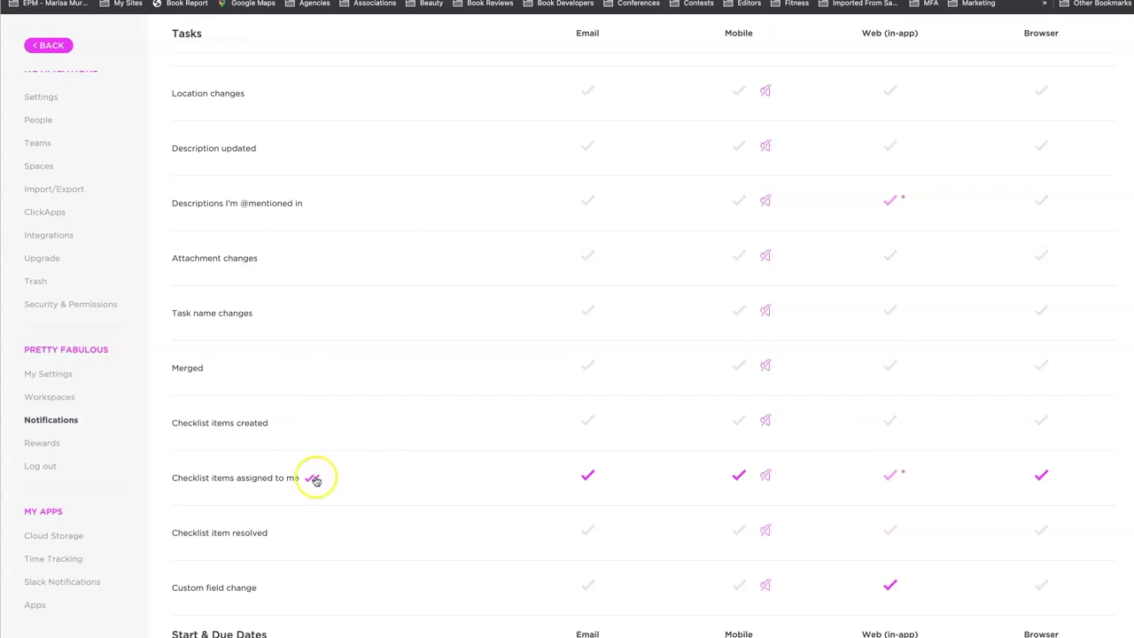
scroll(335, 480, "down", 5)
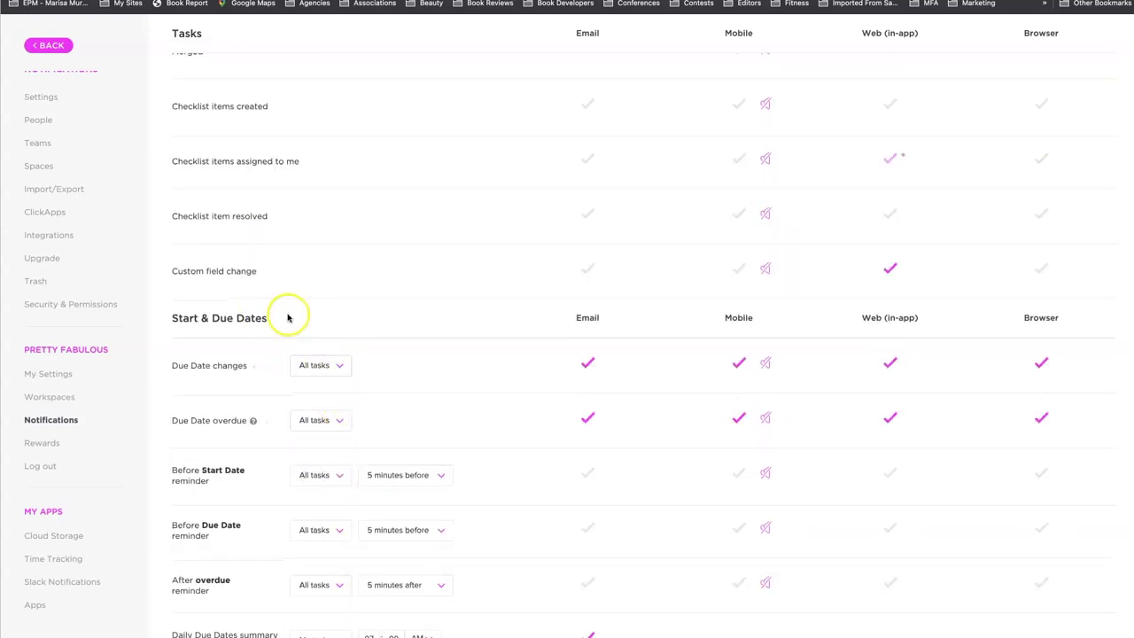
- Turn off in-app notifications for Custom field changes
left_click(889, 268)
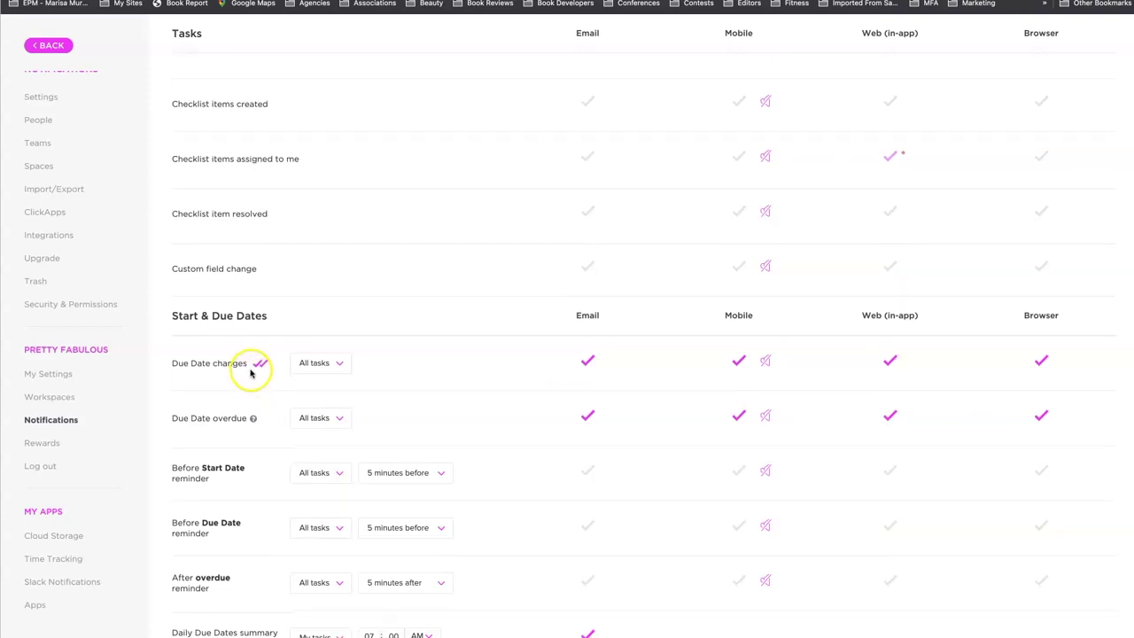
scroll(250, 368, "down", 1)
scroll(254, 292, "down", 2)
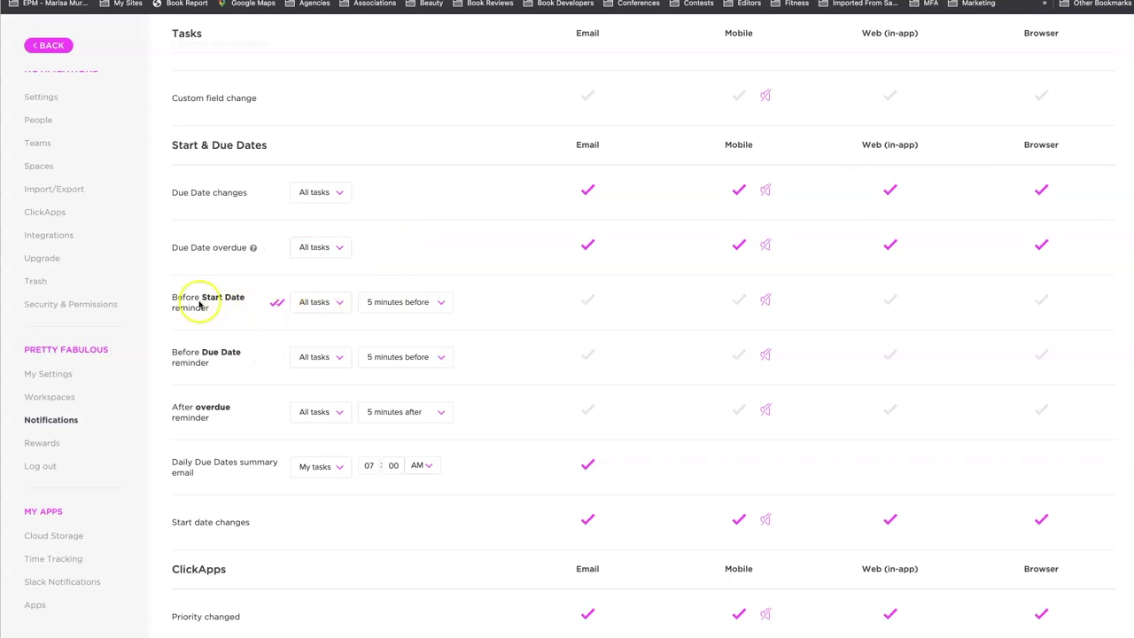
- Set reminders to 1 day before start date, 2 days before due date, 1 day after overdue
left_click(427, 303)
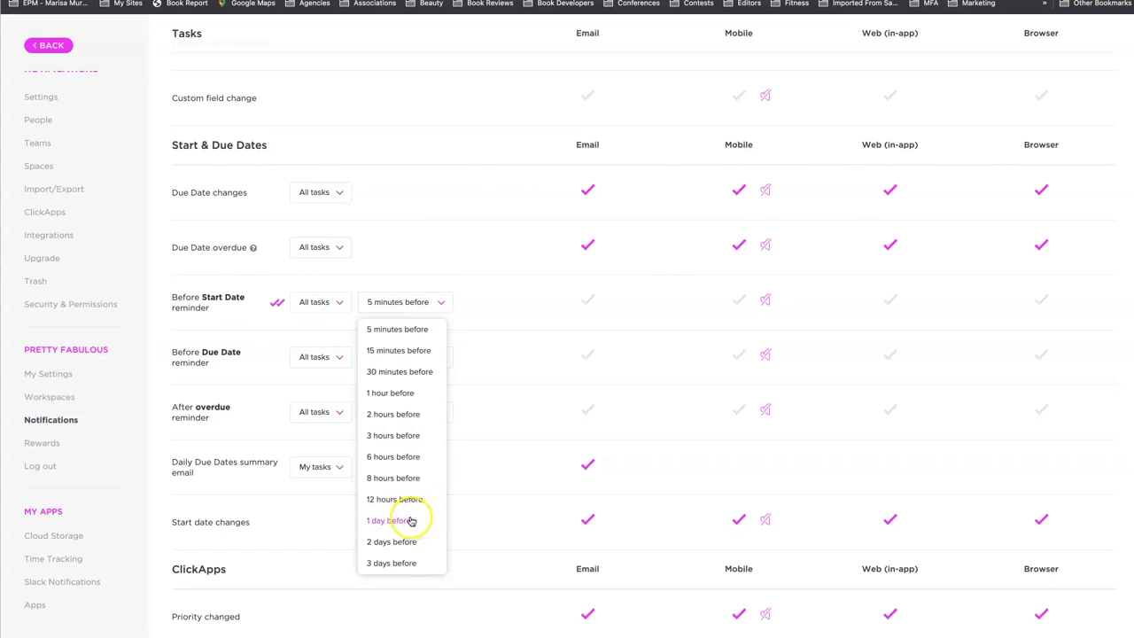
left_click(412, 521)
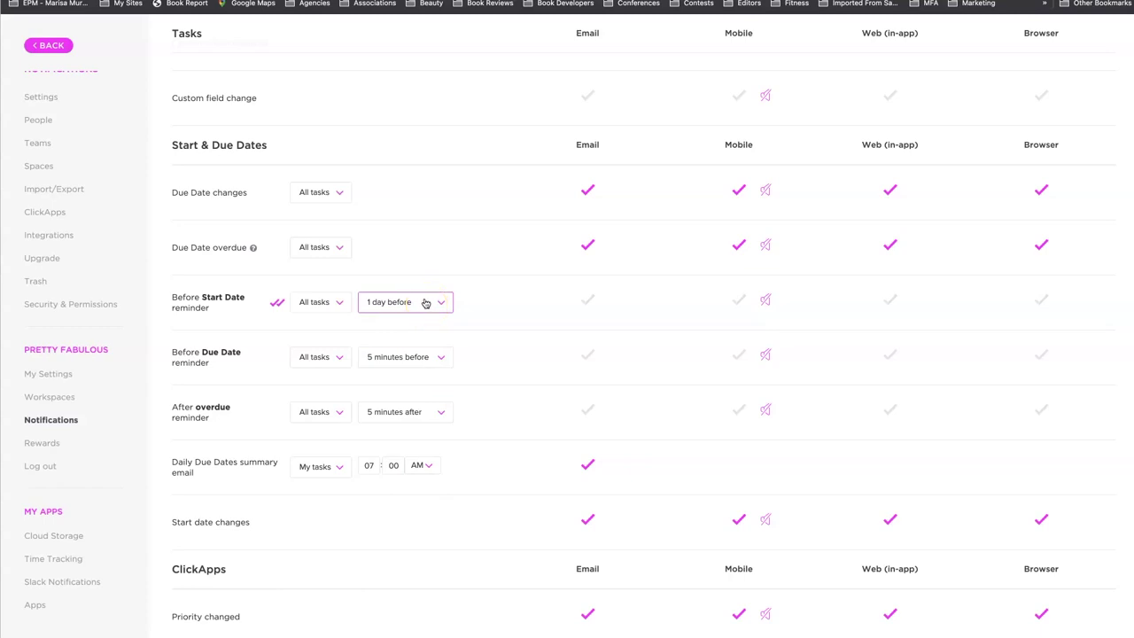
left_click(426, 303)
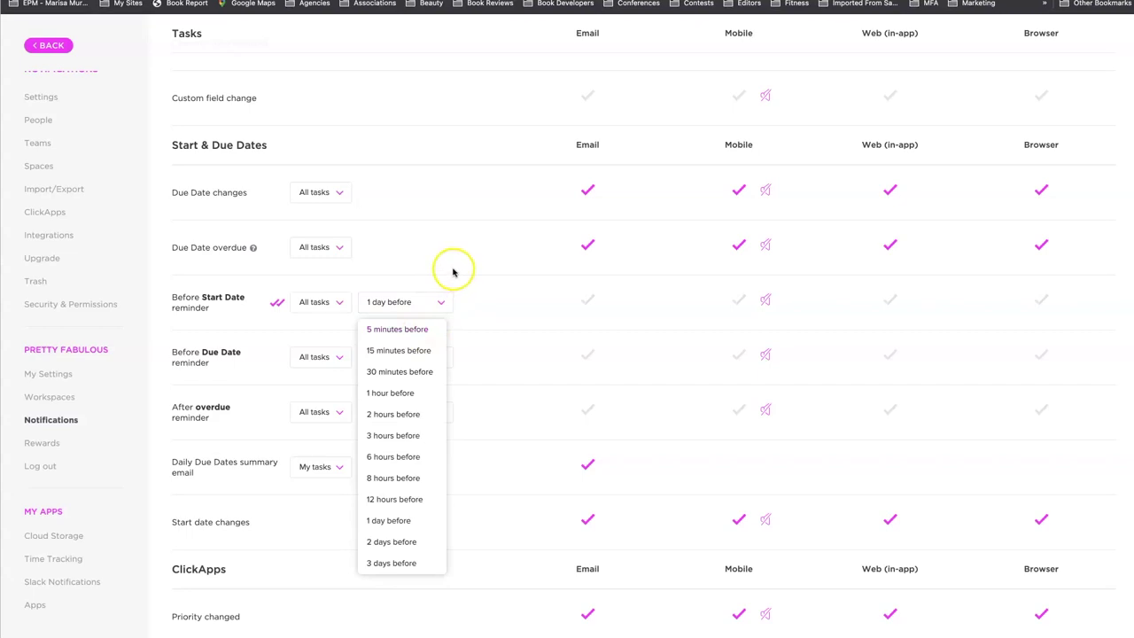
left_click(453, 270)
left_click(442, 315)
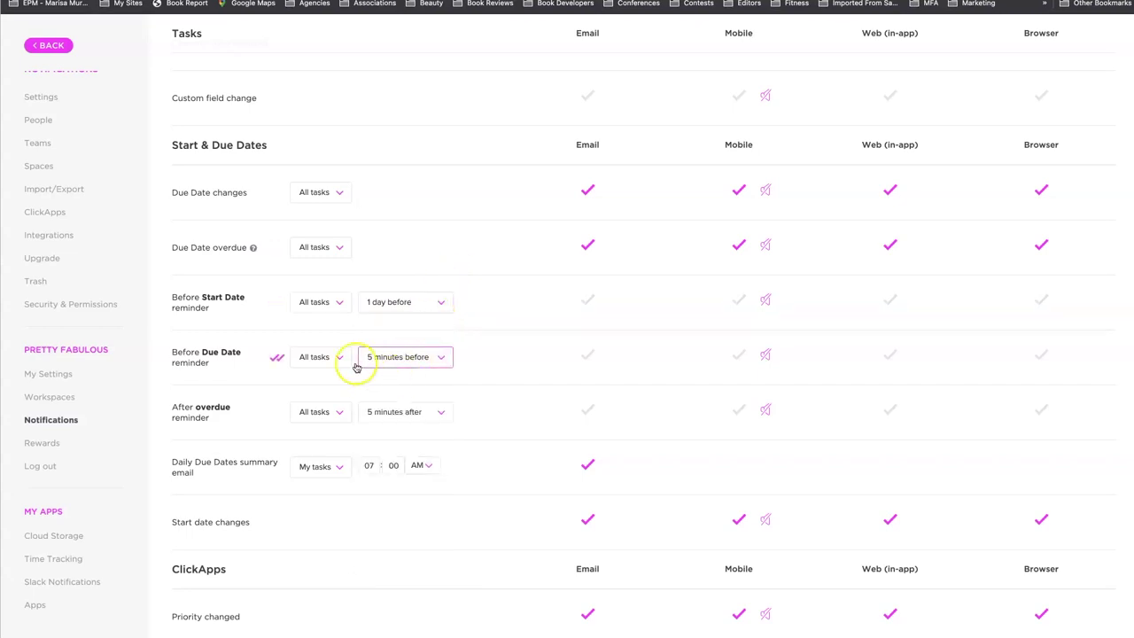
left_click(412, 358)
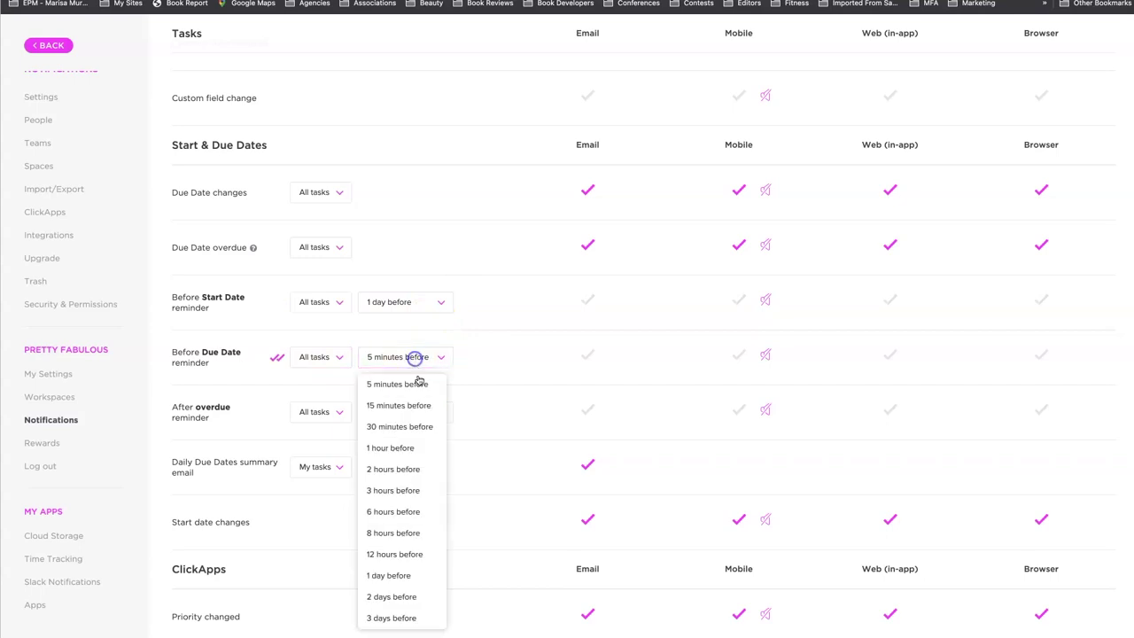
left_click(407, 597)
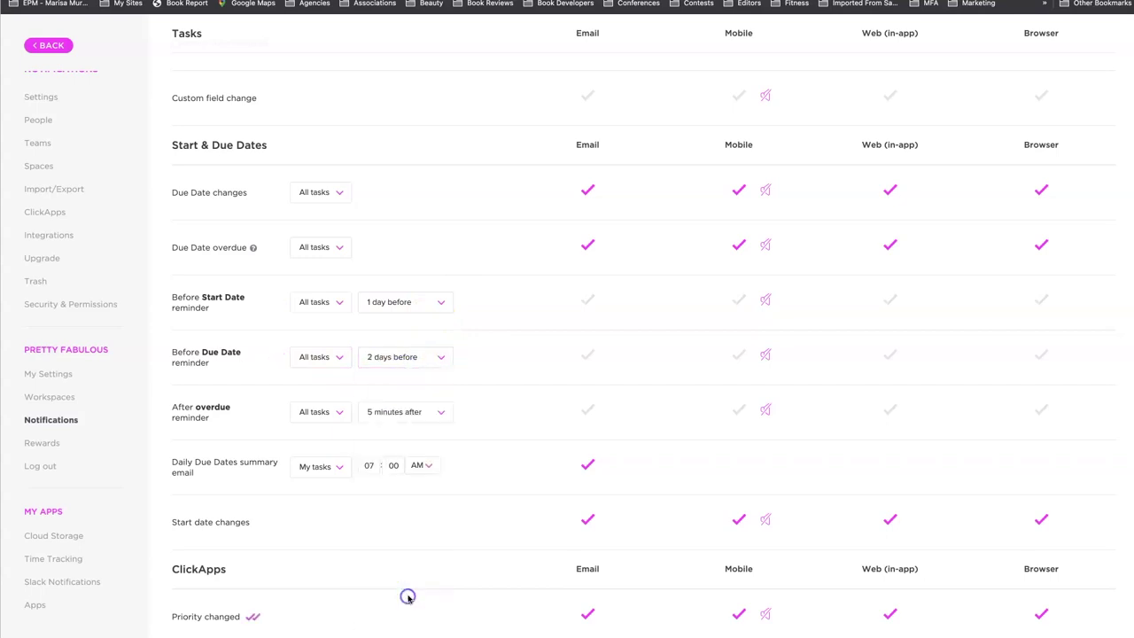
left_click(427, 413)
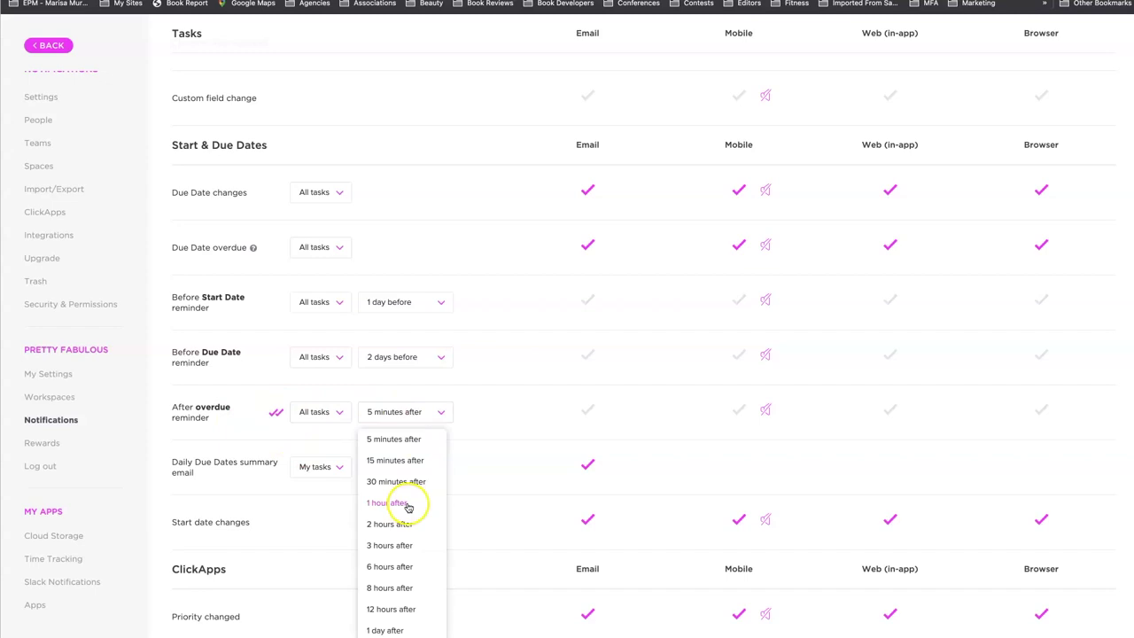
left_click(401, 629)
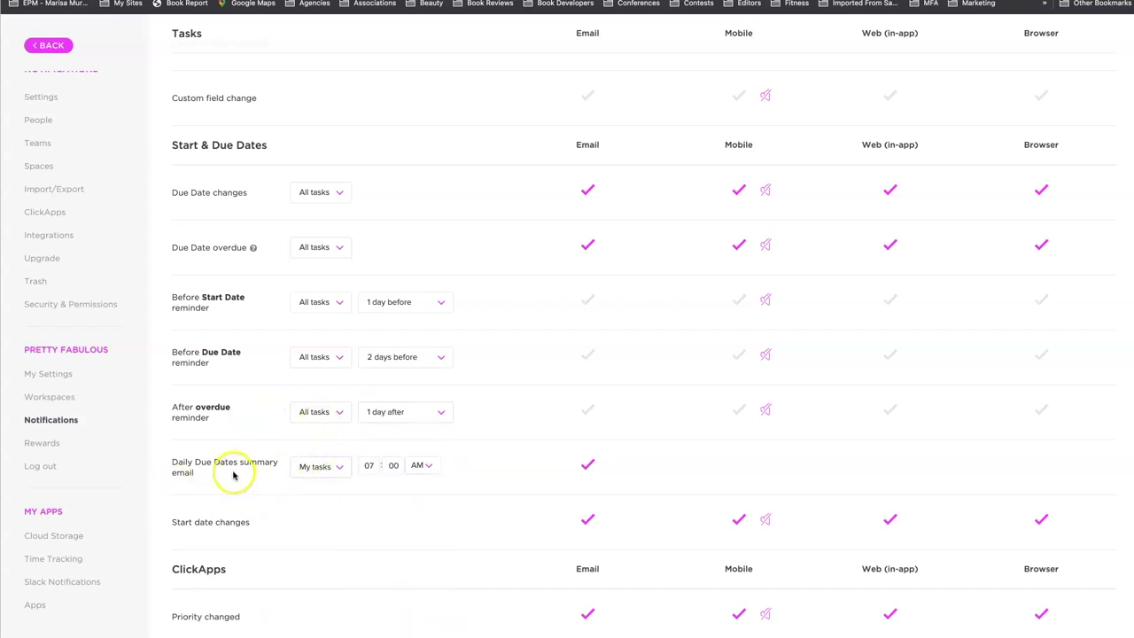
- Turn off all Start date changes notifications
scroll(468, 479, "down", 1)
scroll(469, 479, "down", 3)
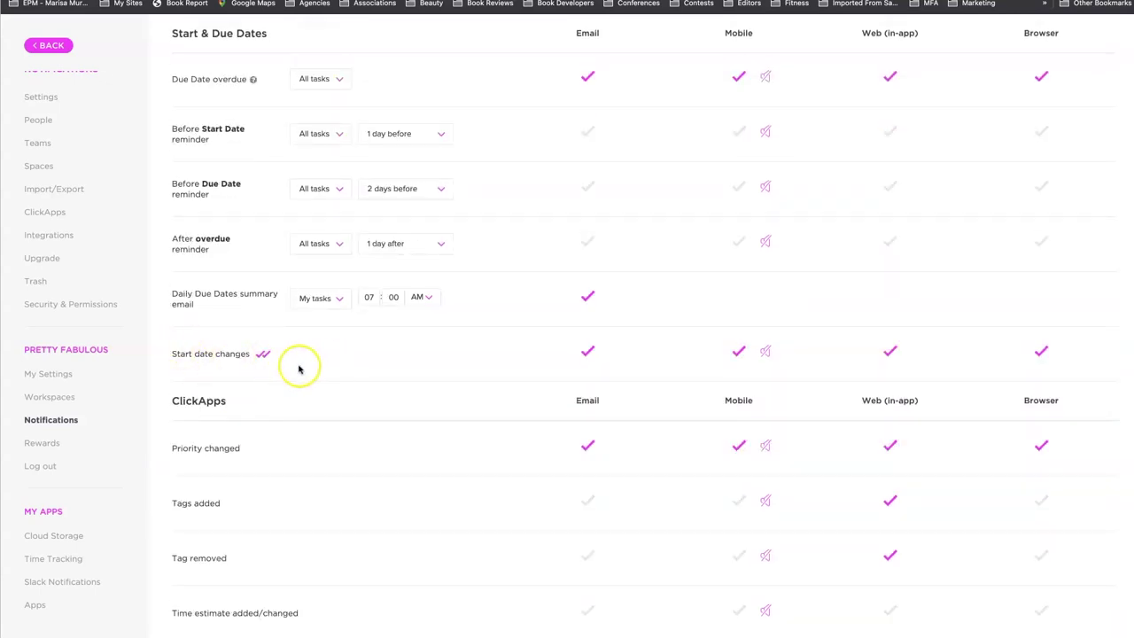
left_click(264, 355)
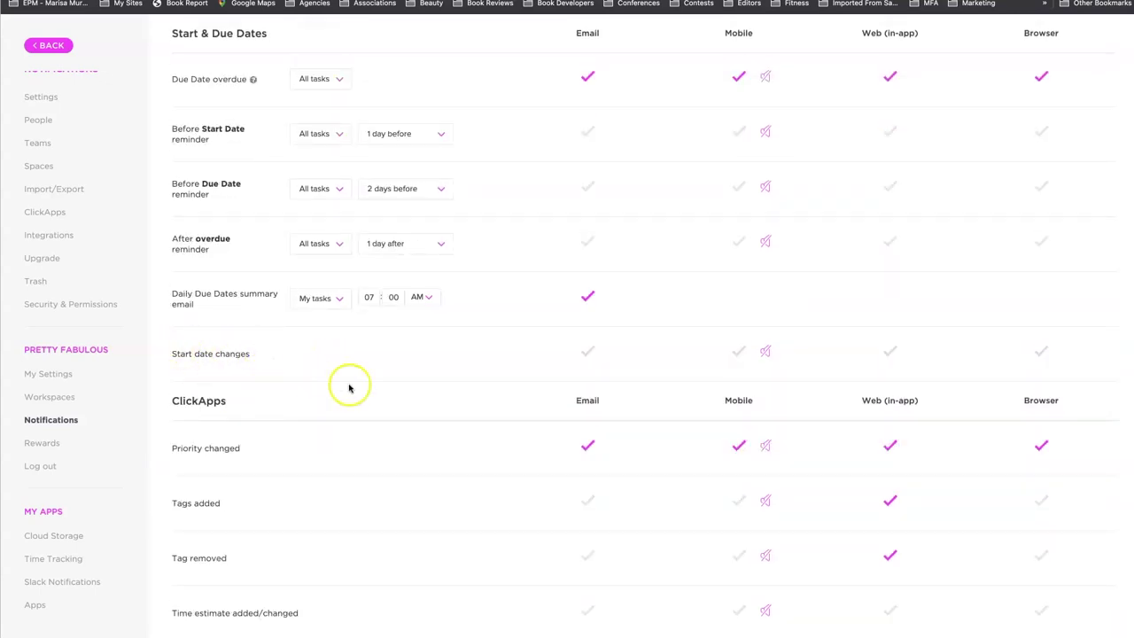
- Turn off in-app alerts for Tags added, Tag removed and Incomplete warning resolved
scroll(335, 389, "down", 1)
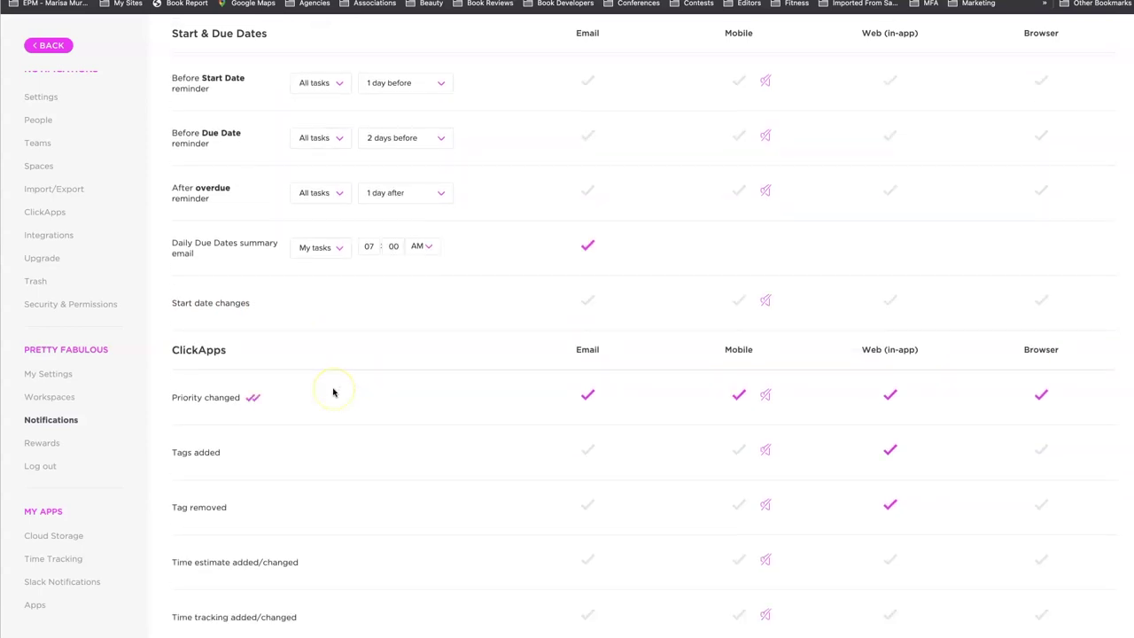
scroll(332, 395, "down", 1)
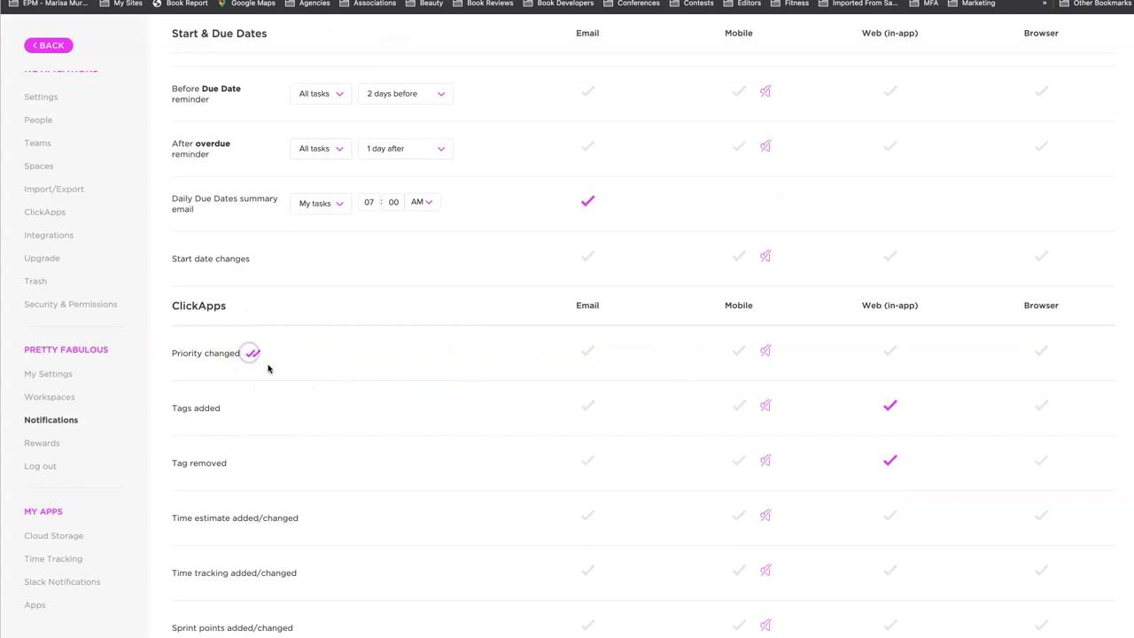
scroll(268, 372, "down", 1)
left_click(891, 398)
left_click(889, 458)
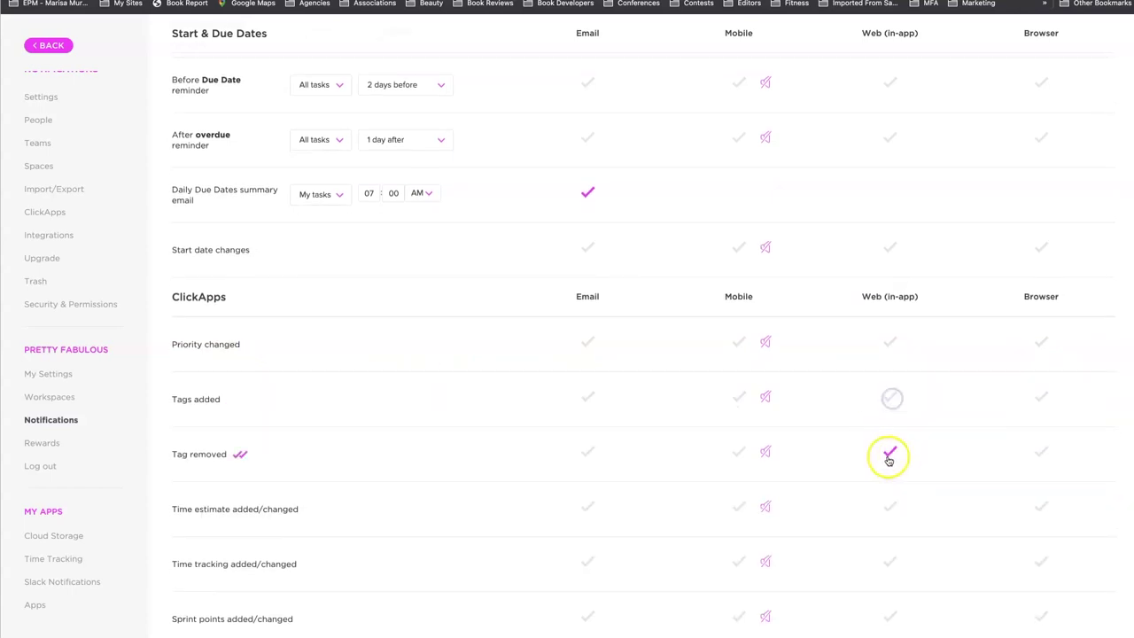
scroll(906, 488, "down", 5)
left_click(890, 360)
scroll(567, 479, "down", 5)
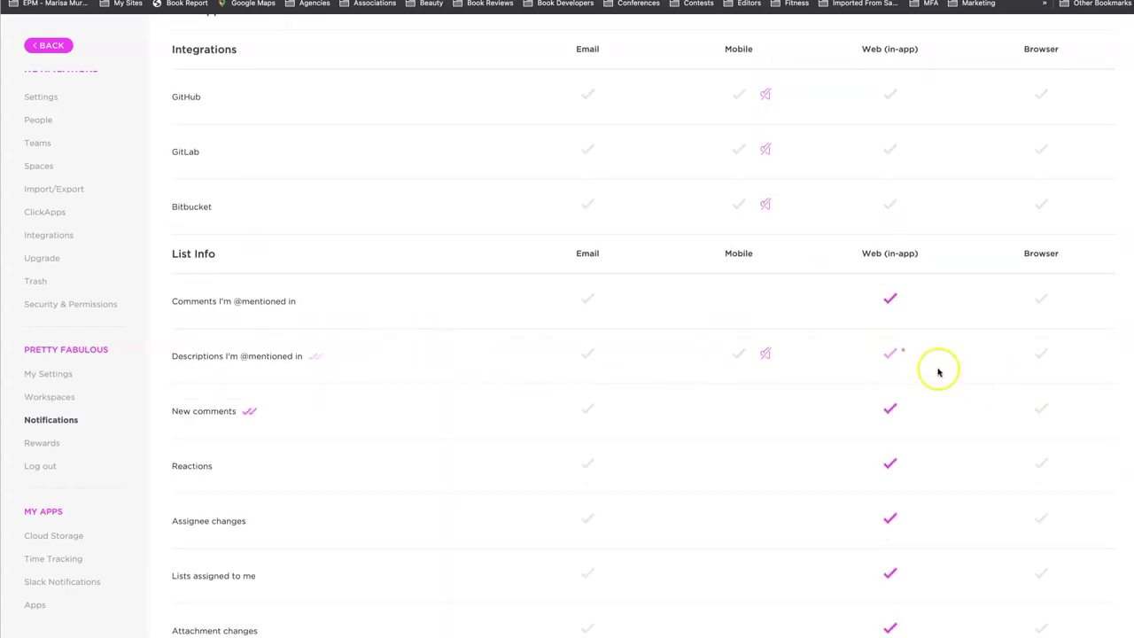
left_click(891, 301)
left_click(890, 409)
left_click(889, 464)
left_click(889, 520)
left_click(890, 574)
scroll(918, 539, "down", 3)
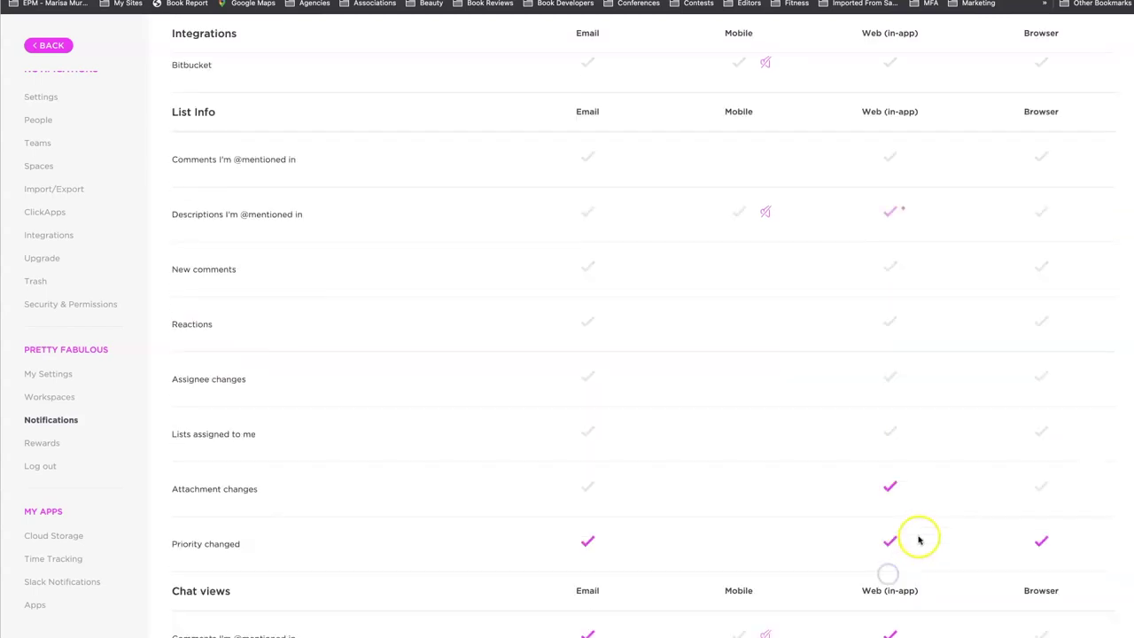
left_click(889, 393)
left_click(890, 446)
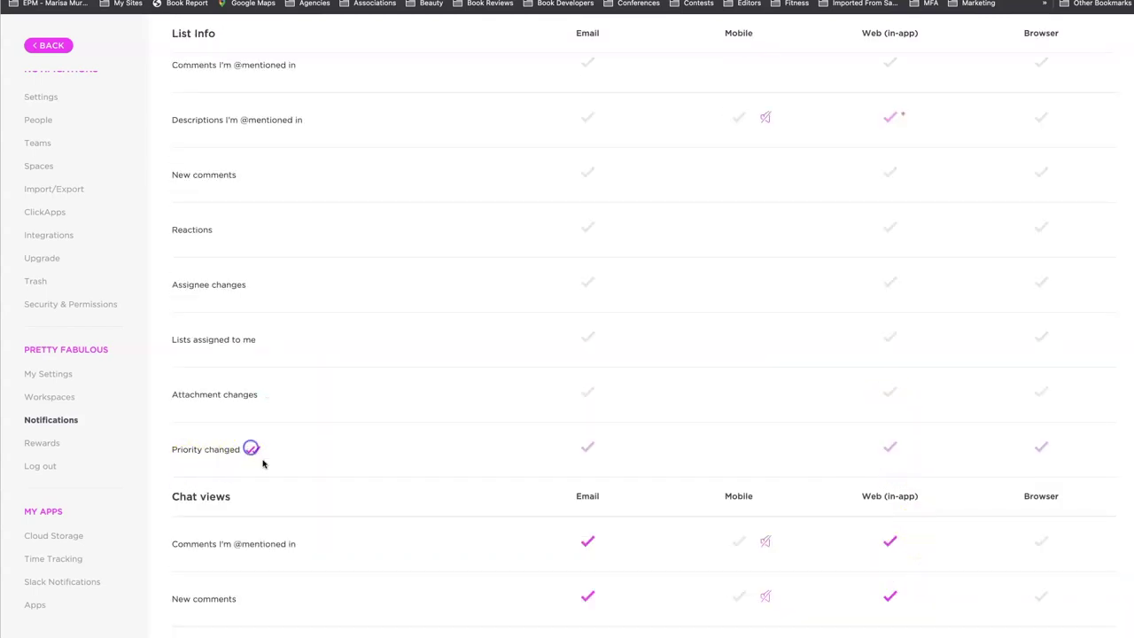
scroll(292, 519, "down", 3)
left_click(302, 412)
left_click(252, 461)
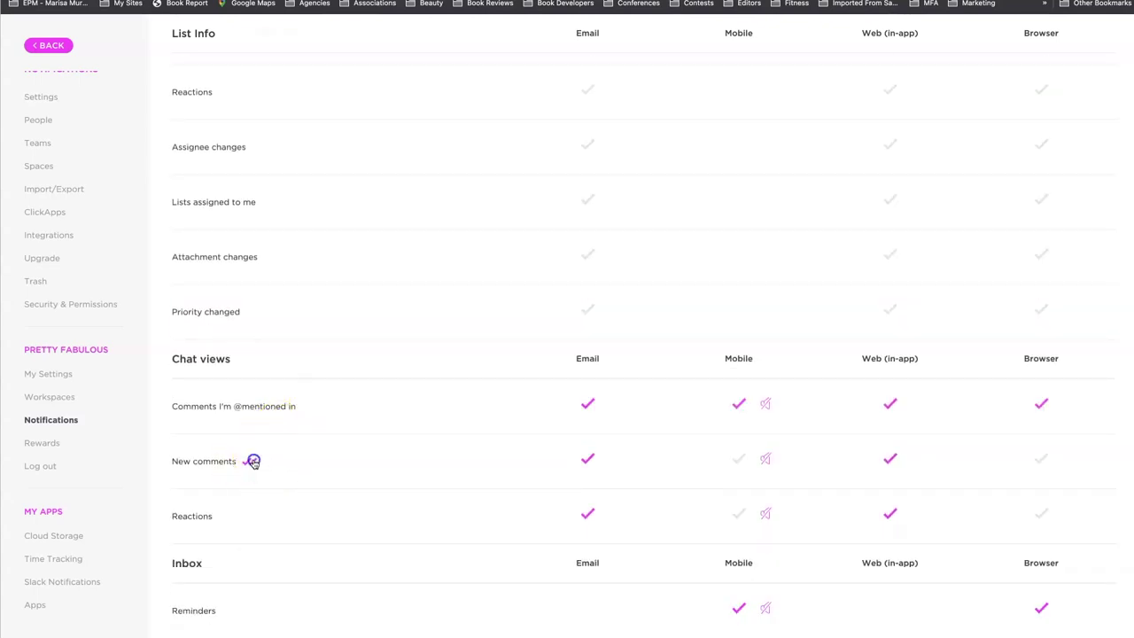
left_click(307, 407)
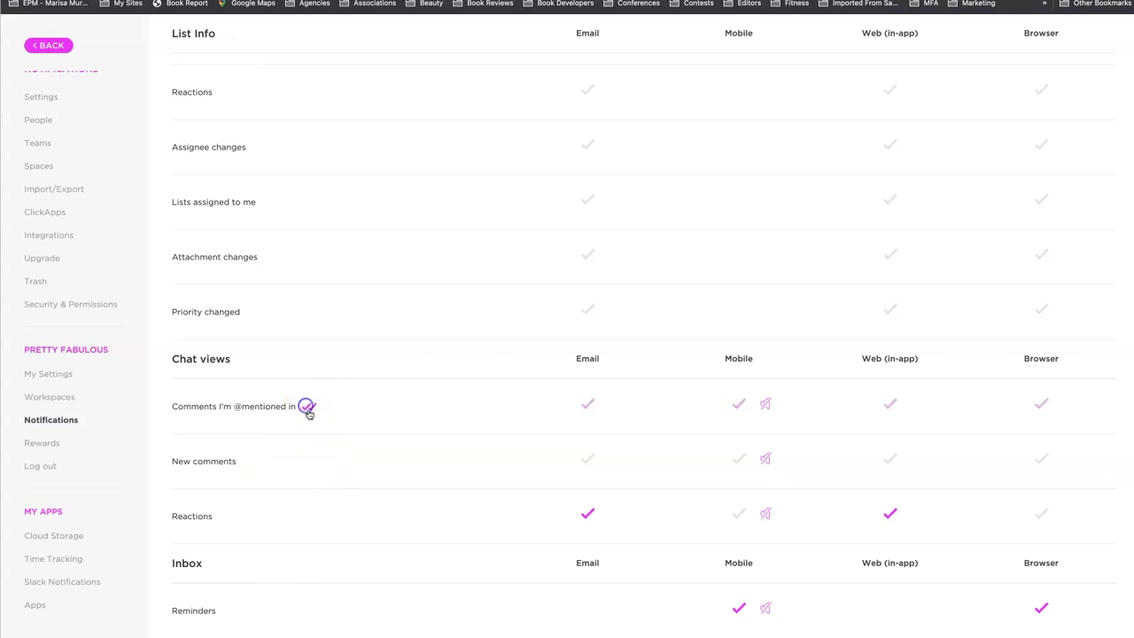
left_click(225, 515)
scroll(286, 519, "down", 4)
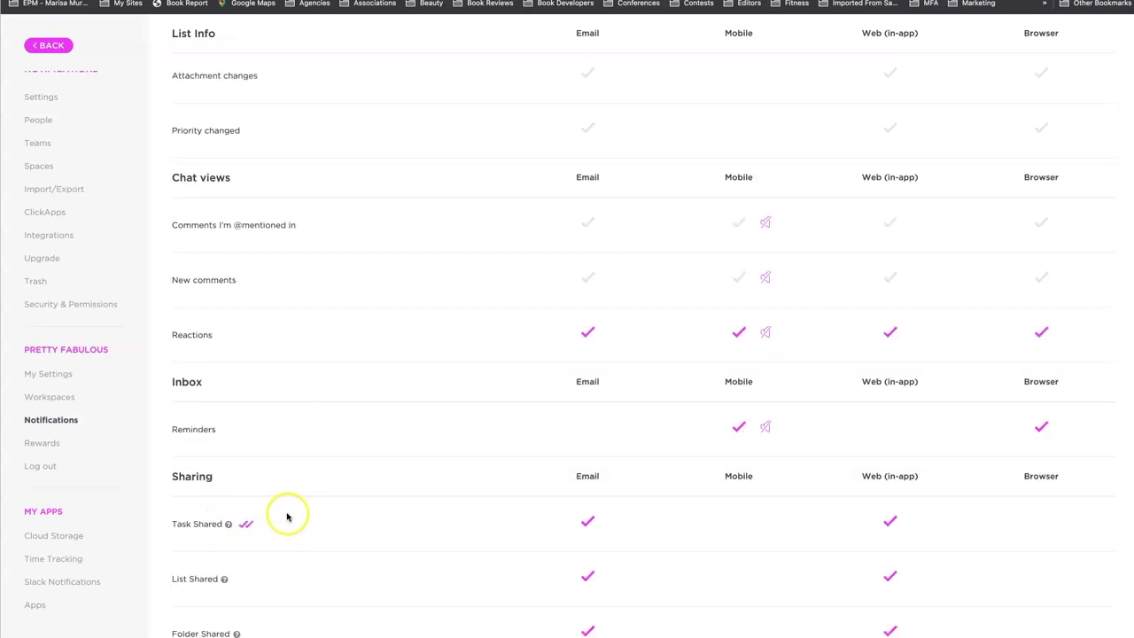
left_click(224, 336)
- Turn off Reminders and the List, Task and Folder Shared notifications
scroll(279, 496, "down", 1)
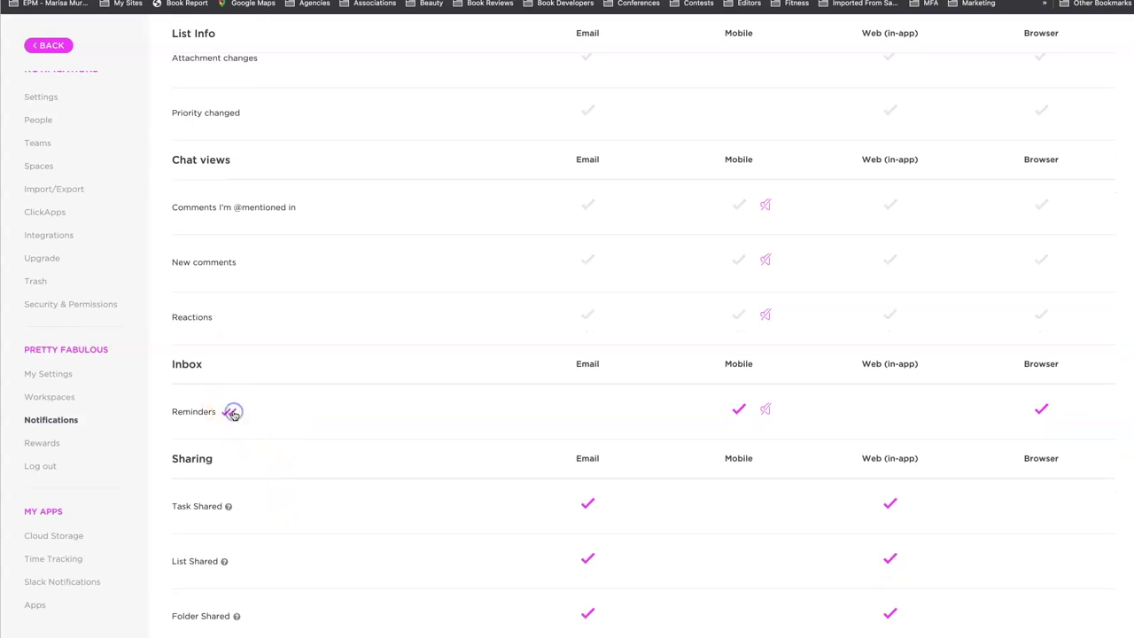
scroll(243, 471, "down", 1)
left_click(227, 401)
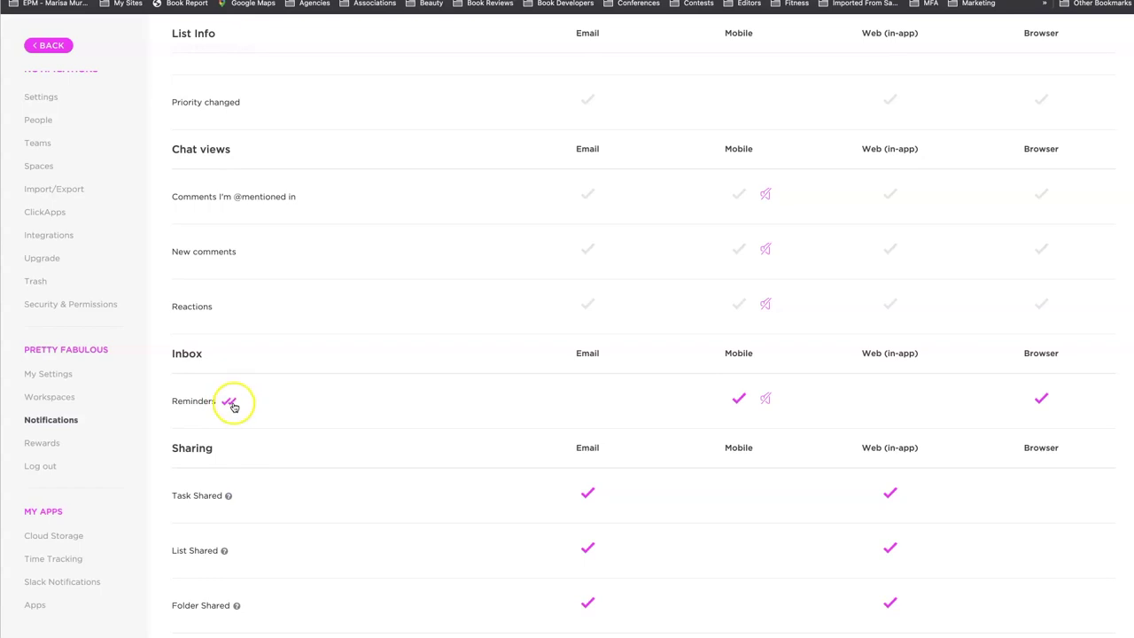
scroll(253, 479, "down", 3)
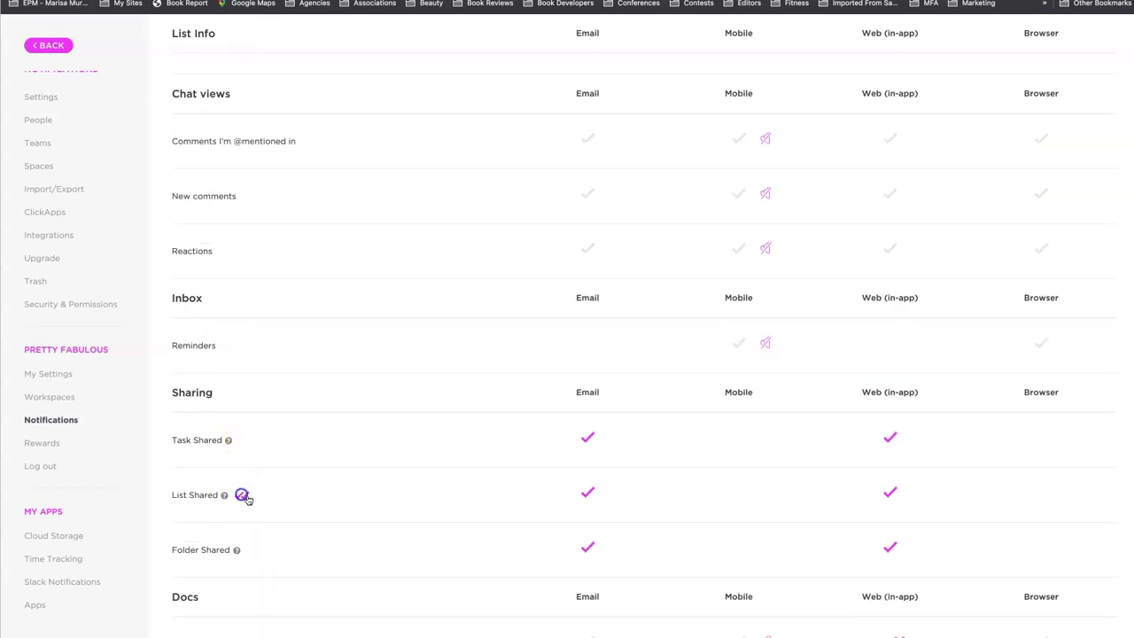
scroll(243, 493, "down", 2)
left_click(244, 450)
left_click(252, 393)
left_click(255, 504)
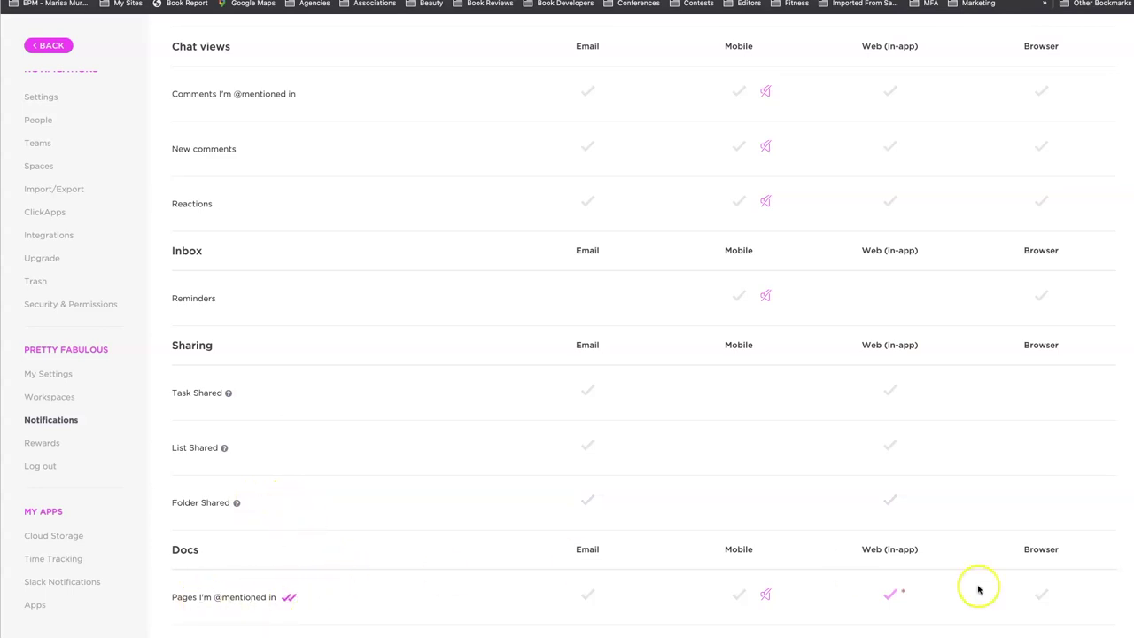
scroll(405, 342, "up", 15)
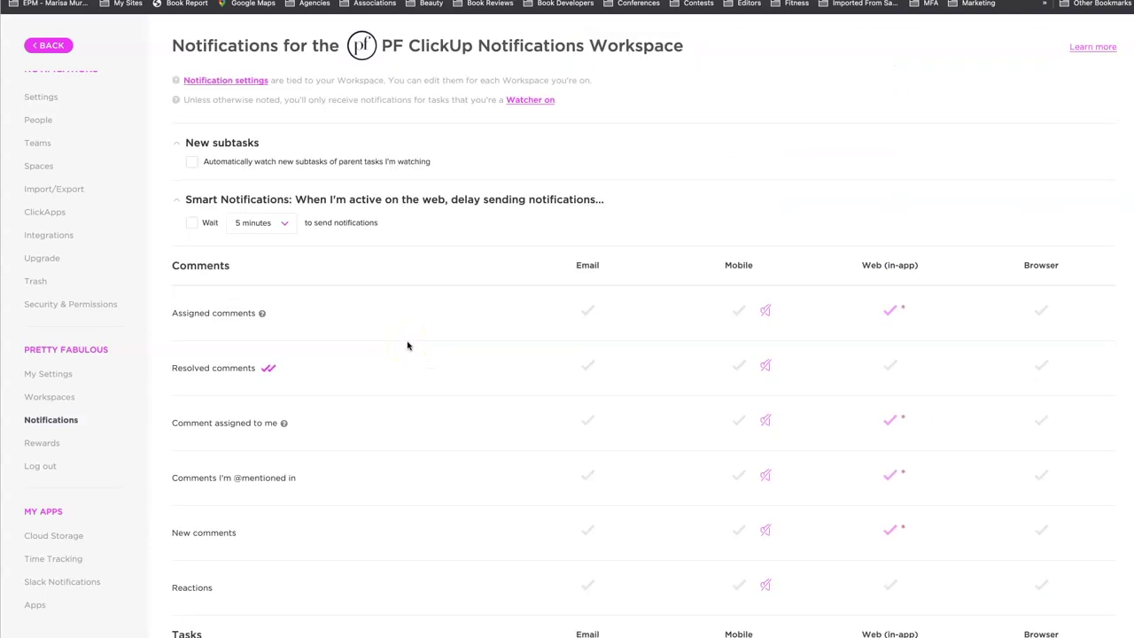
- Peek at Rewards, then exit settings to the workspace and expand the Spaces list
scroll(408, 343, "down", 15)
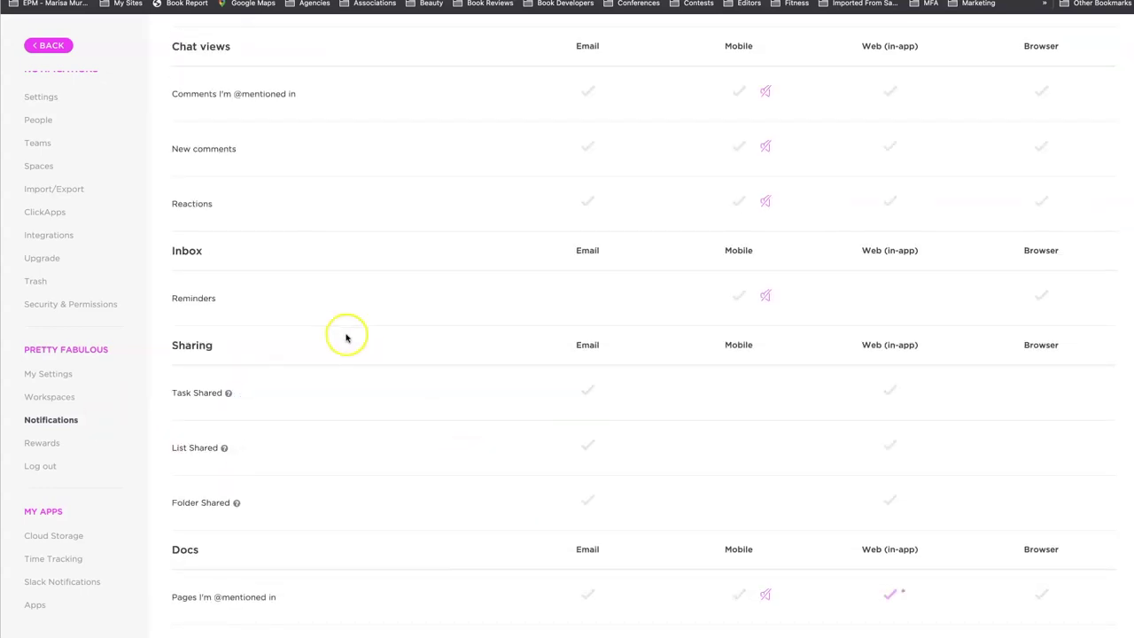
scroll(347, 334, "up", 10)
left_click(42, 443)
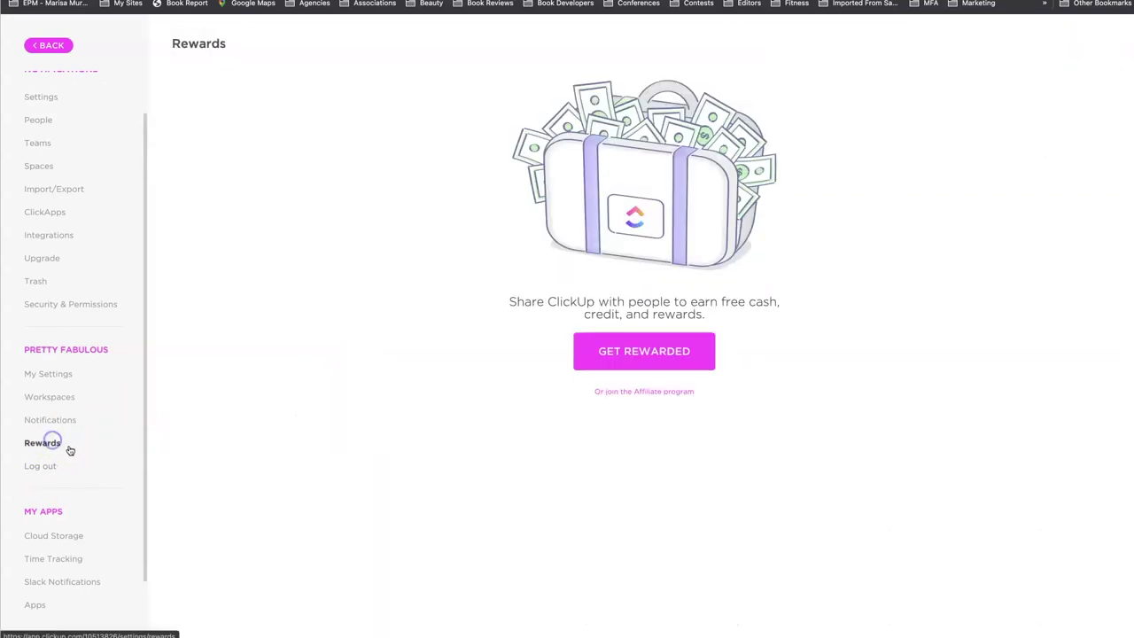
left_click(57, 418)
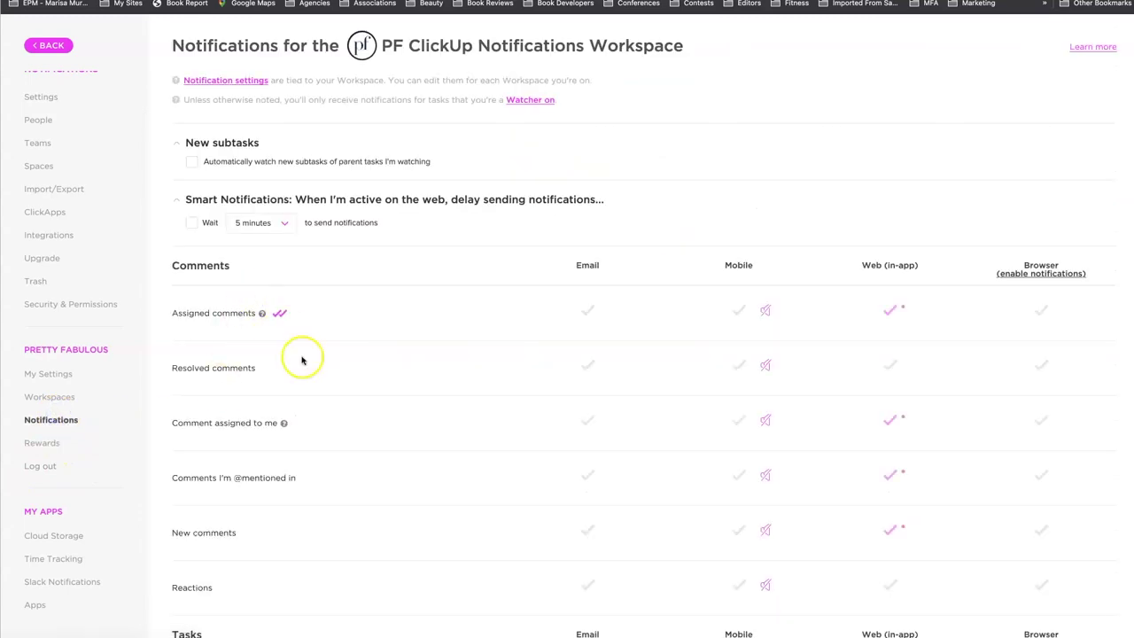
scroll(370, 467, "down", 8)
scroll(368, 470, "up", 3)
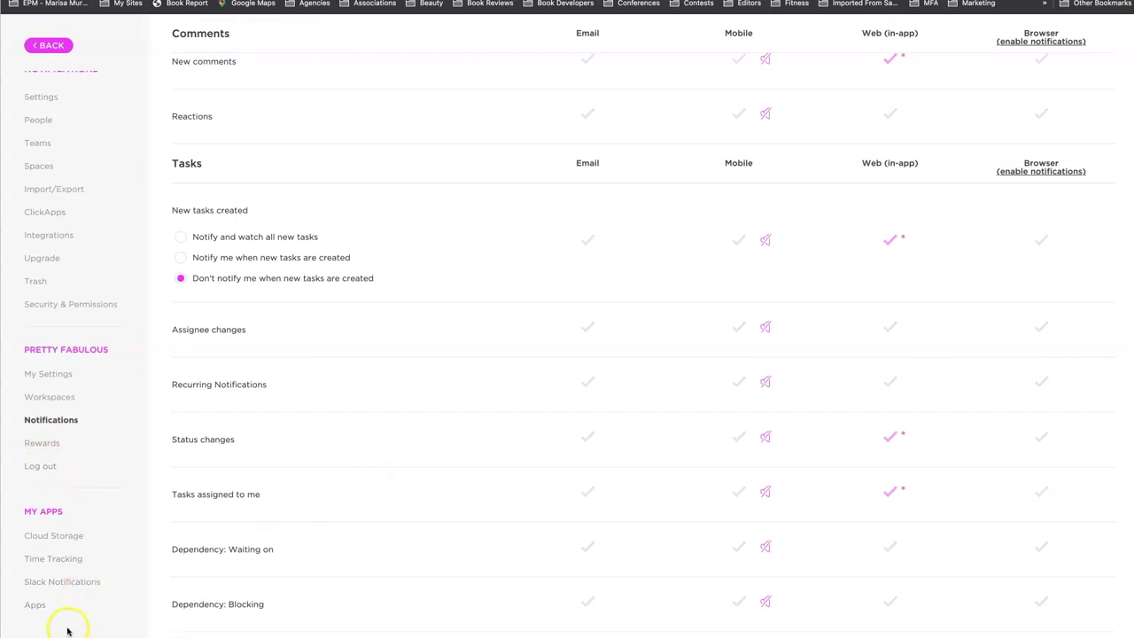
scroll(97, 474, "up", 1)
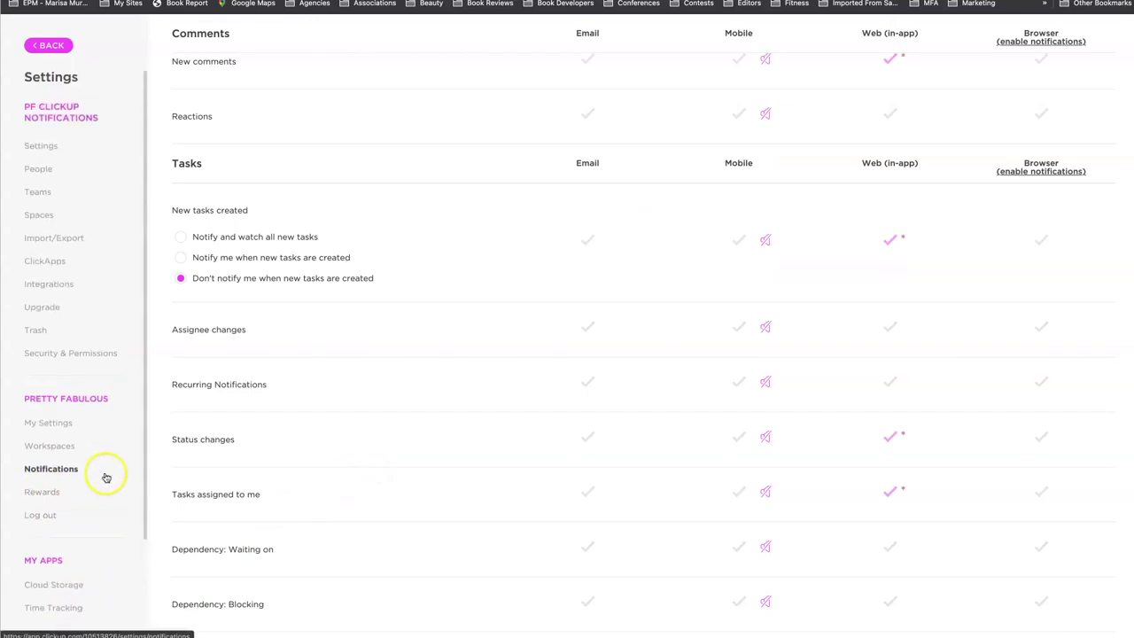
left_click(48, 45)
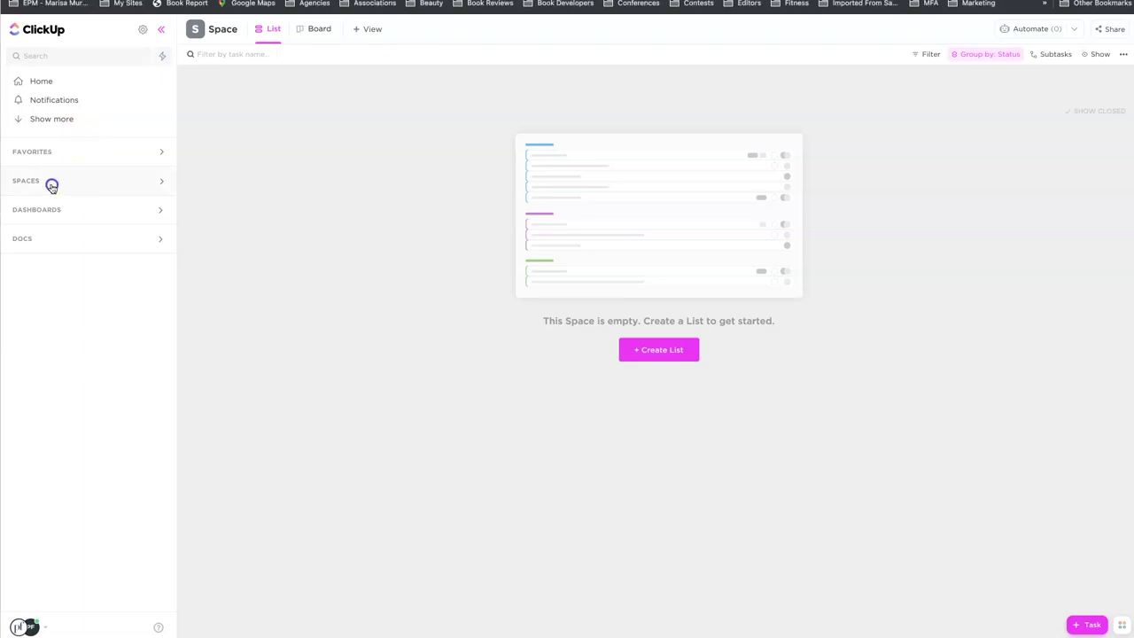
left_click(51, 181)
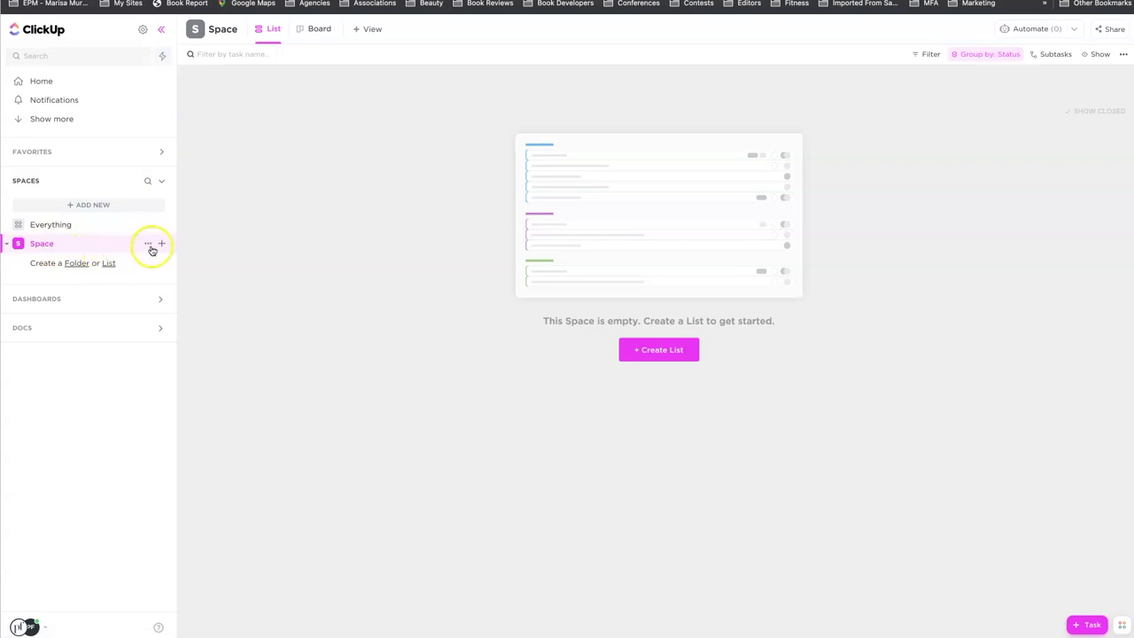
- Create a new Space named 'Write Book' with a blue colour and reach the sharing step
left_click(94, 205)
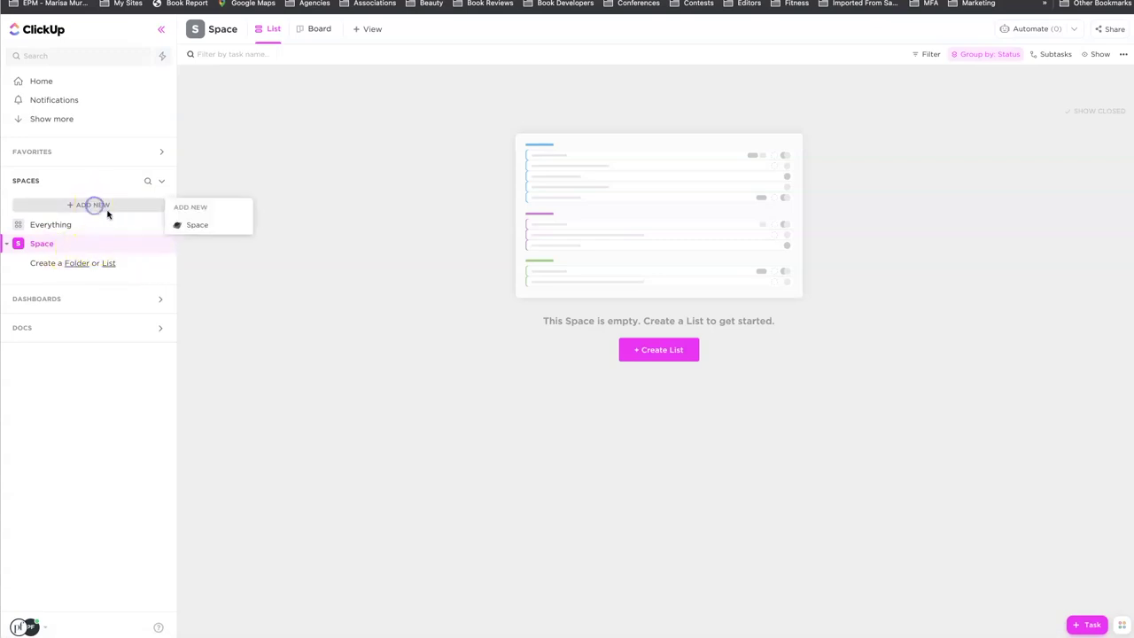
left_click(204, 227)
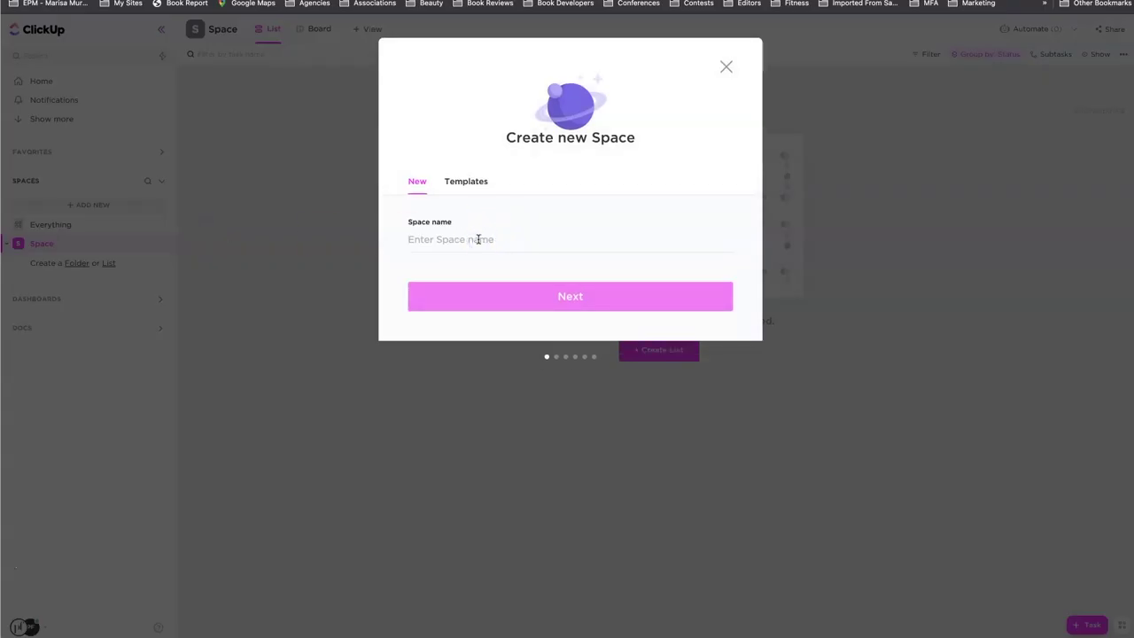
left_click(478, 239)
type("Write Book")
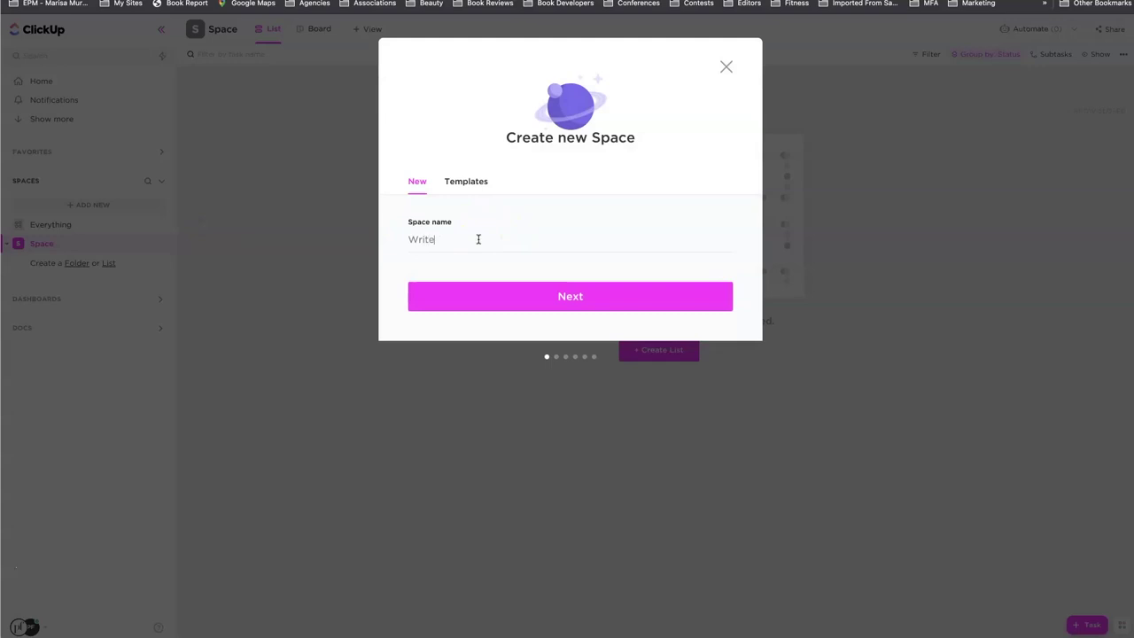
left_click(552, 292)
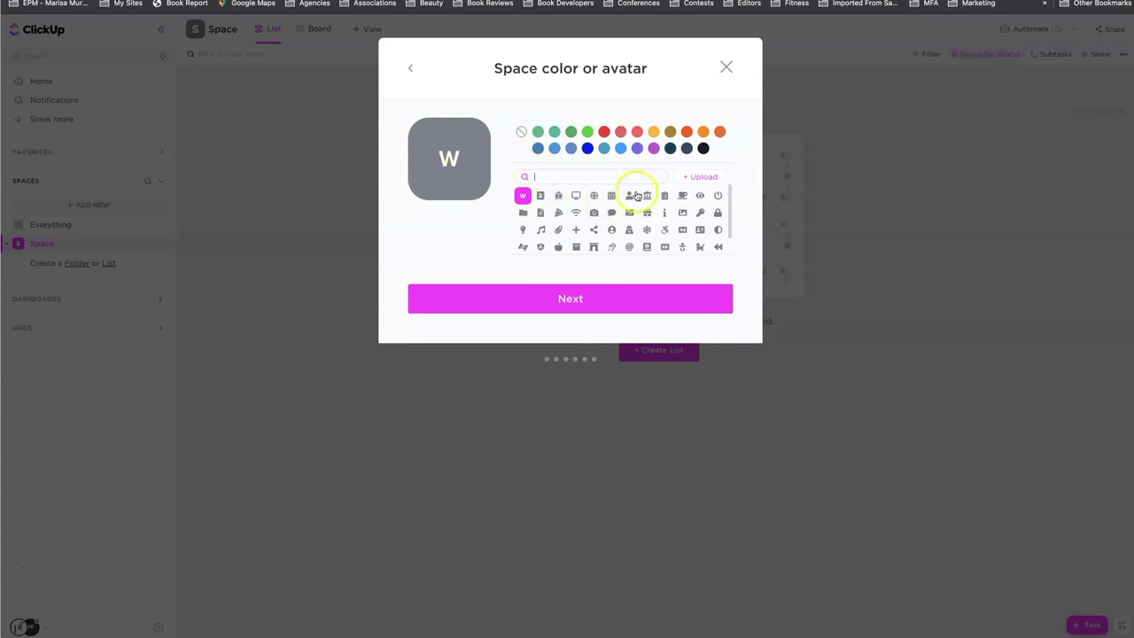
left_click(704, 177)
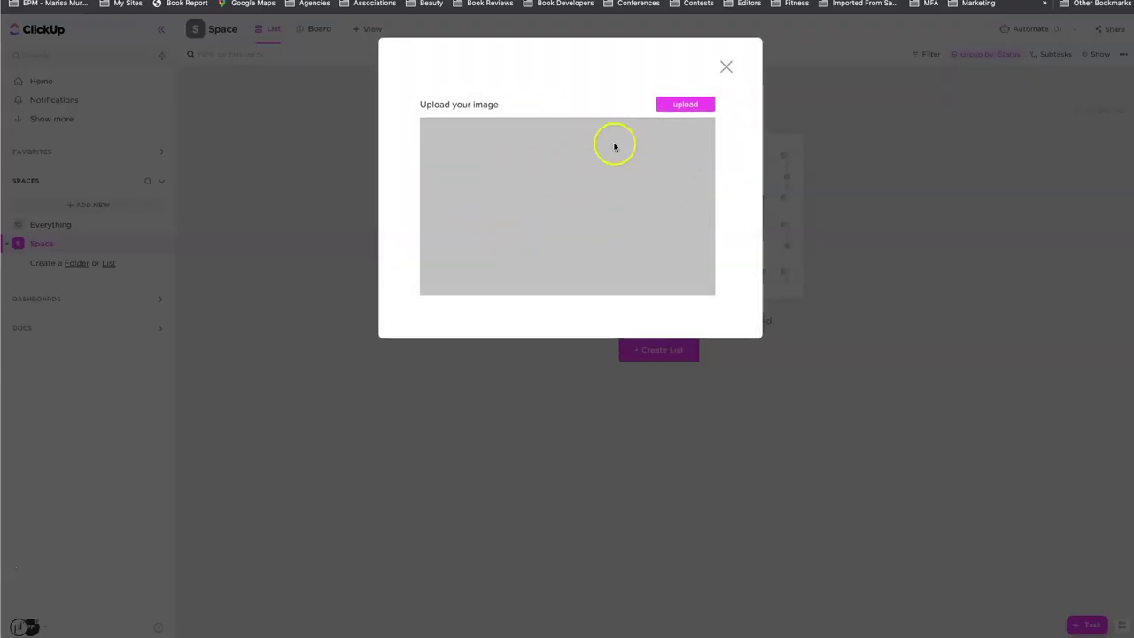
left_click(726, 66)
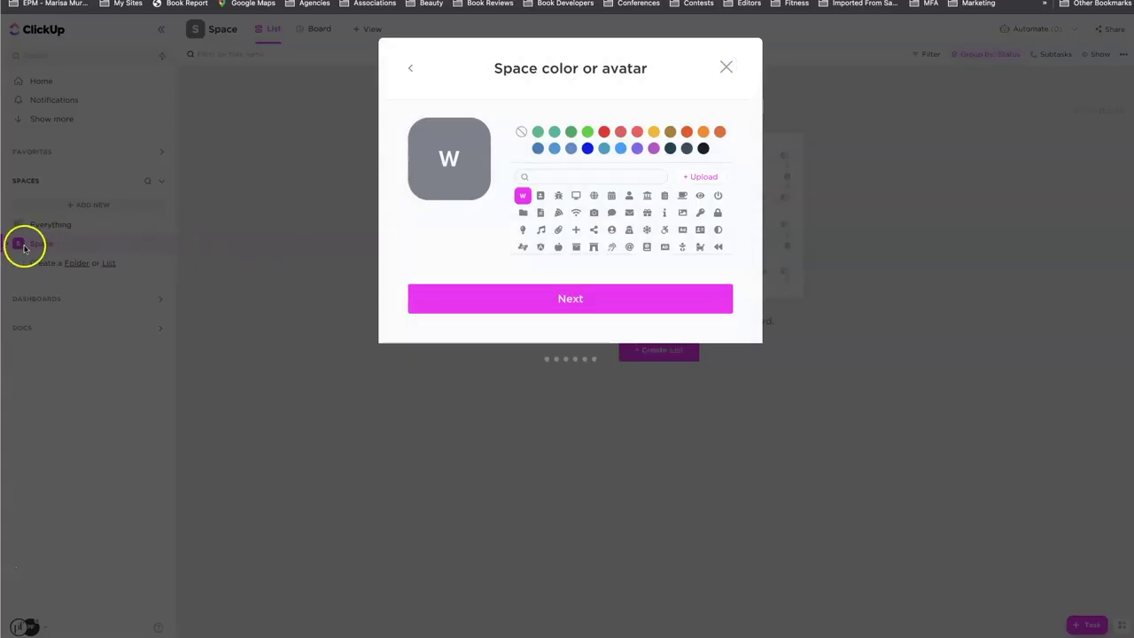
left_click(587, 148)
left_click(625, 301)
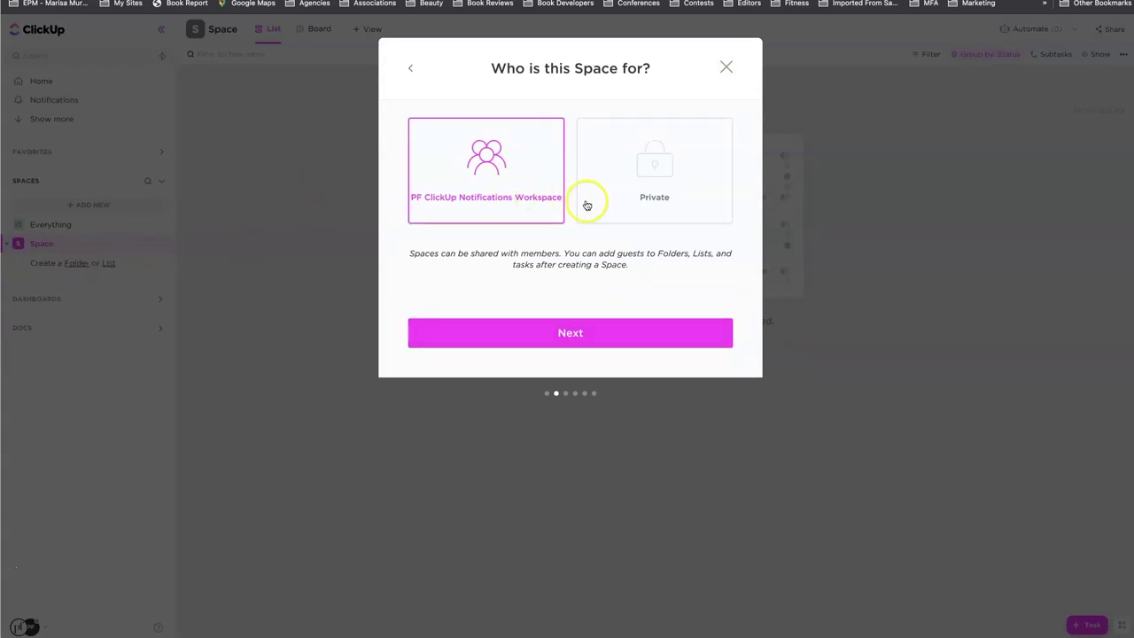
- Choose the whole-workspace option instead of Private and continue to task statuses
left_click(667, 189)
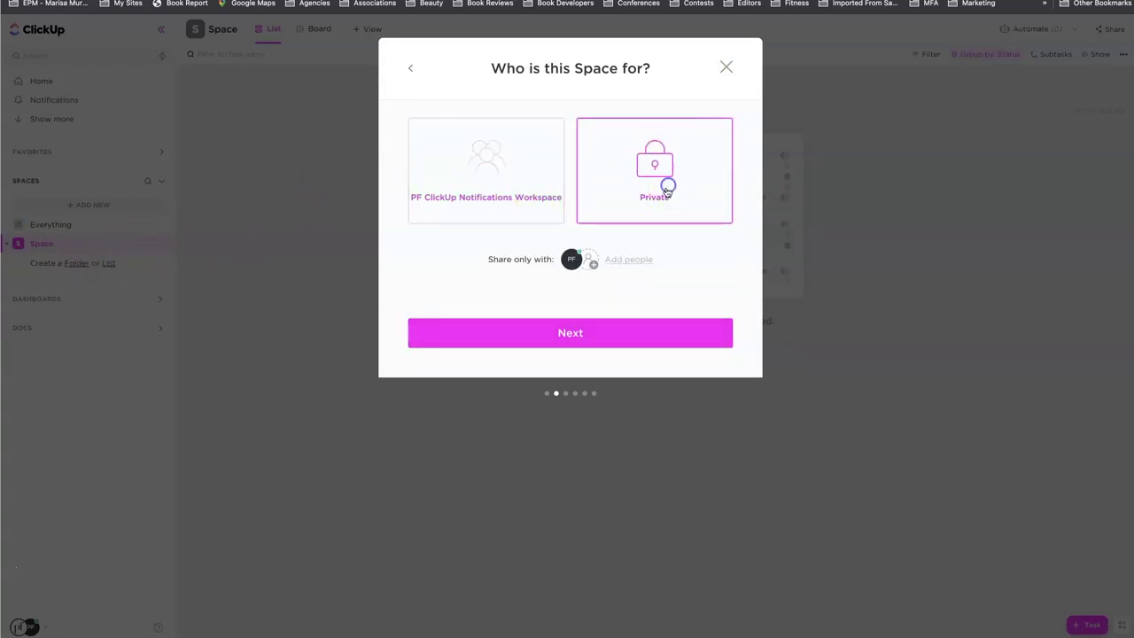
left_click(489, 170)
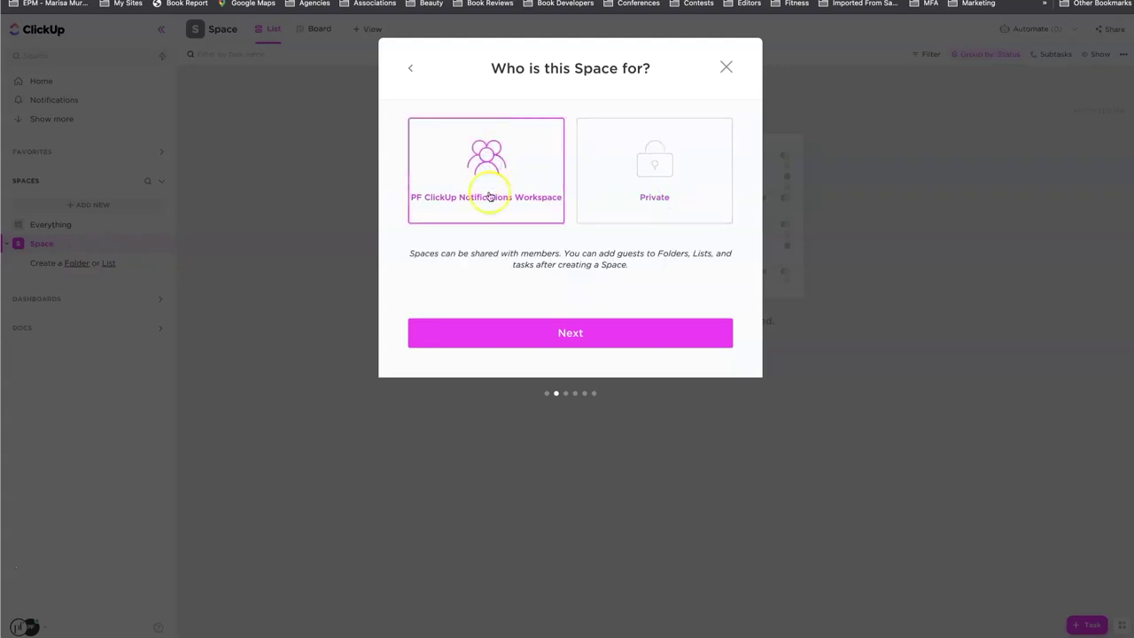
left_click(600, 333)
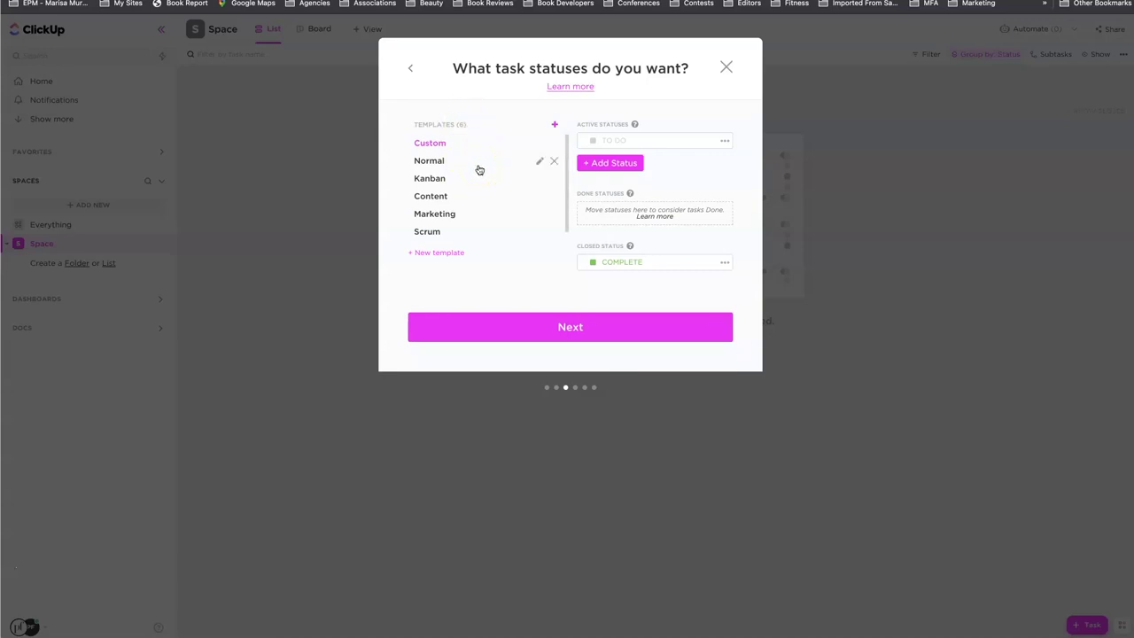
- Preview the Normal, Kanban, Content, Marketing and Scrum status templates, then settle on Custom
left_click(479, 169)
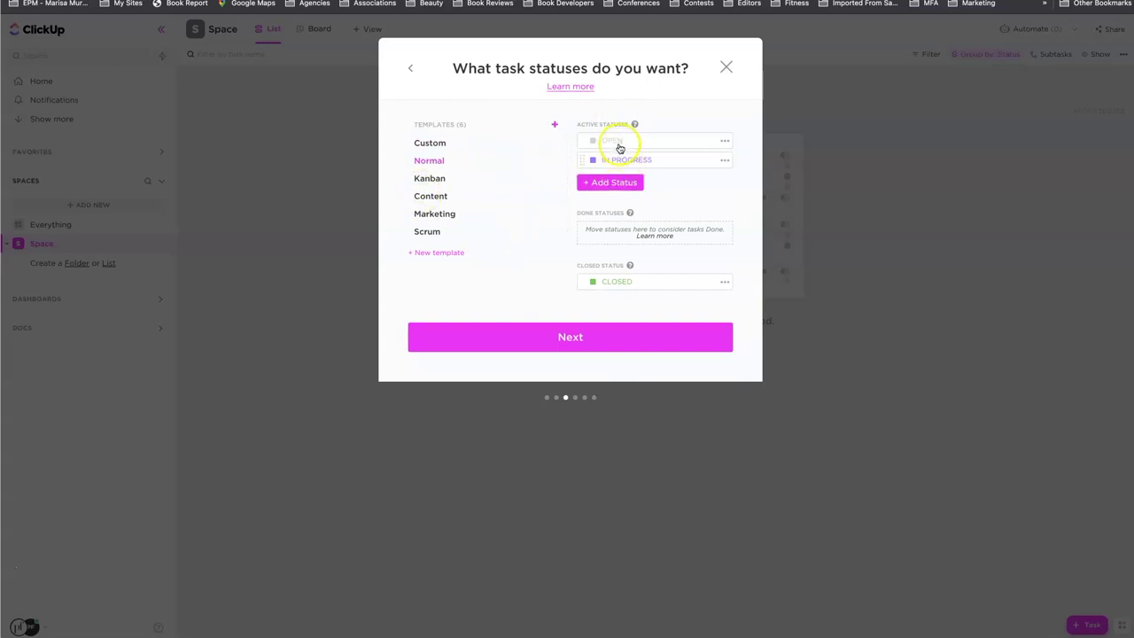
left_click(431, 178)
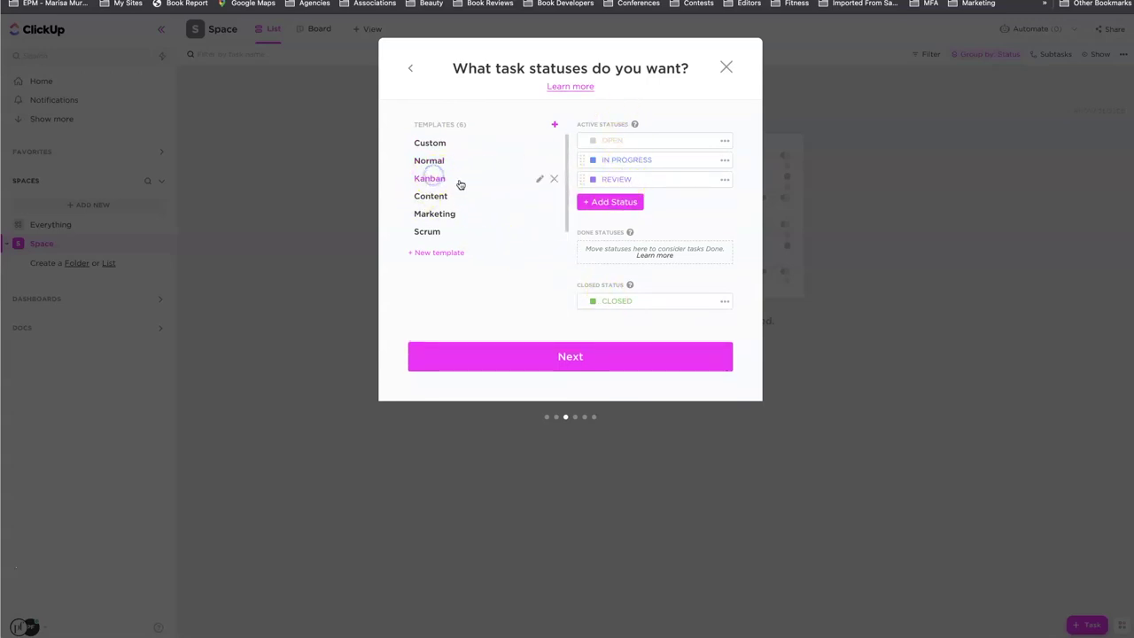
left_click(431, 198)
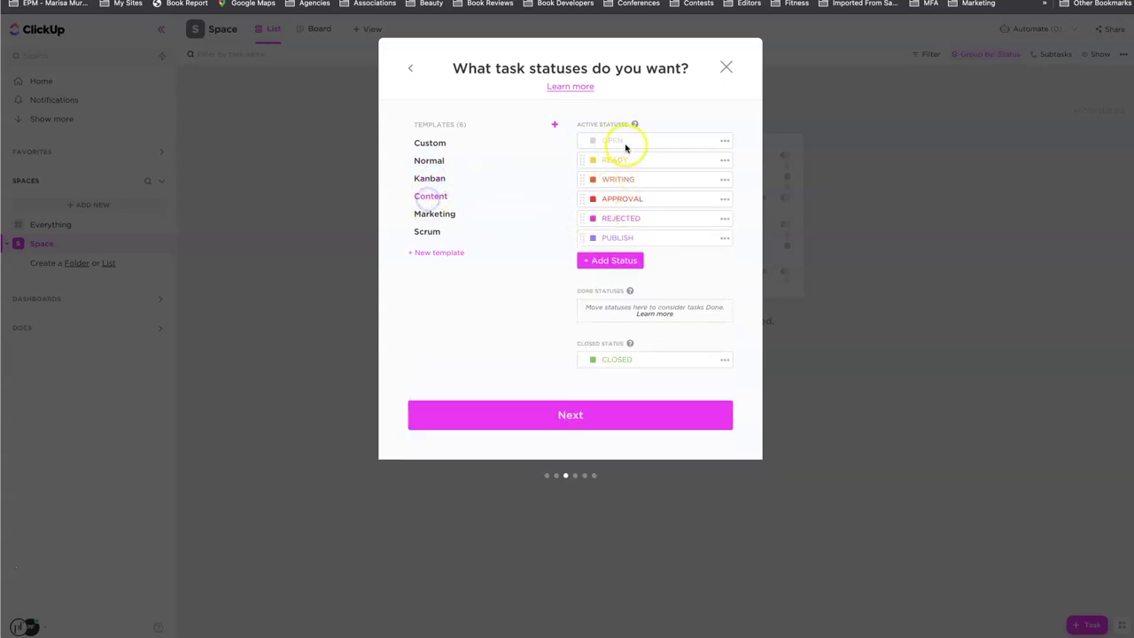
left_click(433, 213)
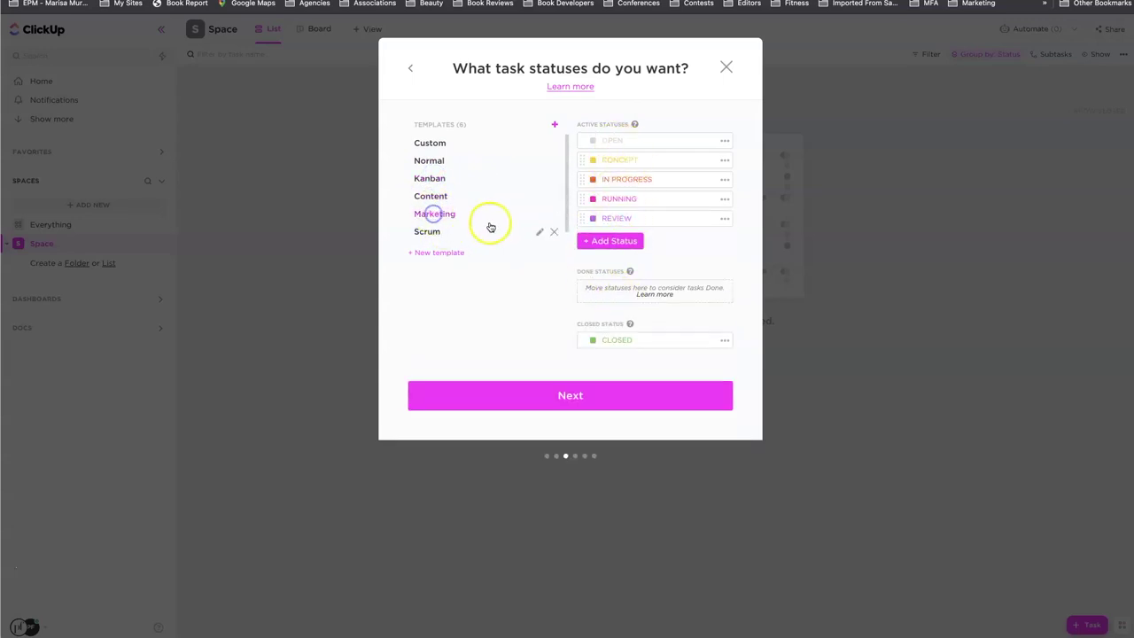
left_click(428, 231)
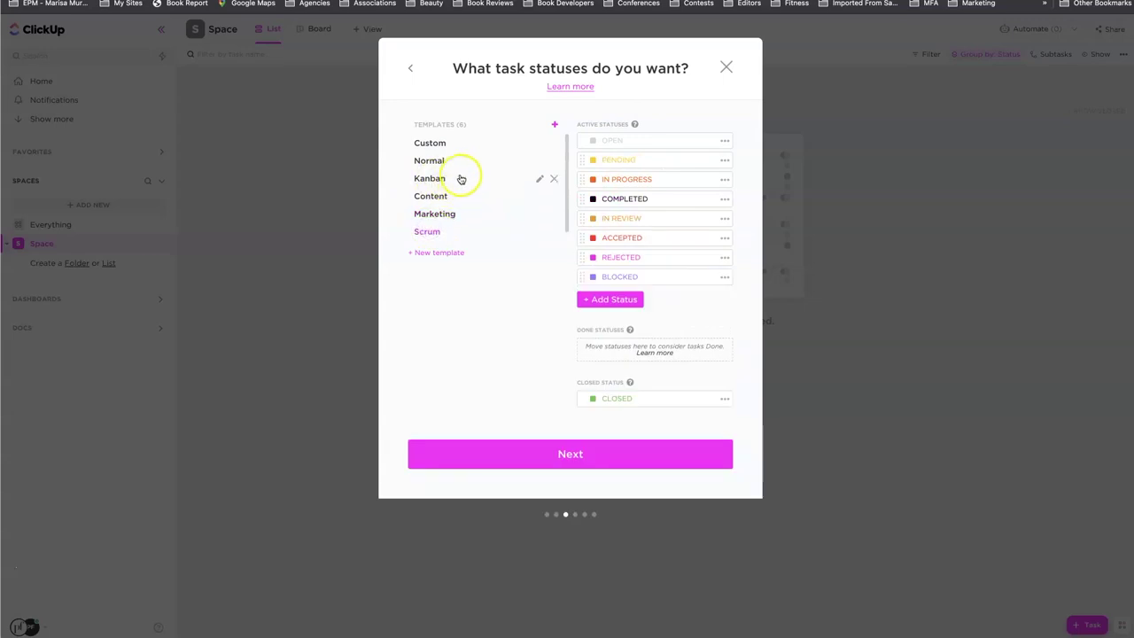
left_click(432, 144)
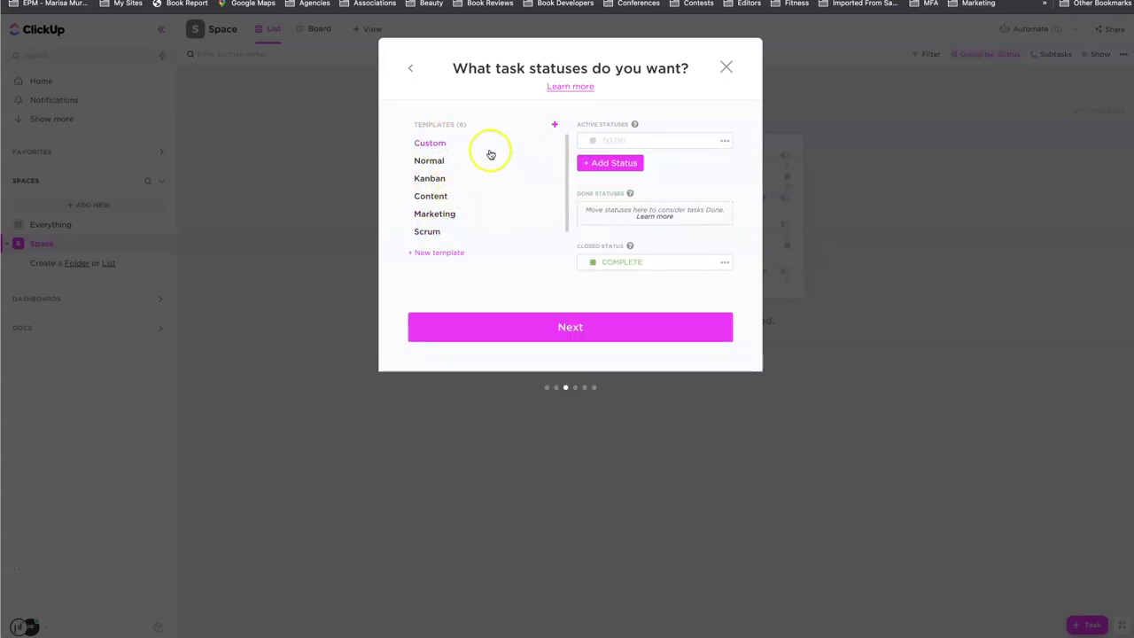
left_click(427, 160)
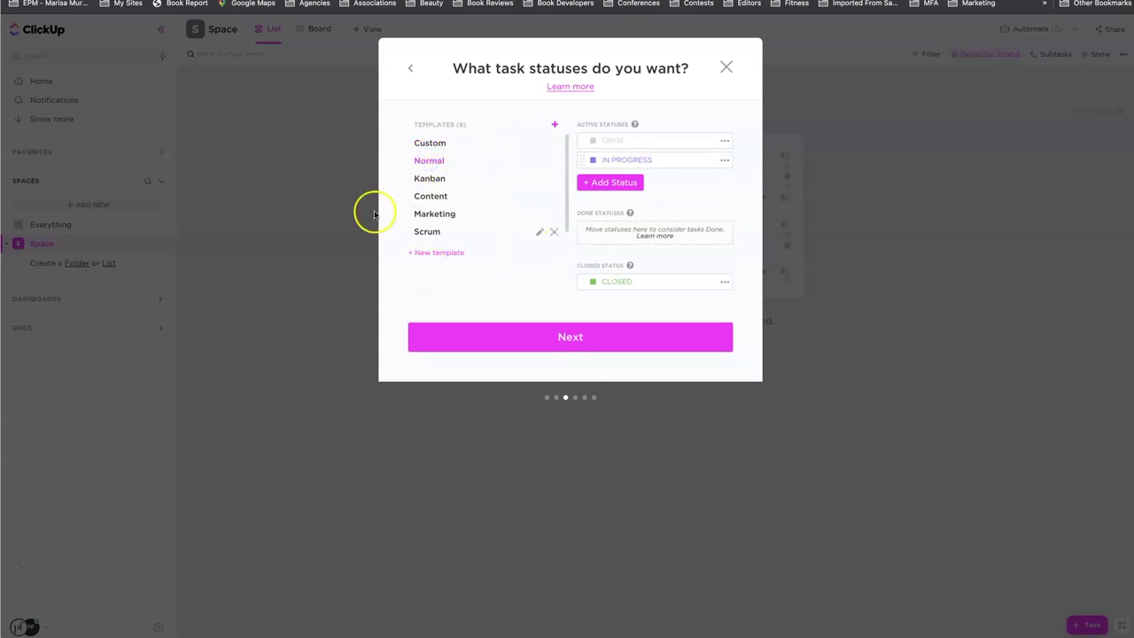
left_click(431, 143)
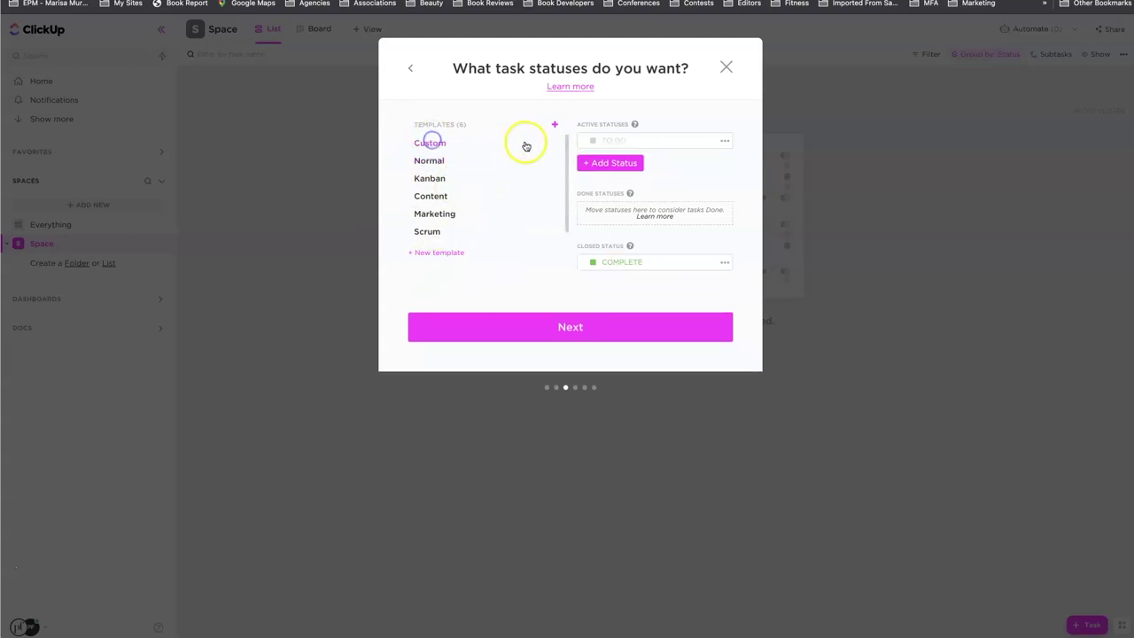
- Rename TO DO to a teal CONCEPT IDEA and add a lavender OUTLINING status
left_click(635, 140)
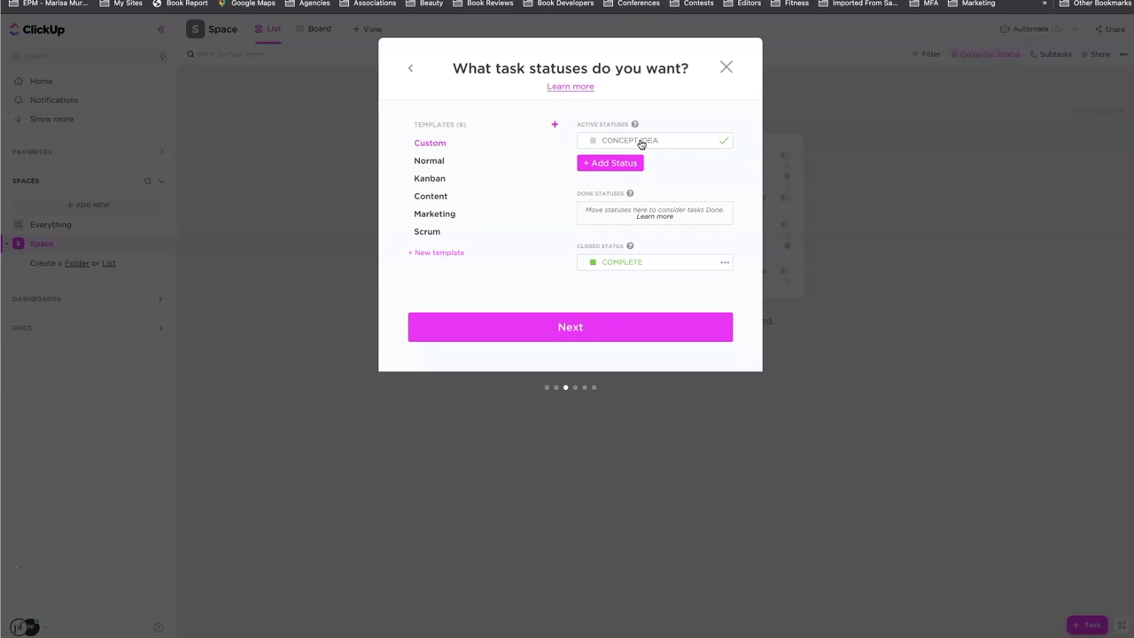
left_click(593, 142)
left_click(687, 100)
left_click(615, 163)
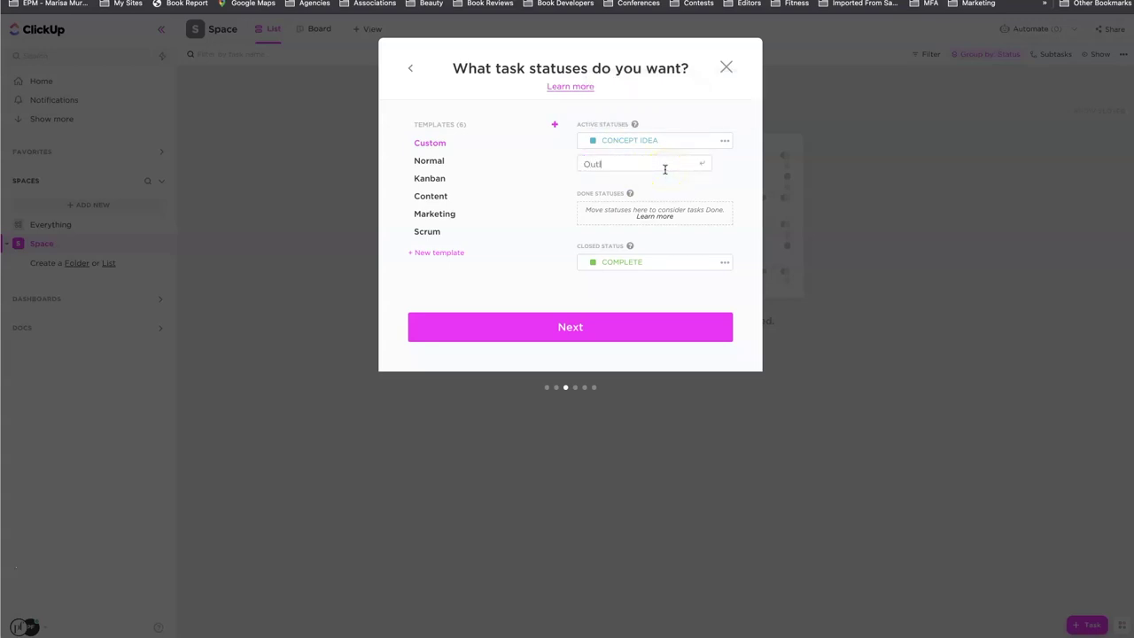
left_click(677, 180)
key("Return")
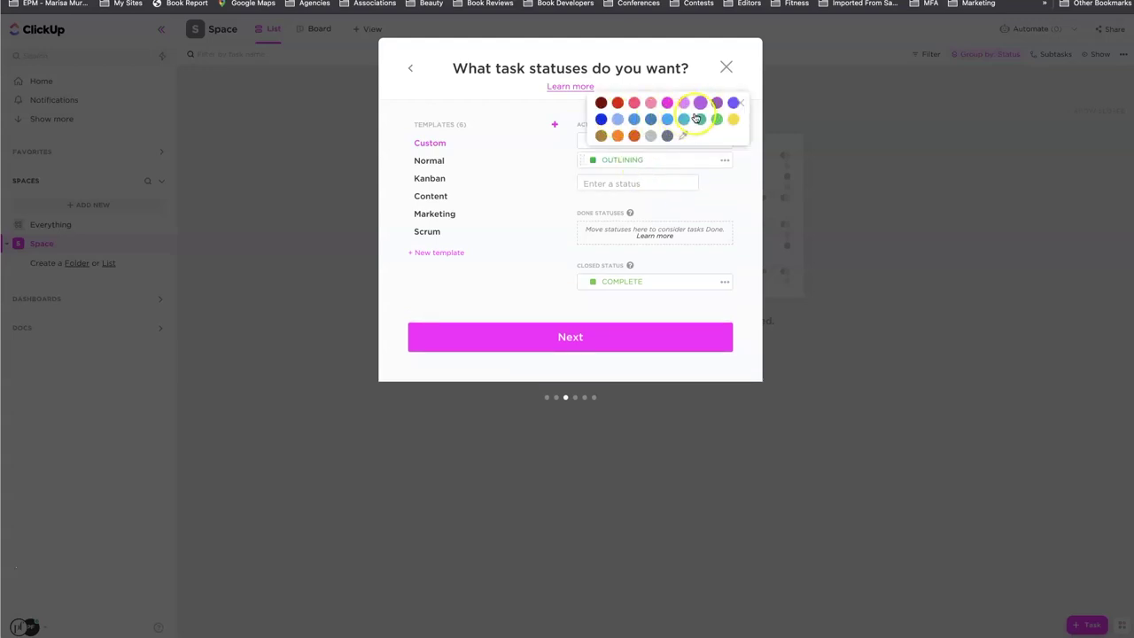
left_click(684, 103)
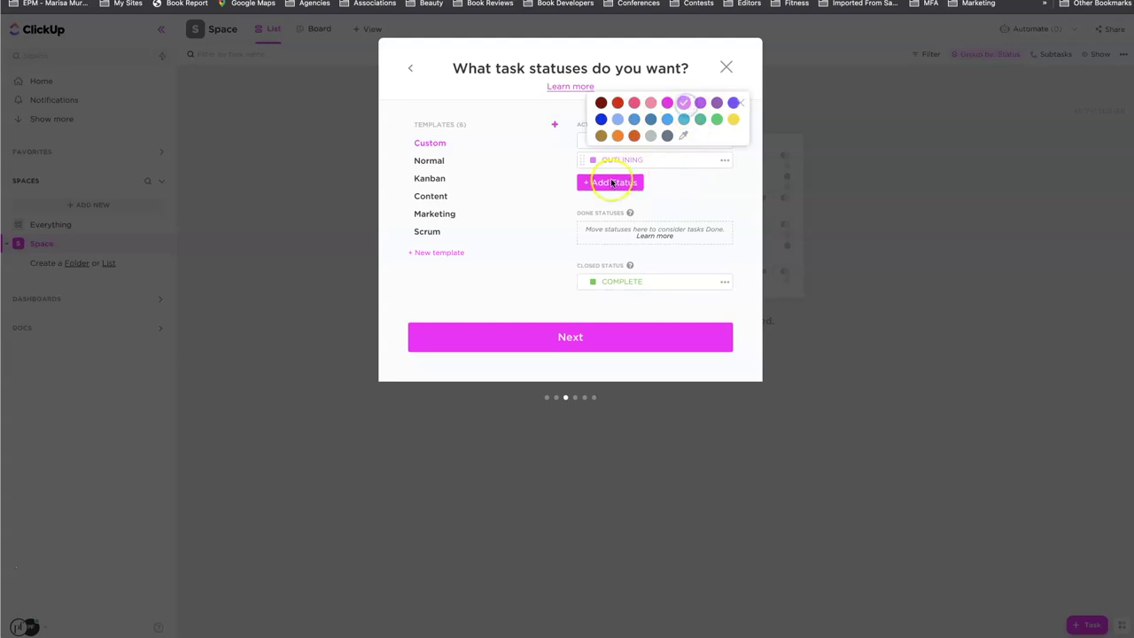
- Add ROUGHT DRAFT in orange, REVISING in yellow and PROOFREAD in red
left_click(615, 182)
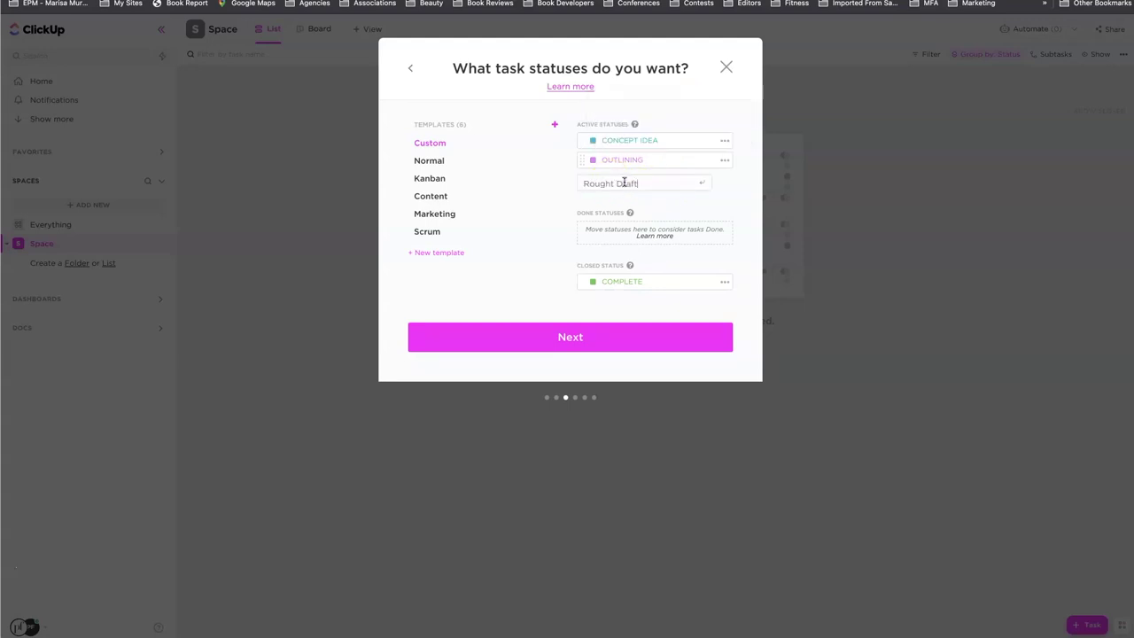
key("Return")
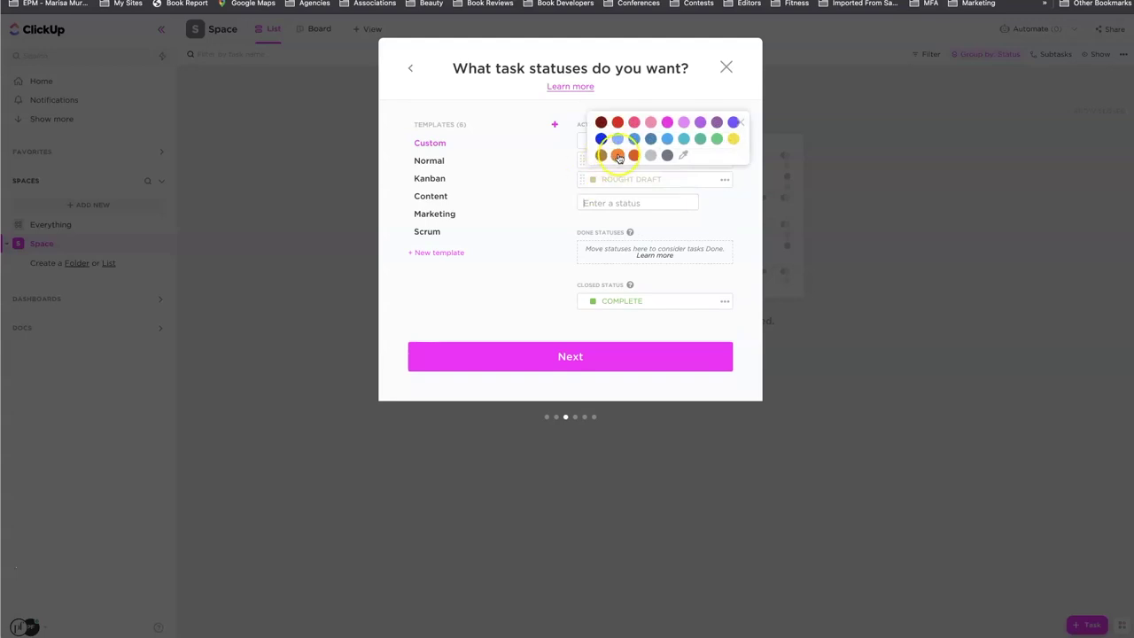
left_click(618, 155)
left_click(631, 202)
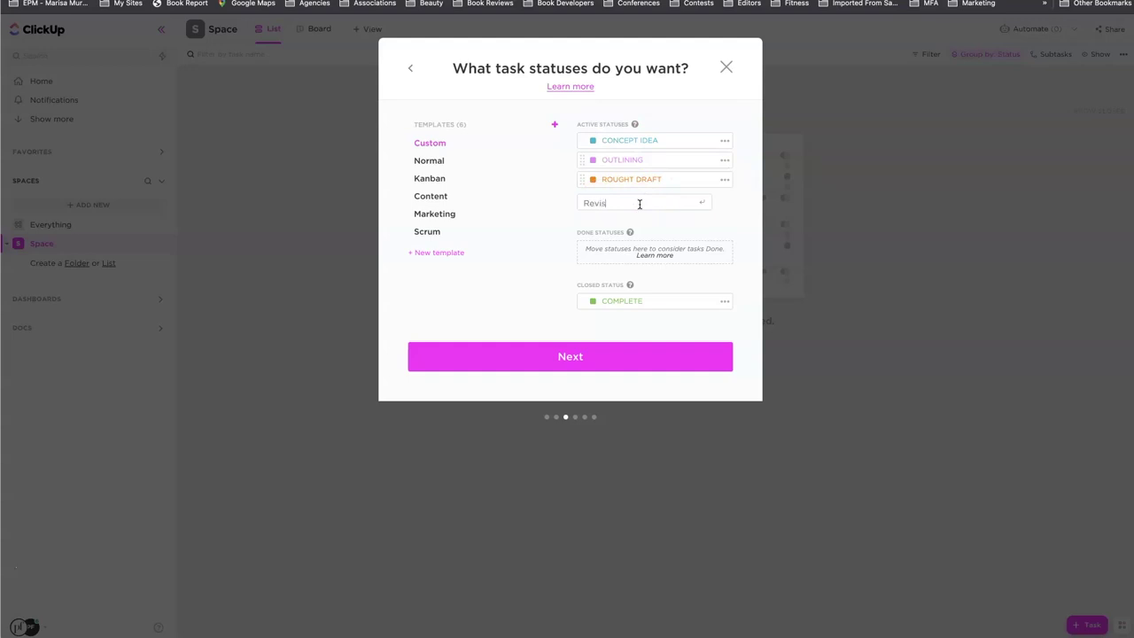
key("Return")
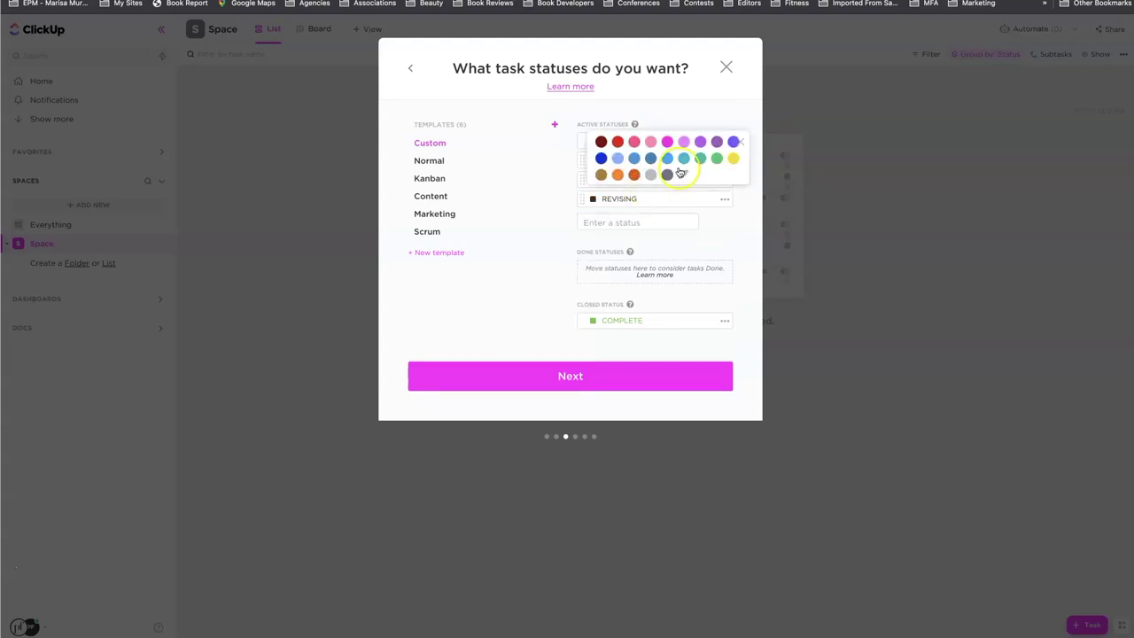
left_click(733, 159)
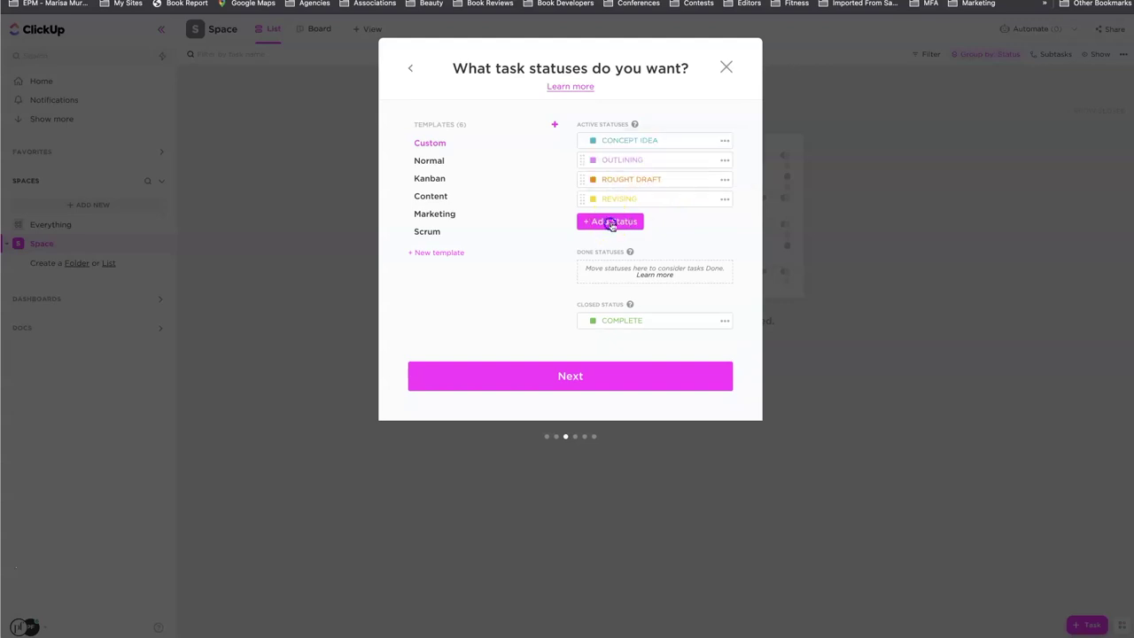
left_click(623, 221)
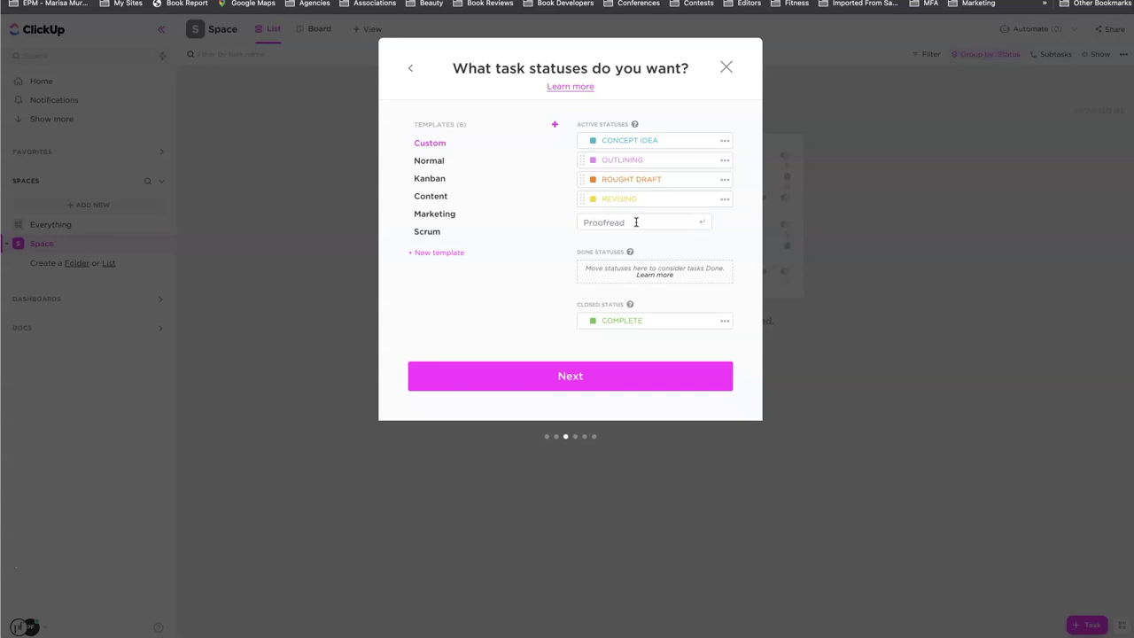
key("Return")
left_click(617, 160)
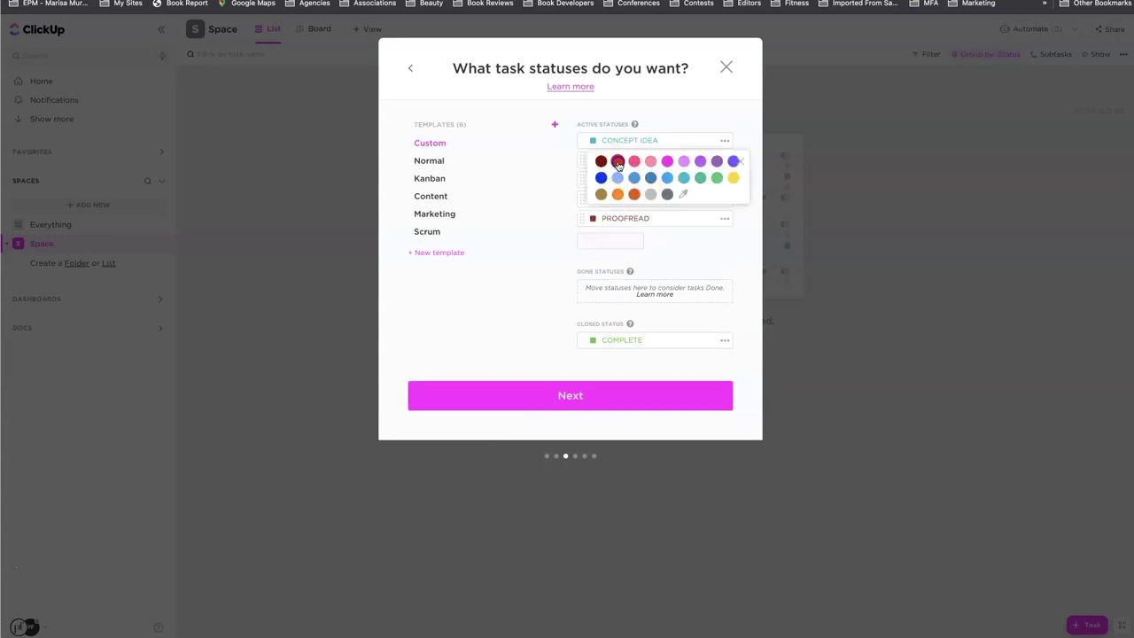
left_click(656, 264)
- Rename the closed status to FINALIZED and save the statuses as a new template
left_click(622, 339)
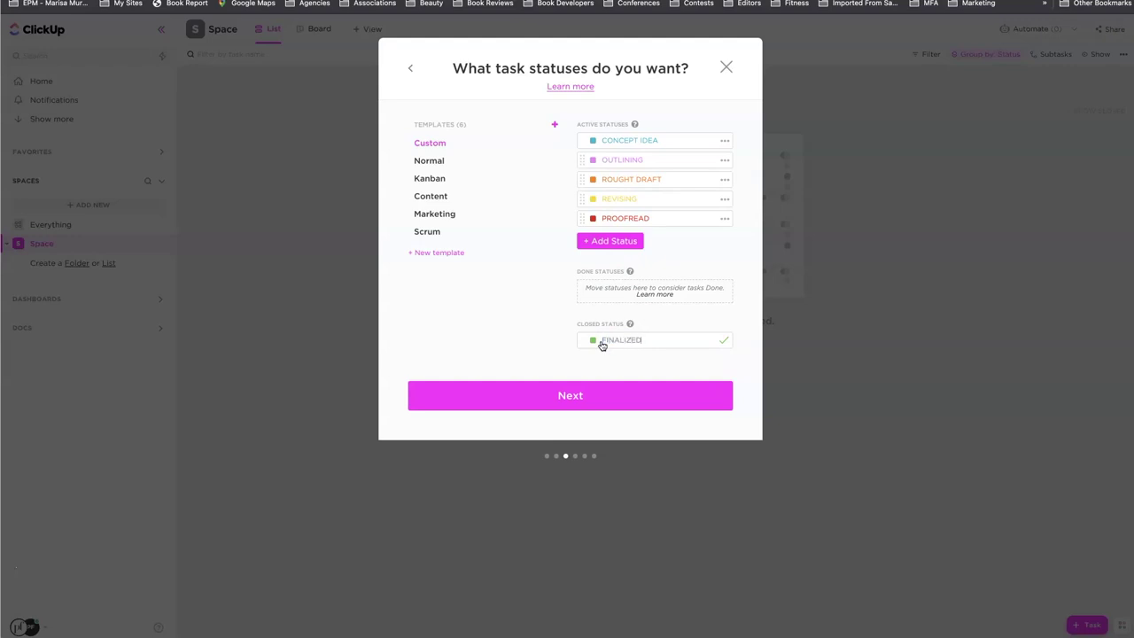
left_click(594, 357)
left_click(456, 255)
left_click(585, 398)
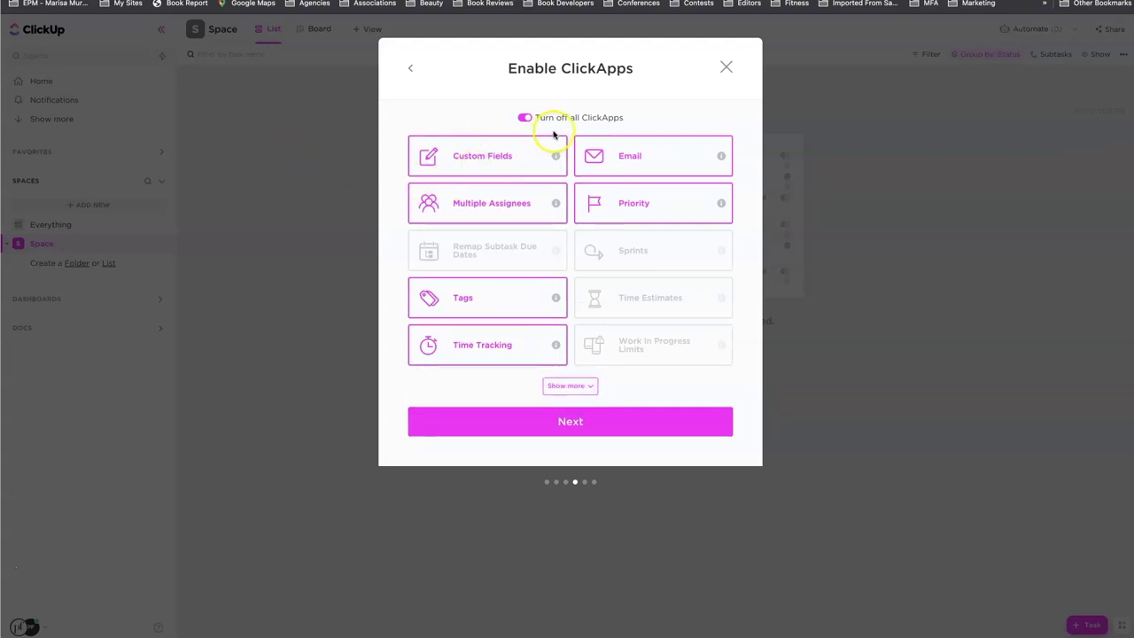
- Disable Multiple Assignees, Time Tracking and Incomplete Warning, keeping Dependency Warning on
left_click(527, 202)
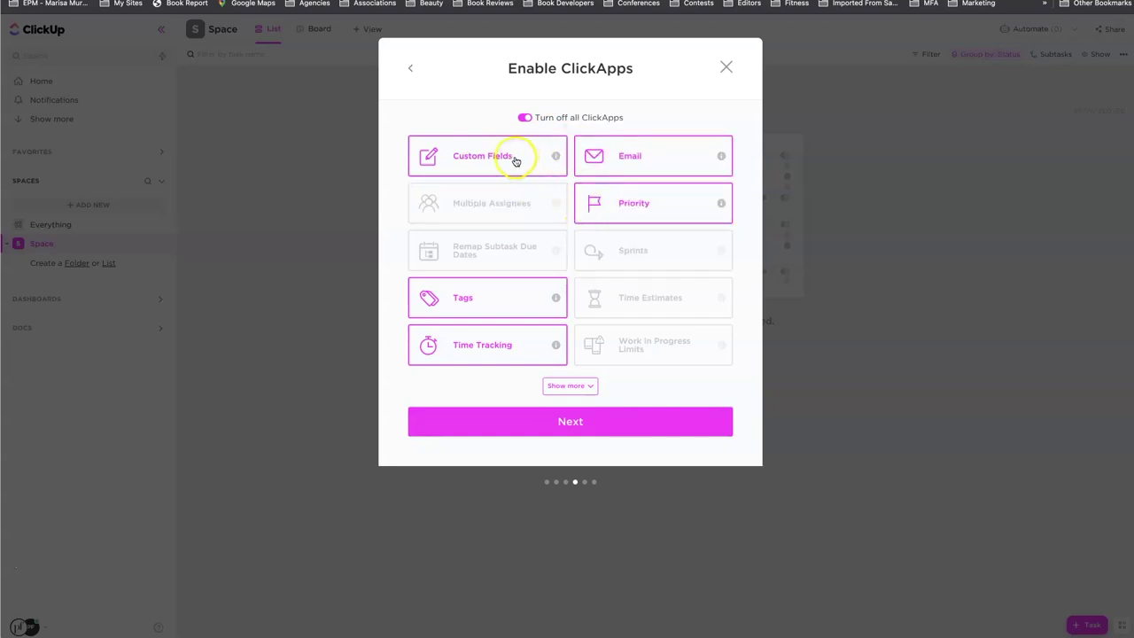
left_click(504, 344)
left_click(587, 385)
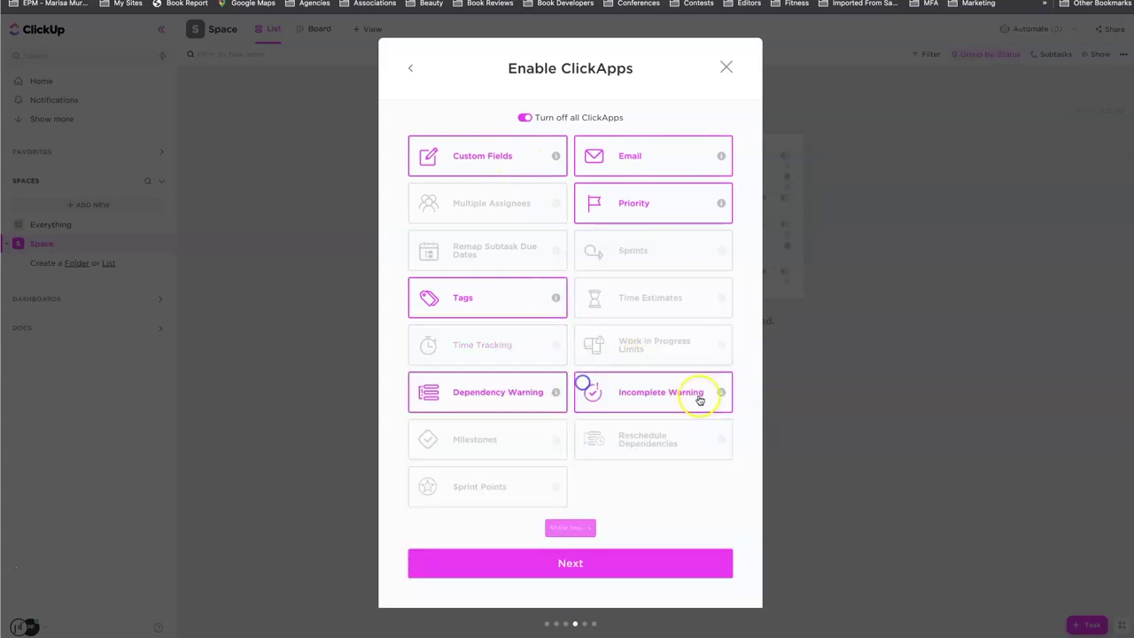
left_click(648, 395)
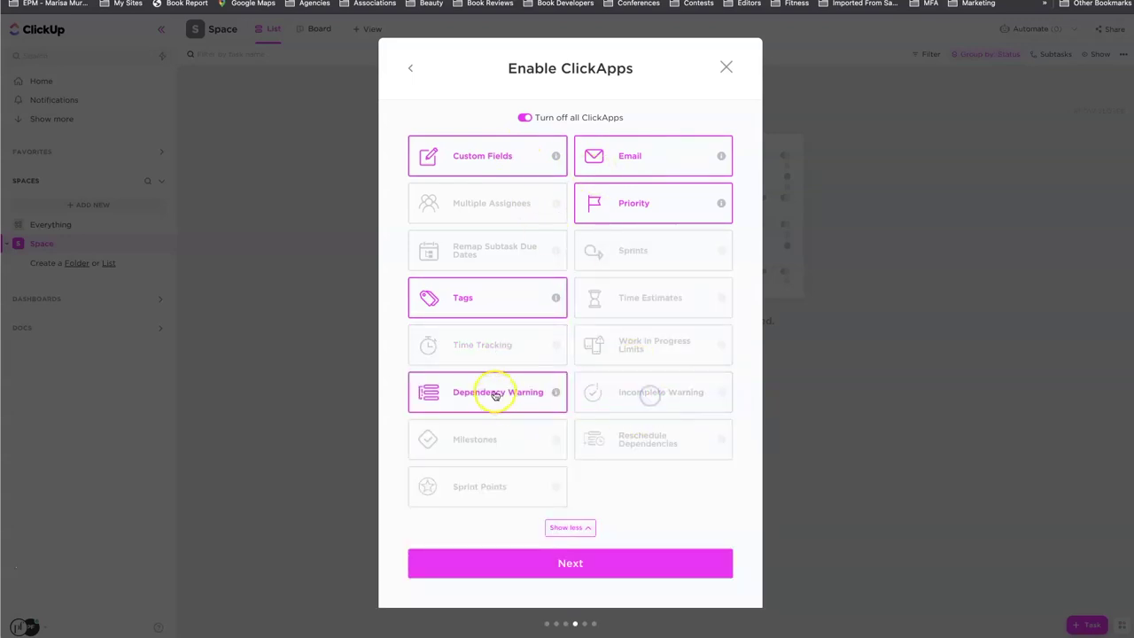
left_click(500, 391)
left_click(524, 397)
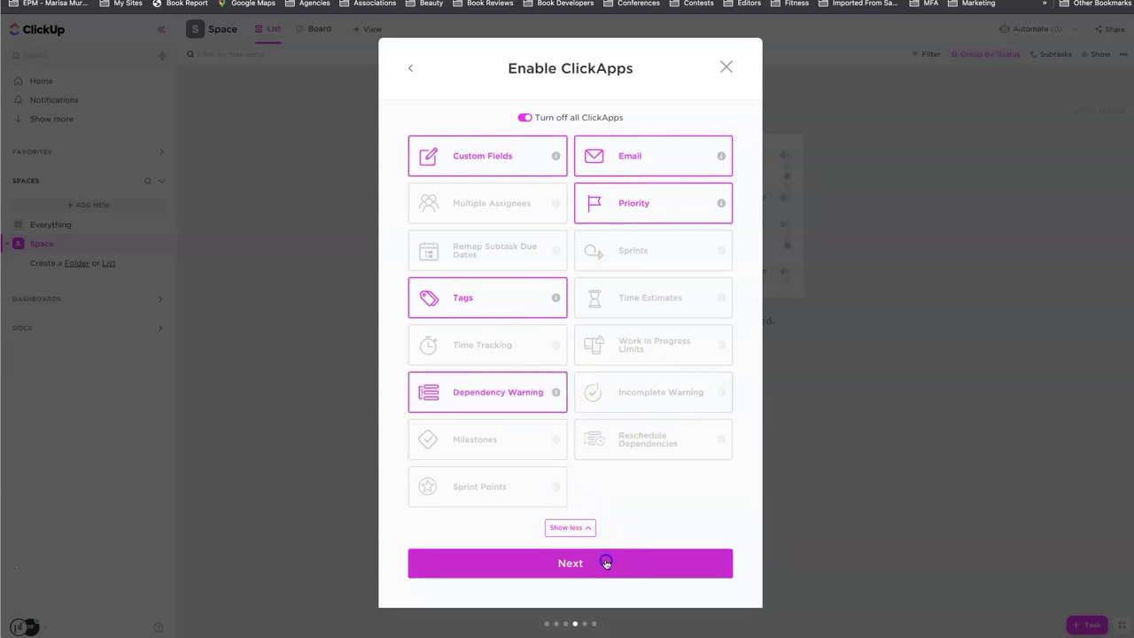
left_click(602, 564)
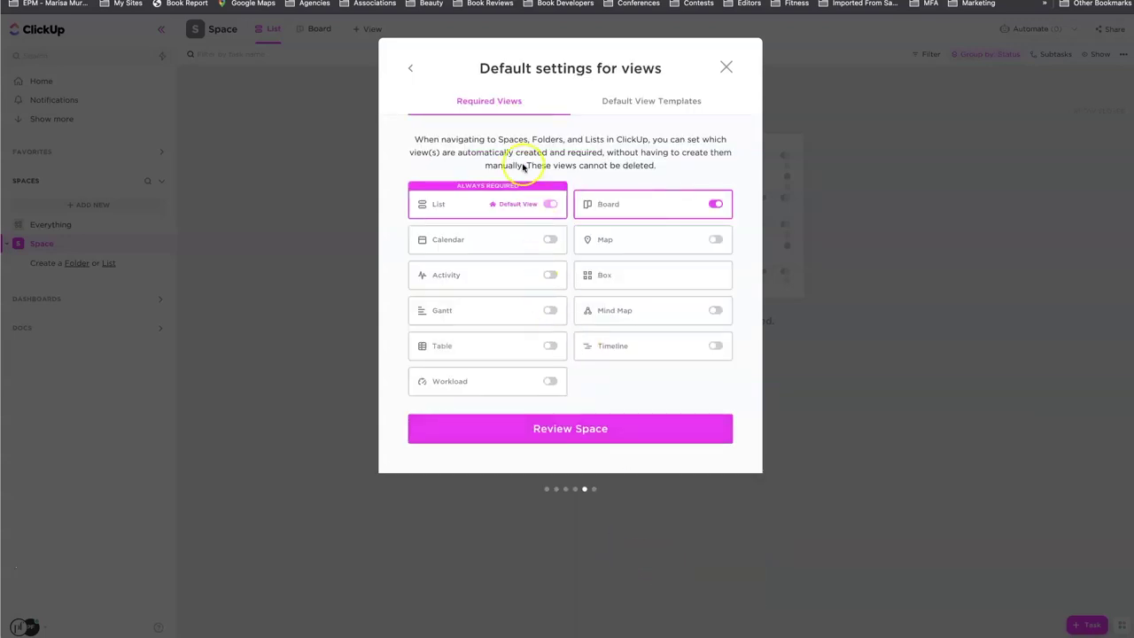
- Require the Calendar, Activity, Gantt, Table, Workload, Mind Map and Timeline views, leaving Map off
left_click(716, 240)
left_click(550, 241)
left_click(550, 275)
left_click(550, 311)
left_click(550, 346)
left_click(550, 381)
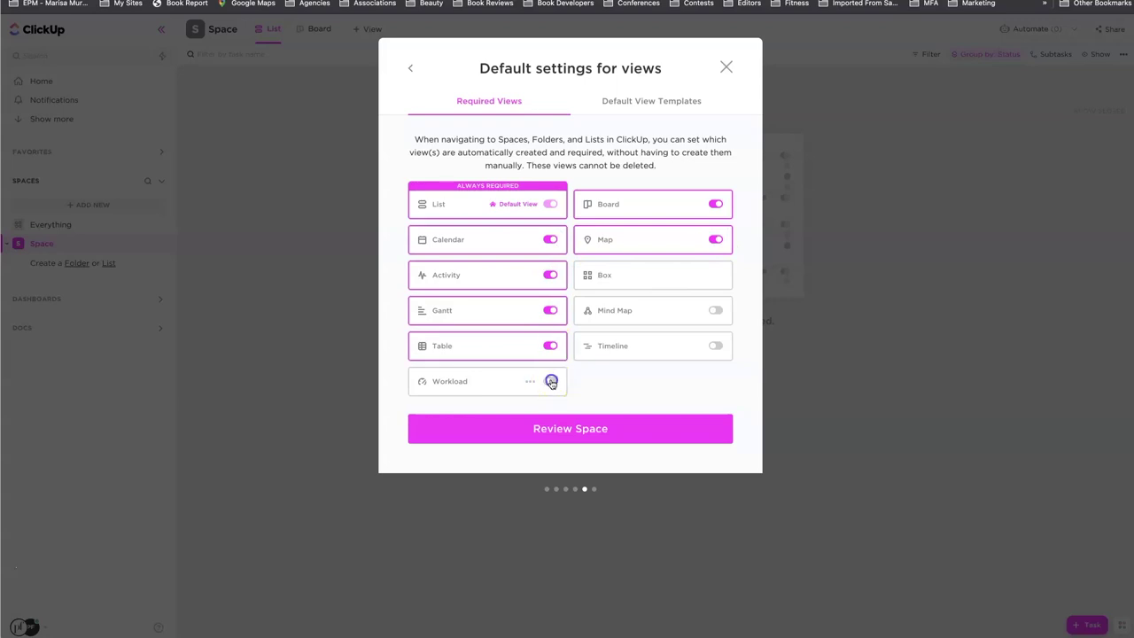
left_click(716, 346)
left_click(716, 311)
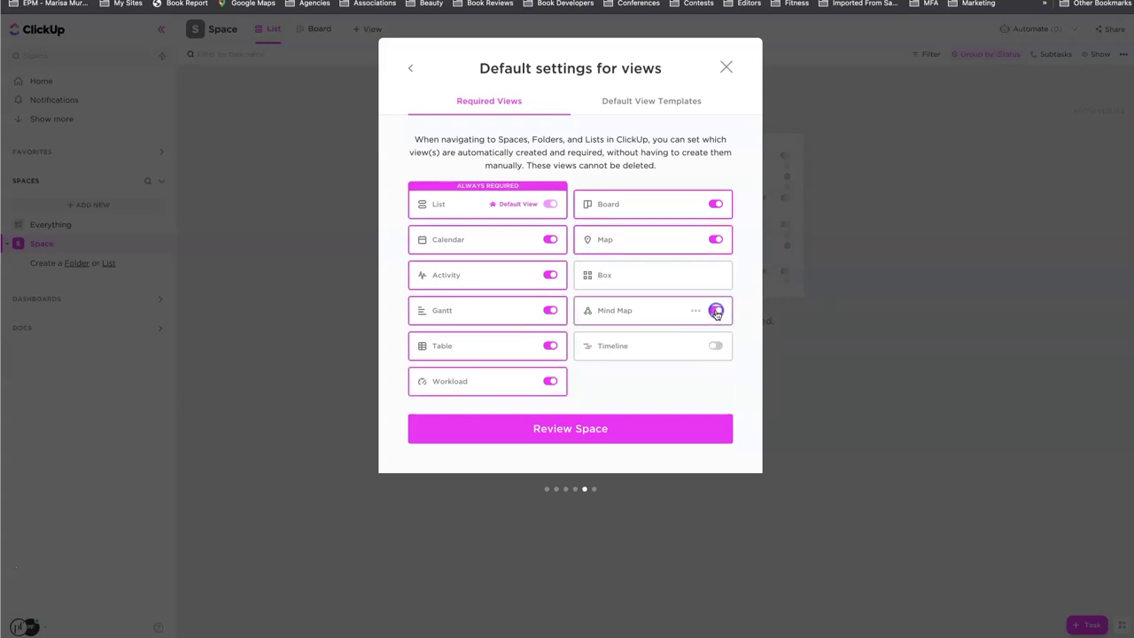
left_click(716, 345)
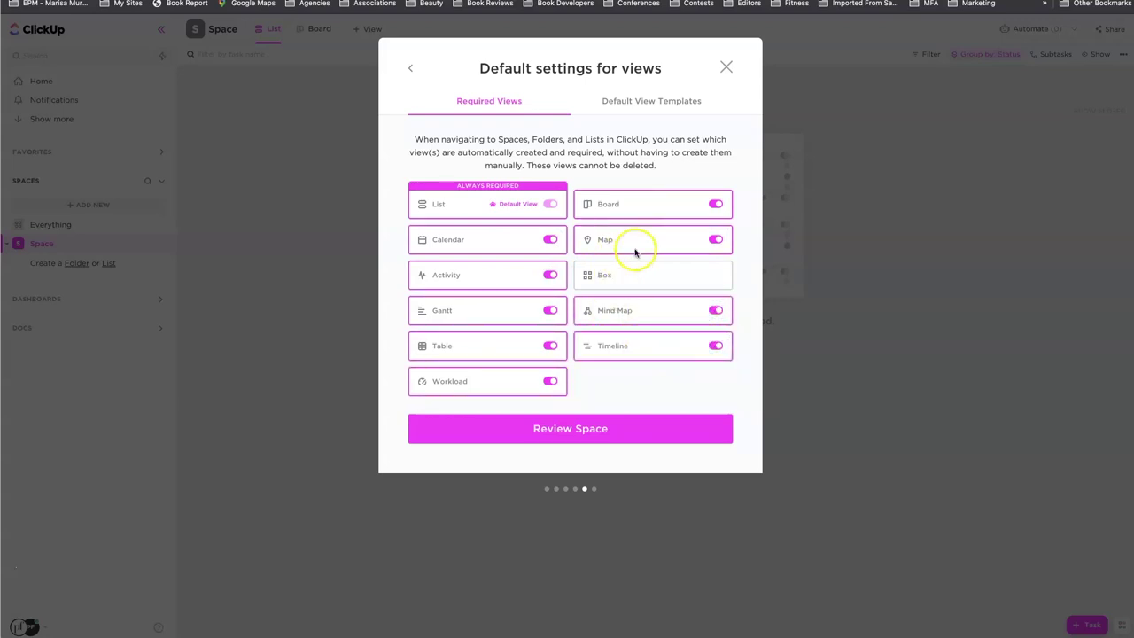
left_click(716, 239)
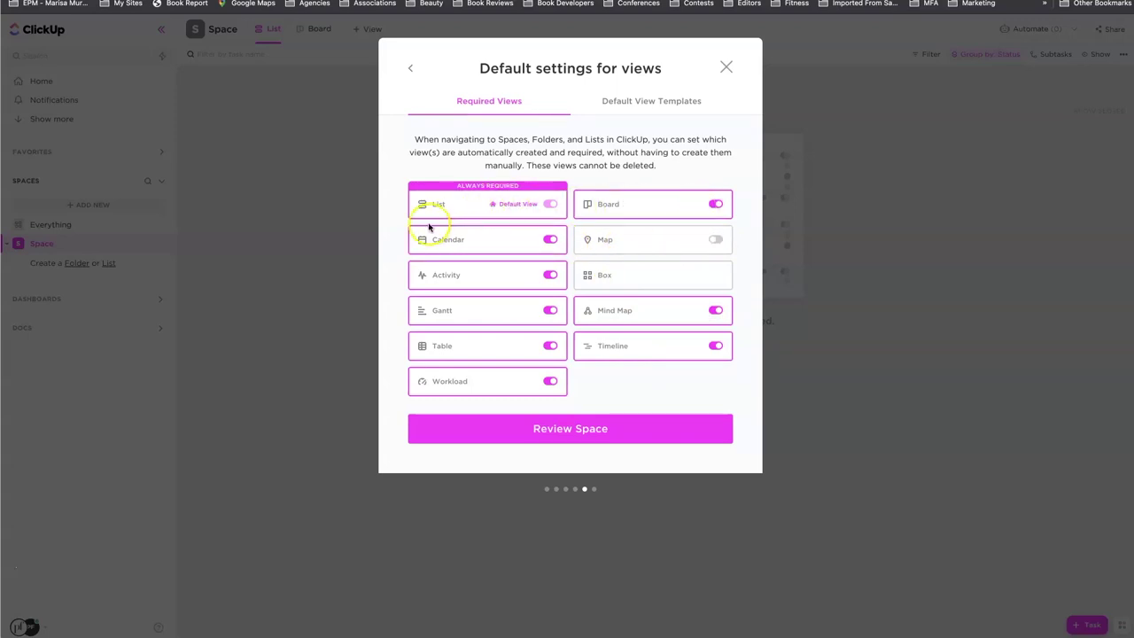
- Make Board the default view and bring up the space review summary
left_click(697, 205)
left_click(727, 226)
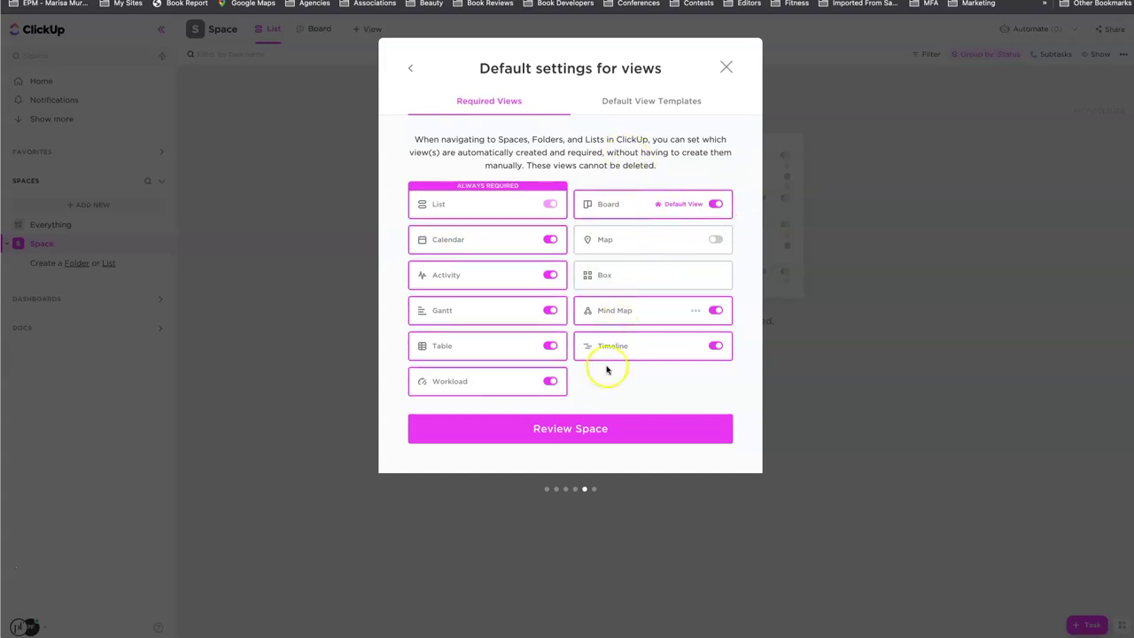
left_click(578, 431)
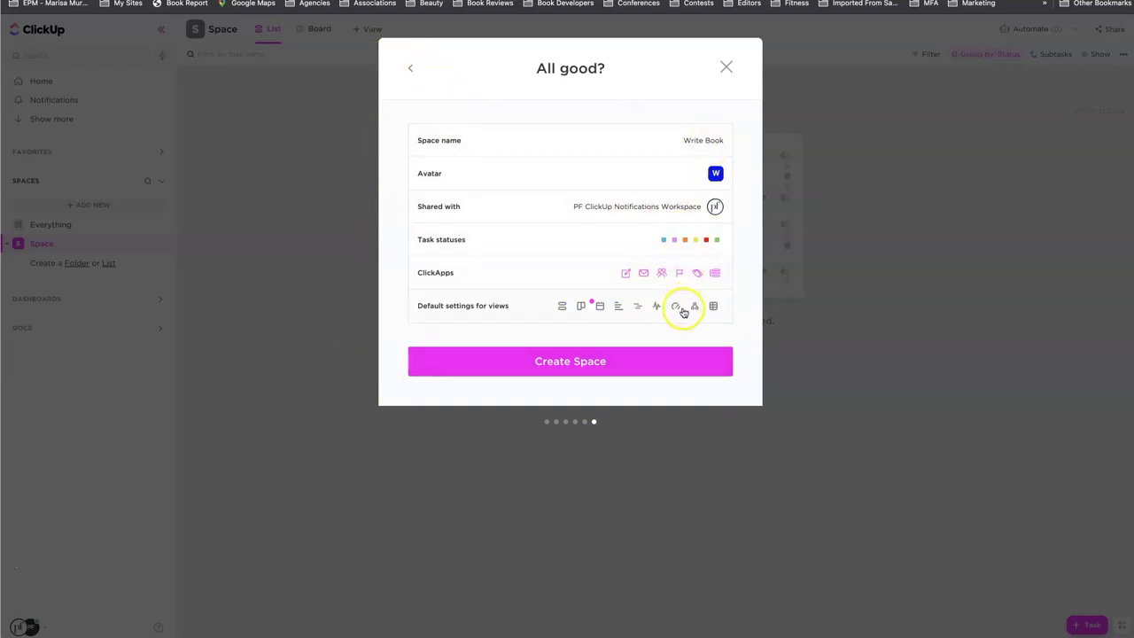
- Confirm the All good? summary to create Write Book, opening its six-column board
left_click(611, 361)
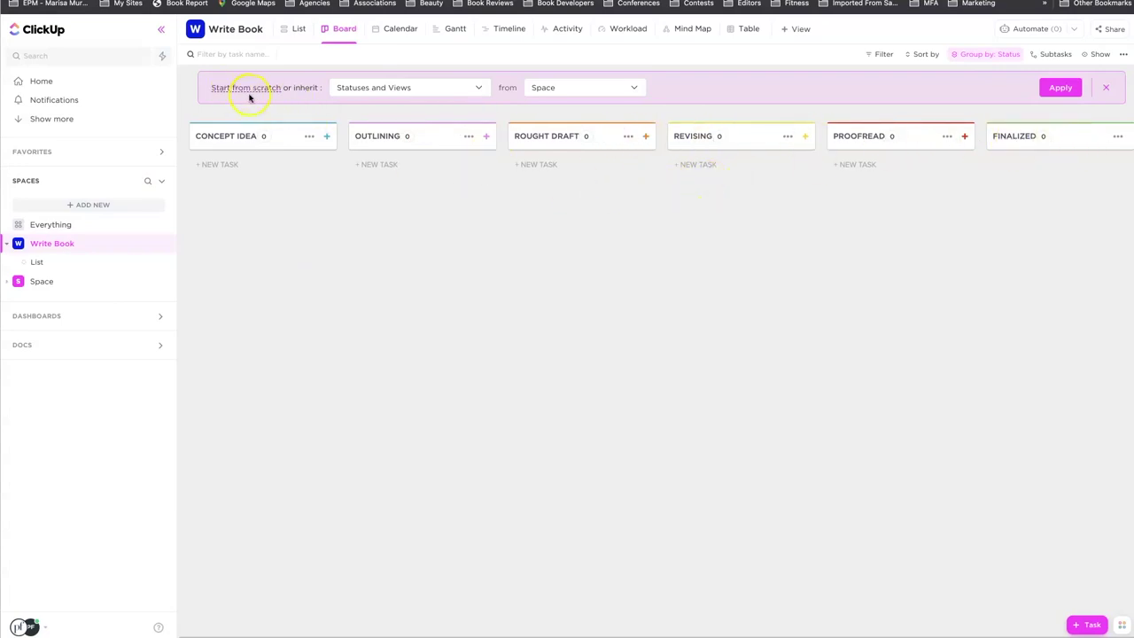
- Check the inherited space properties, then dismiss the start-from-scratch or inherit banner
left_click(438, 98)
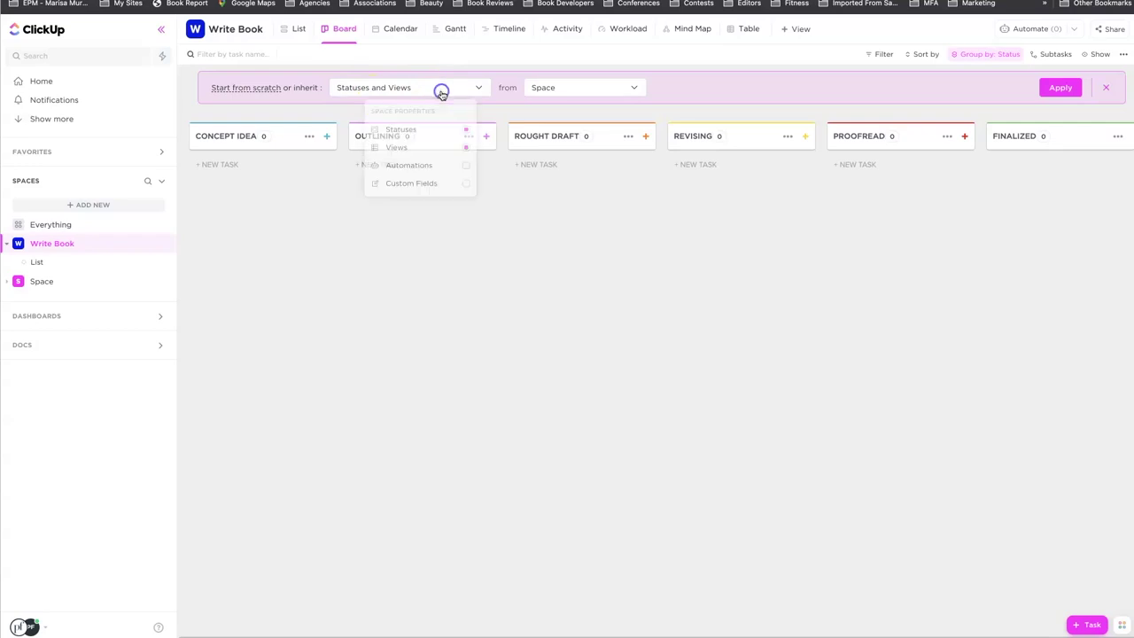
left_click(505, 69)
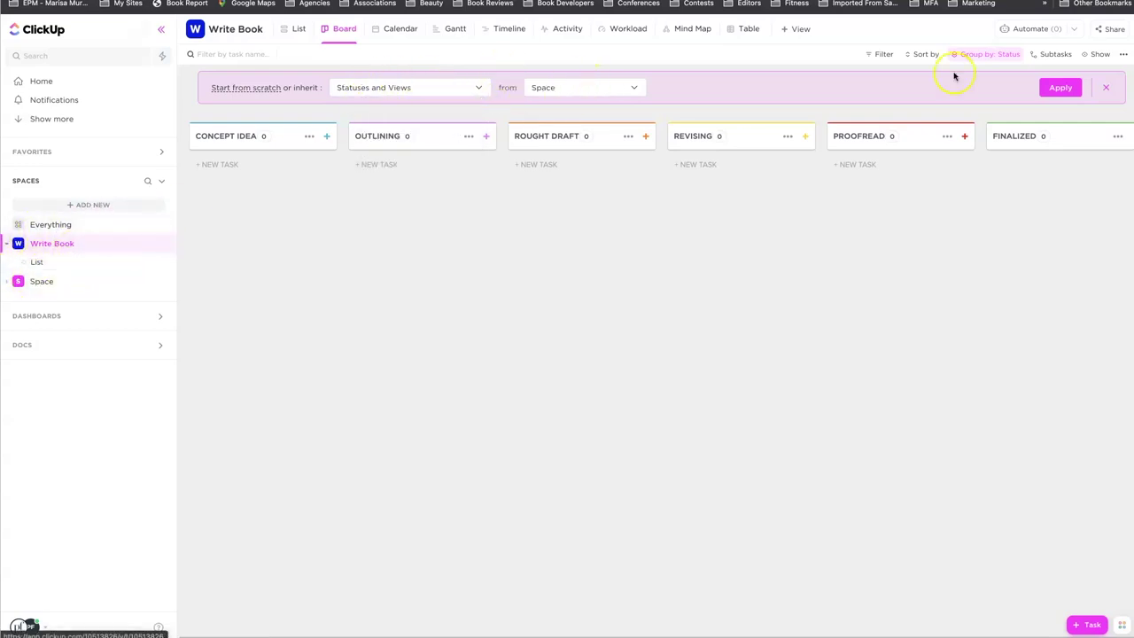
left_click(1105, 87)
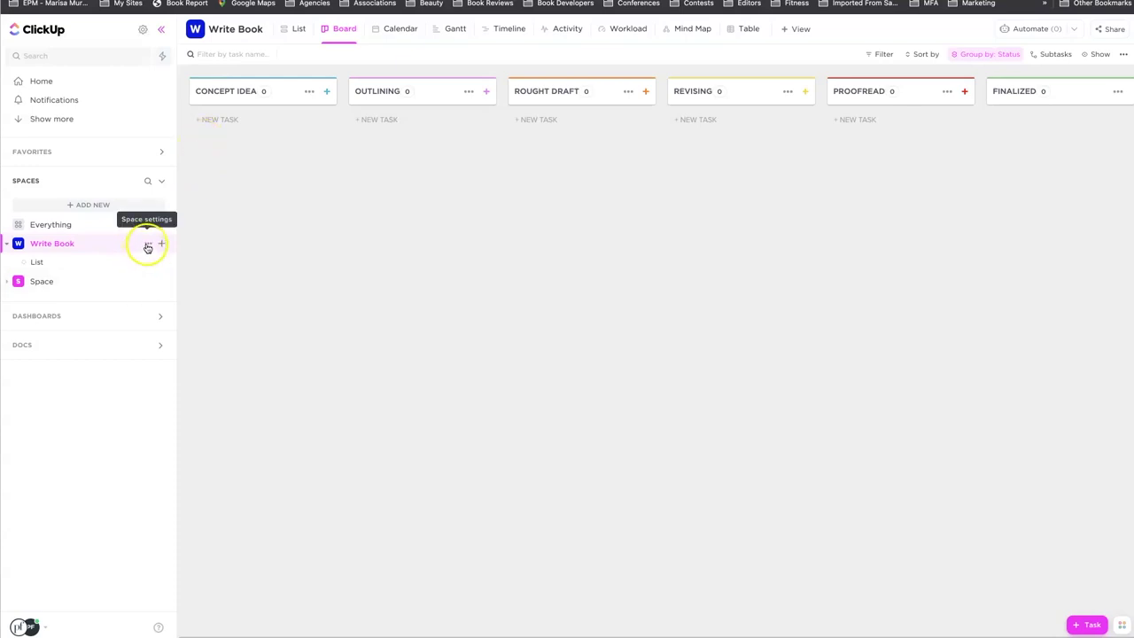
- Open and close the Write Book space settings, then show its add options
left_click(147, 246)
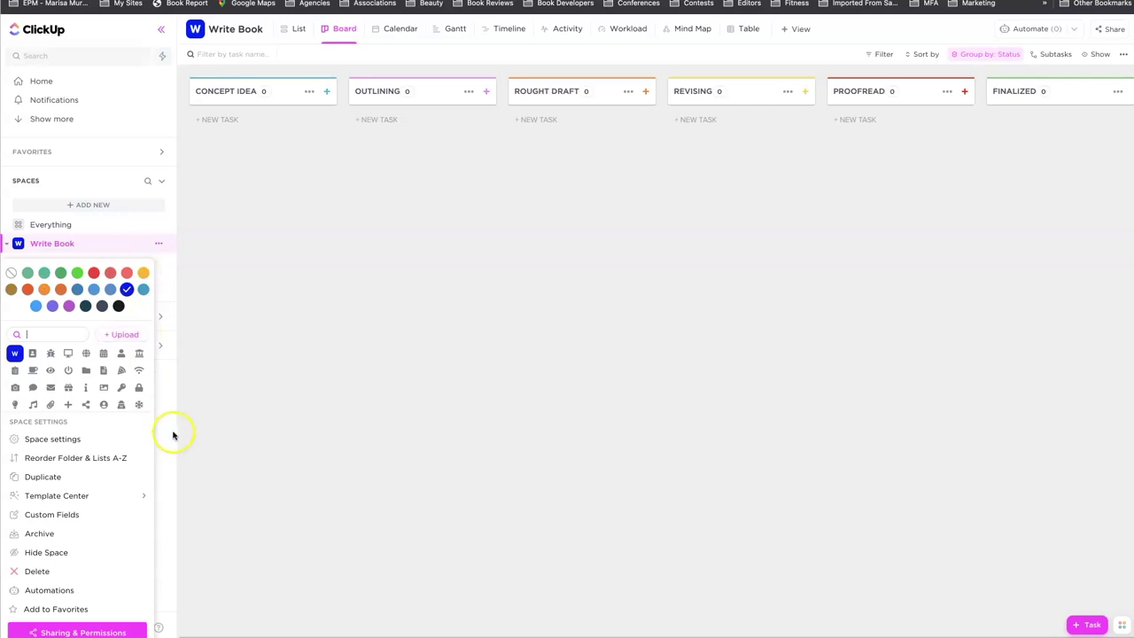
left_click(237, 367)
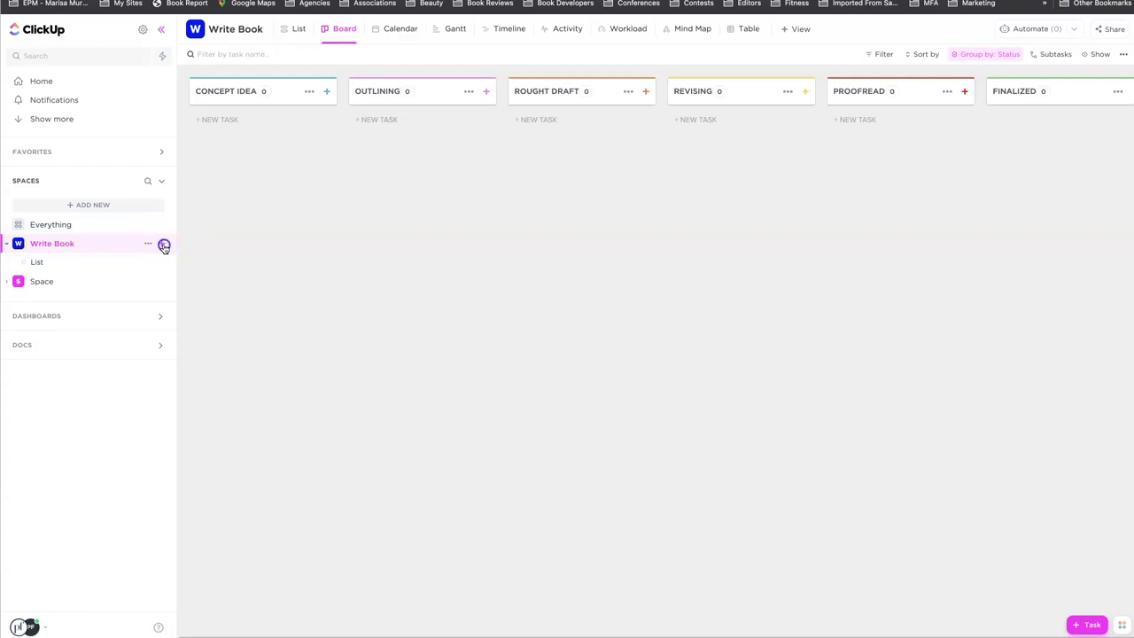
left_click(164, 247)
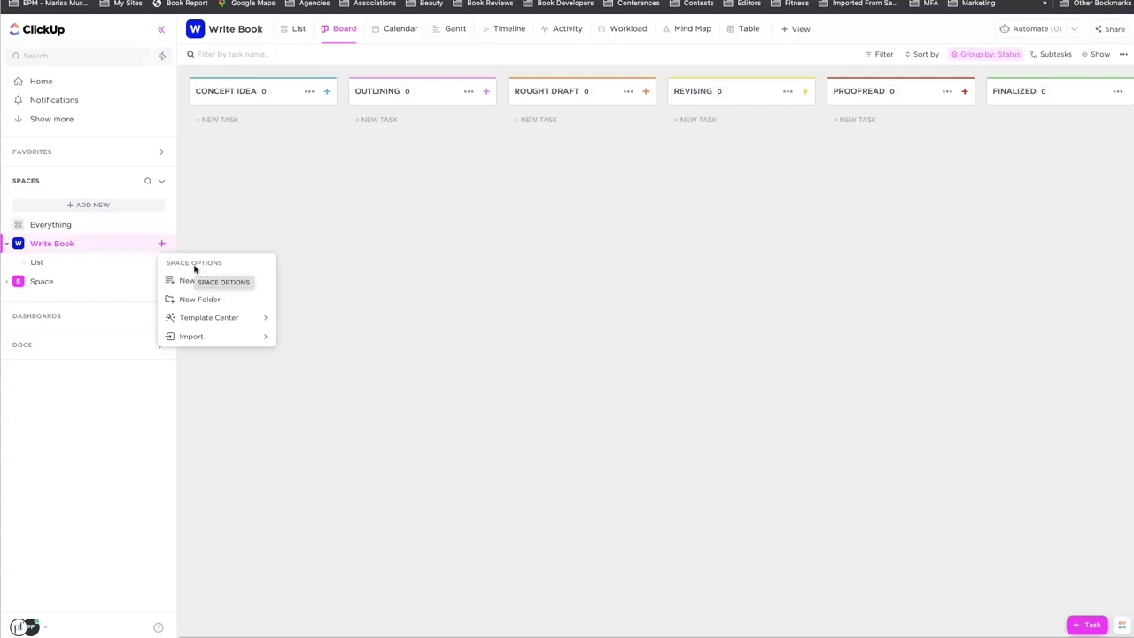
- Start a new Write Book folder named 'Buttercream & Bullets - Book #4 in the Frosted Misfortunes Mysteries'
left_click(327, 340)
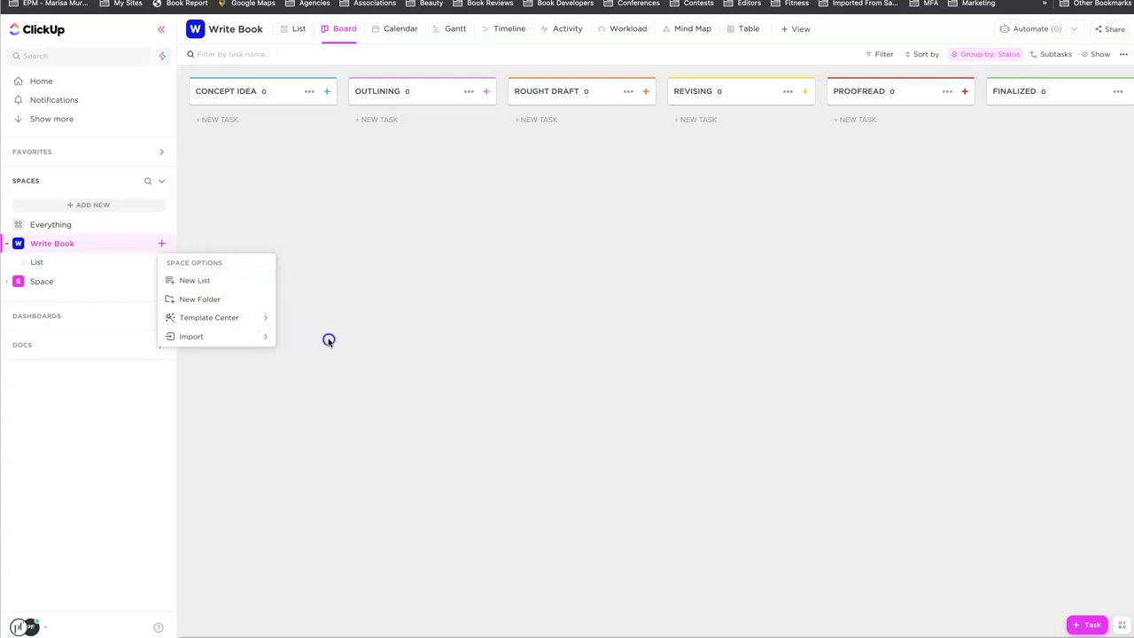
left_click(163, 245)
left_click(200, 299)
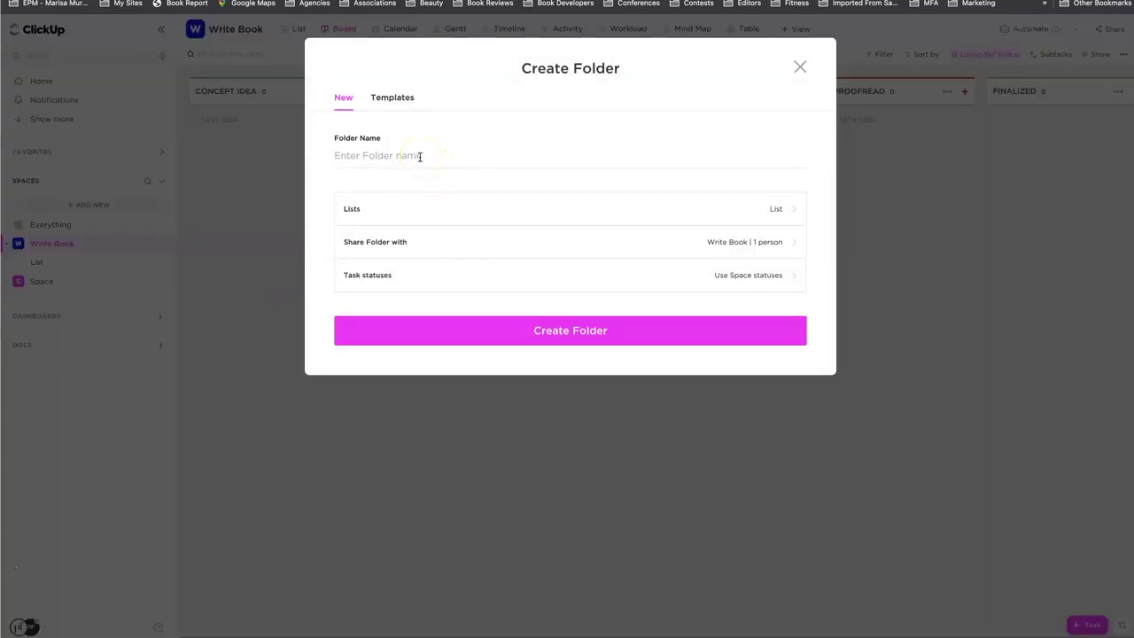
type("B")
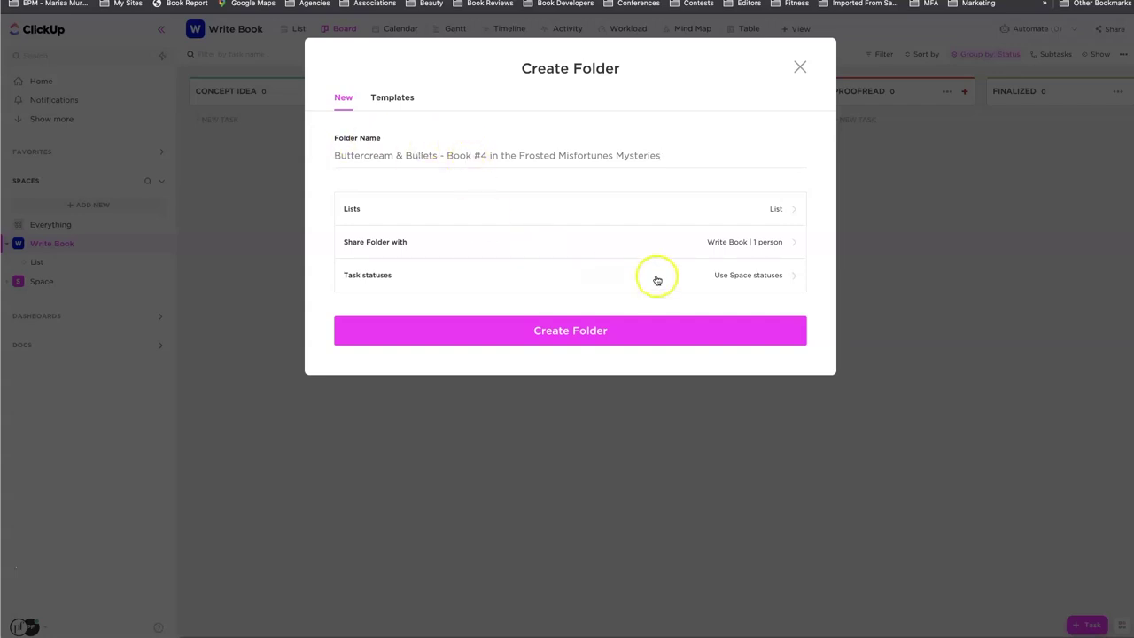
- Review who the new folder is shared with, keeping the defaults
left_click(735, 245)
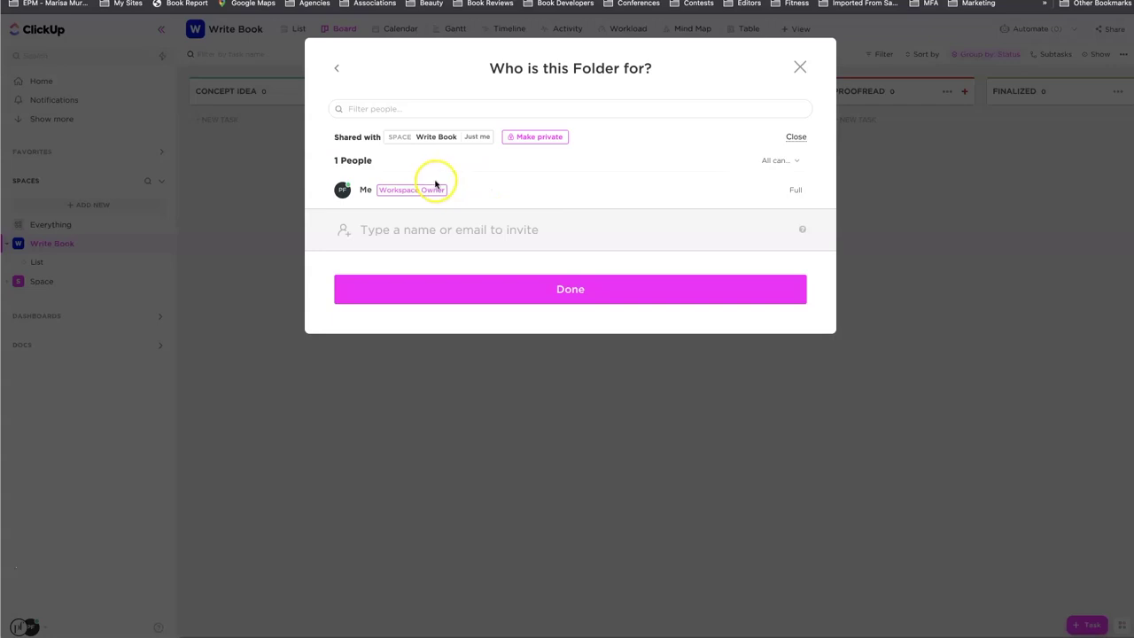
left_click(434, 138)
left_click(465, 142)
left_click(438, 134)
left_click(392, 133)
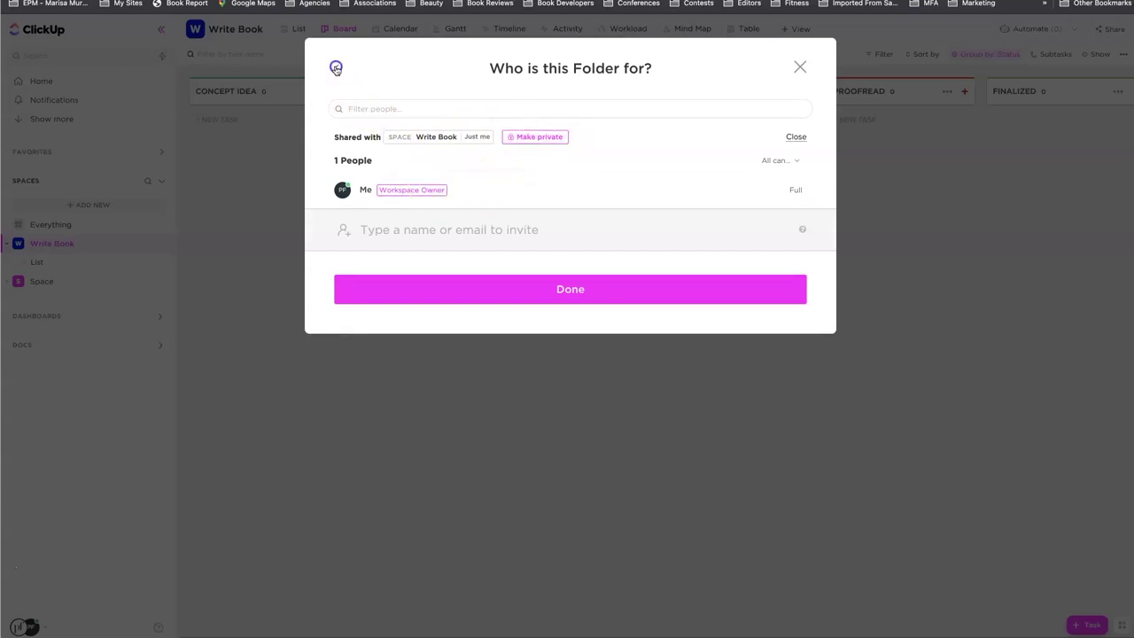
left_click(336, 69)
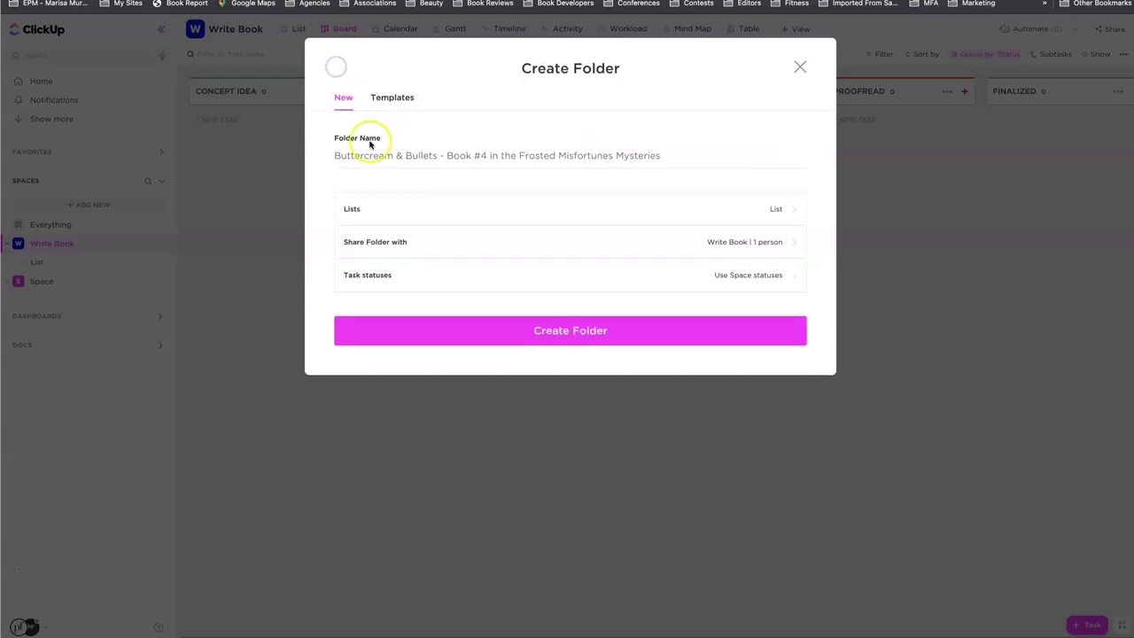
- Review the folder's task statuses and lists, leaving both unchanged
left_click(360, 281)
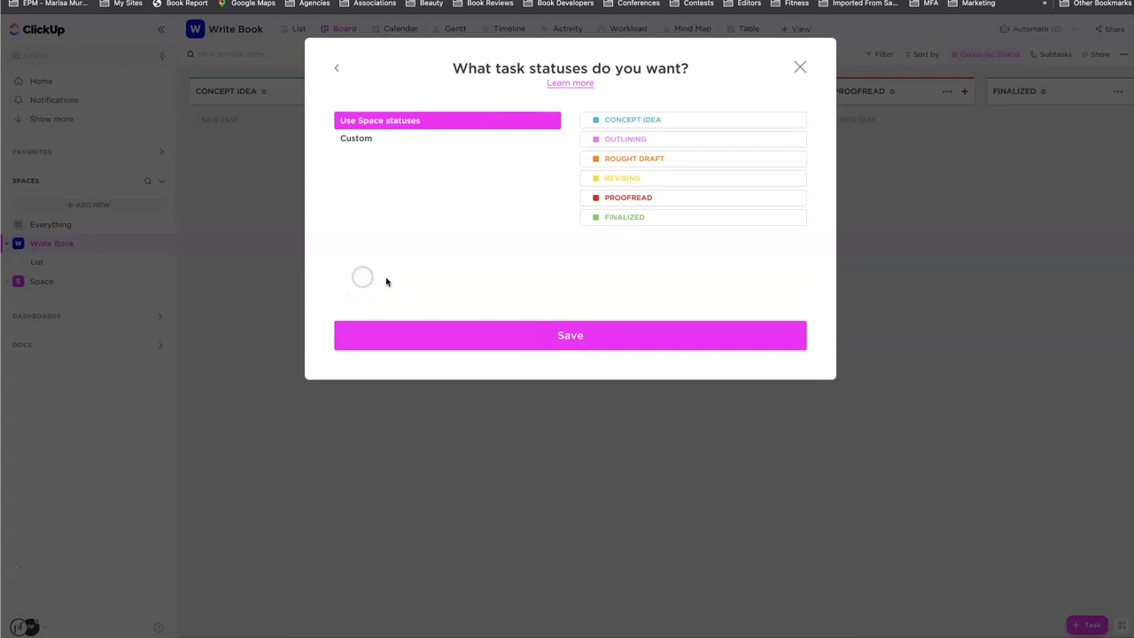
left_click(336, 68)
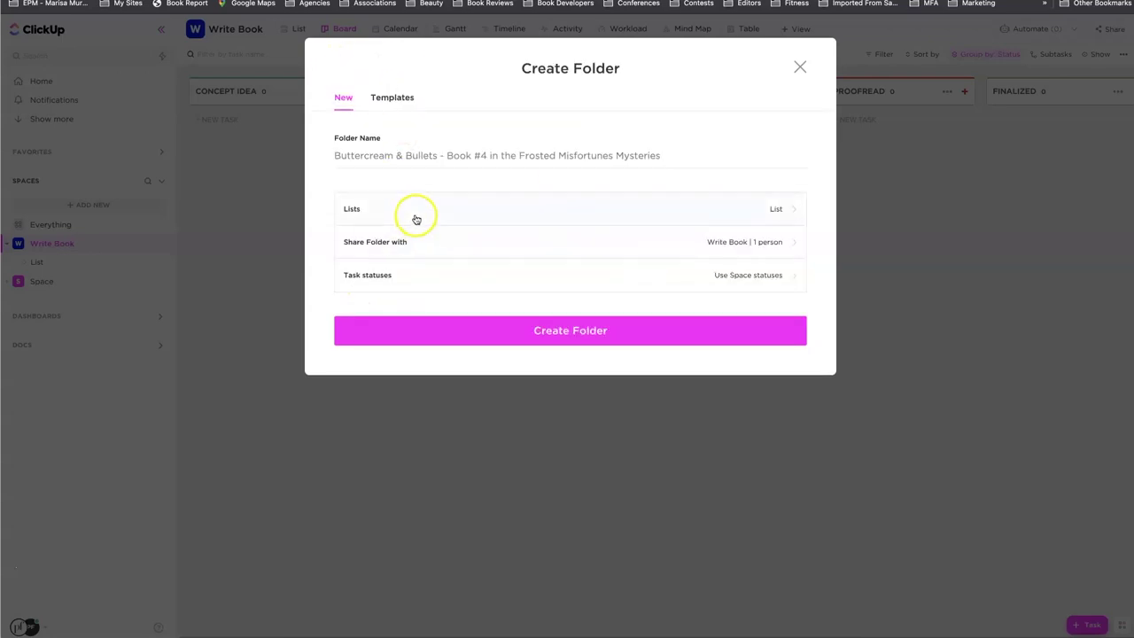
left_click(410, 218)
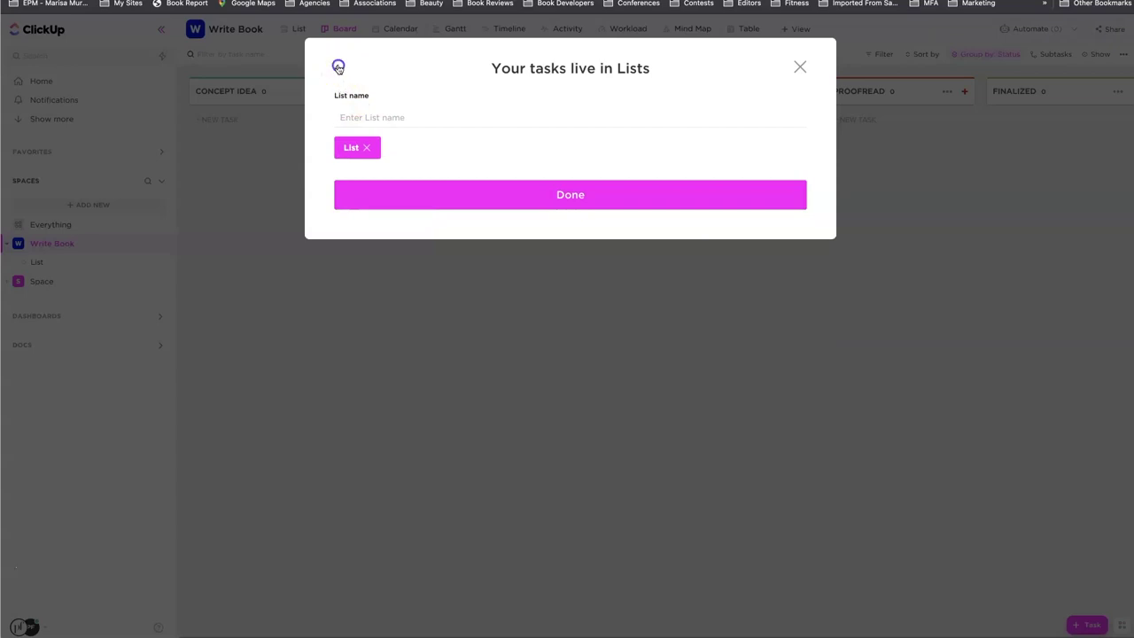
left_click(338, 68)
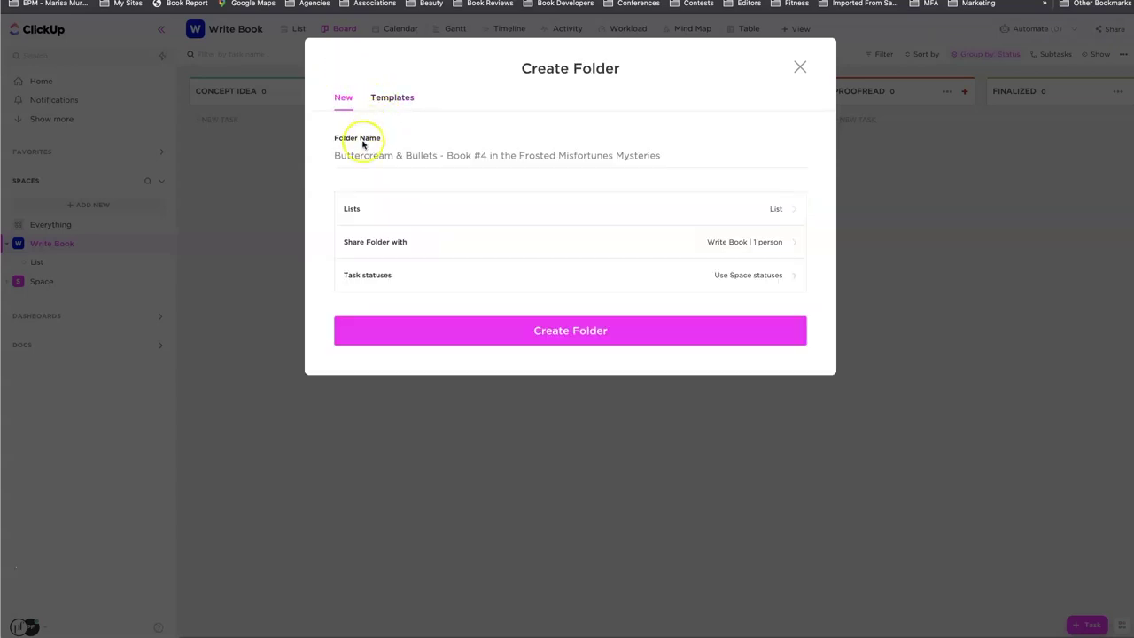
- Browse the ready-made folder templates without picking one
left_click(391, 97)
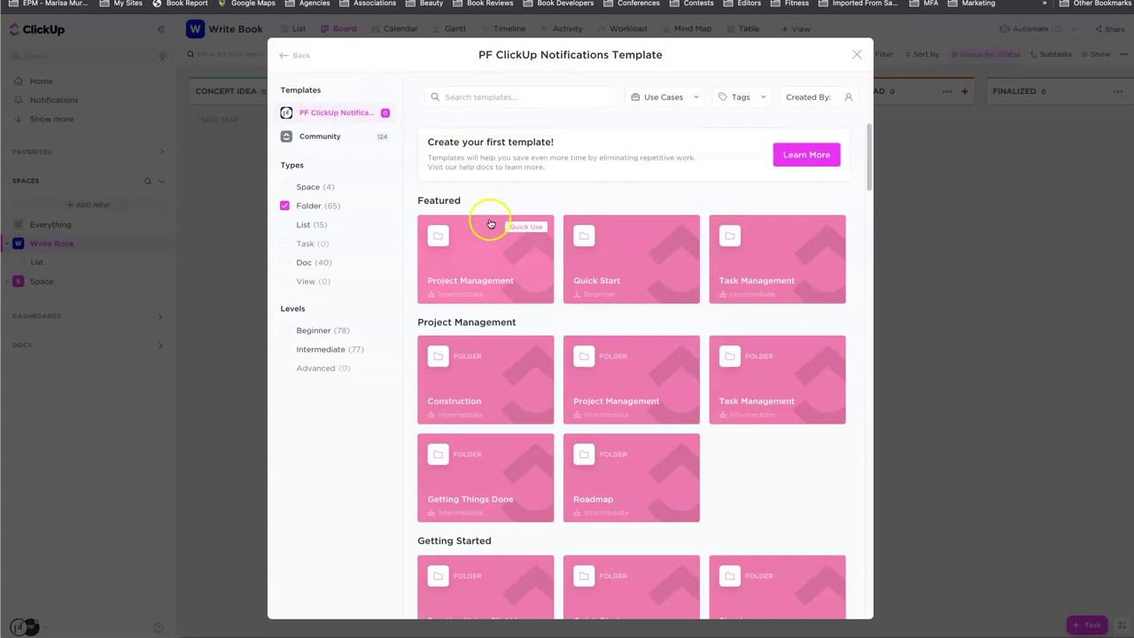
scroll(496, 230, "down", 5)
scroll(559, 384, "down", 4)
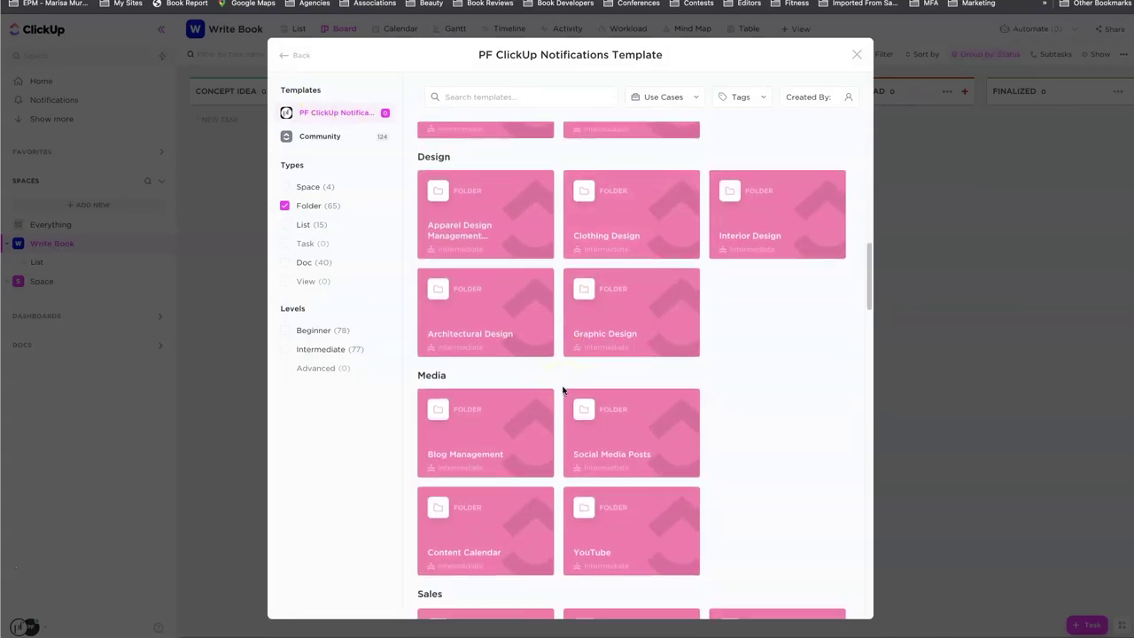
scroll(563, 390, "down", 2)
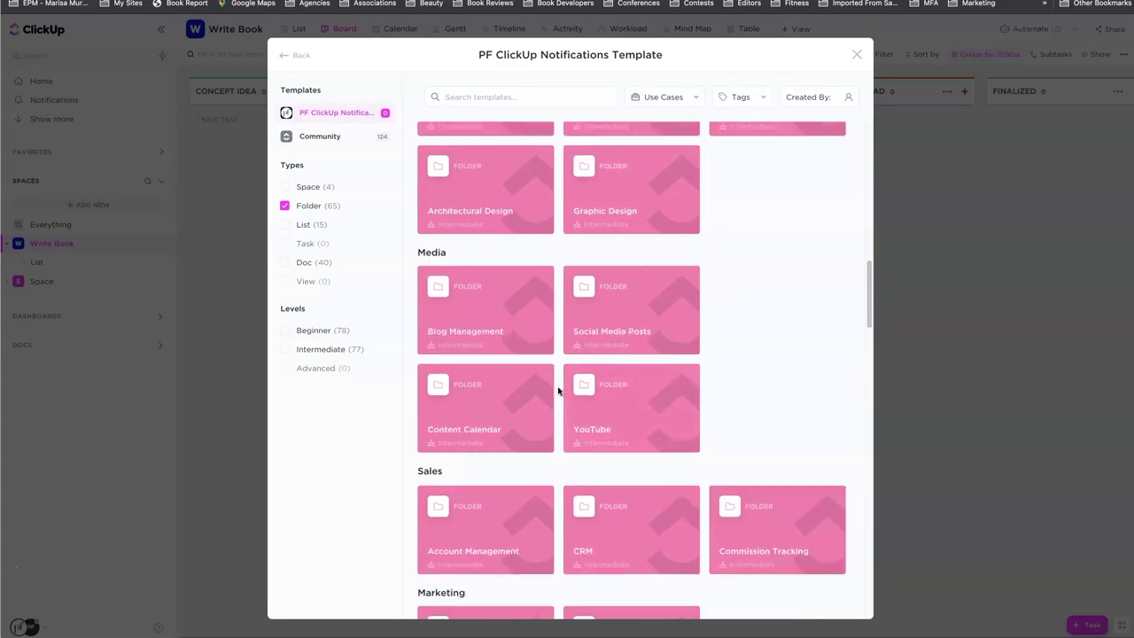
scroll(559, 390, "down", 3)
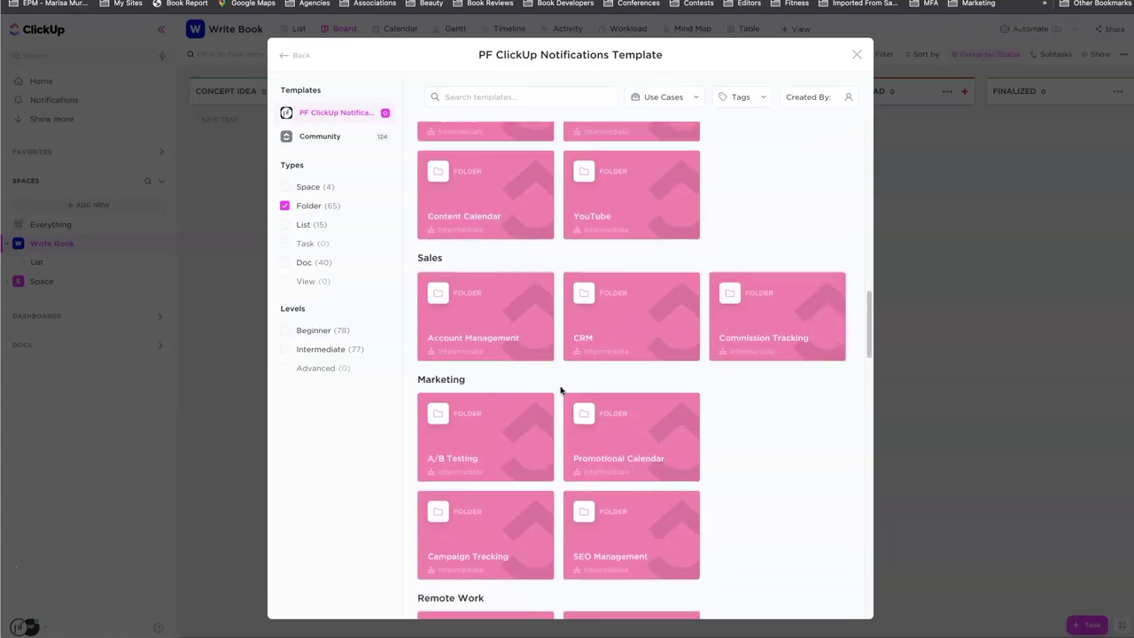
scroll(560, 388, "down", 2)
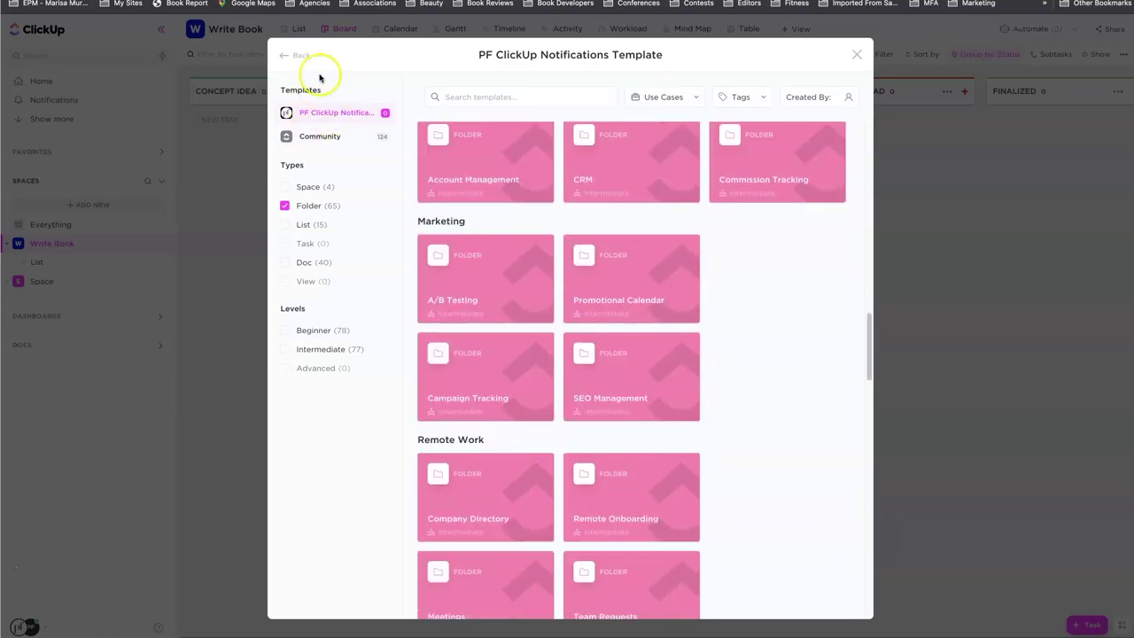
left_click(283, 59)
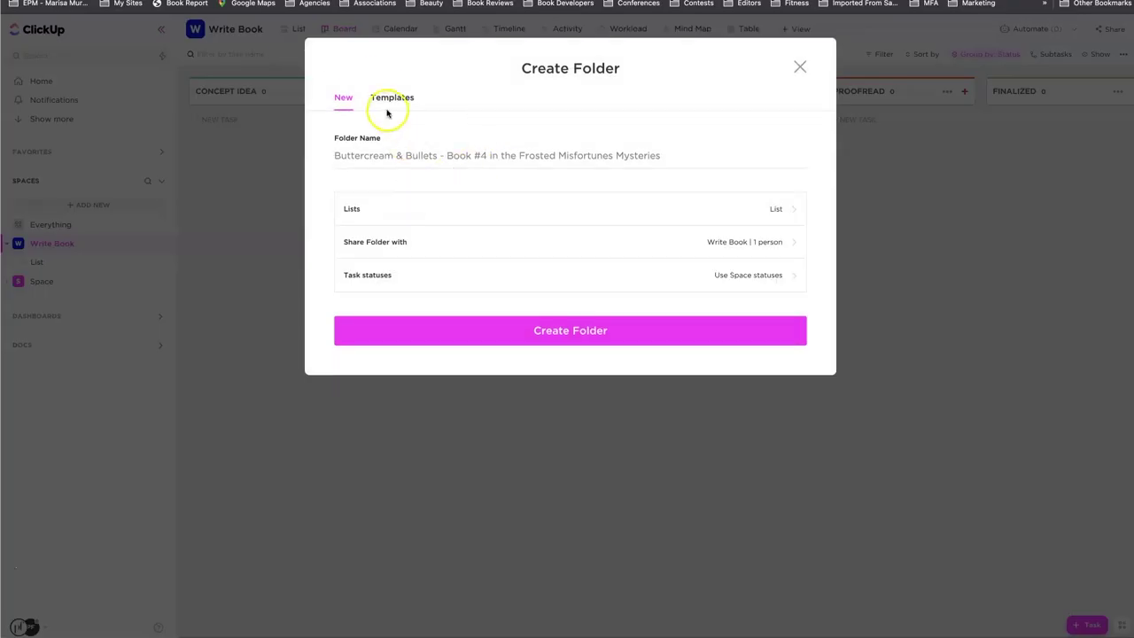
- Create the folder, inheriting Write Book's statuses and views, and preview it as a board
left_click(545, 335)
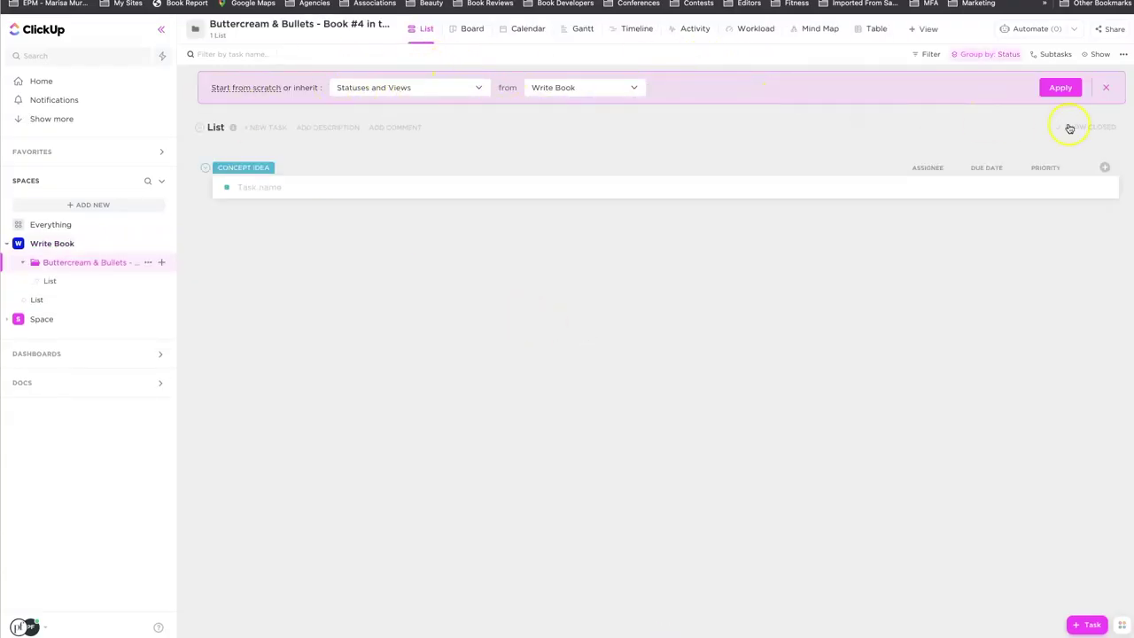
left_click(1059, 87)
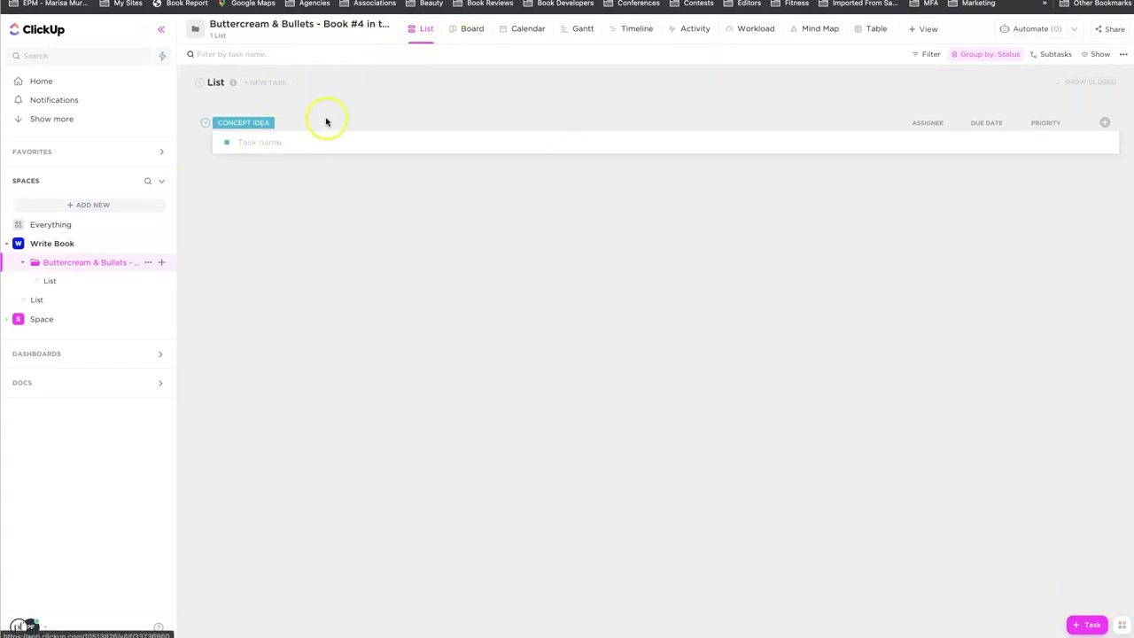
left_click(464, 29)
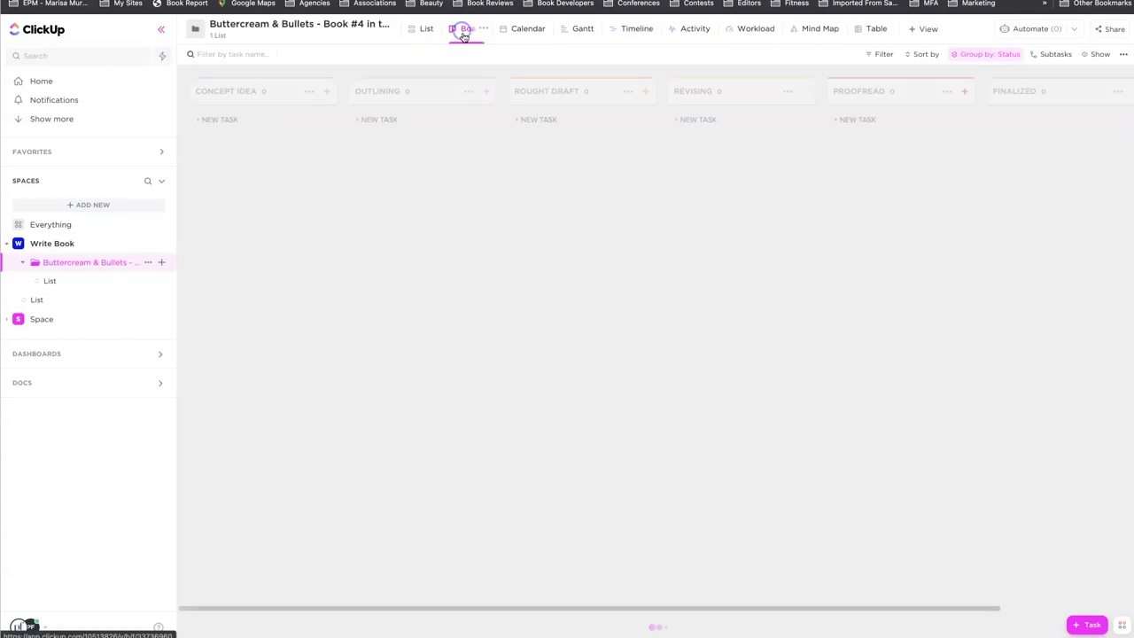
left_click(425, 30)
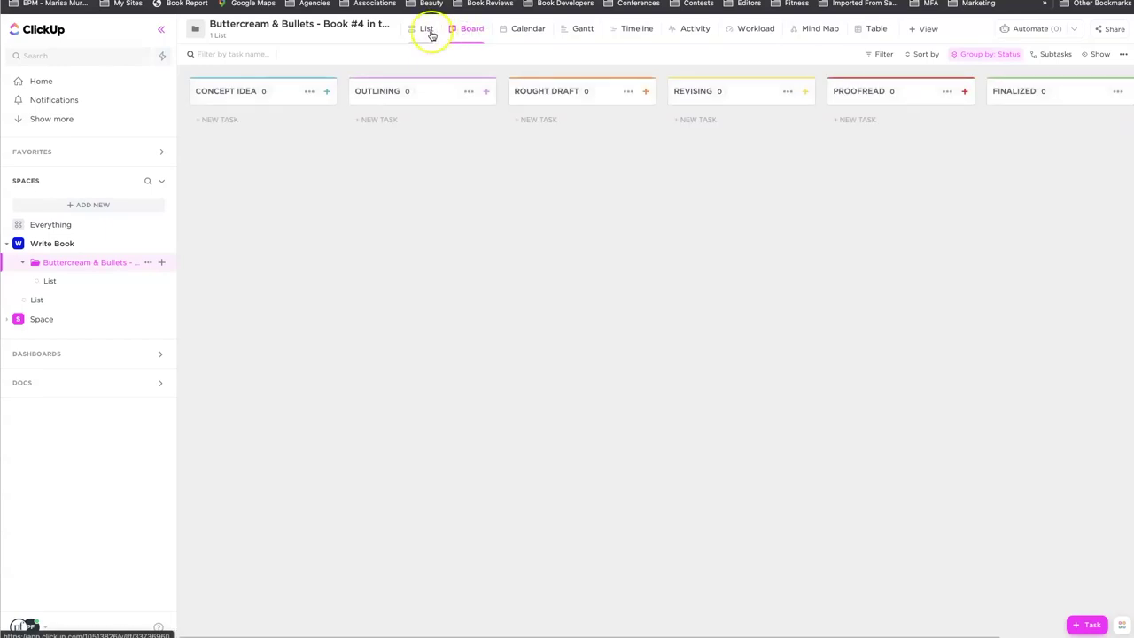
- Look through the Calendar, Gantt, Timeline, Activity, Workload, Mind Map and Table views, ending on List
left_click(523, 31)
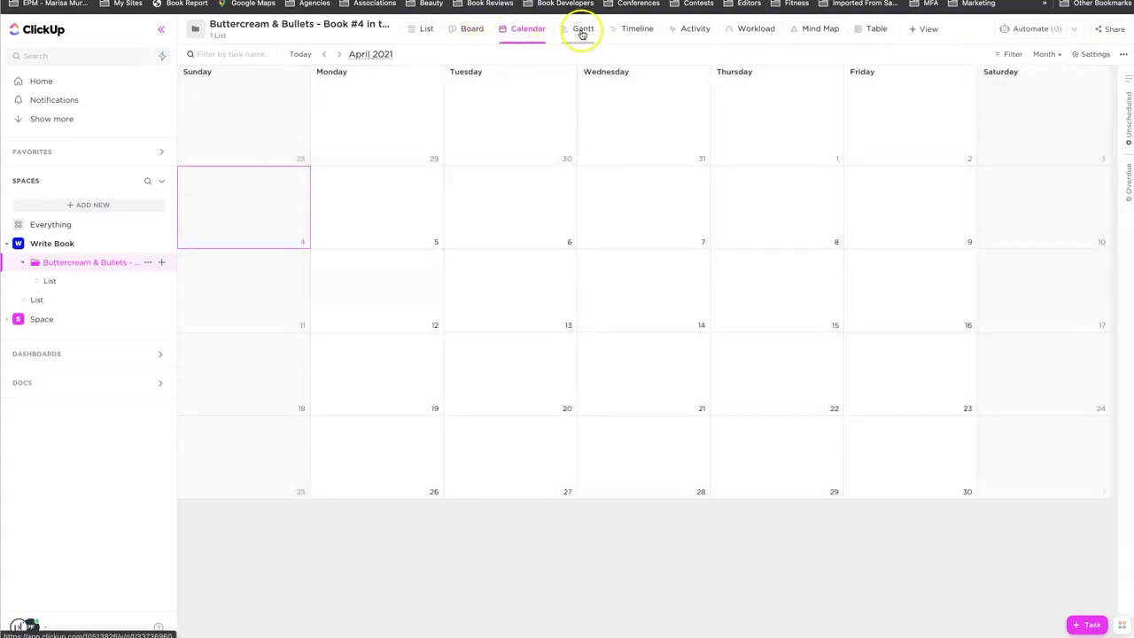
left_click(580, 31)
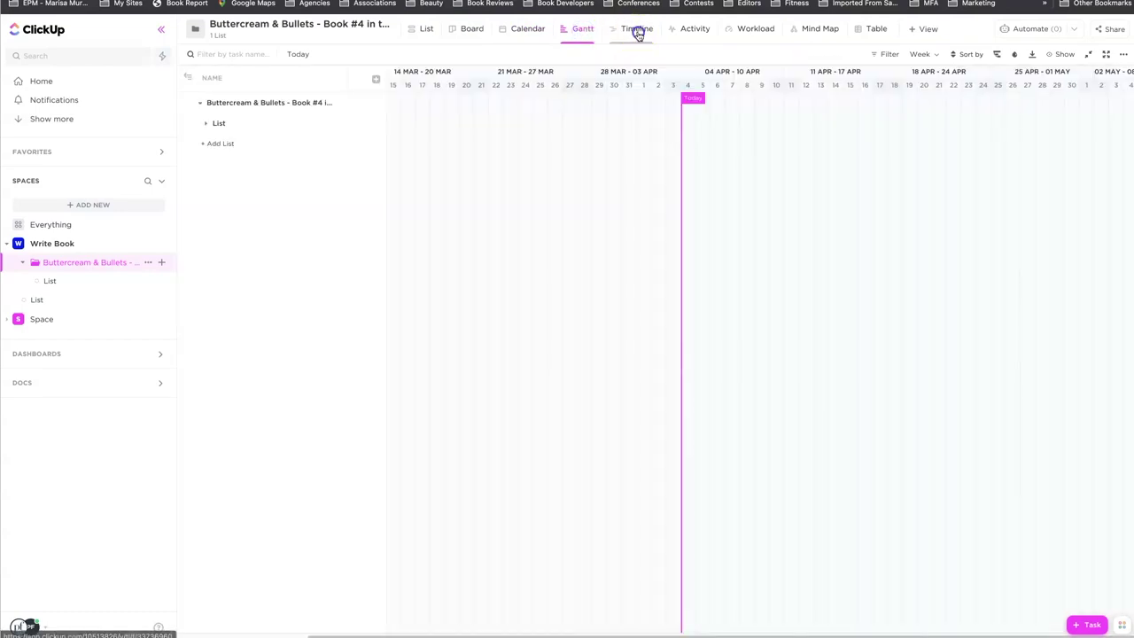
left_click(635, 31)
left_click(706, 29)
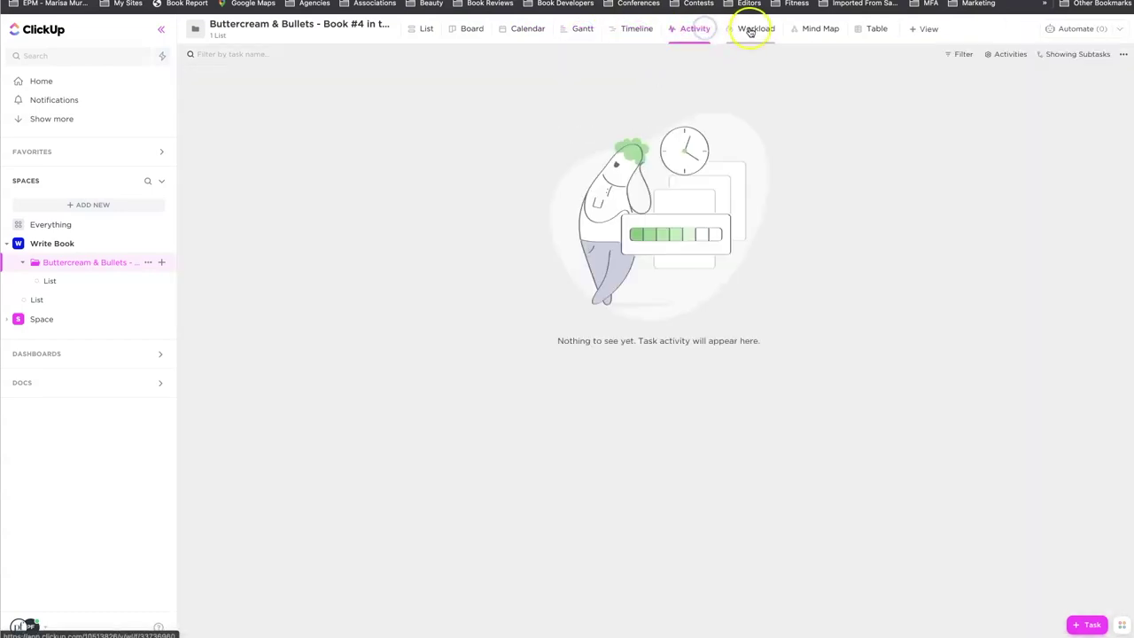
left_click(753, 29)
left_click(811, 28)
left_click(875, 29)
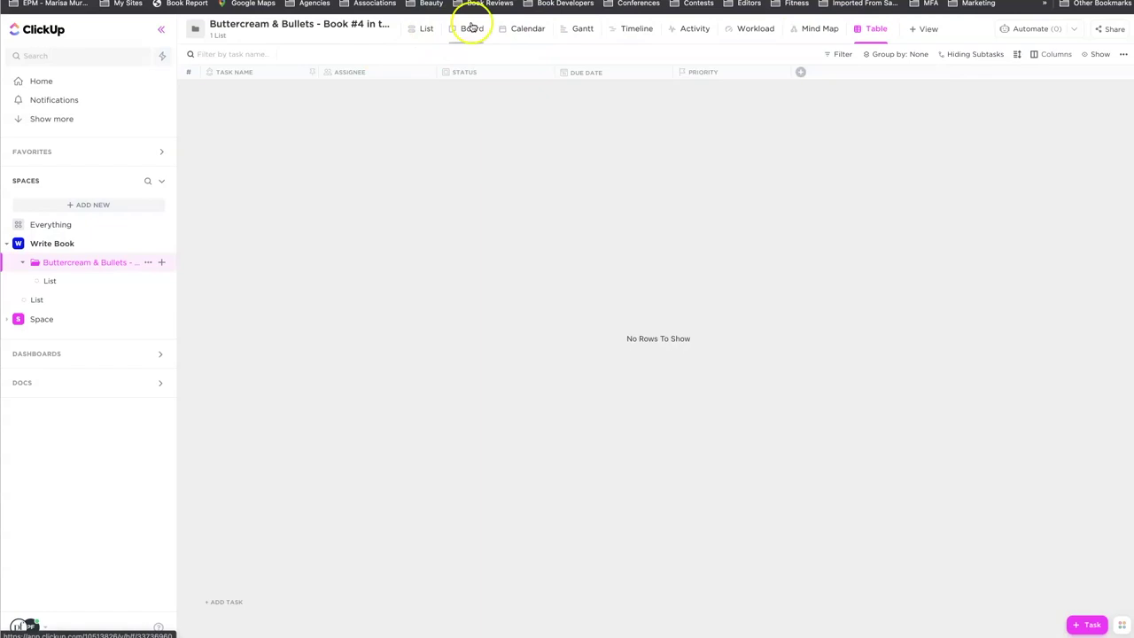
left_click(425, 31)
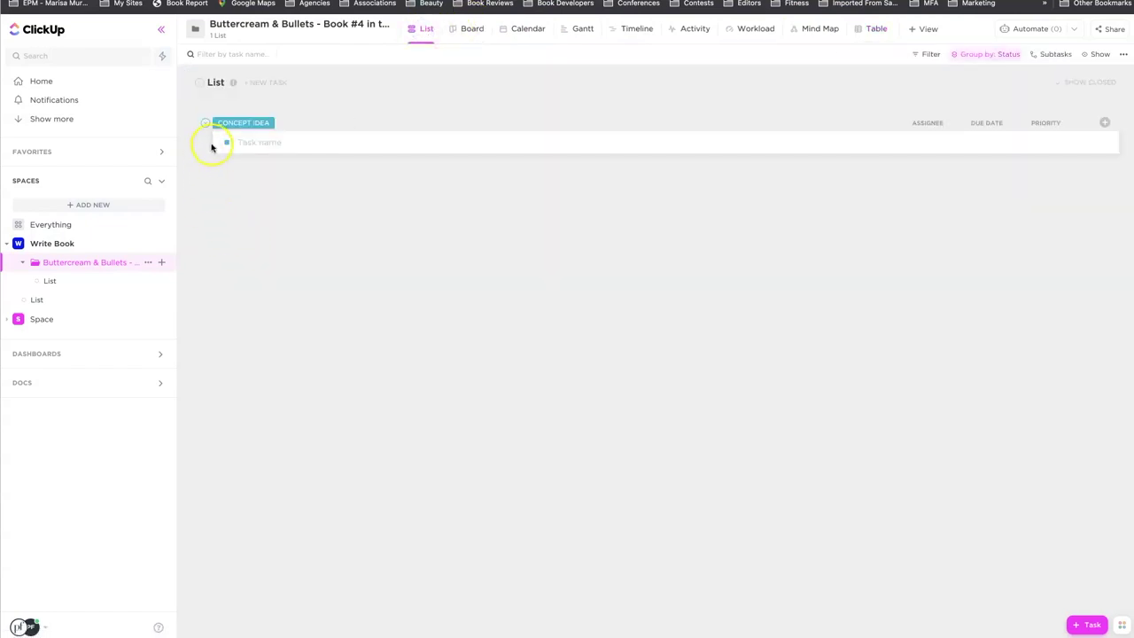
- Add a list named 'DRAFTING the Novel' to the Buttercream & Bullets folder
left_click(257, 143)
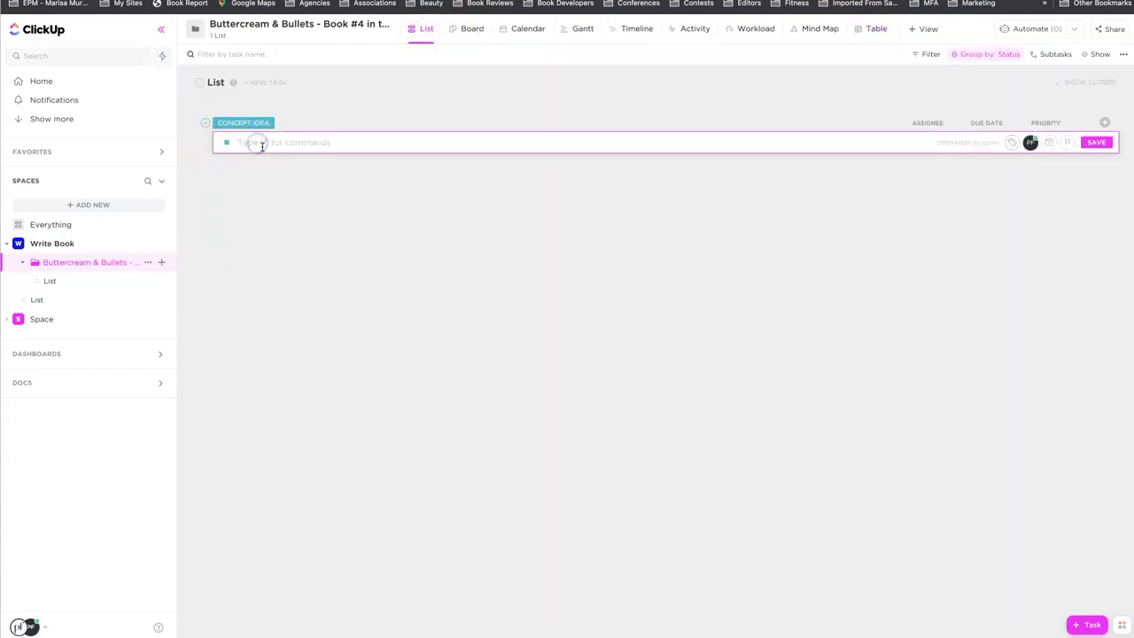
left_click(234, 205)
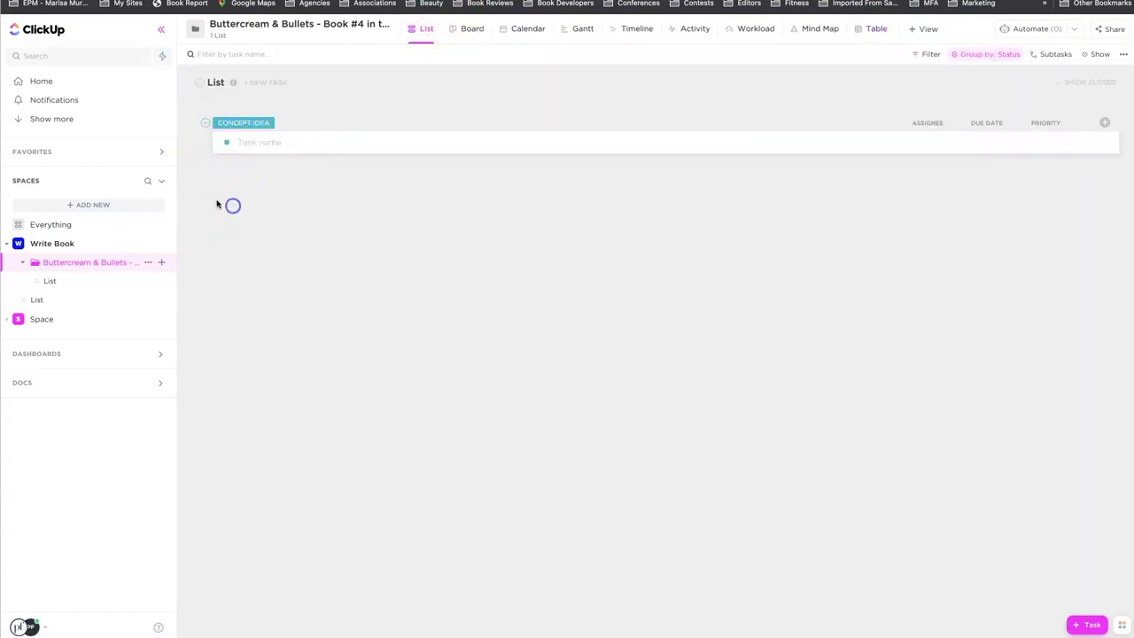
left_click(161, 263)
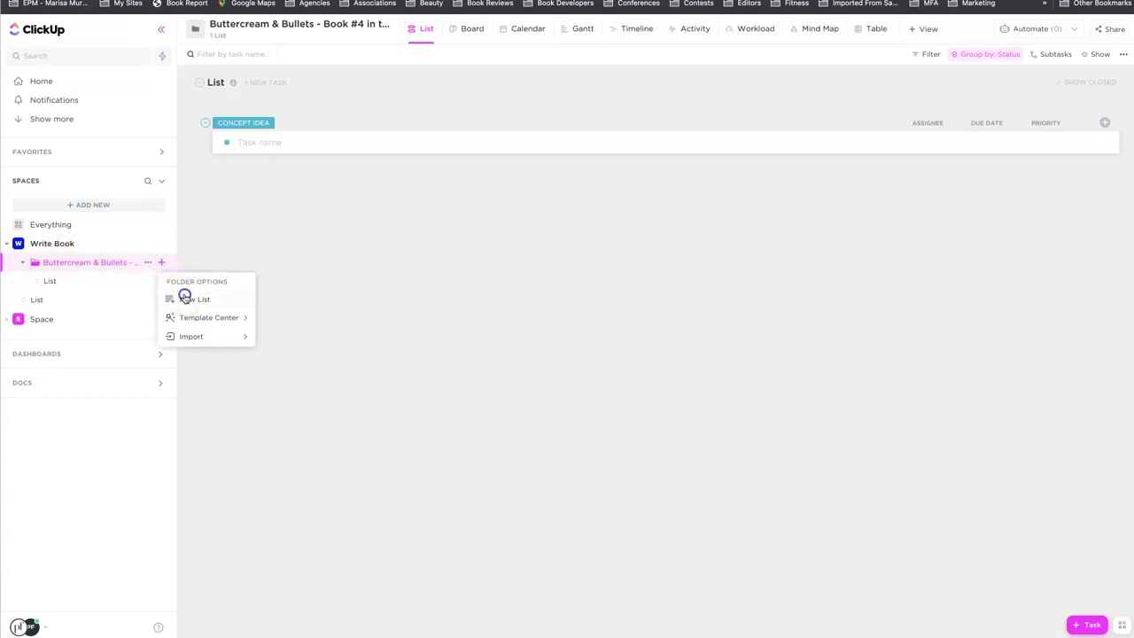
left_click(184, 298)
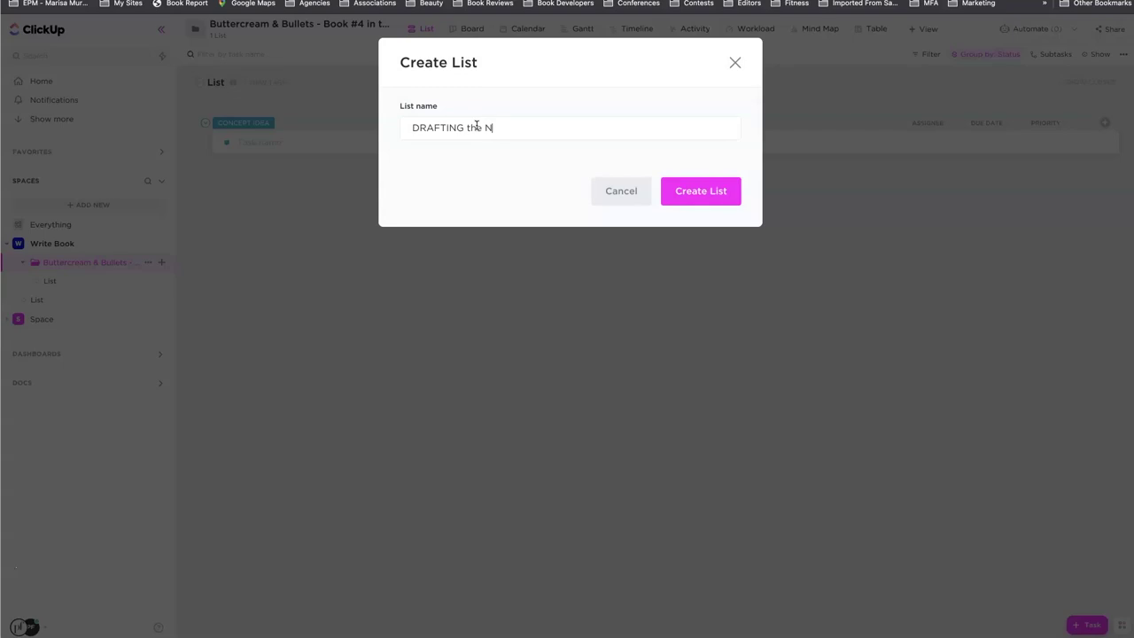
left_click(704, 196)
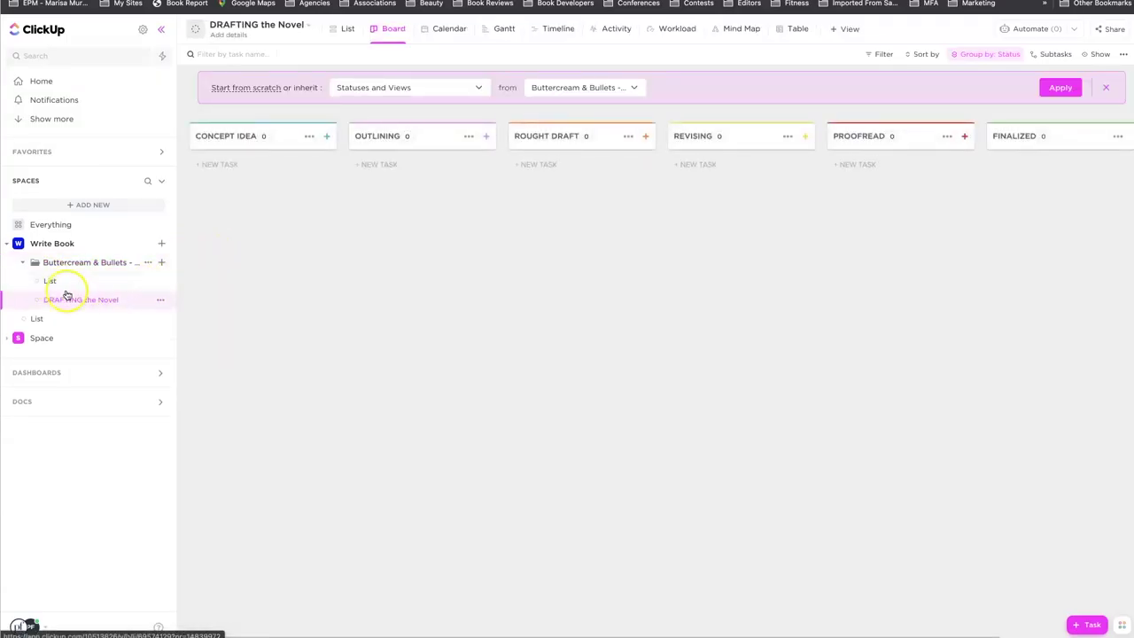
- Rename the folder's original List to 'PUBLISHING the Novel' through List Info and go to it
left_click(161, 281)
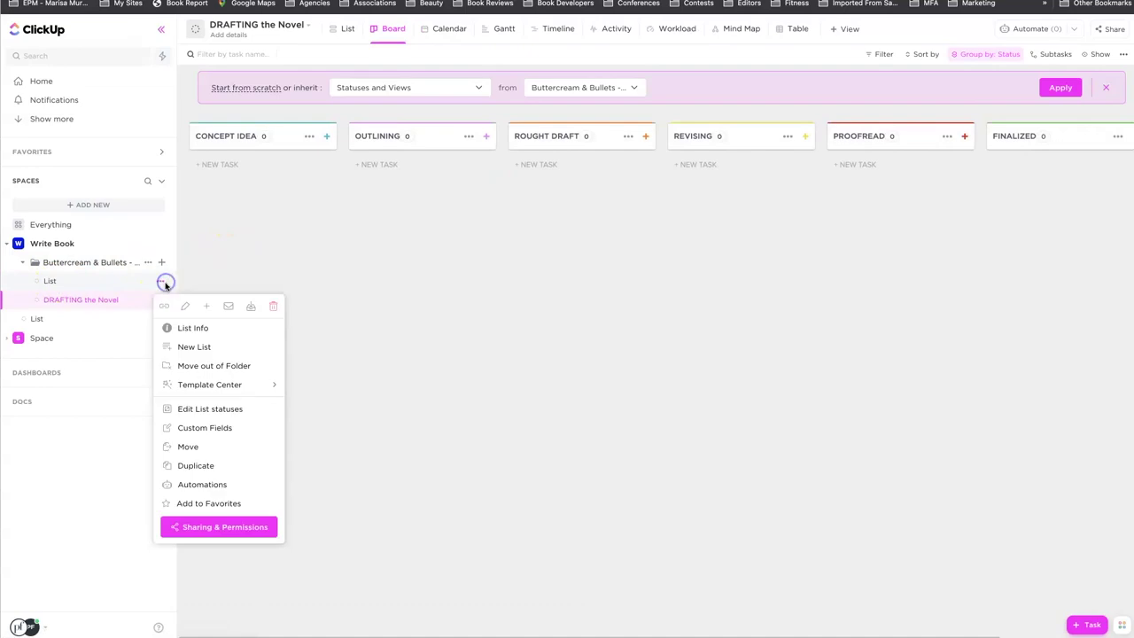
left_click(194, 329)
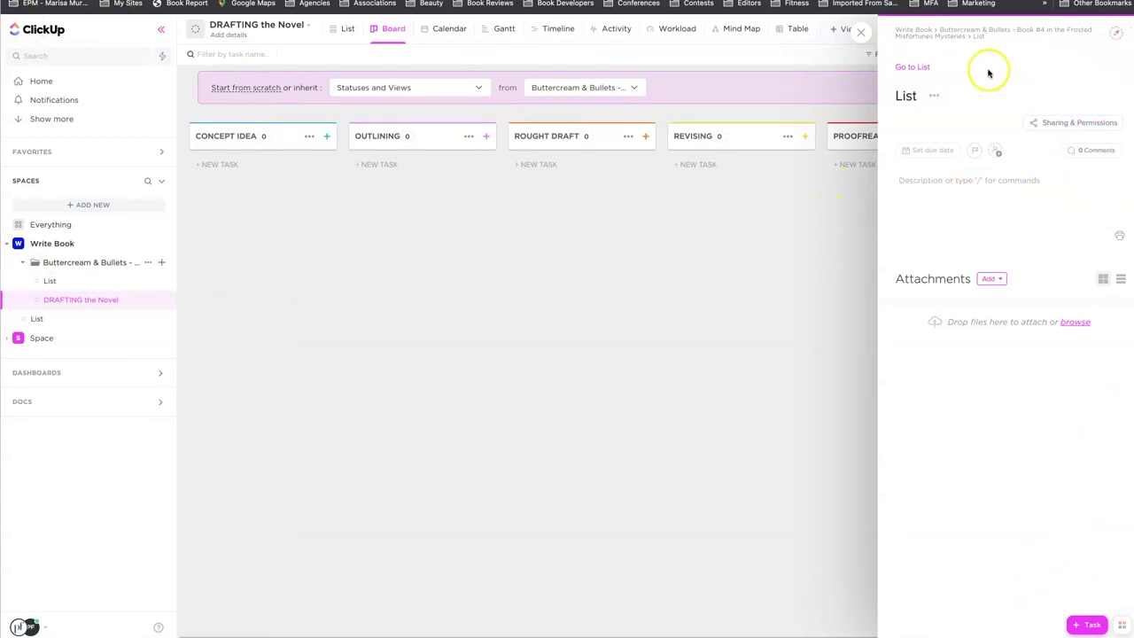
left_click(916, 95)
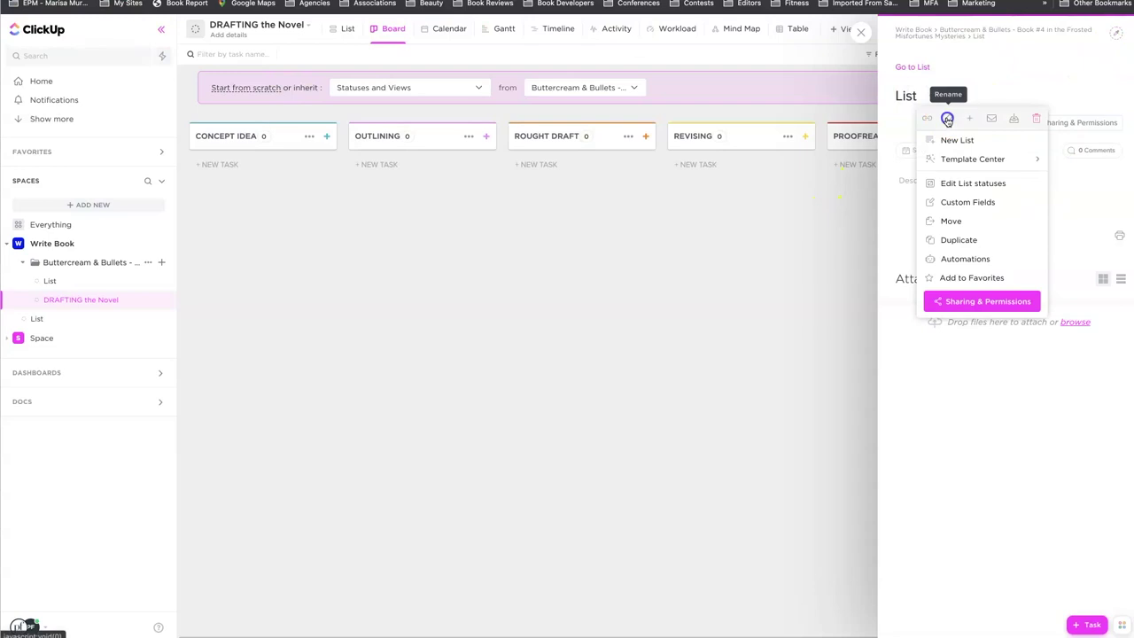
left_click(947, 118)
left_click(917, 98)
left_click_drag(917, 98, 871, 100)
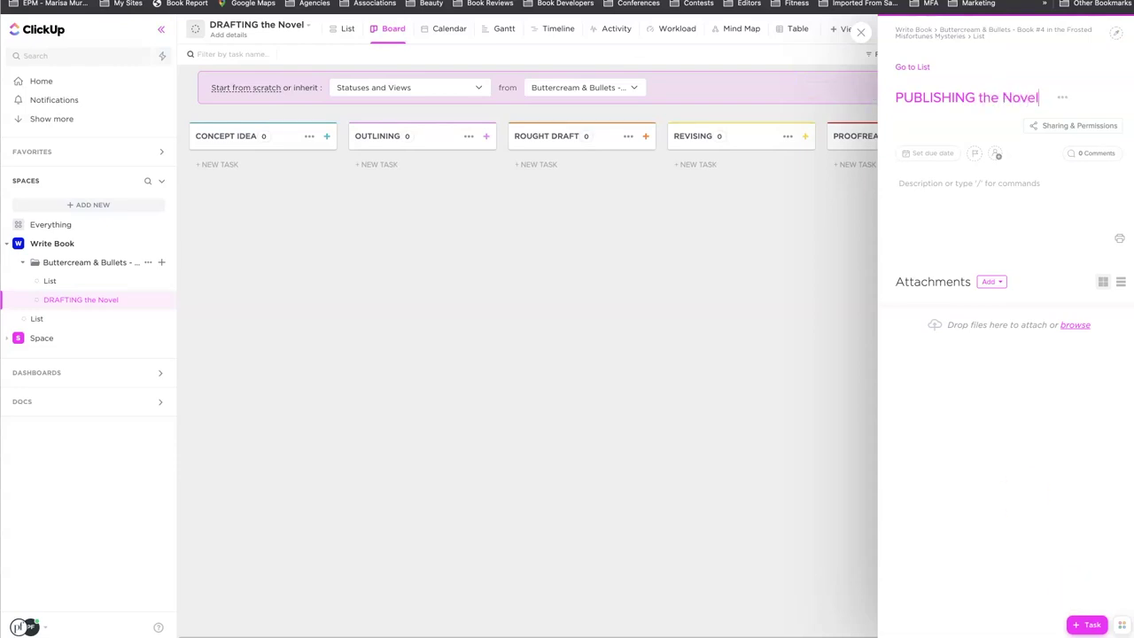
left_click(1017, 495)
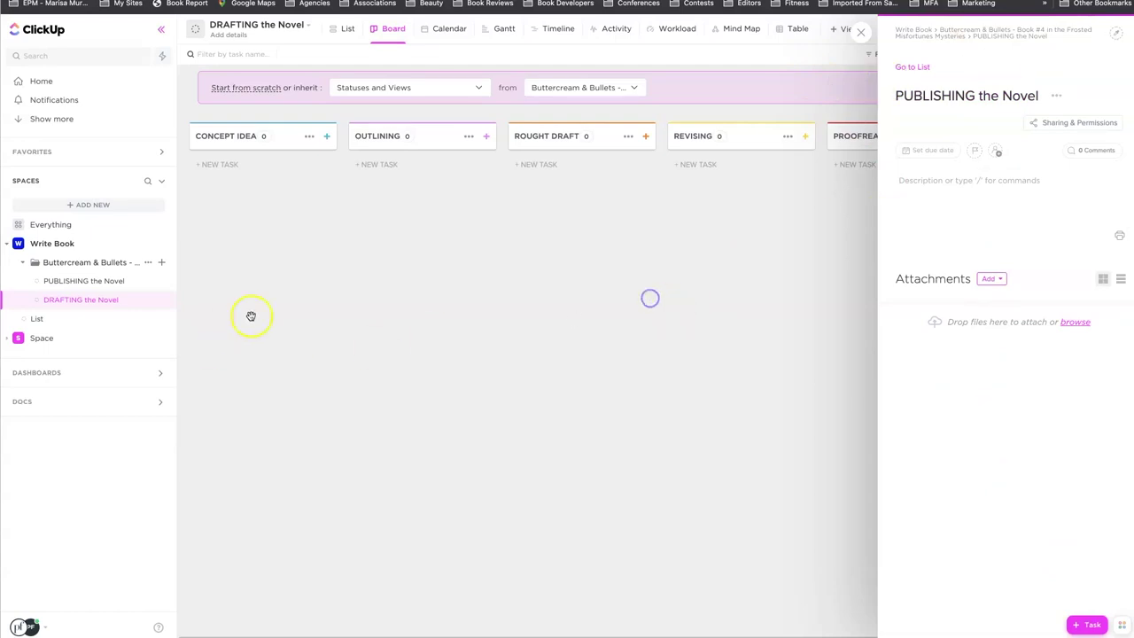
left_click(913, 67)
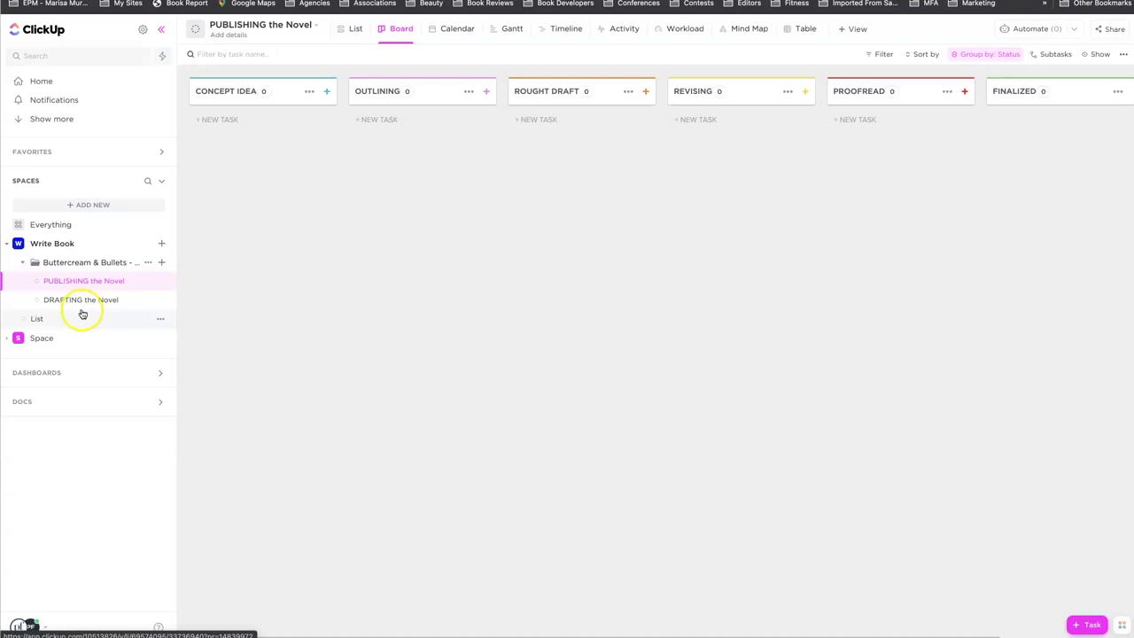
- Create a new list named 'MARKETING the Novel' in the book folder
left_click(160, 264)
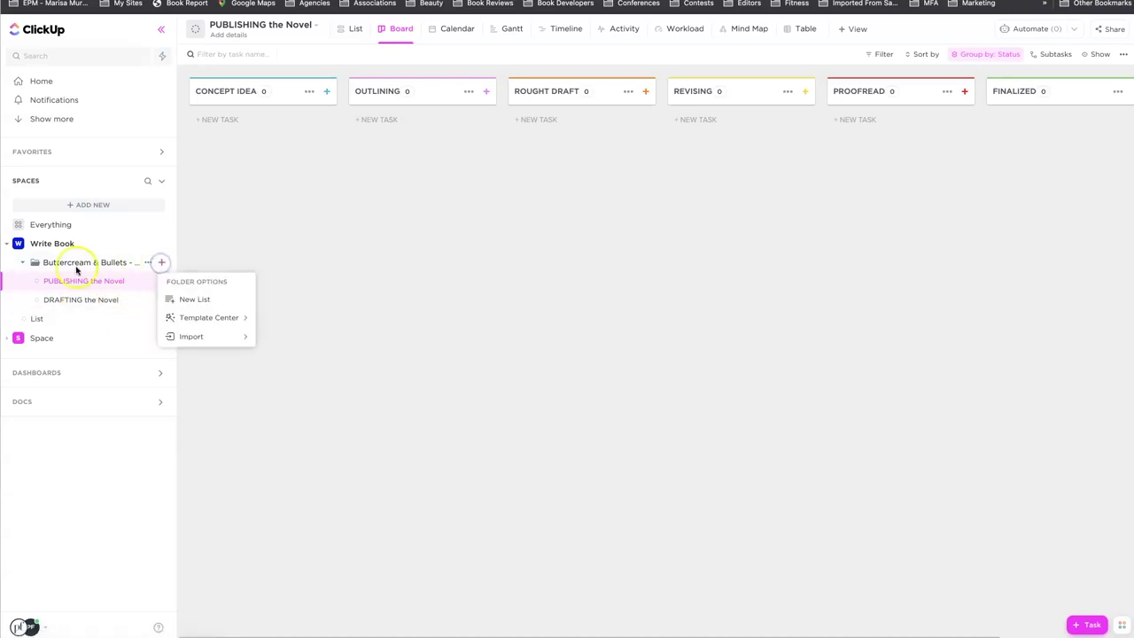
left_click(208, 298)
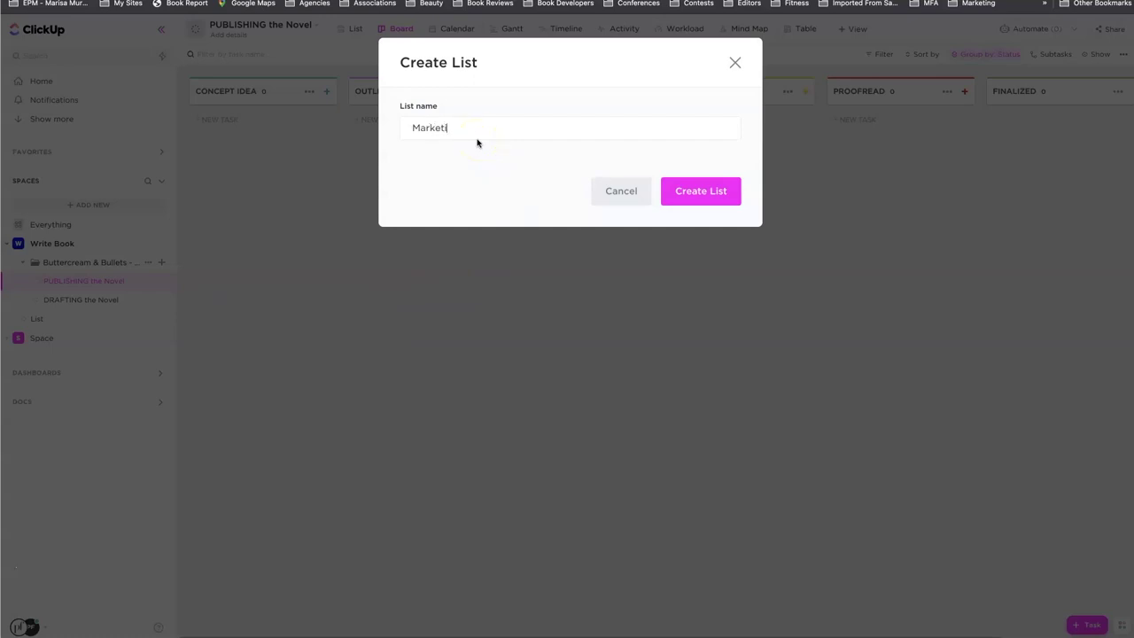
key("super+a")
type("MAR")
left_click(721, 190)
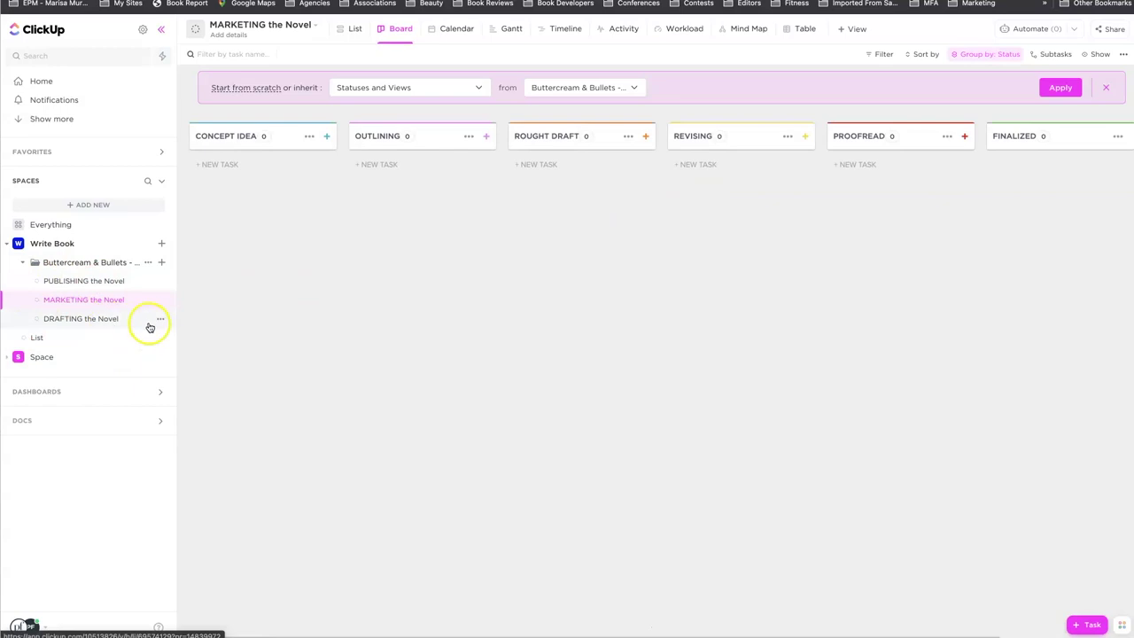
- Move DRAFTING the Novel to the top, apply the inherited statuses, and open it
left_click_drag(144, 319, 147, 289)
left_click_drag(145, 282, 145, 281)
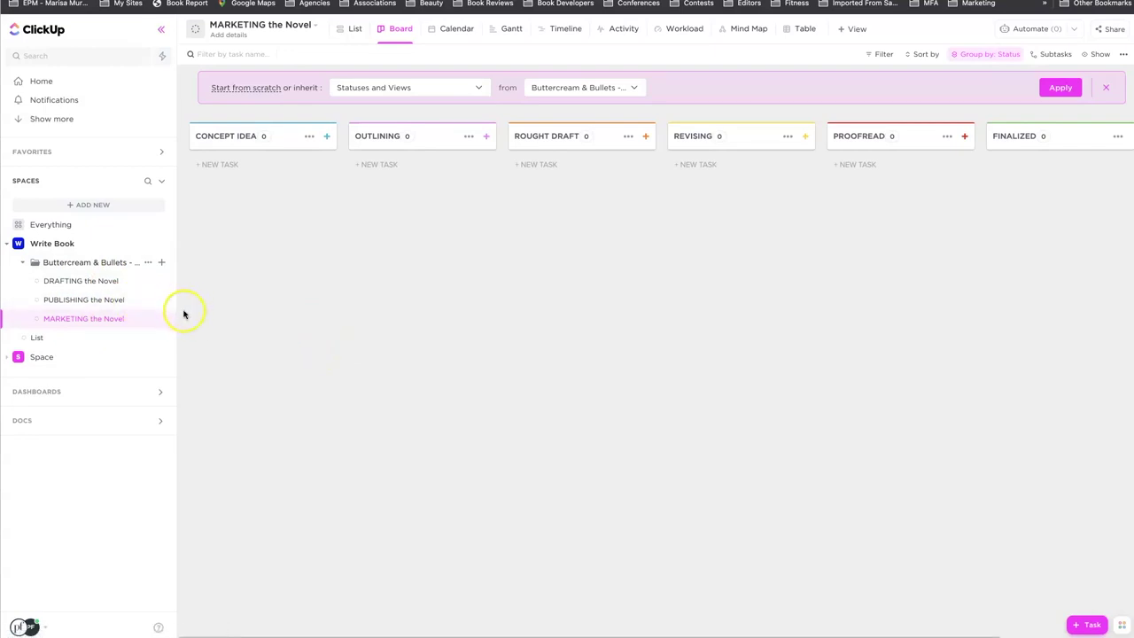
left_click(1061, 87)
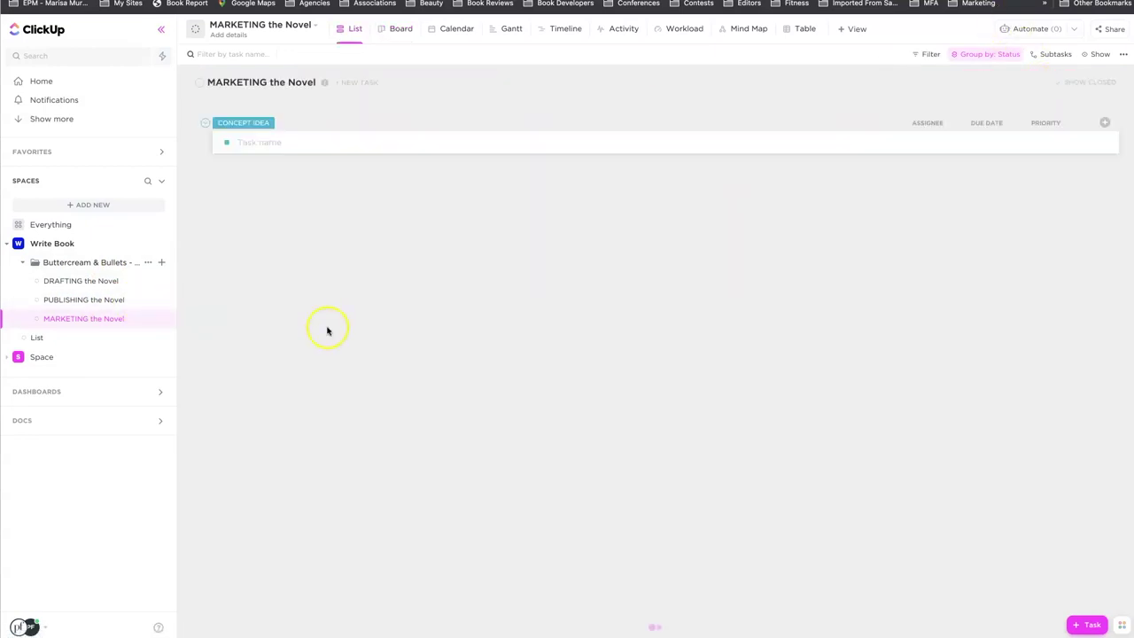
left_click(98, 282)
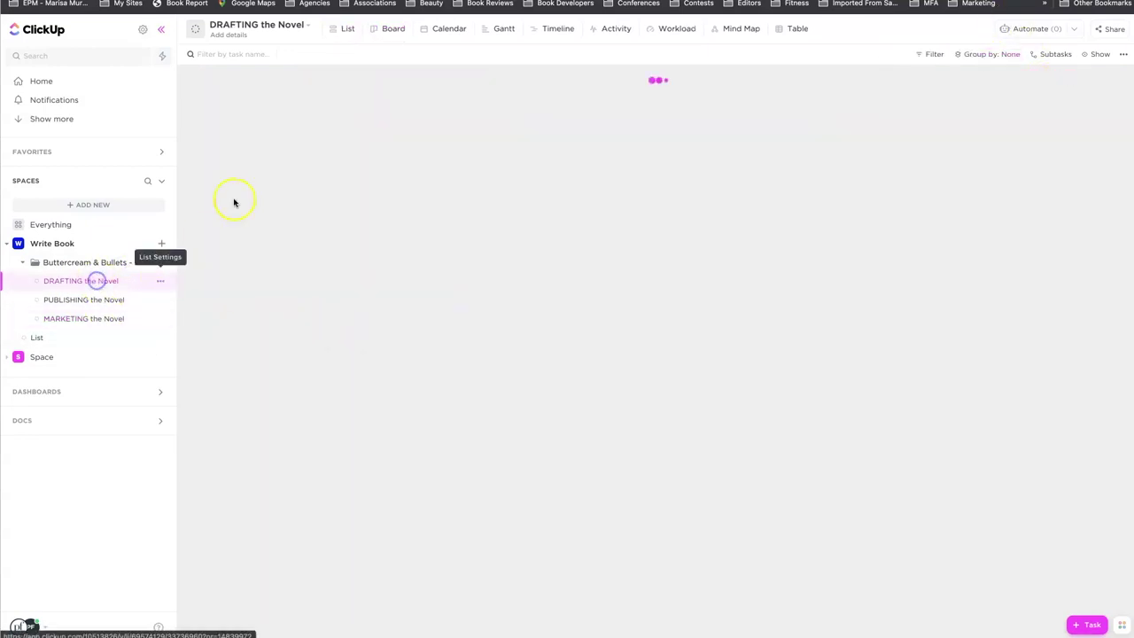
- Add Create Character List, Create Setting Description and Write the plot under CONCEPT IDEA
left_click(223, 165)
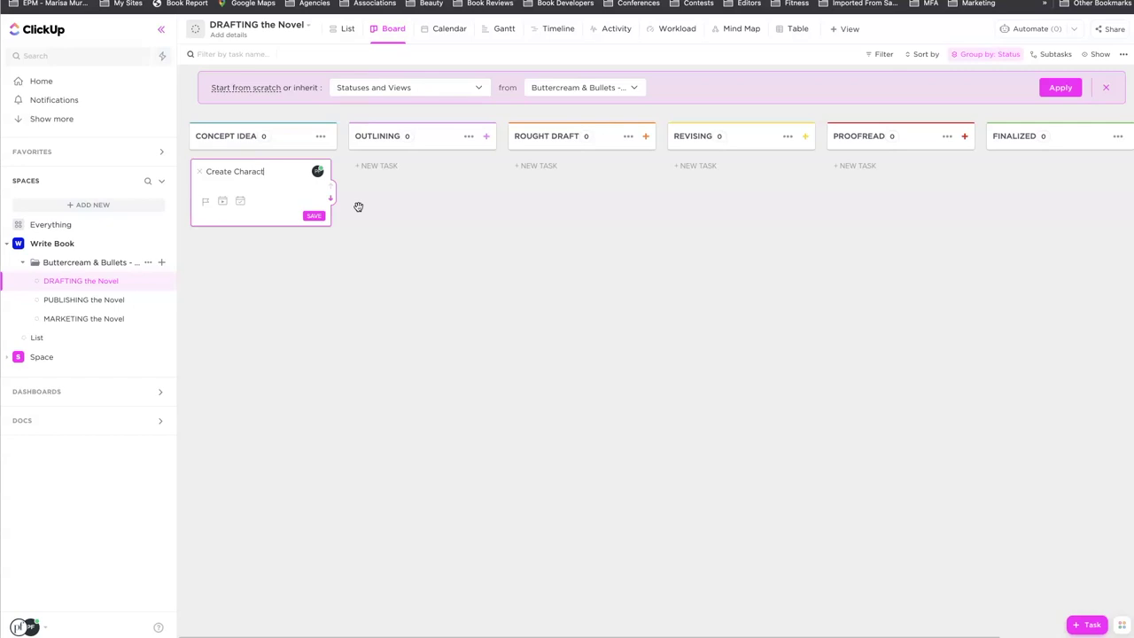
type("Create Character List")
key("Return")
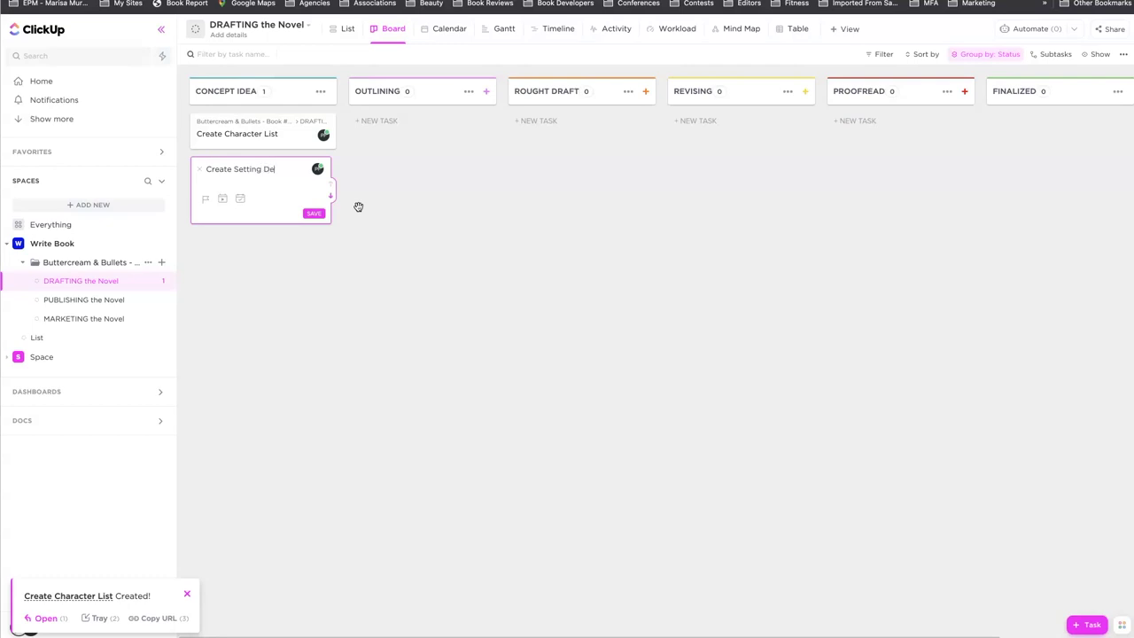
type("n")
key("Return")
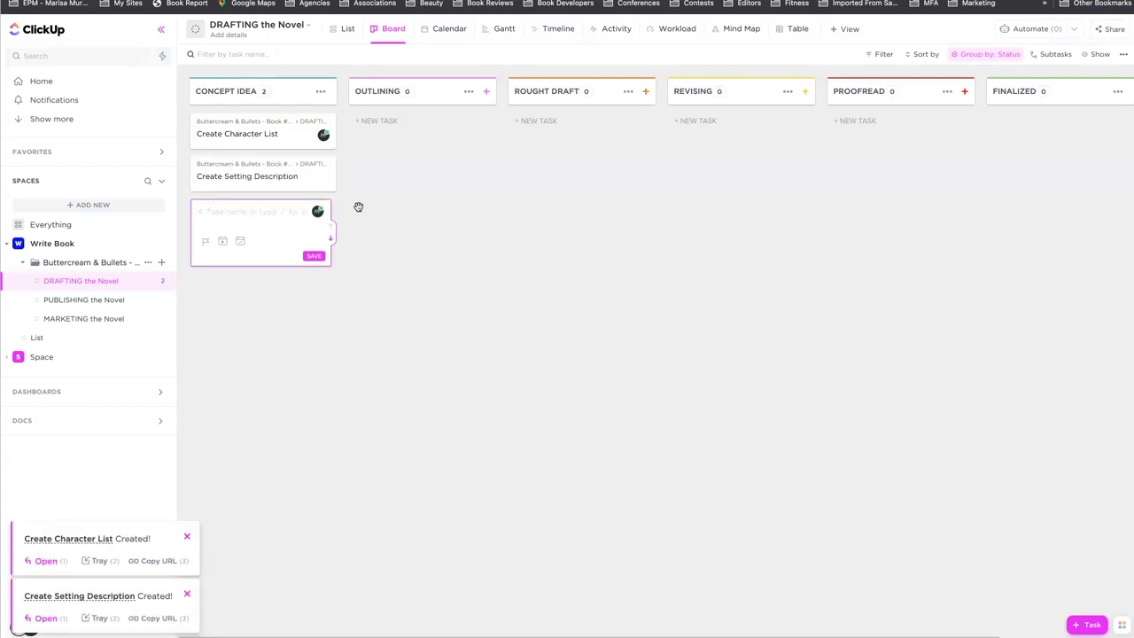
type("Write the plot")
key("Return")
left_click(358, 202)
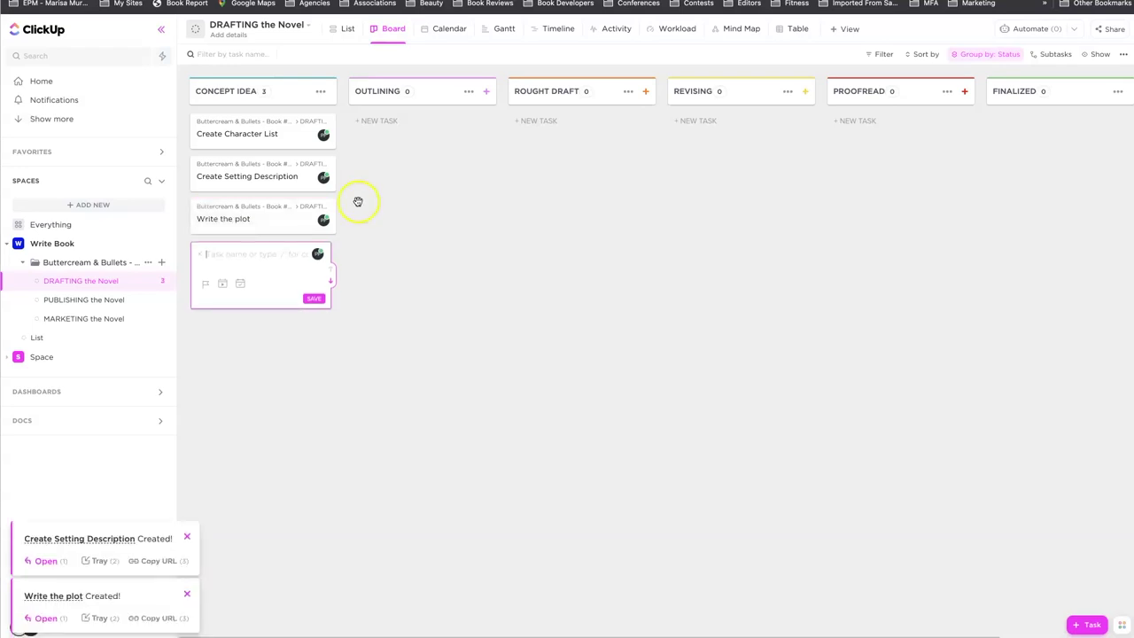
left_click(286, 373)
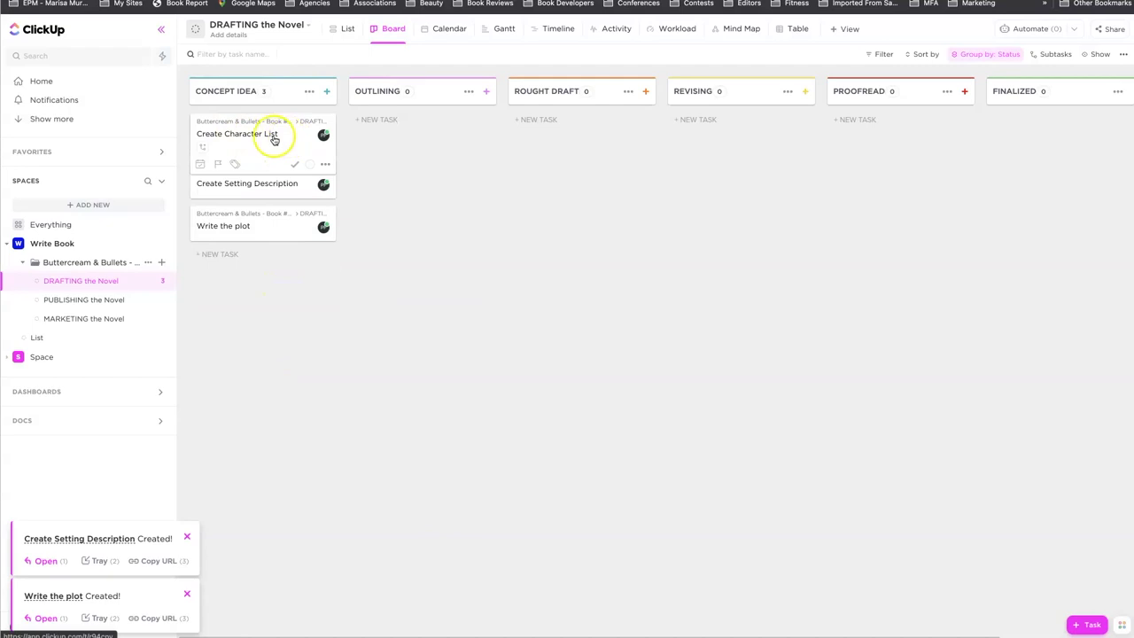
- Open the Create Character List task and expand its description area
mouse_move(259, 131)
left_mouse_down()
mouse_move(451, 119)
mouse_move(446, 147)
mouse_move(570, 127)
mouse_move(606, 150)
mouse_move(762, 118)
mouse_move(246, 117)
mouse_move(274, 116)
left_mouse_up()
left_click(233, 134)
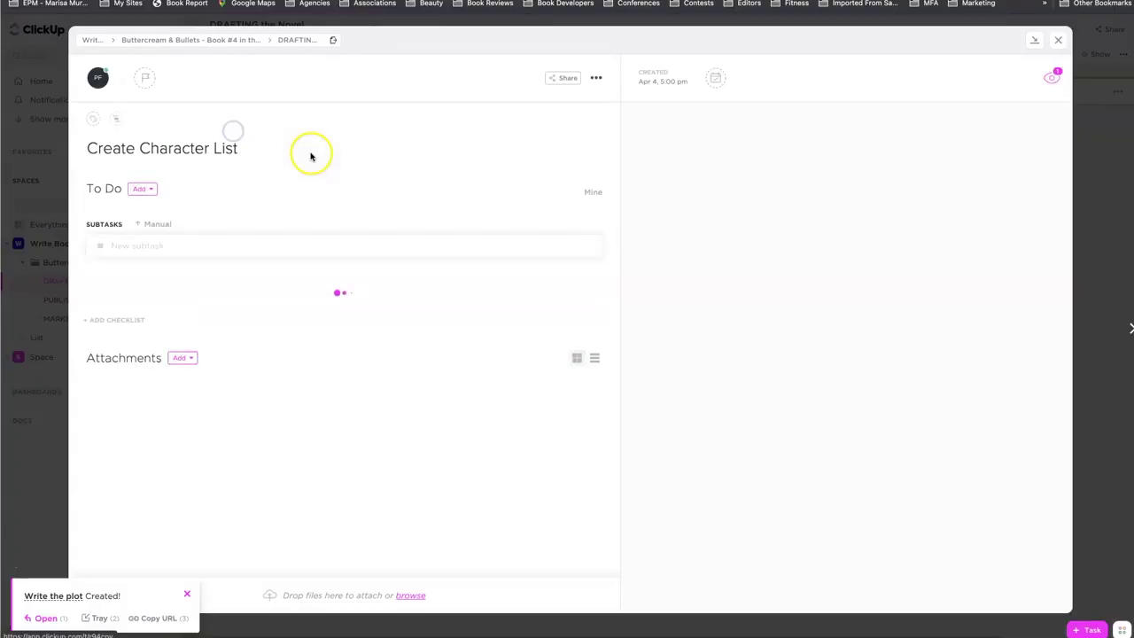
left_click(514, 196)
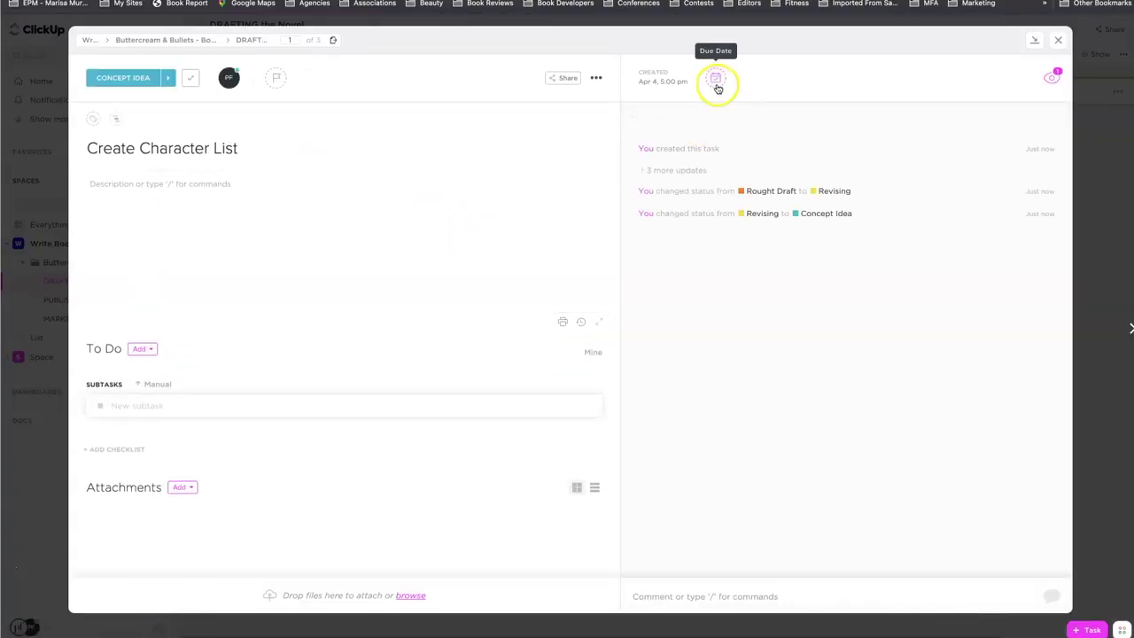
- Set the task's start date to Apr 5 and due date to Apr 7, recurring weekly
left_click(716, 81)
left_click(777, 107)
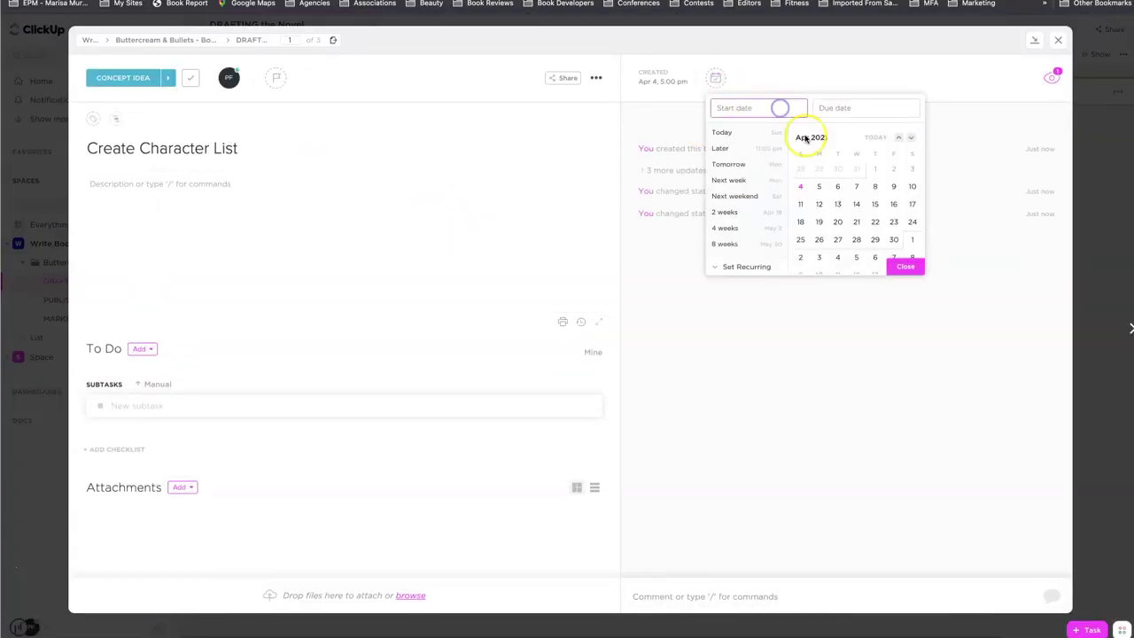
left_click(817, 188)
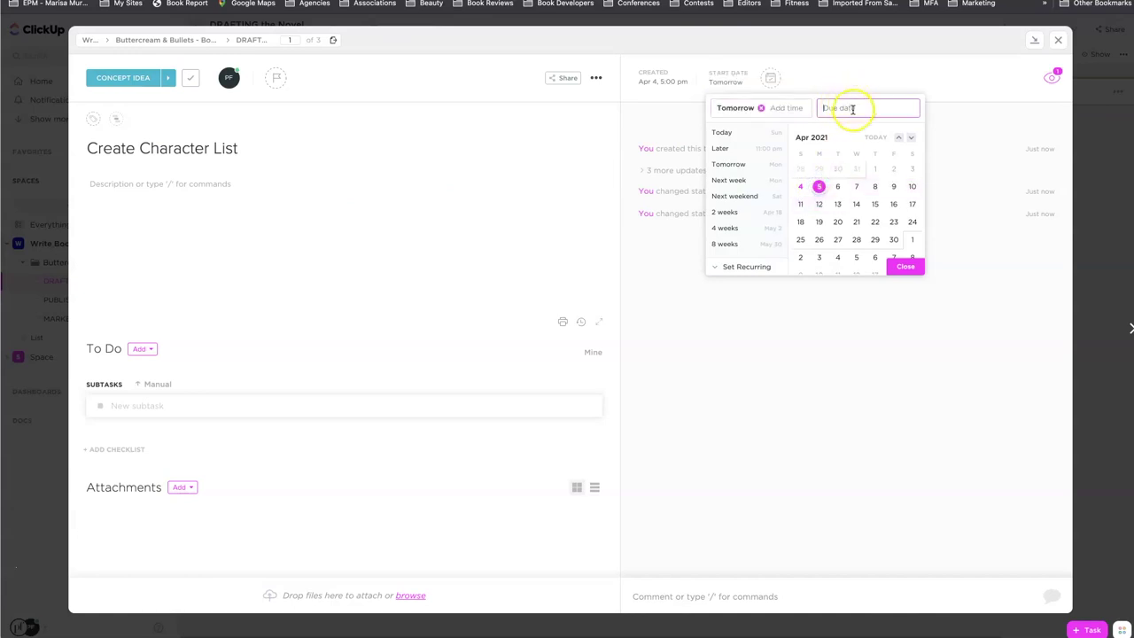
left_click(857, 188)
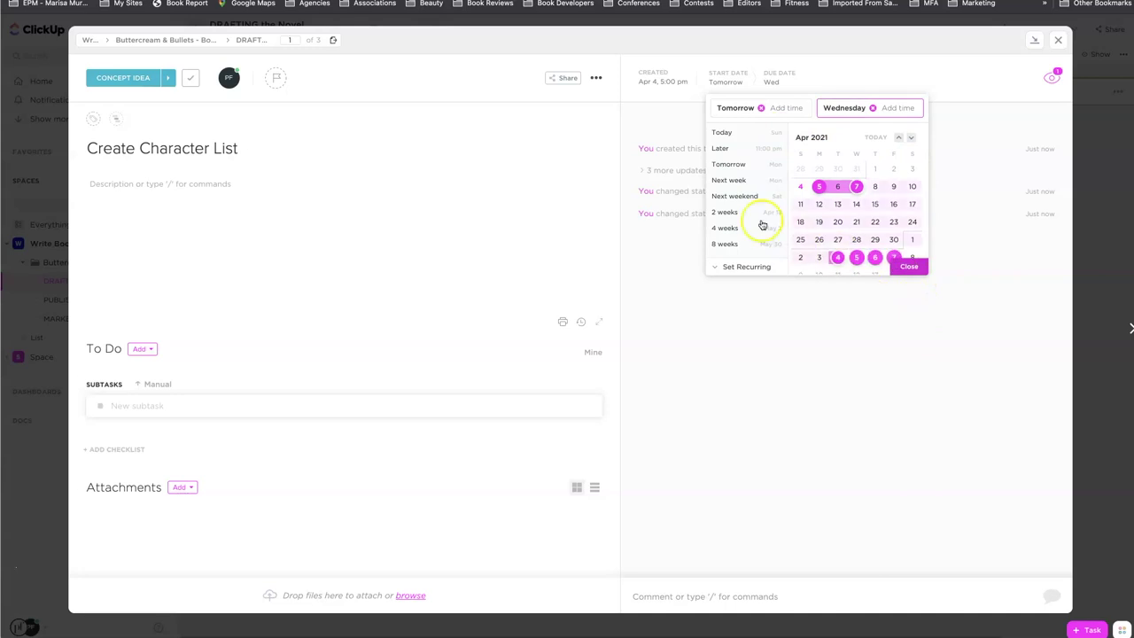
left_click(747, 266)
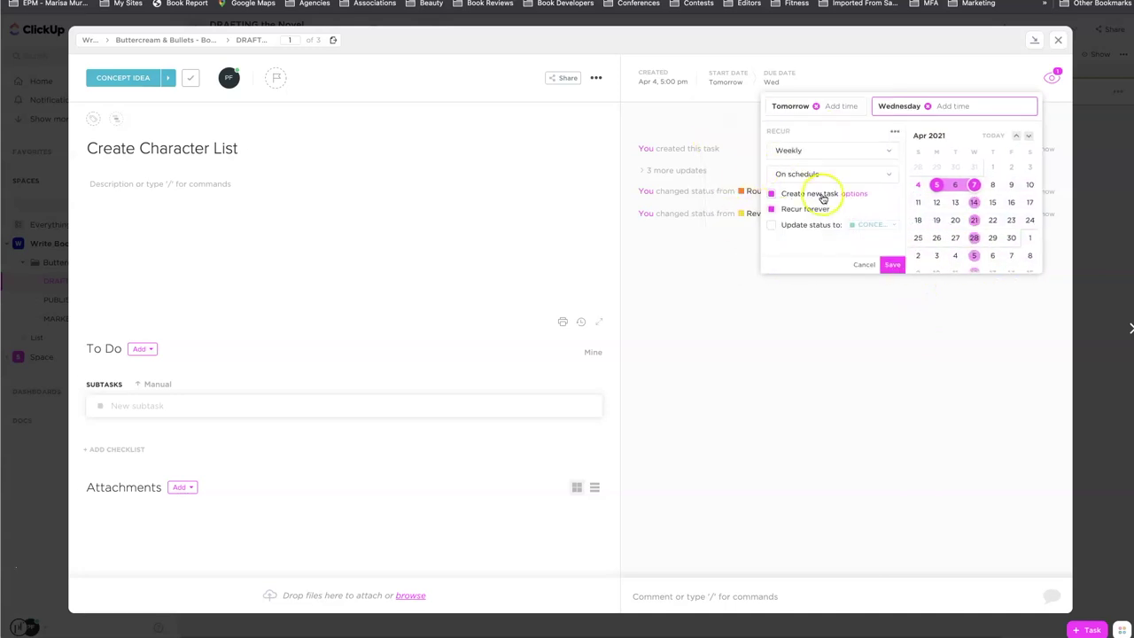
left_click(893, 264)
left_click(963, 265)
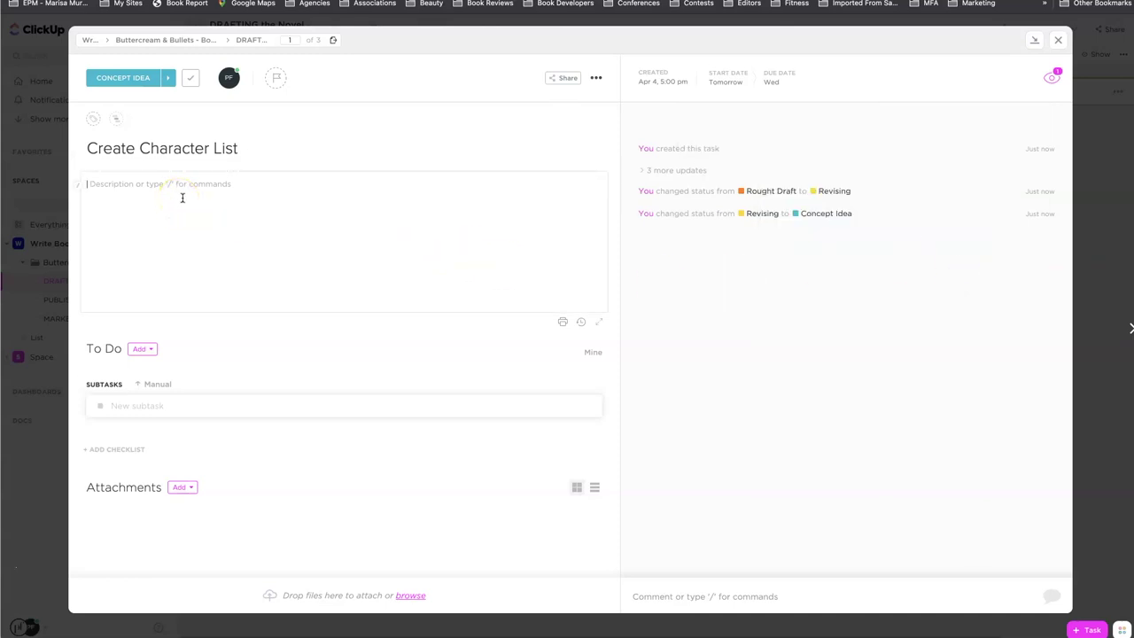
- Write the description 'This is the task description - Create the main character profiles.' for the task
left_click(184, 202)
left_click(184, 199)
type("Thi")
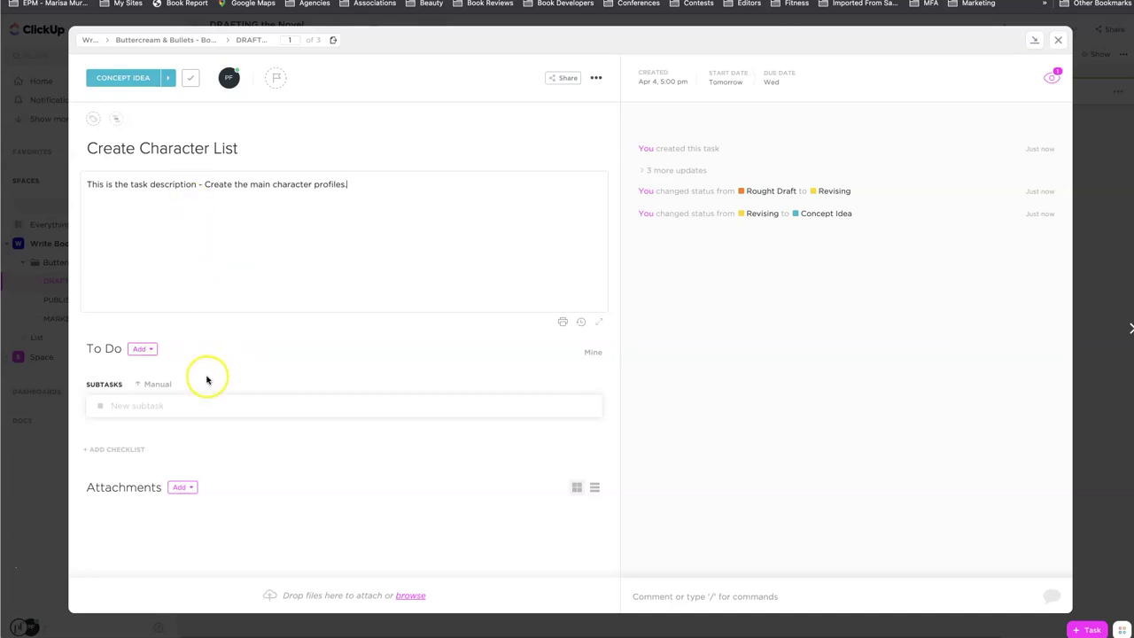
left_click(102, 372)
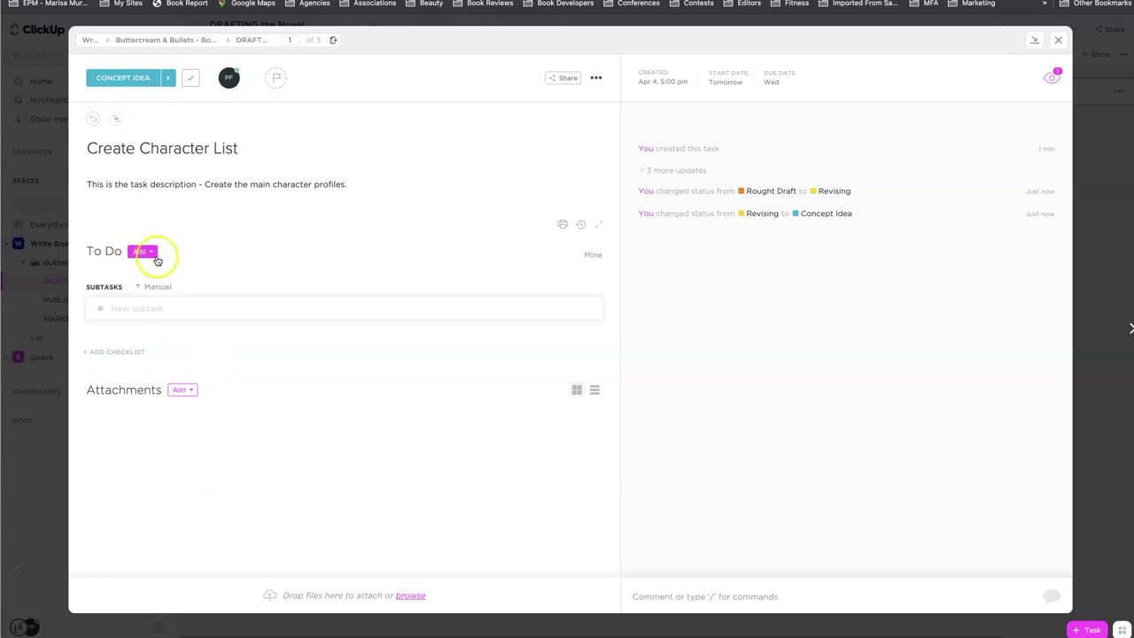
- Add the subtasks Main Character, Antagonist and Family Members to Create Character List
left_click(136, 310)
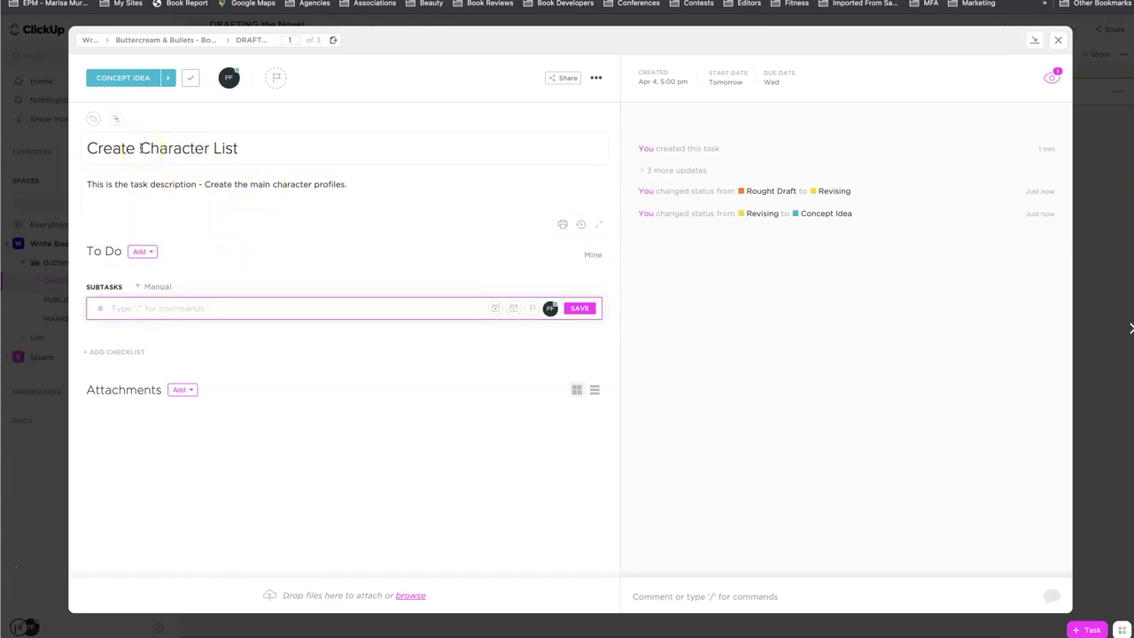
left_click(171, 148)
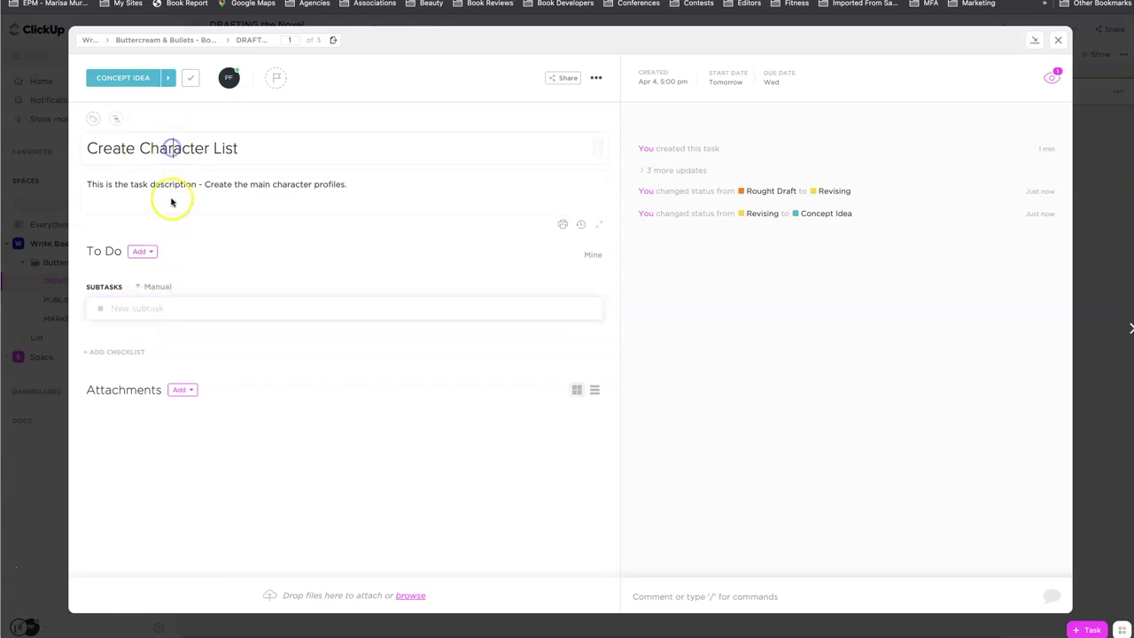
left_click(158, 311)
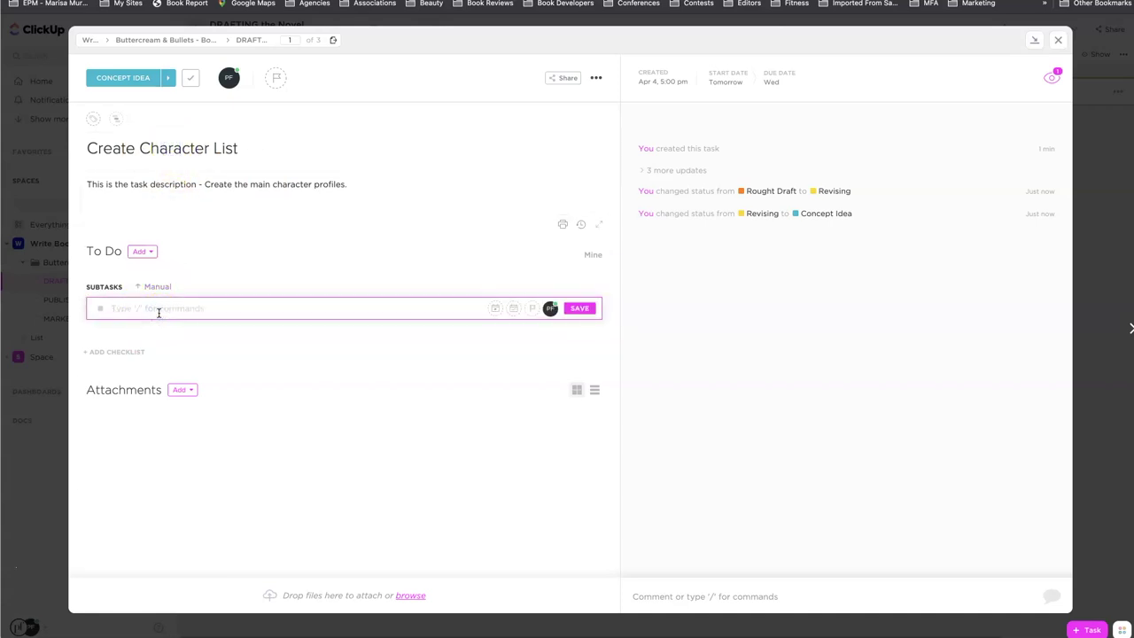
type("Main Character")
key("Return")
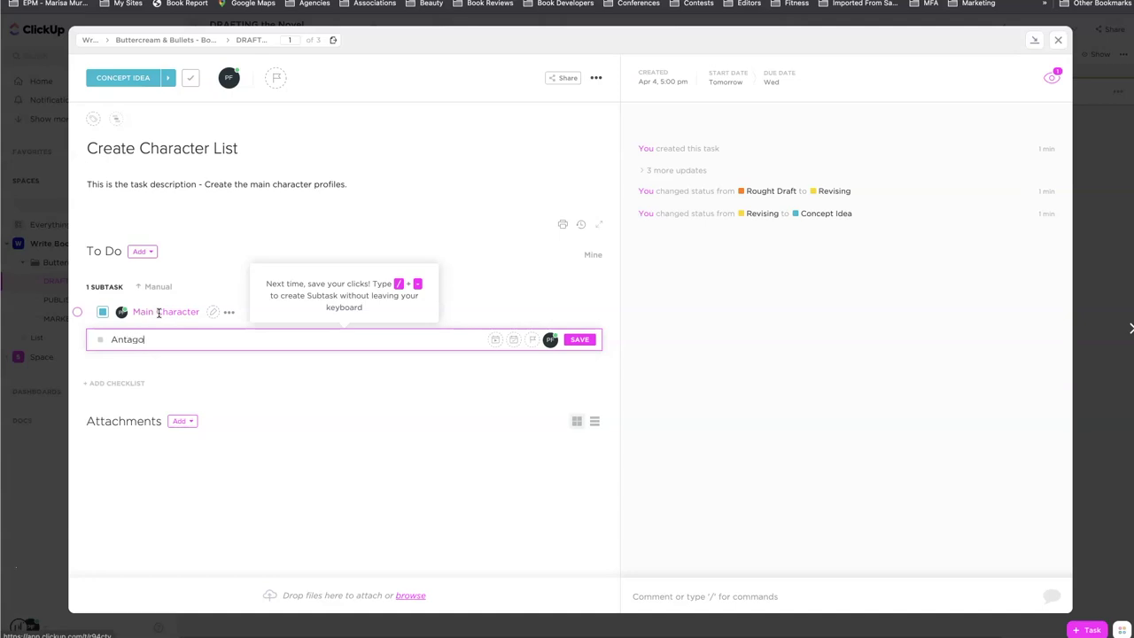
key("Return")
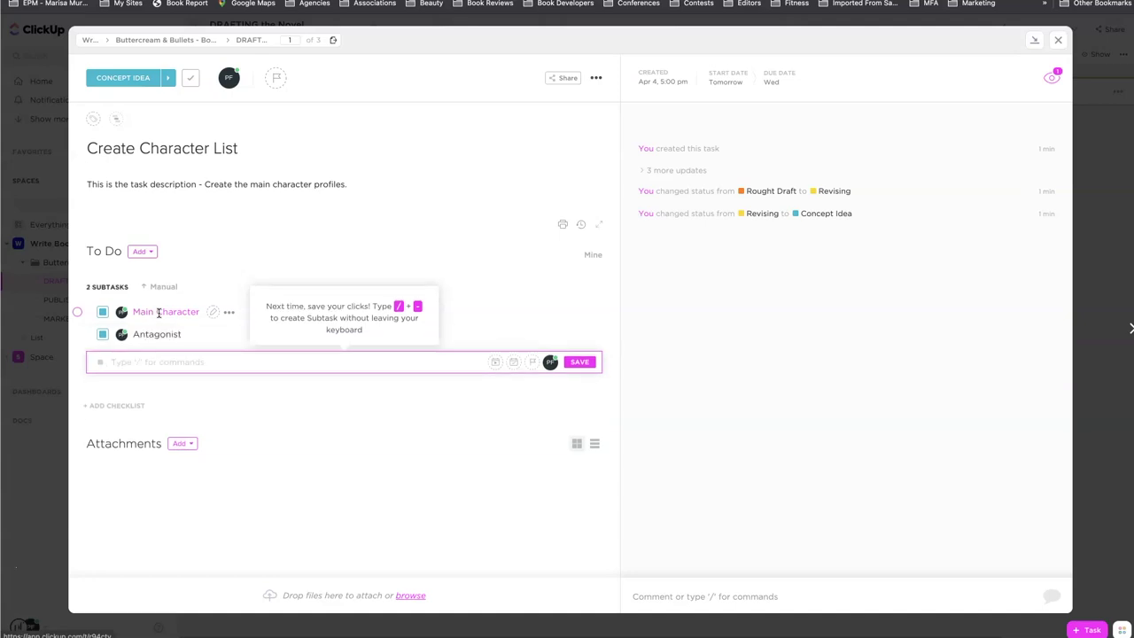
type("Family Members")
key("Return")
left_click(340, 456)
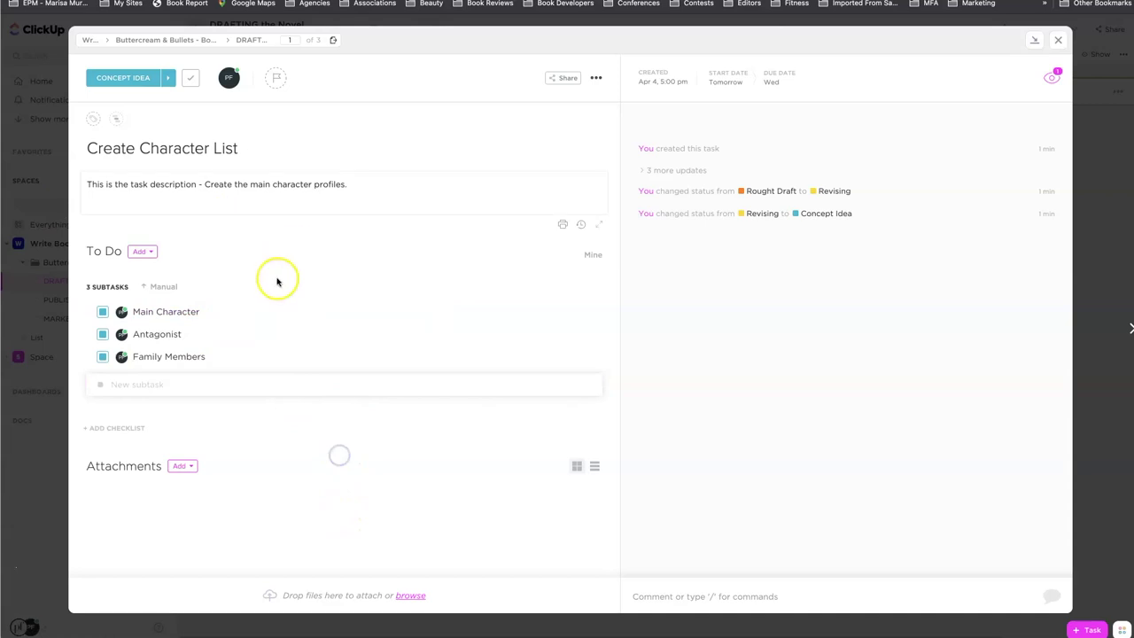
left_click(237, 360)
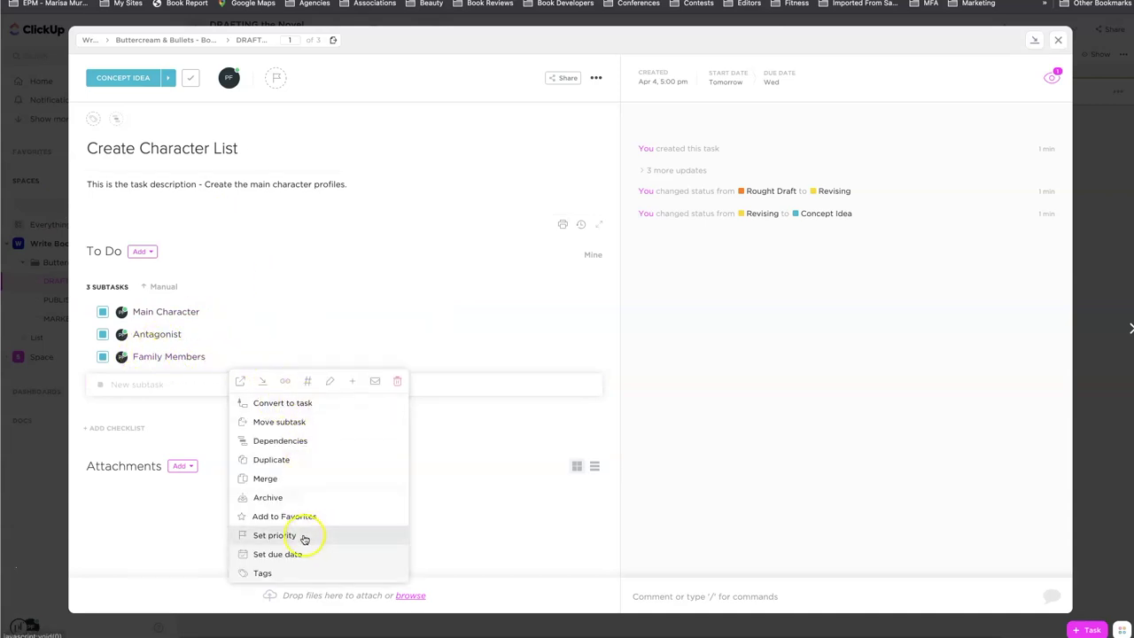
left_click(195, 411)
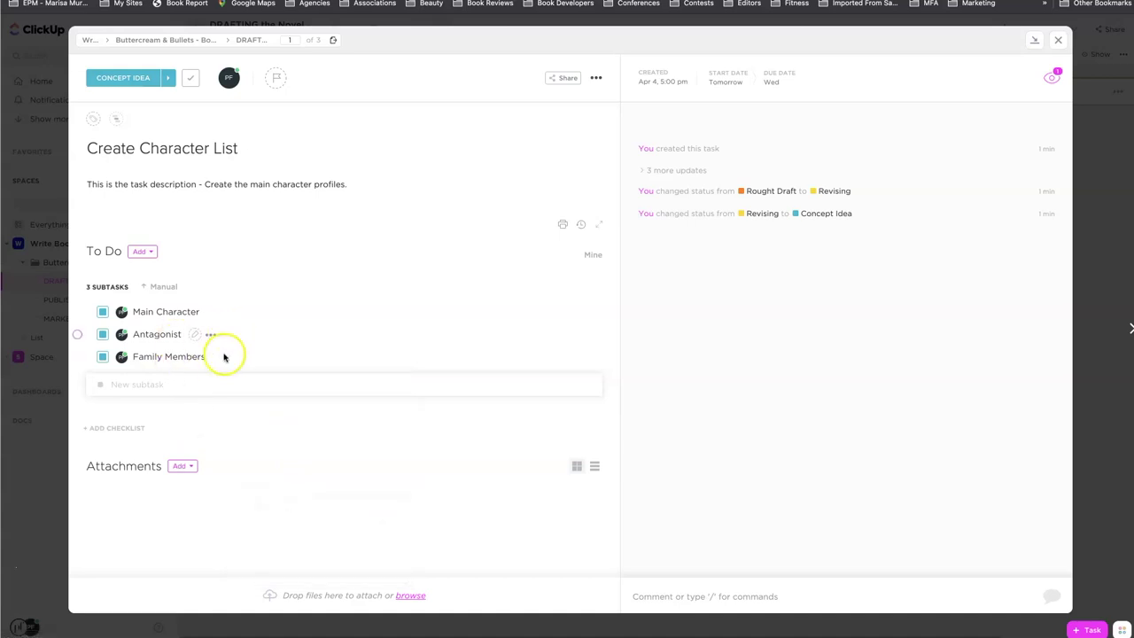
- Create a checklist with the items Hair color, eye color, job, age and height
left_click(133, 430)
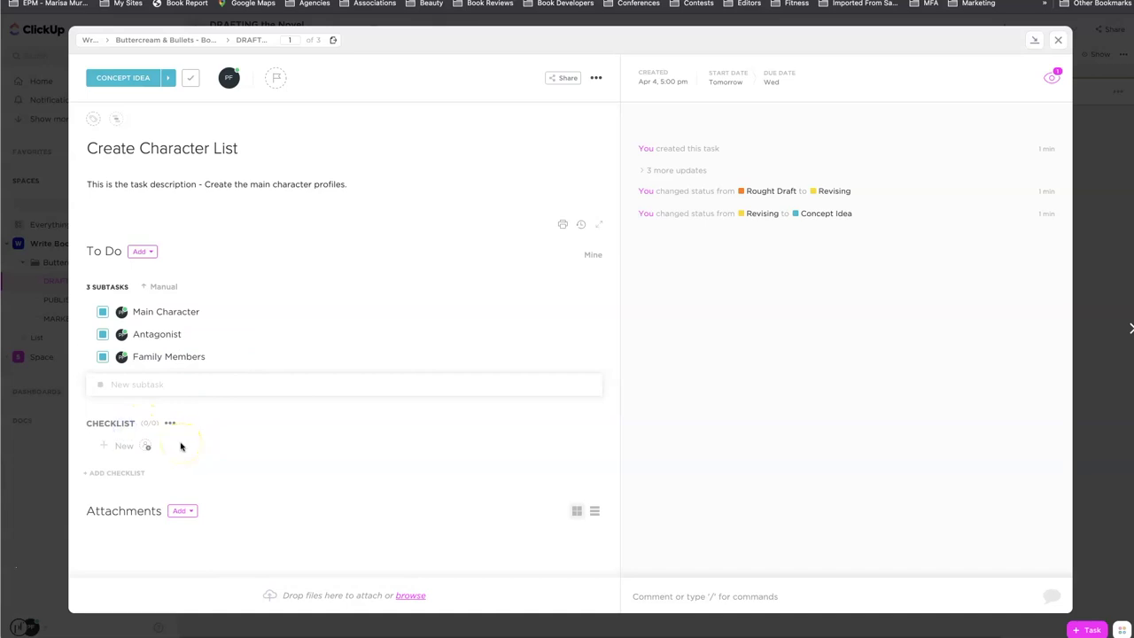
type("Hair color")
key("Return")
type("eye color")
key("Return")
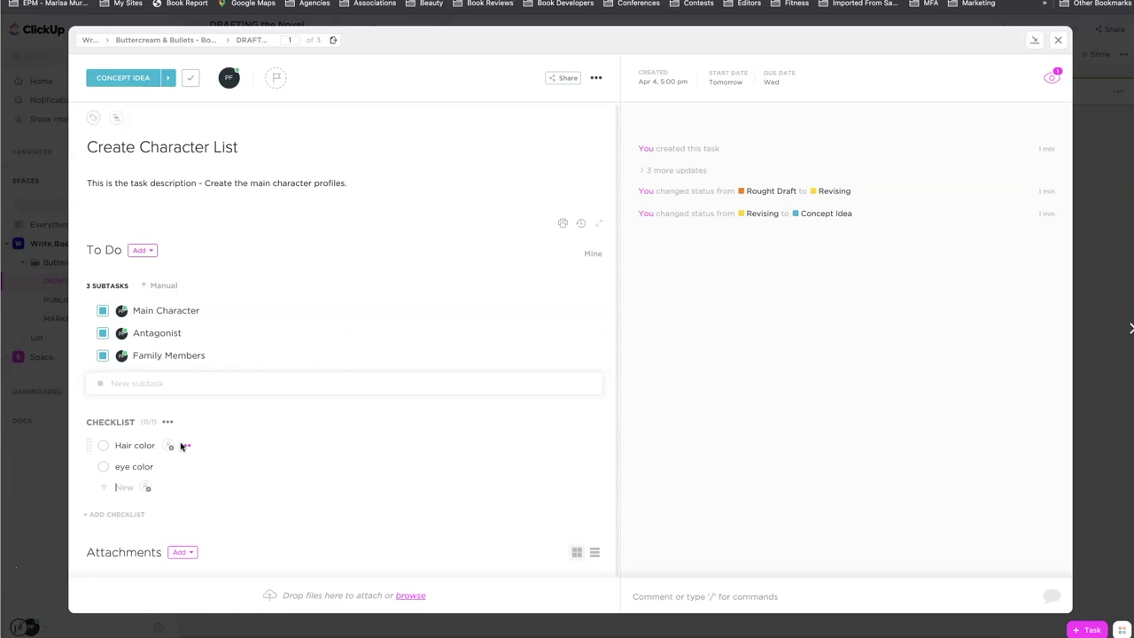
type("job")
key("Return")
type("age")
key("Return")
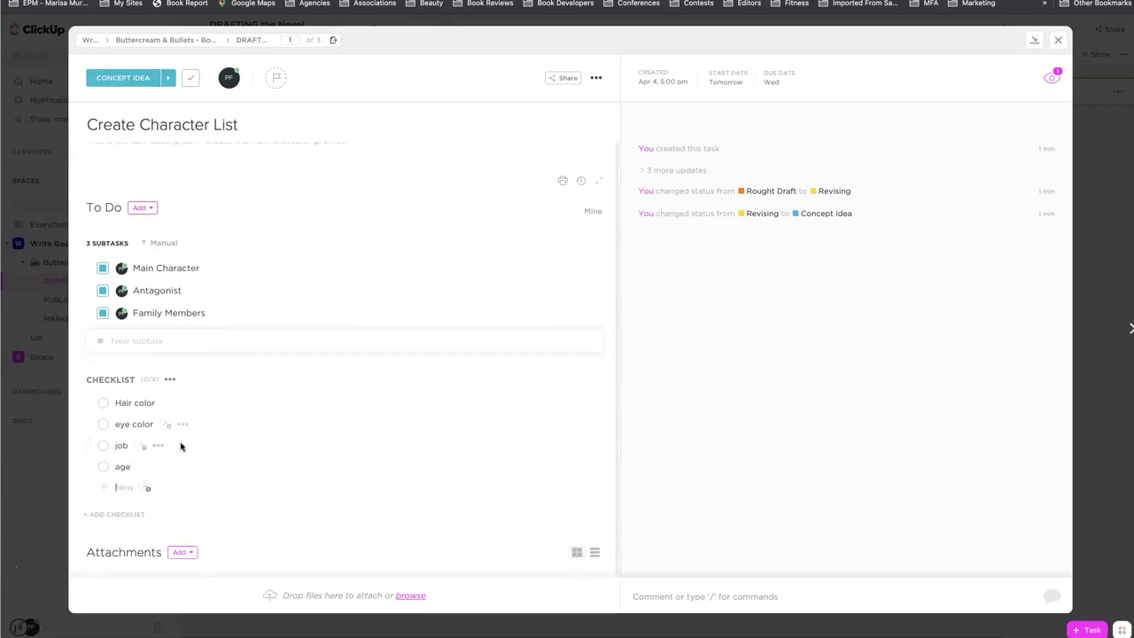
type("height")
key("Return")
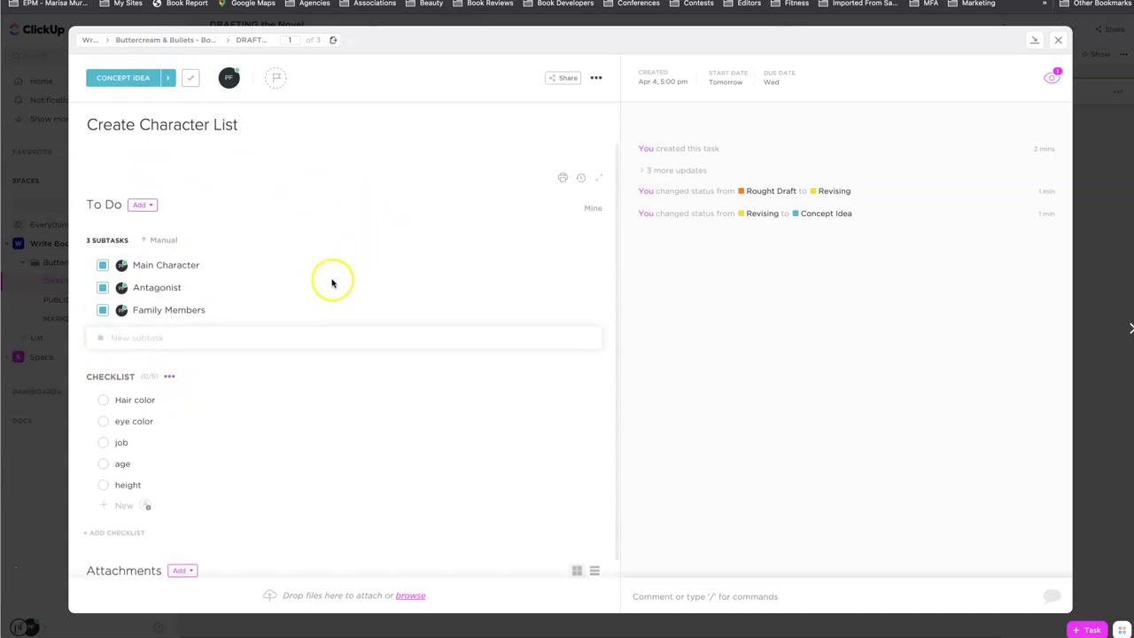
left_click(171, 378)
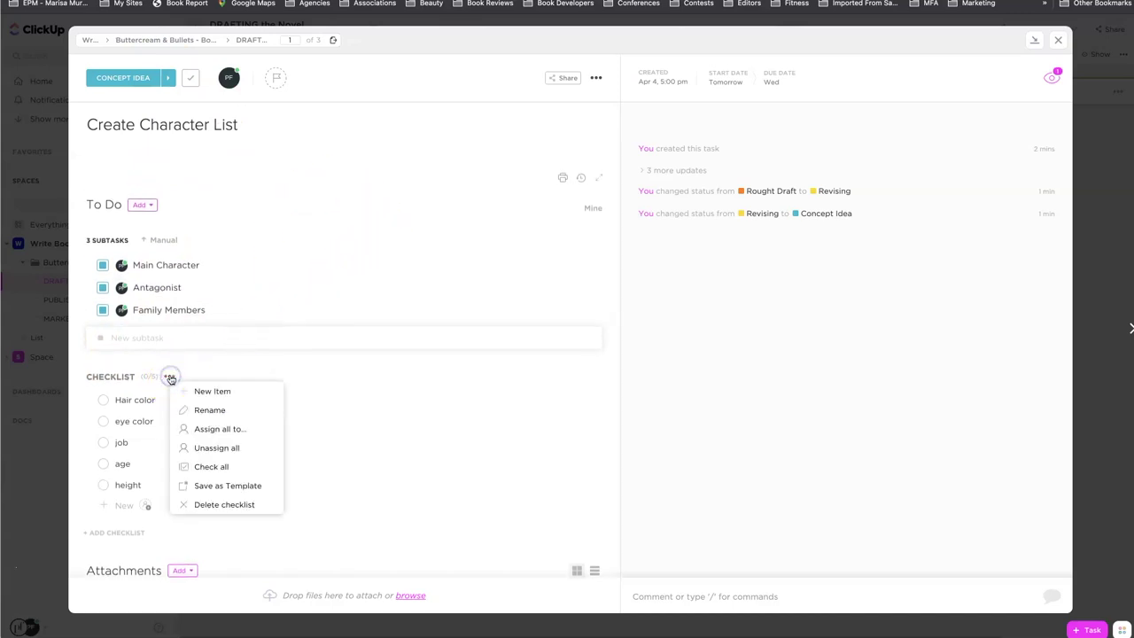
- Save the checklist as a new template named 'Character Checklist Items', shared with everyone
left_click(228, 485)
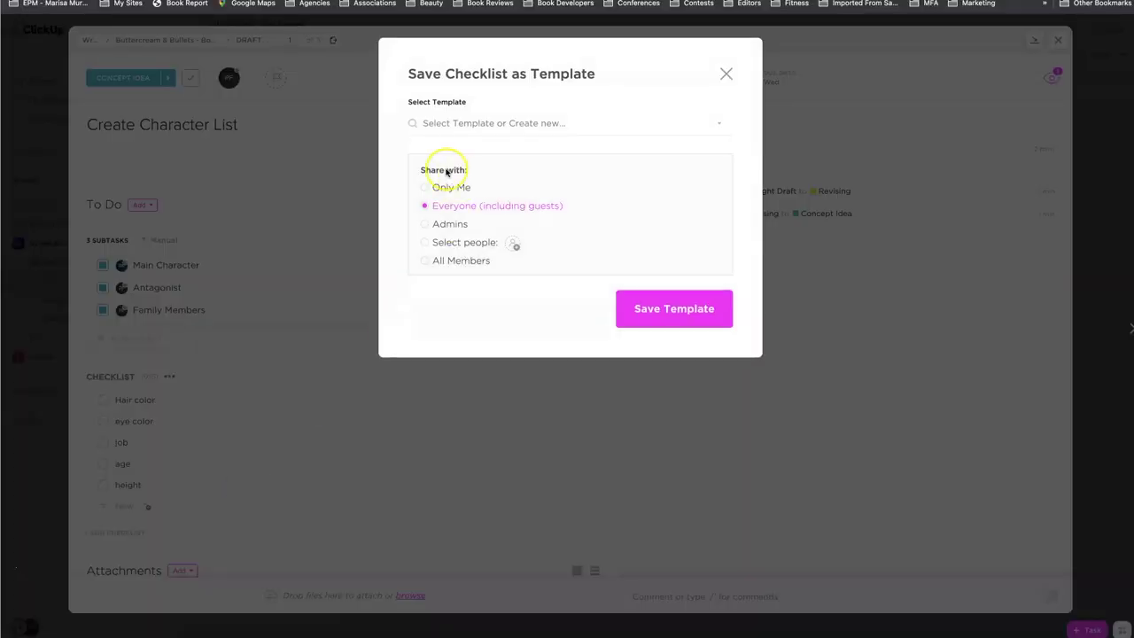
left_click(500, 123)
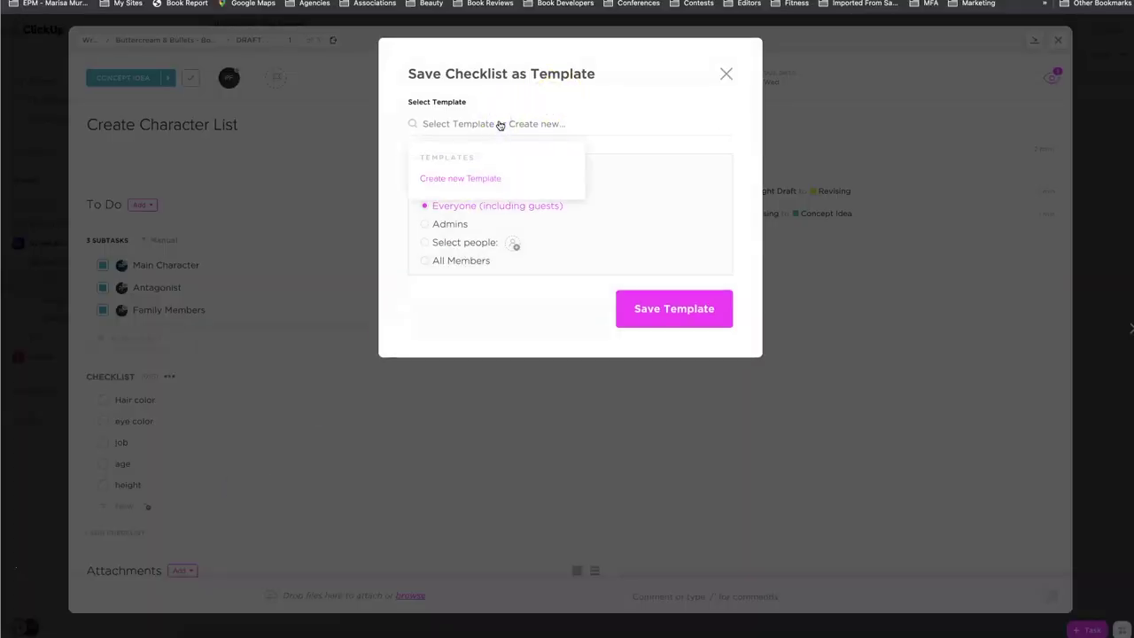
type("Character Checklist Items")
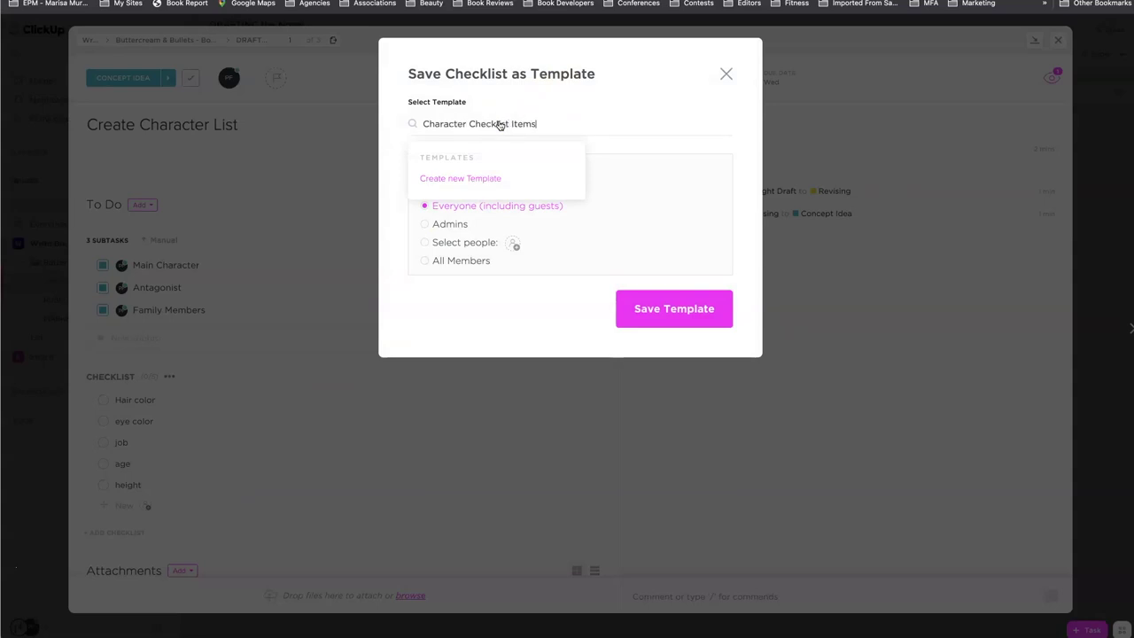
left_click(633, 310)
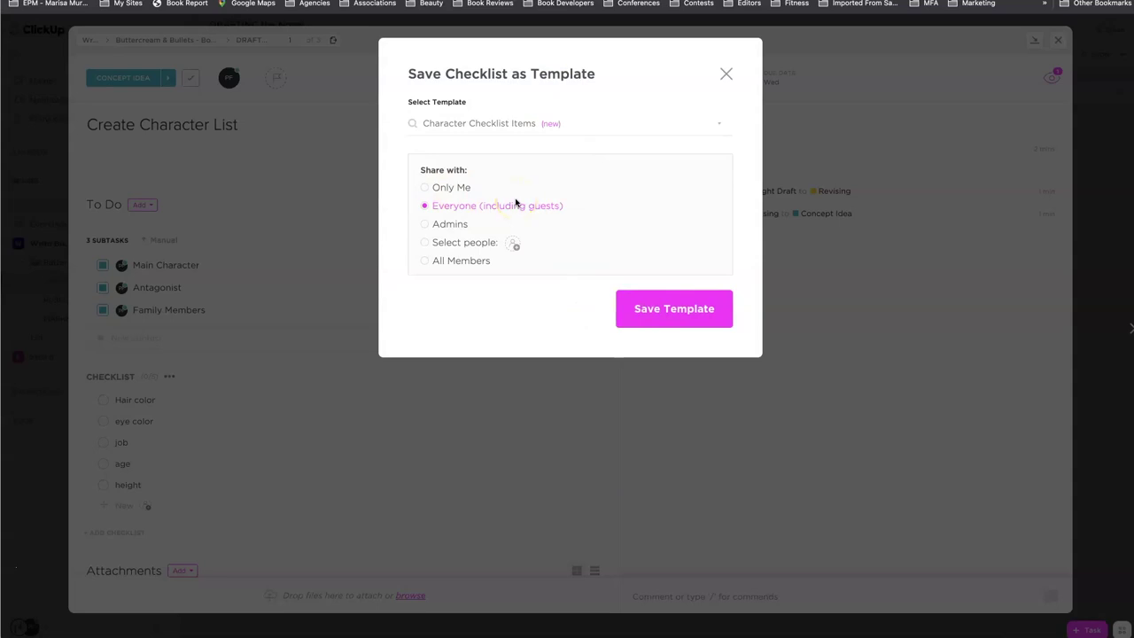
left_click(652, 300)
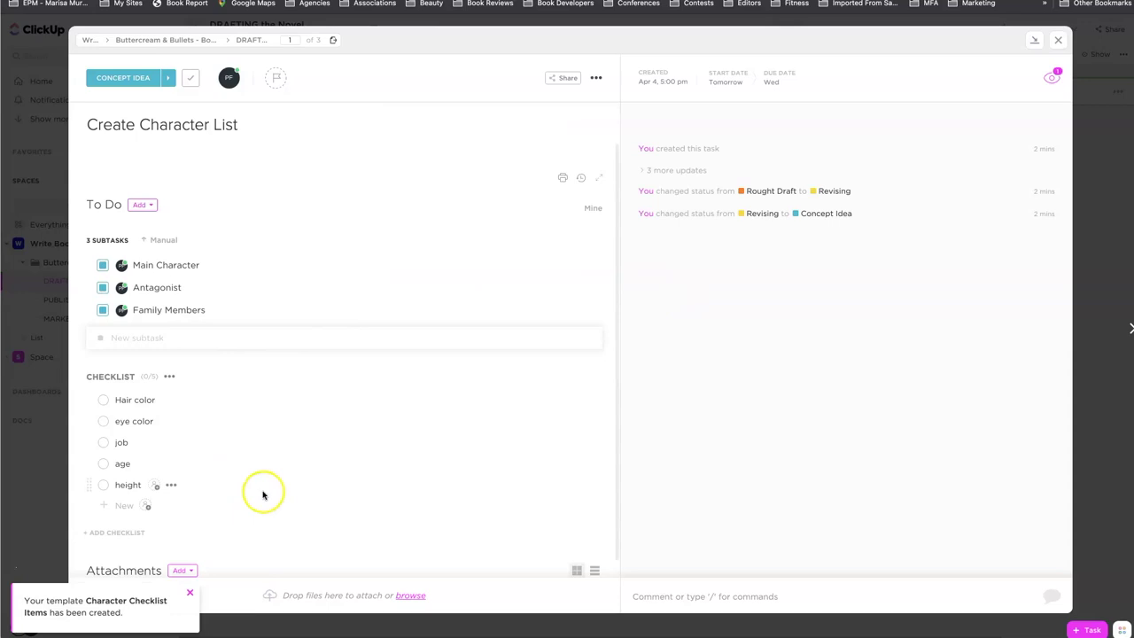
mouse_move(118, 536)
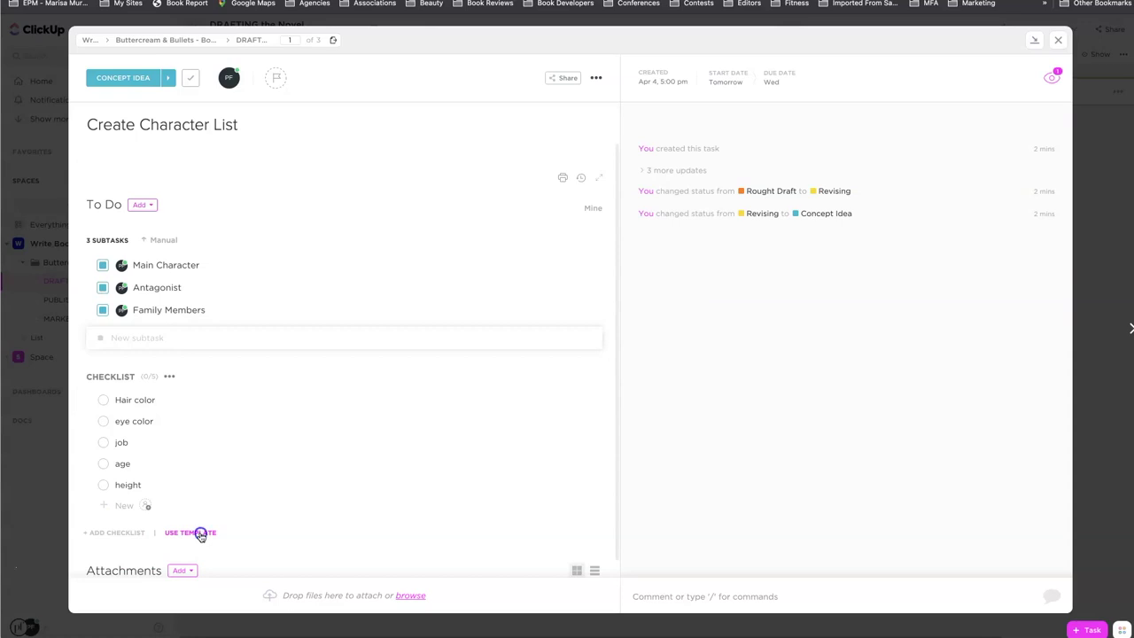
- Add a checklist to the task from the Character Checklist Items template
left_click(201, 534)
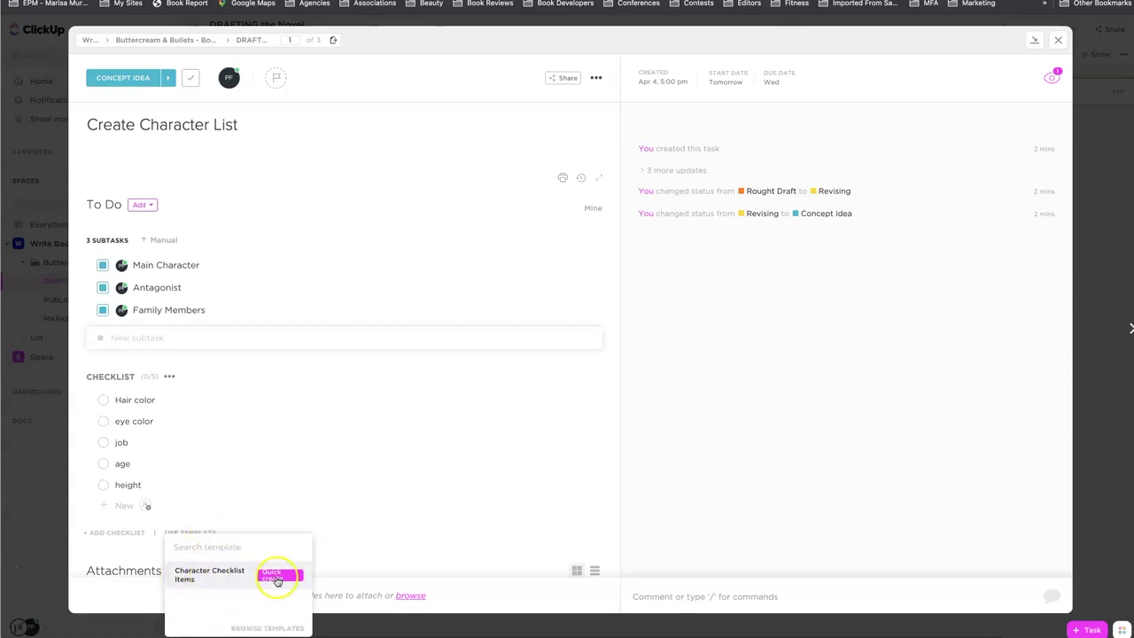
left_click(277, 578)
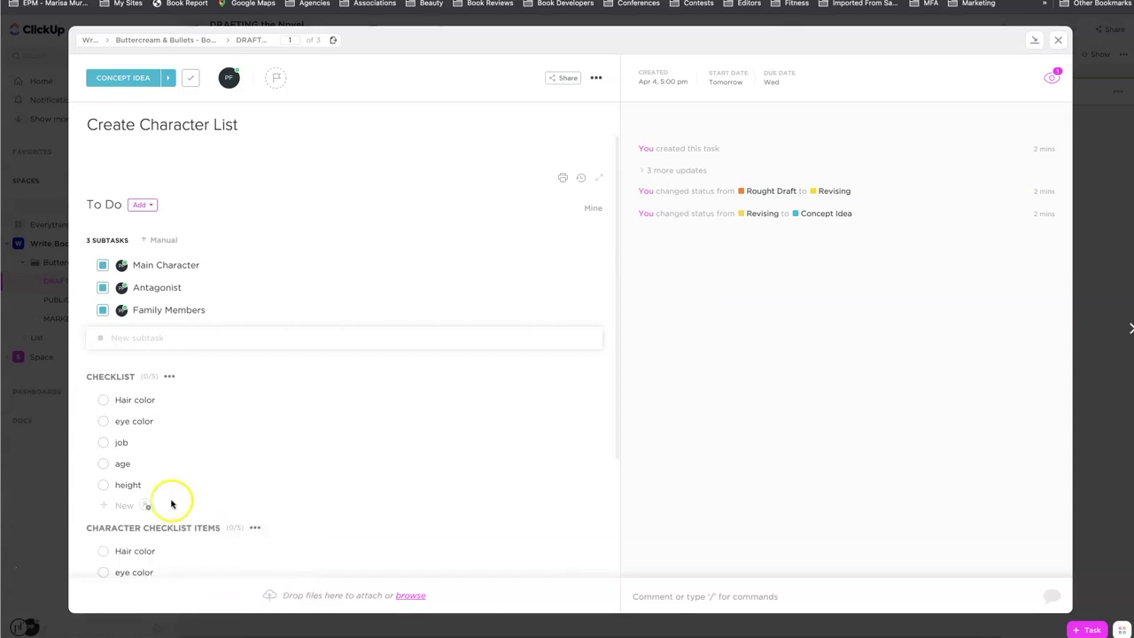
scroll(203, 514, "down", 4)
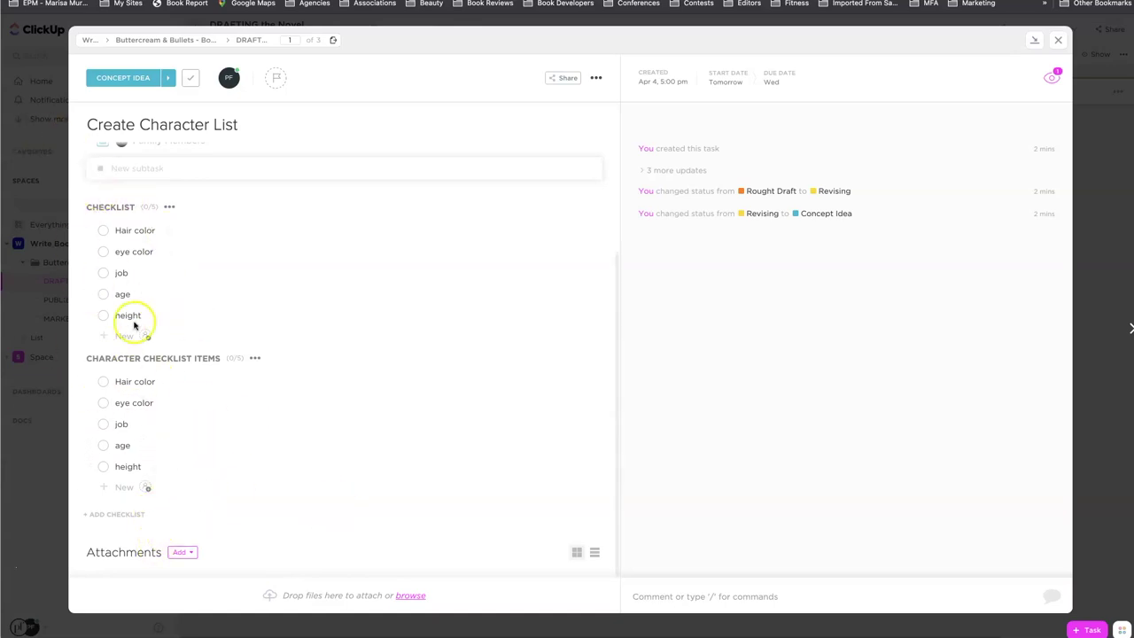
scroll(296, 298, "up", 4)
scroll(278, 324, "down", 4)
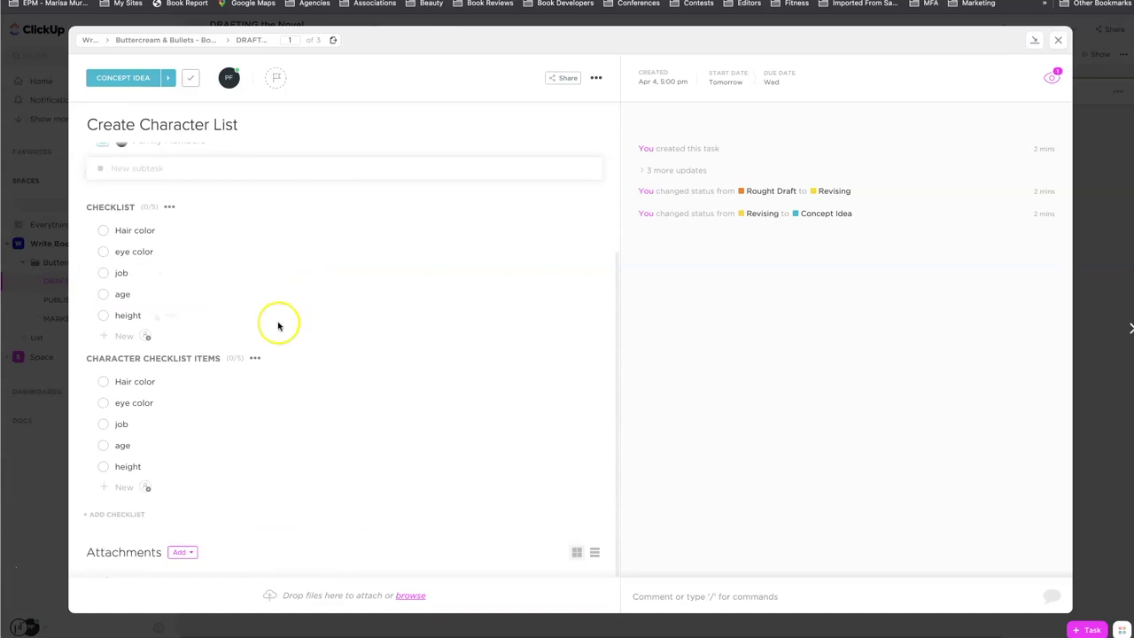
- Delete the original checklist and close the task to return to the DRAFTING the Novel board
left_click(169, 207)
left_click(229, 336)
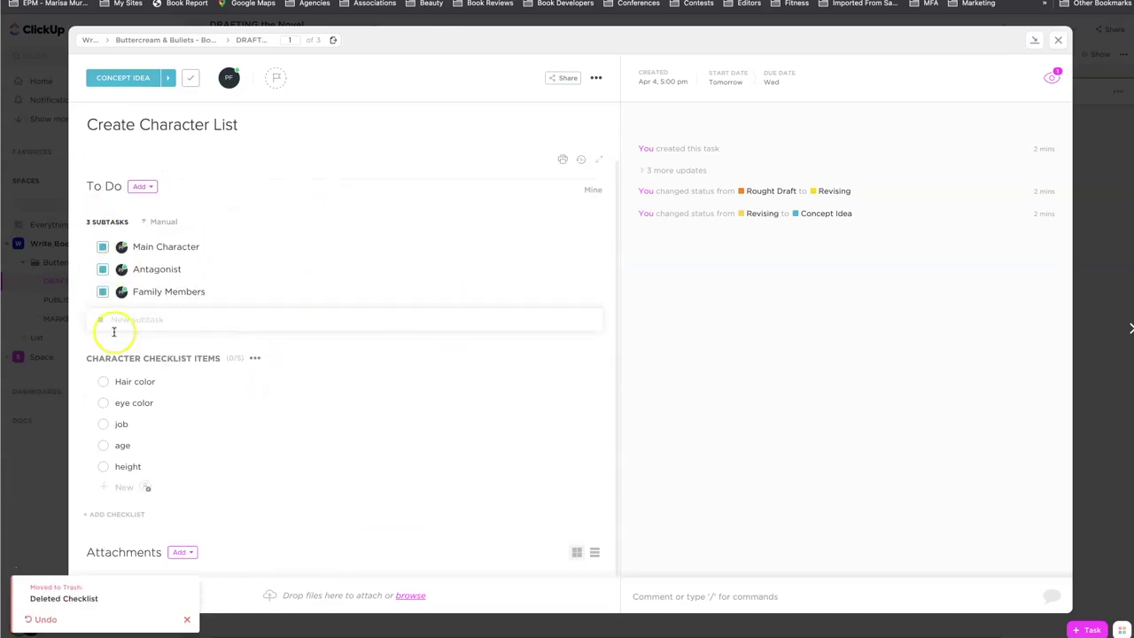
left_click_drag(114, 357, 228, 360)
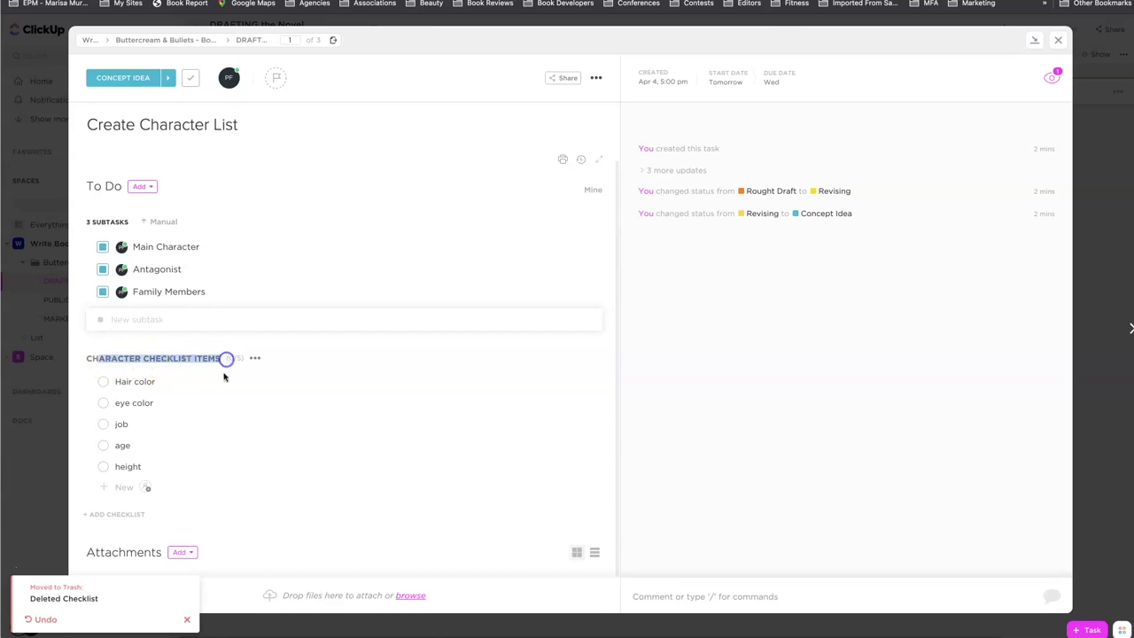
left_click(221, 398)
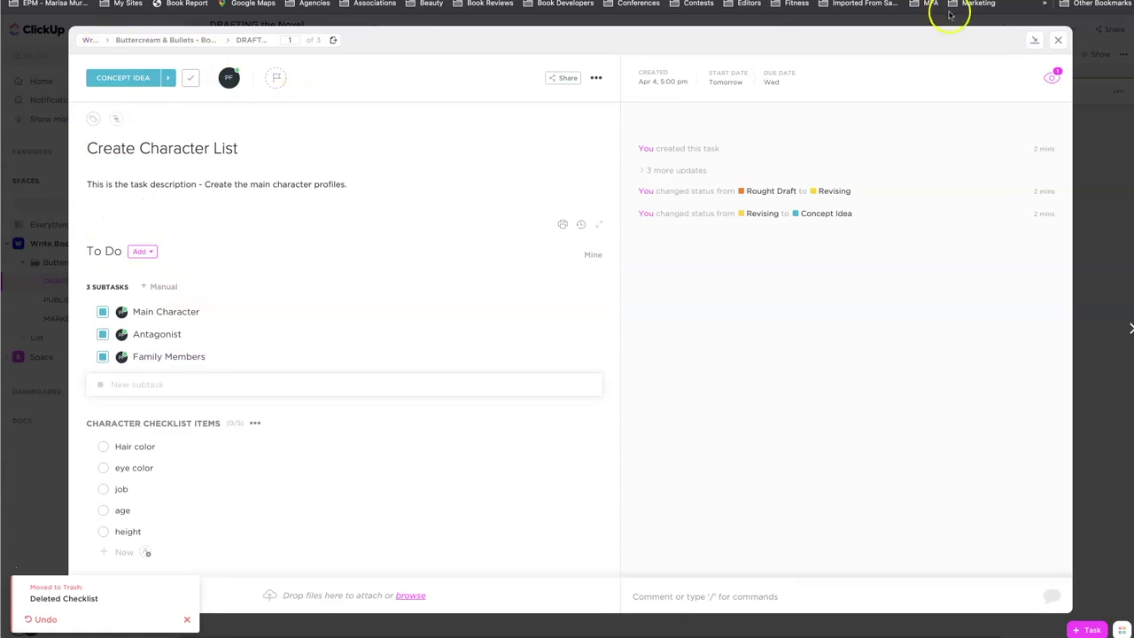
left_click(1058, 43)
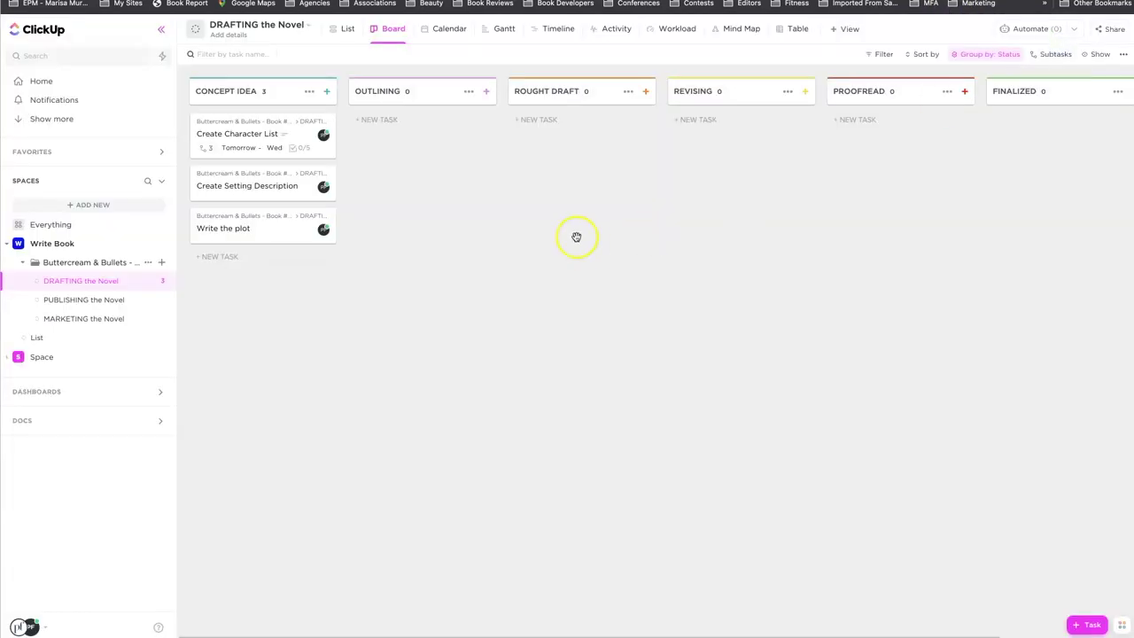
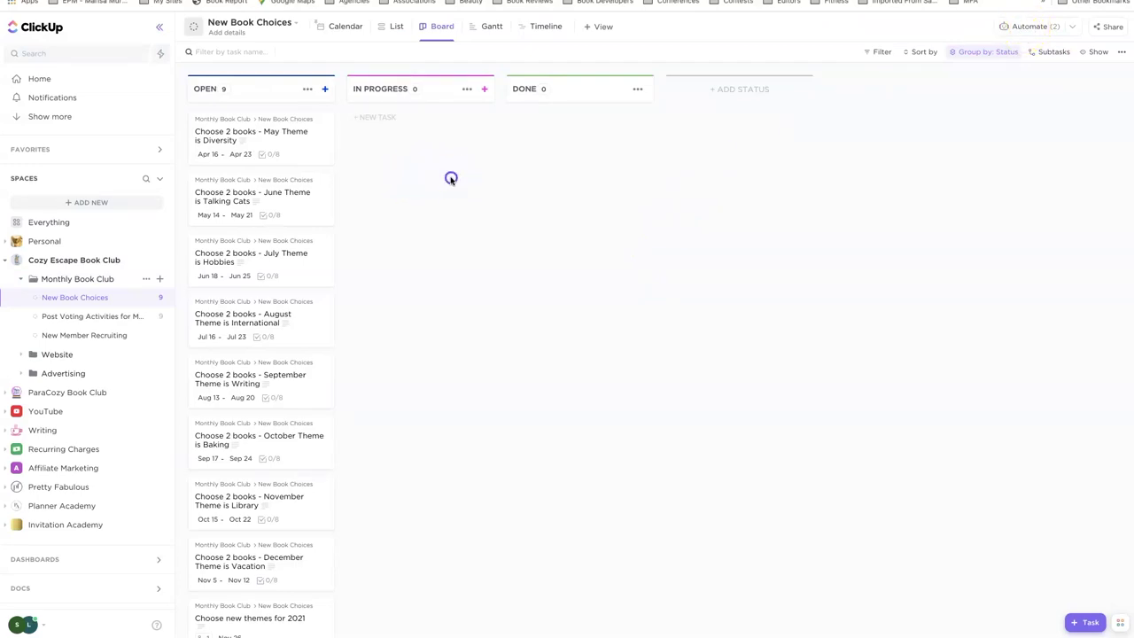
- Collapse the Cozy Escape Book Club space and bring up automation options for New Book Choices
left_click(5, 261)
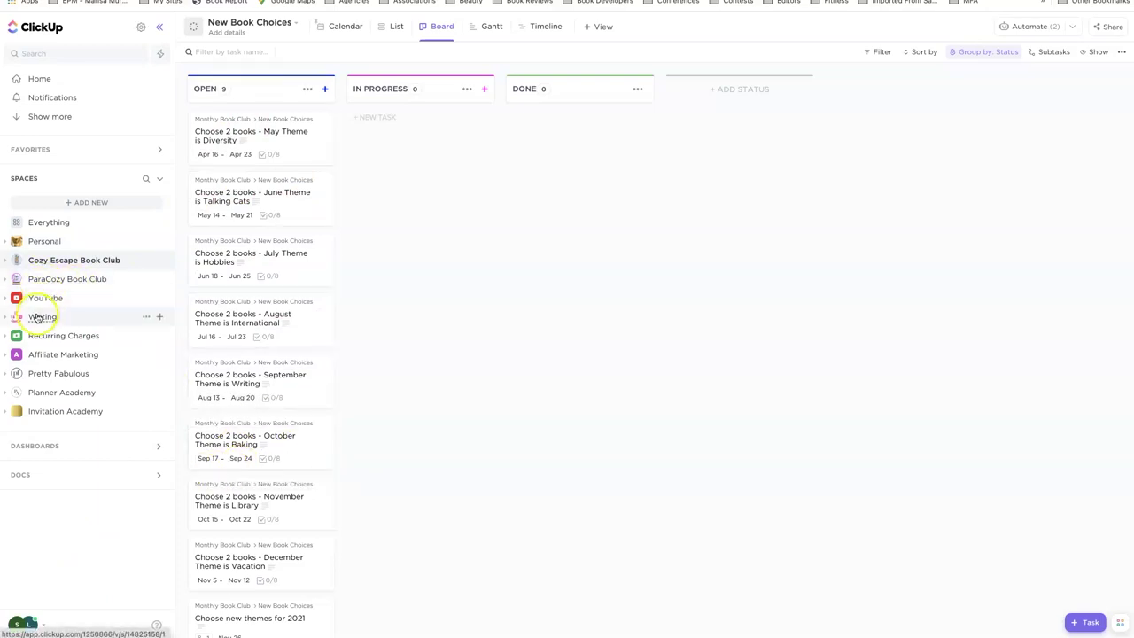
left_click(1068, 26)
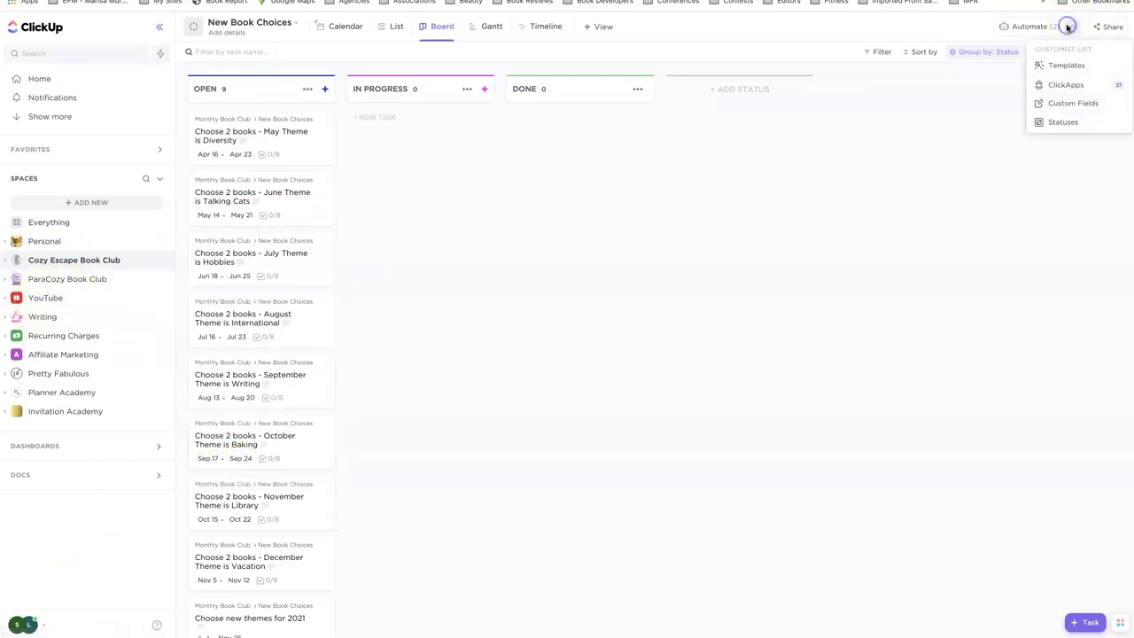
left_click(1031, 25)
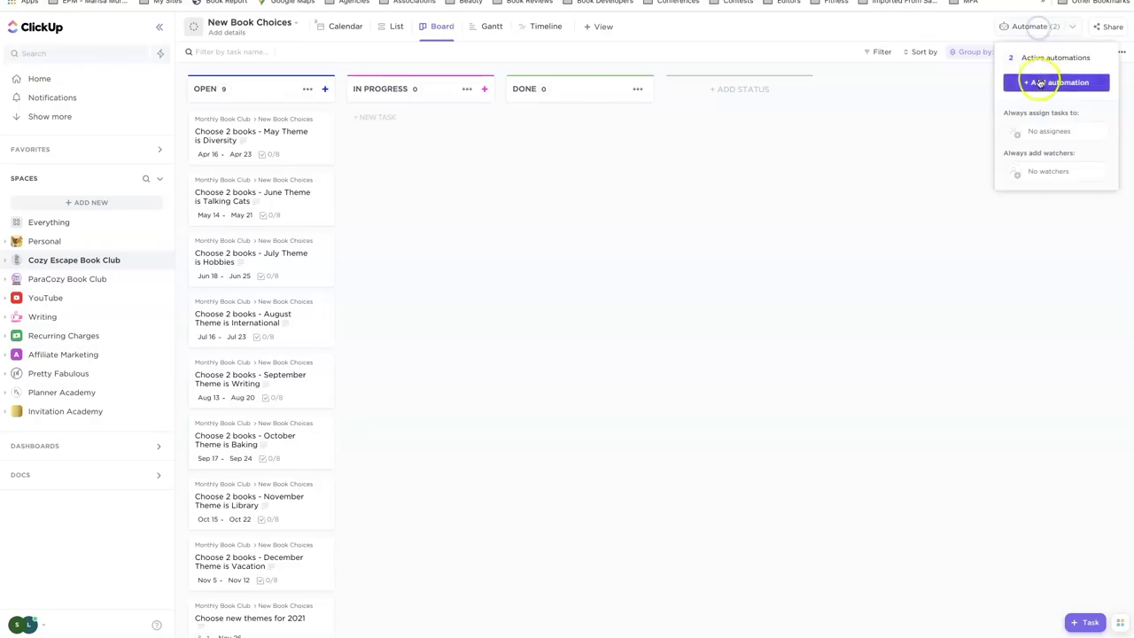
- Add the Email 'Due date arrives then send email' automation, sending from the business email account
left_click(1041, 82)
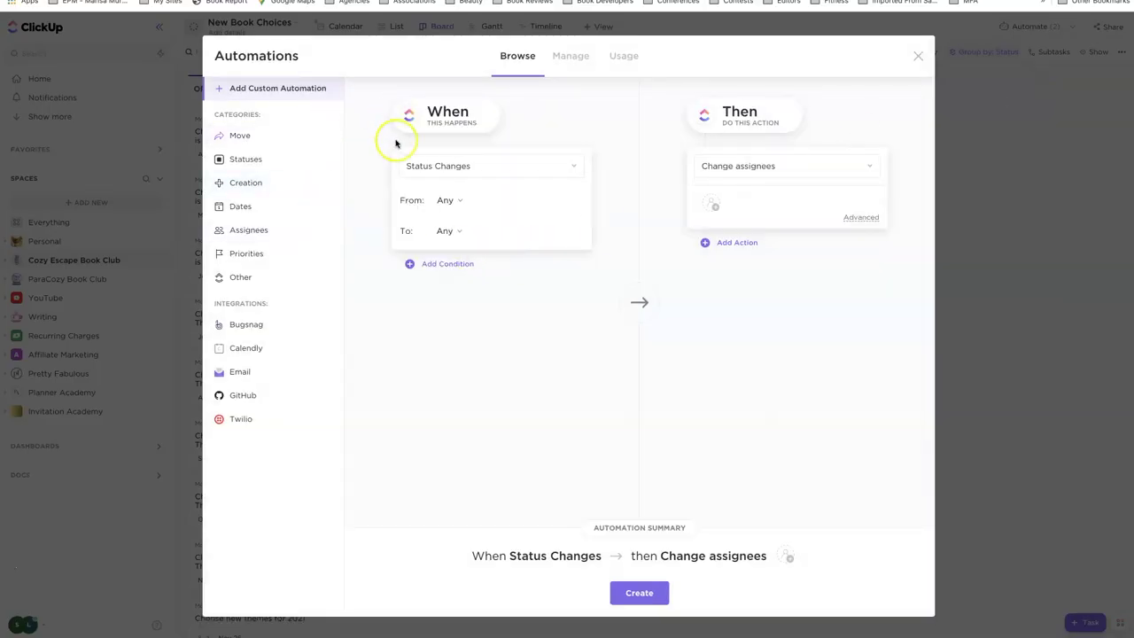
left_click(230, 373)
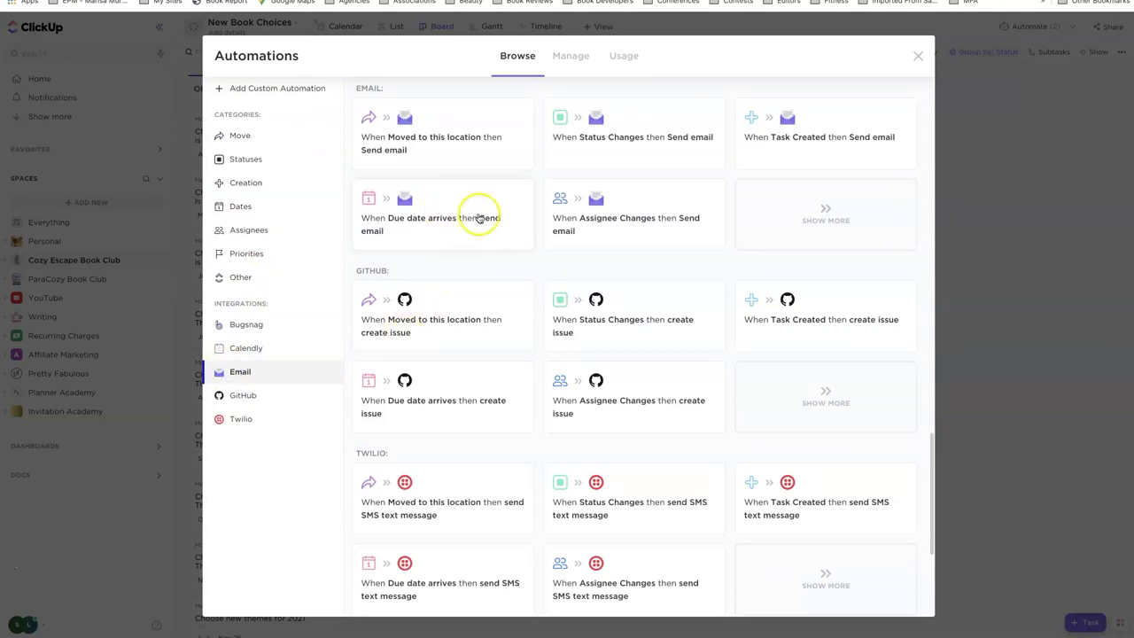
left_click(478, 209)
left_click(582, 321)
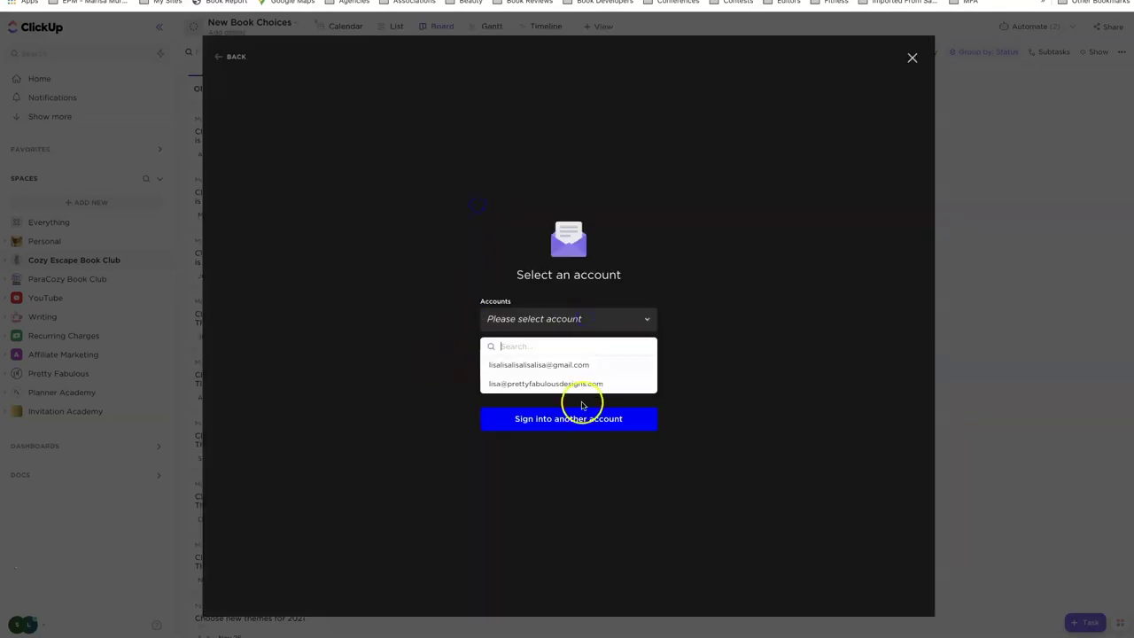
left_click(576, 384)
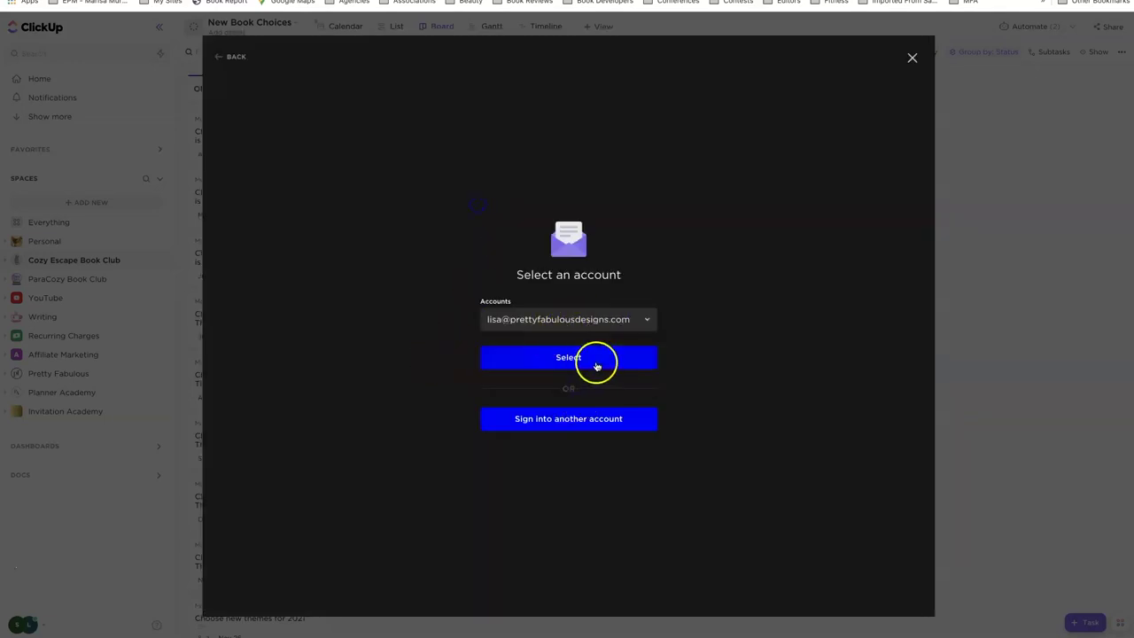
left_click(596, 361)
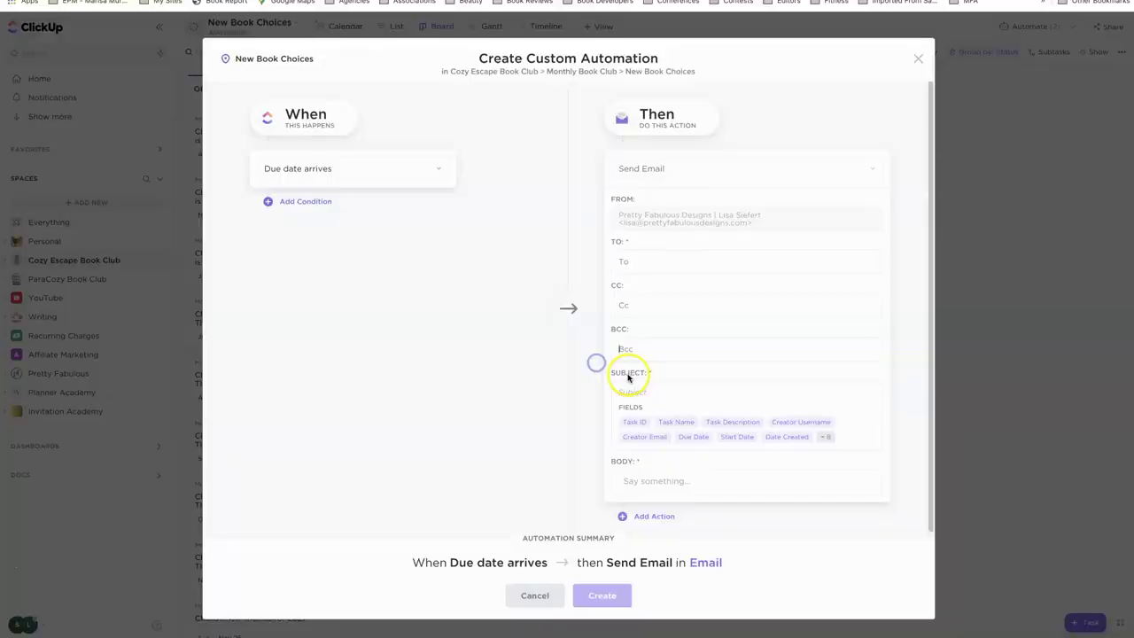
- Enter the recipient's email address, use Task Name as subject, and begin the body with 'Hi there'
left_click(648, 259)
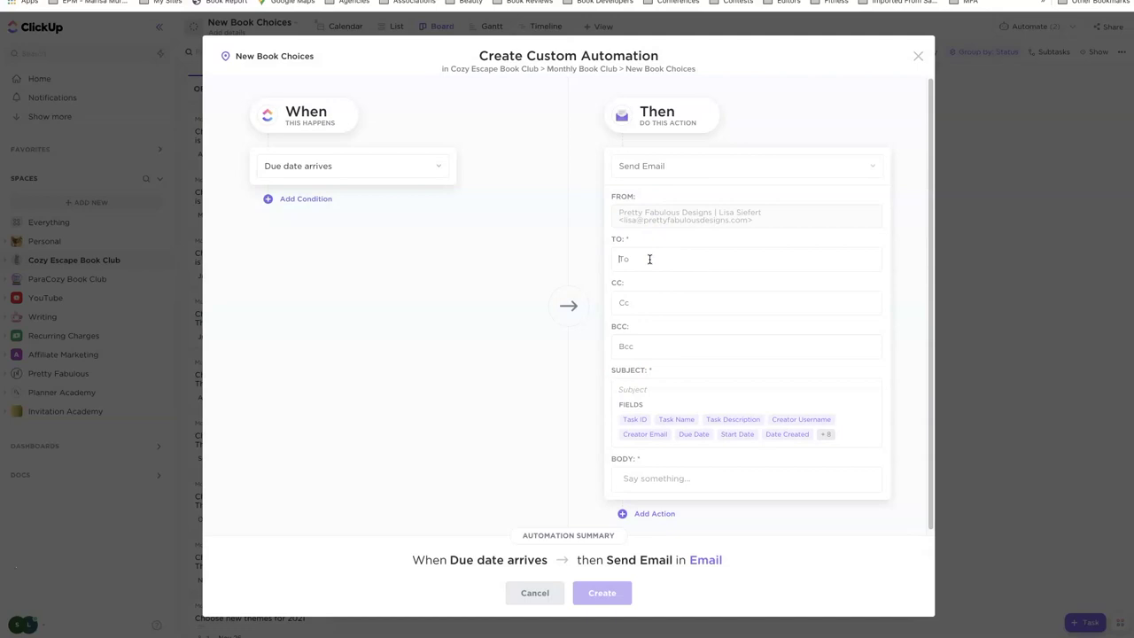
left_click(671, 385)
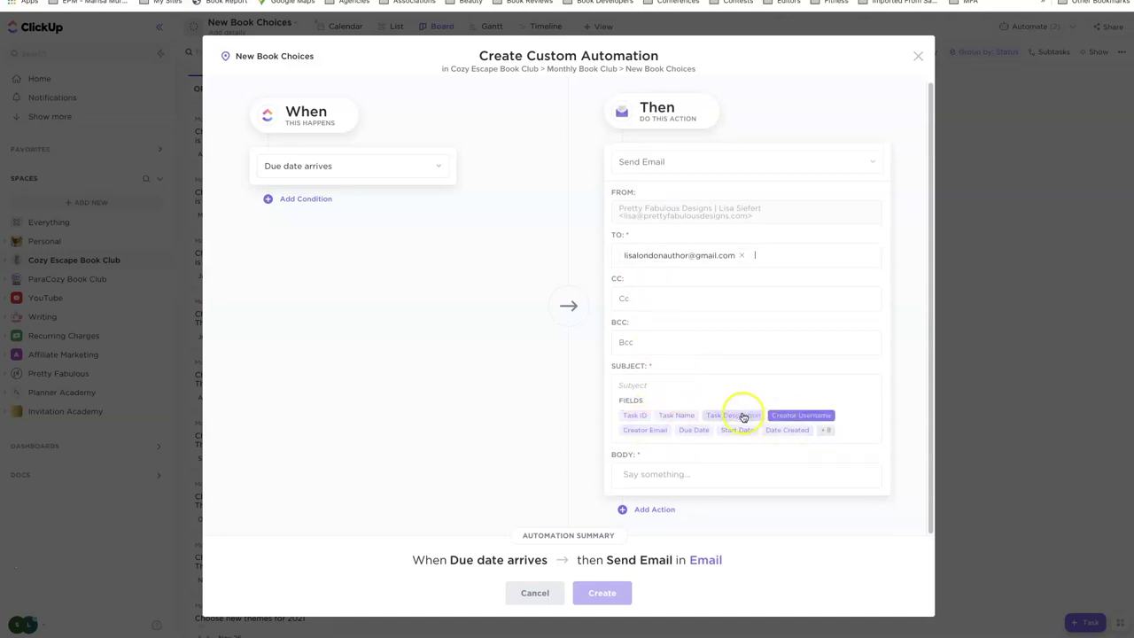
left_click(689, 415)
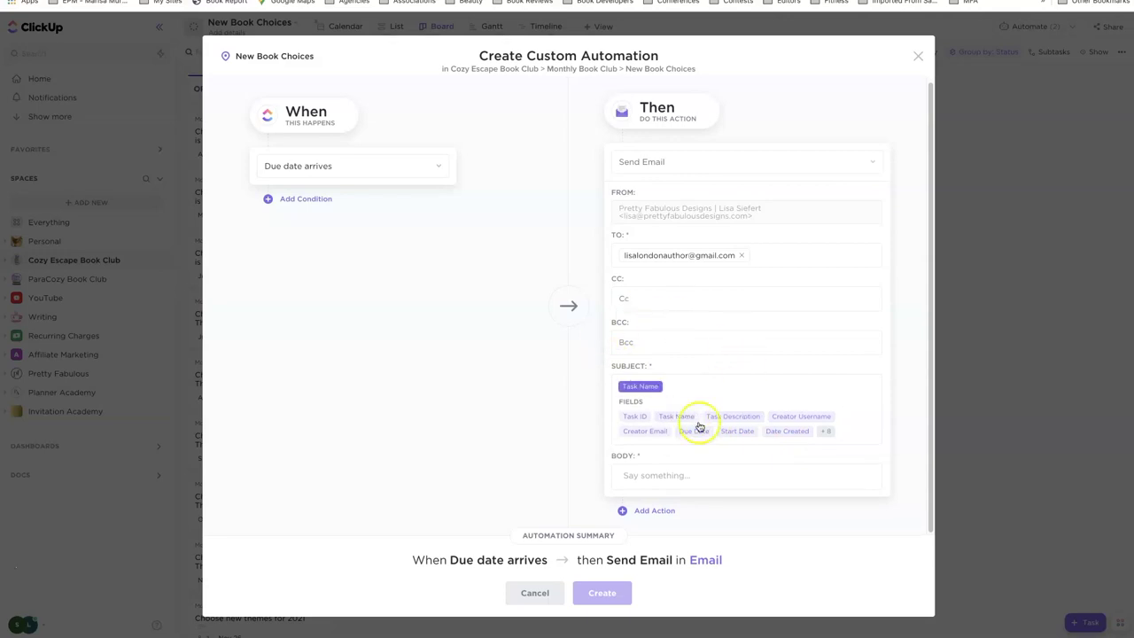
left_click(729, 474)
type("Hi there! It's time to start working on our project - we're at step")
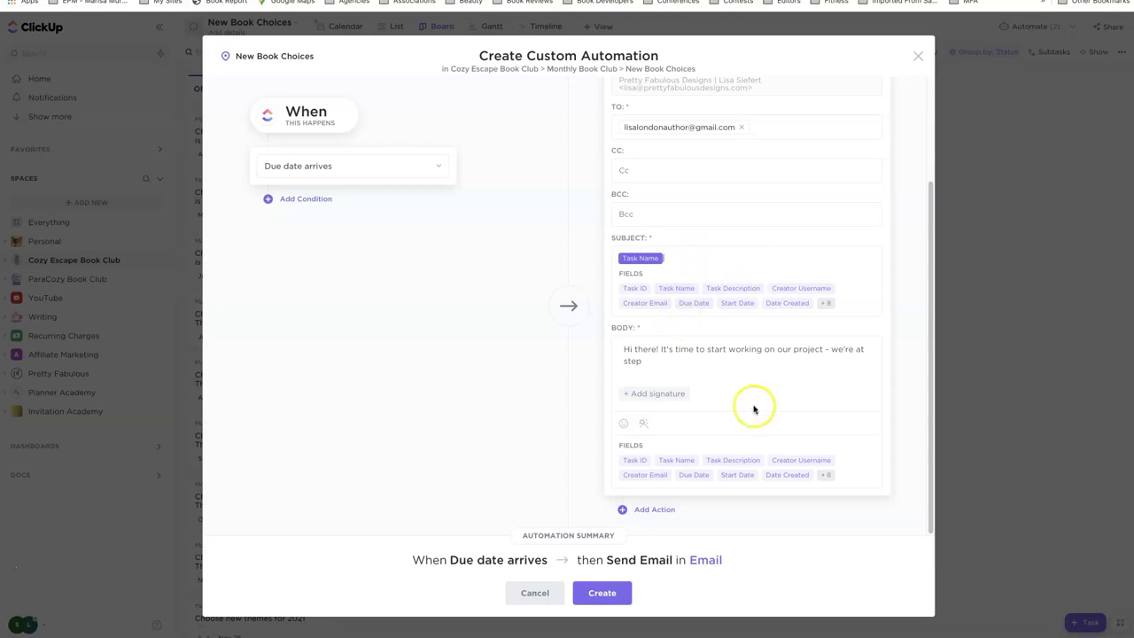
- Insert the Task Name and Task Description fields into the email body
left_click(683, 462)
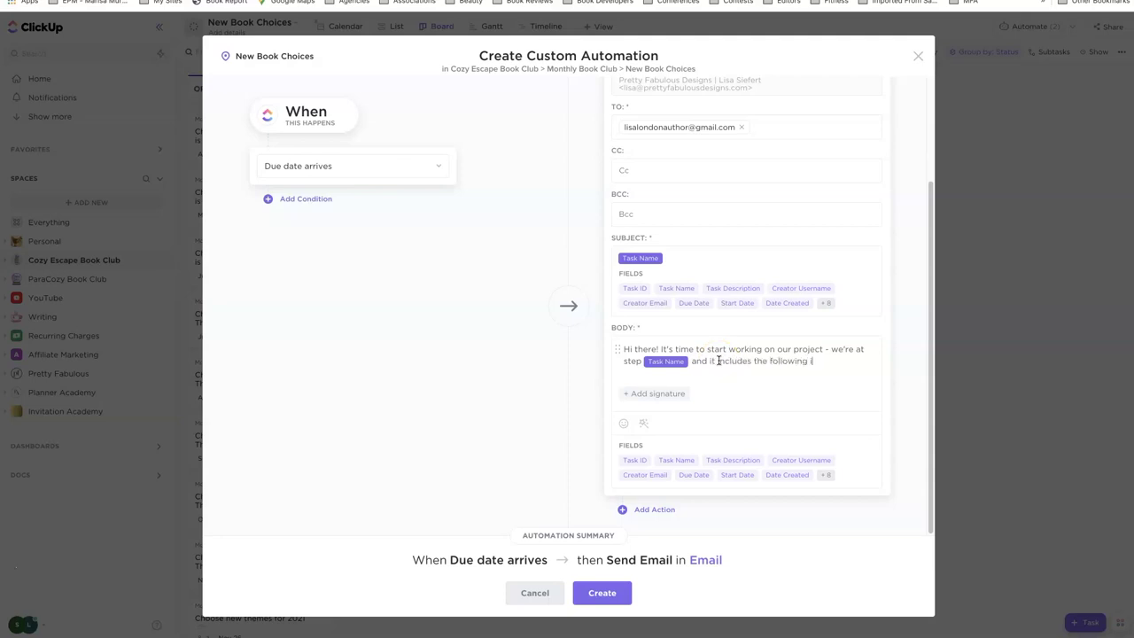
type(":")
key("Return")
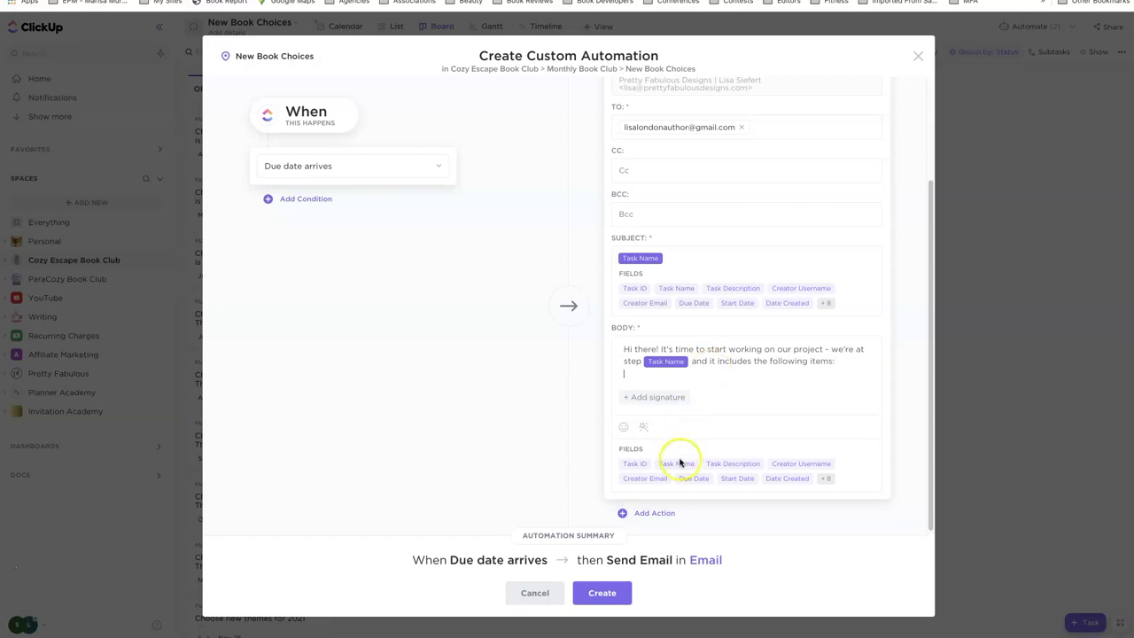
left_click(738, 464)
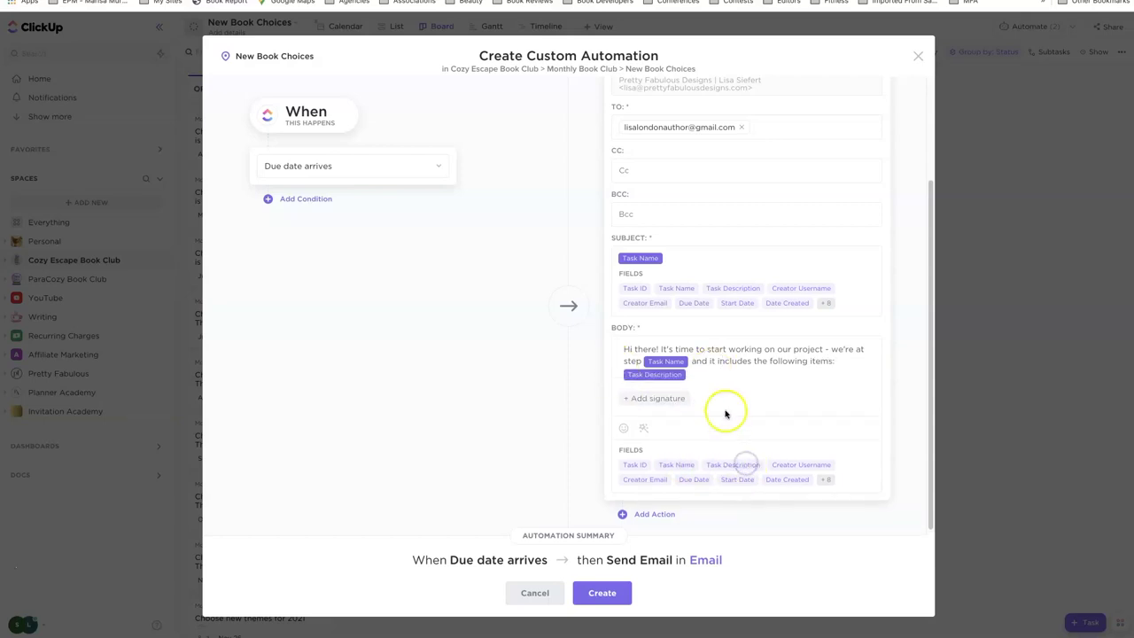
left_click(824, 480)
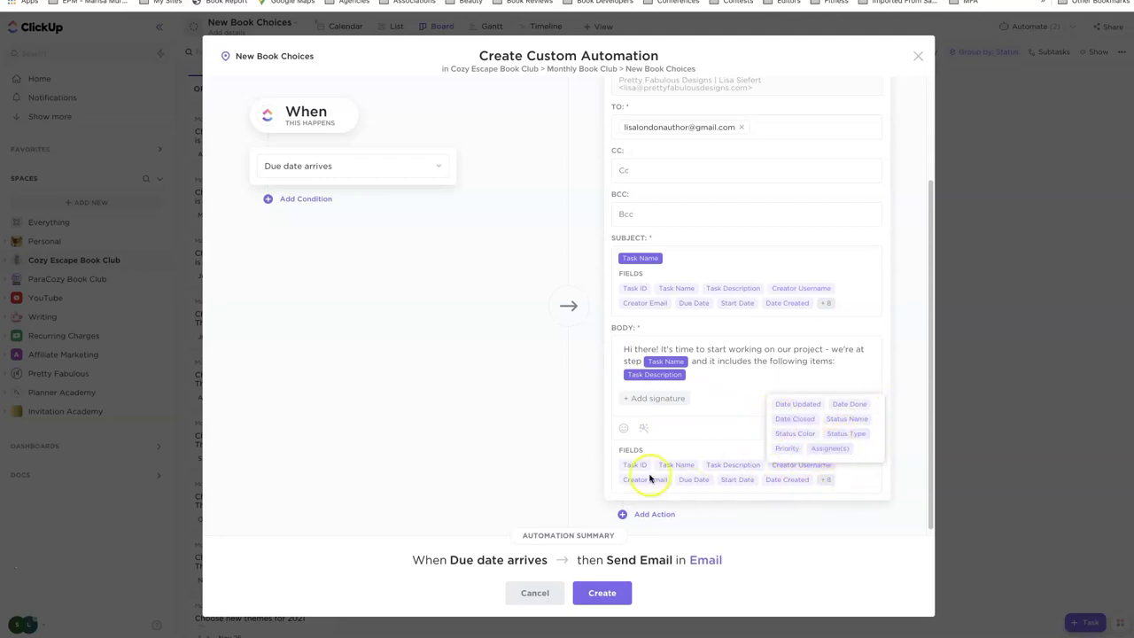
left_click(805, 505)
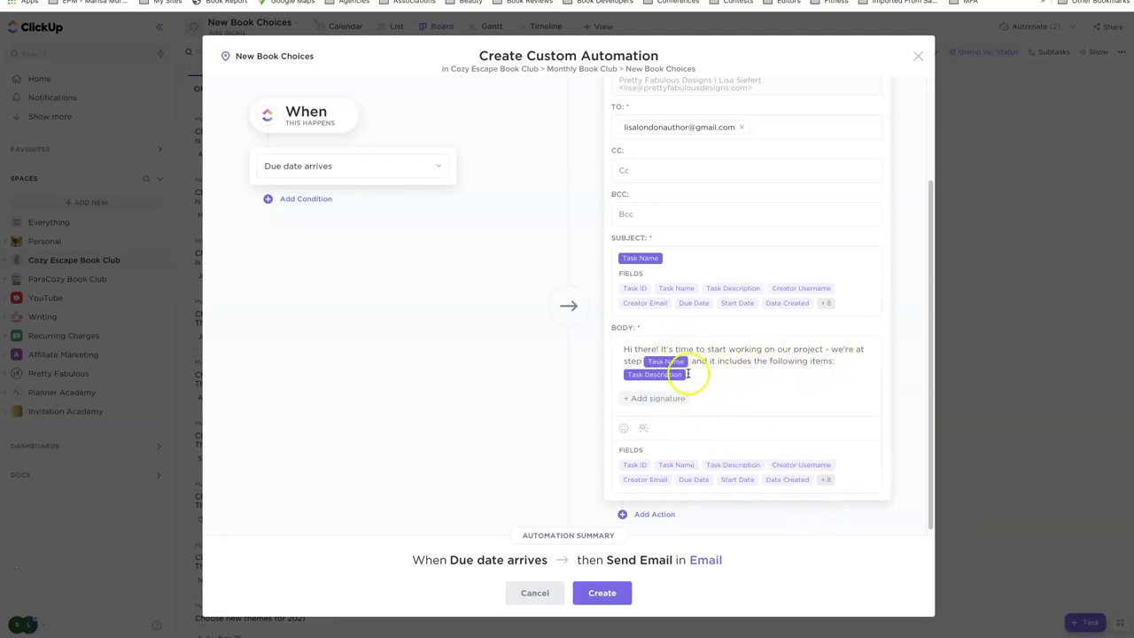
- Append the author's book signature and create the due-date email automation
left_click(664, 401)
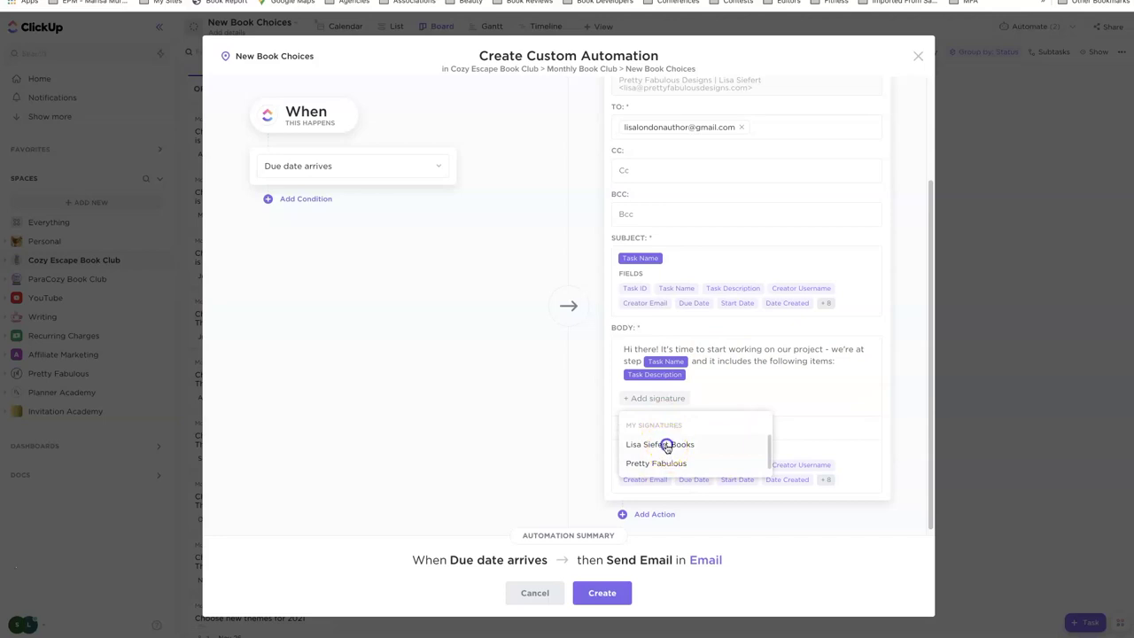
left_click(667, 445)
scroll(739, 425, "down", 1)
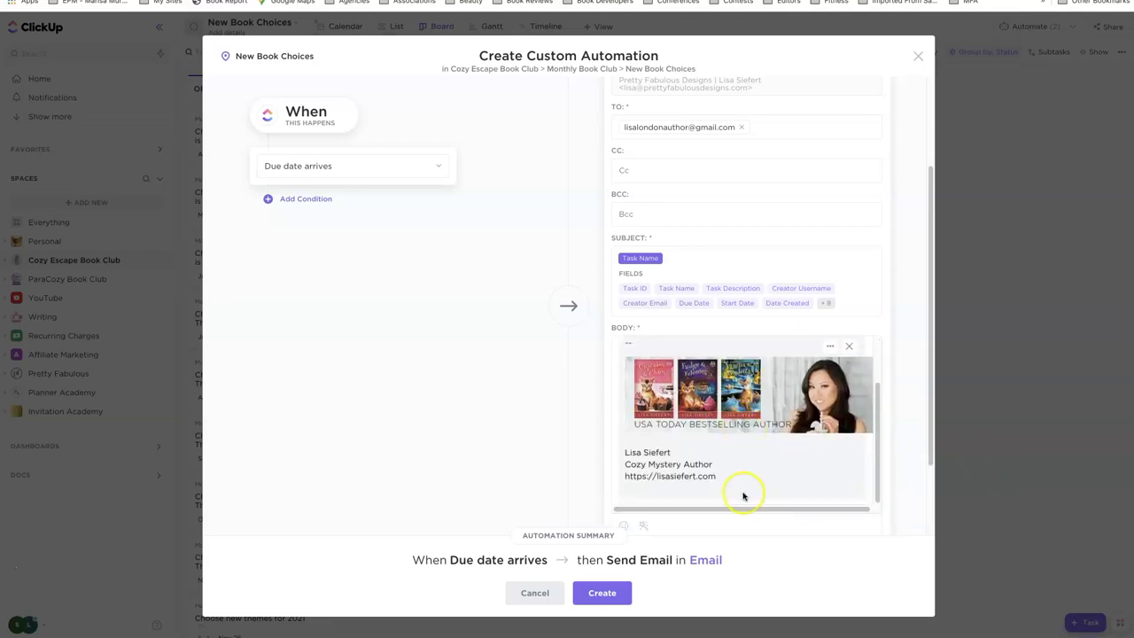
scroll(741, 492, "down", 1)
scroll(755, 451, "up", 2)
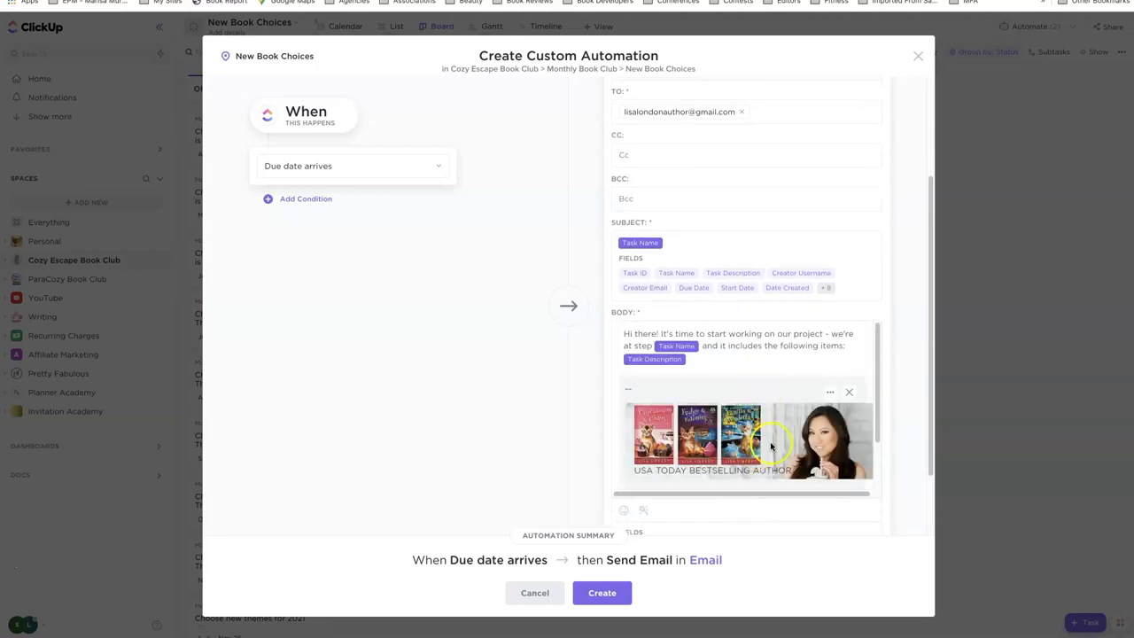
scroll(767, 448, "down", 2)
scroll(753, 449, "up", 2)
left_click(601, 593)
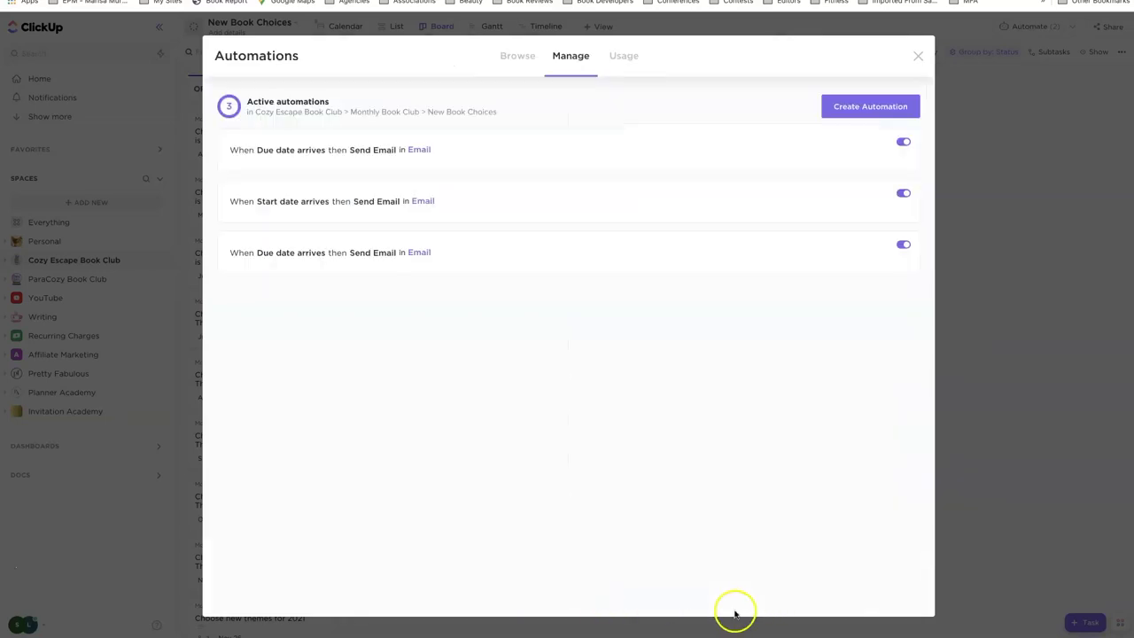
- Review the three active automations on New Book Choices, then close the automations panel
left_click(919, 60)
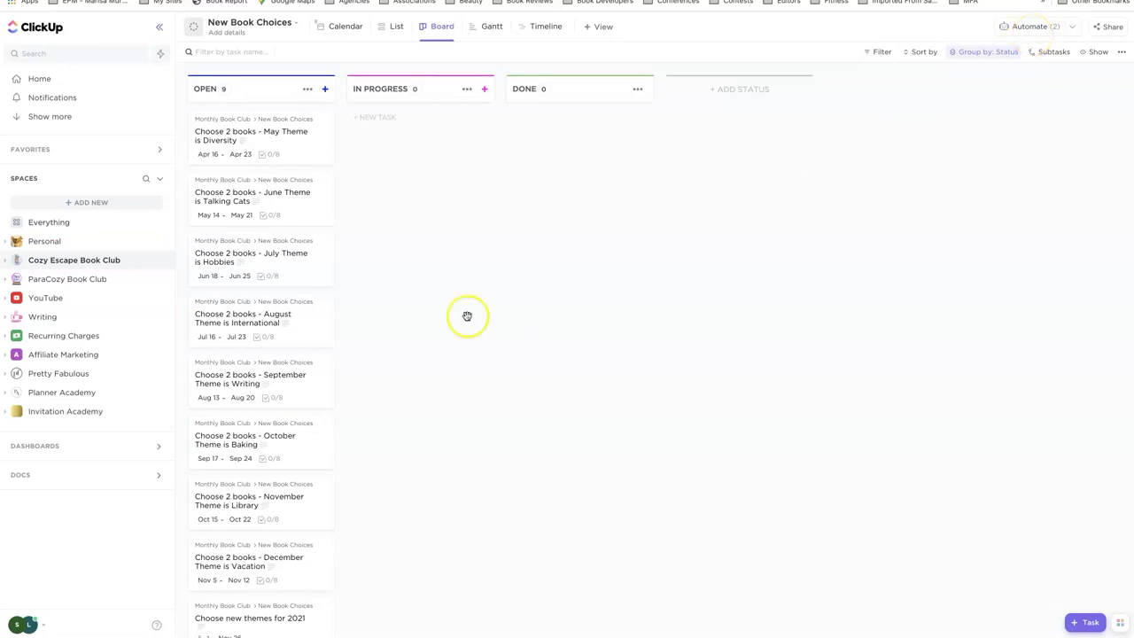
mouse_move(271, 139)
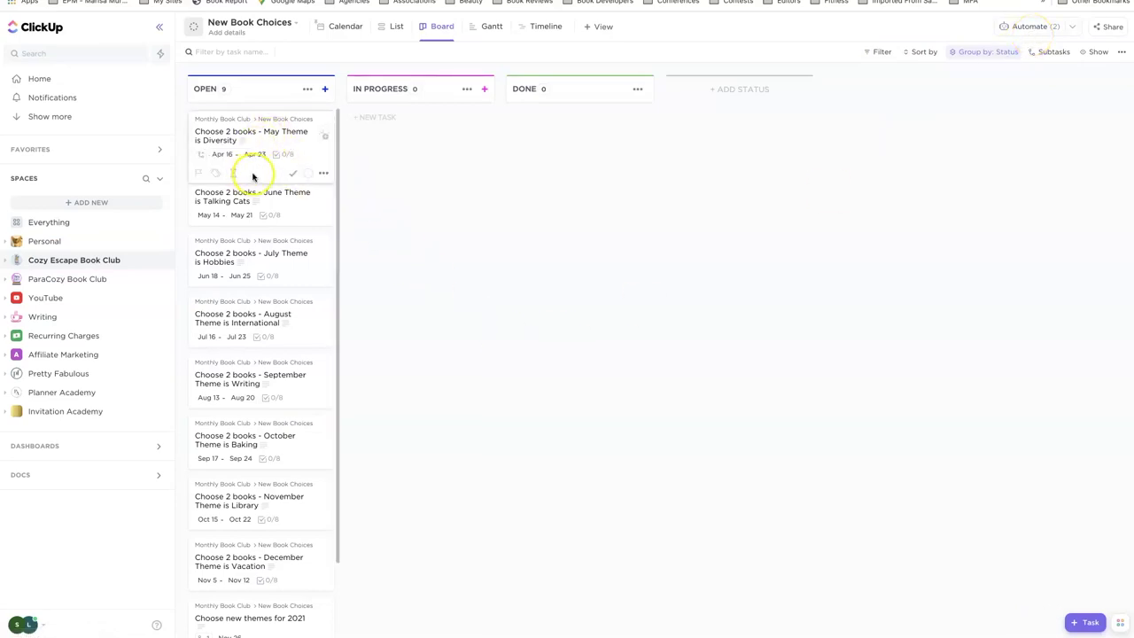
left_click(1024, 27)
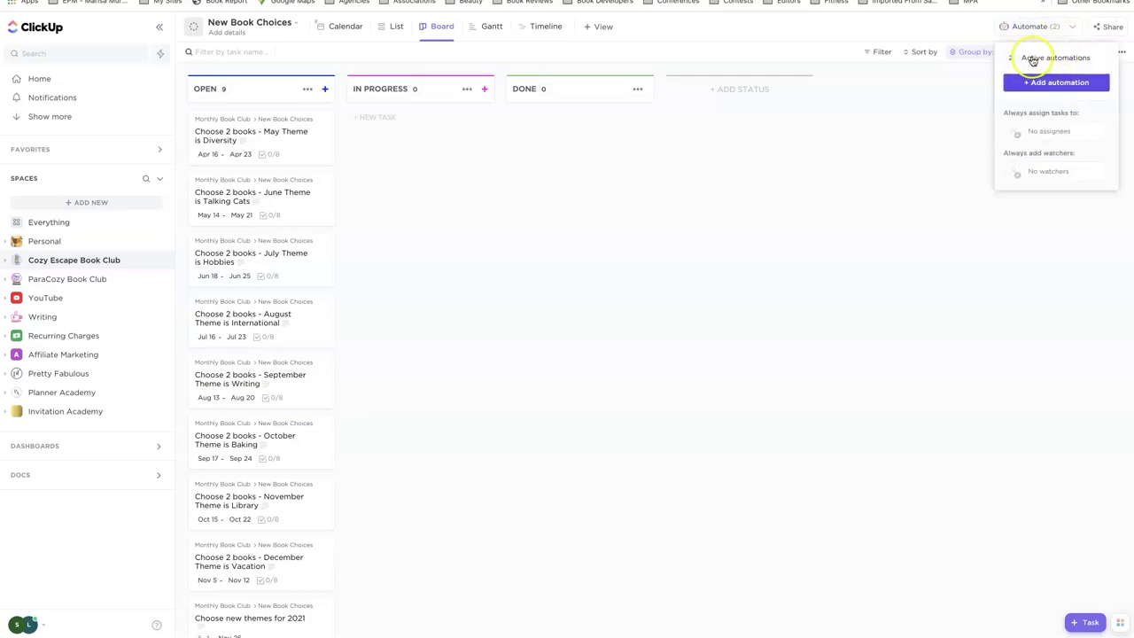
left_click(1044, 55)
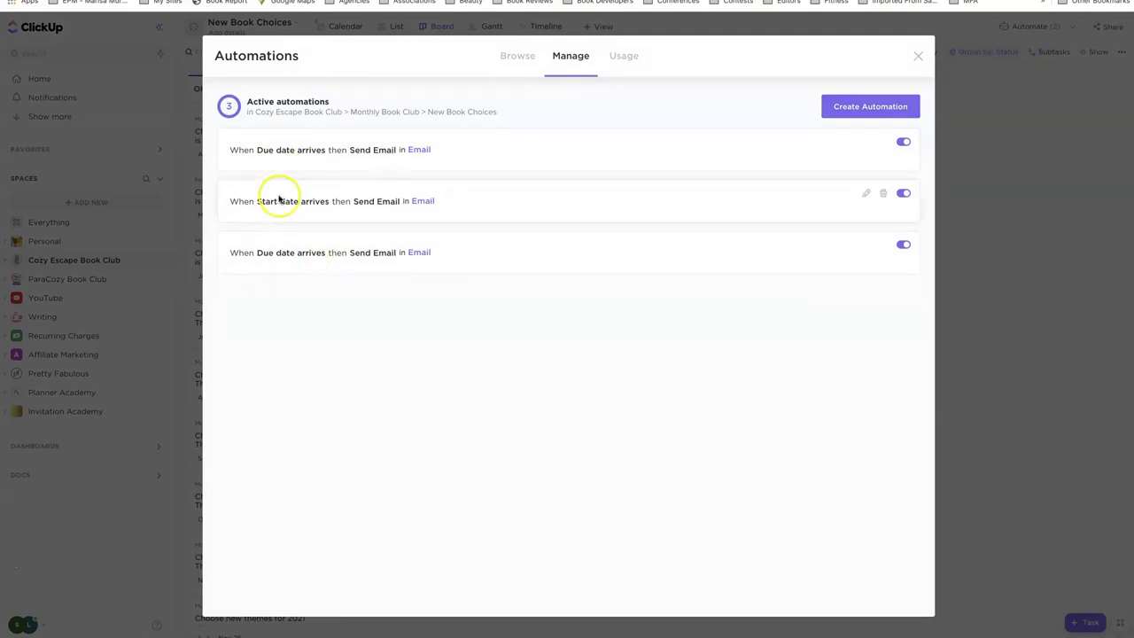
left_click(917, 54)
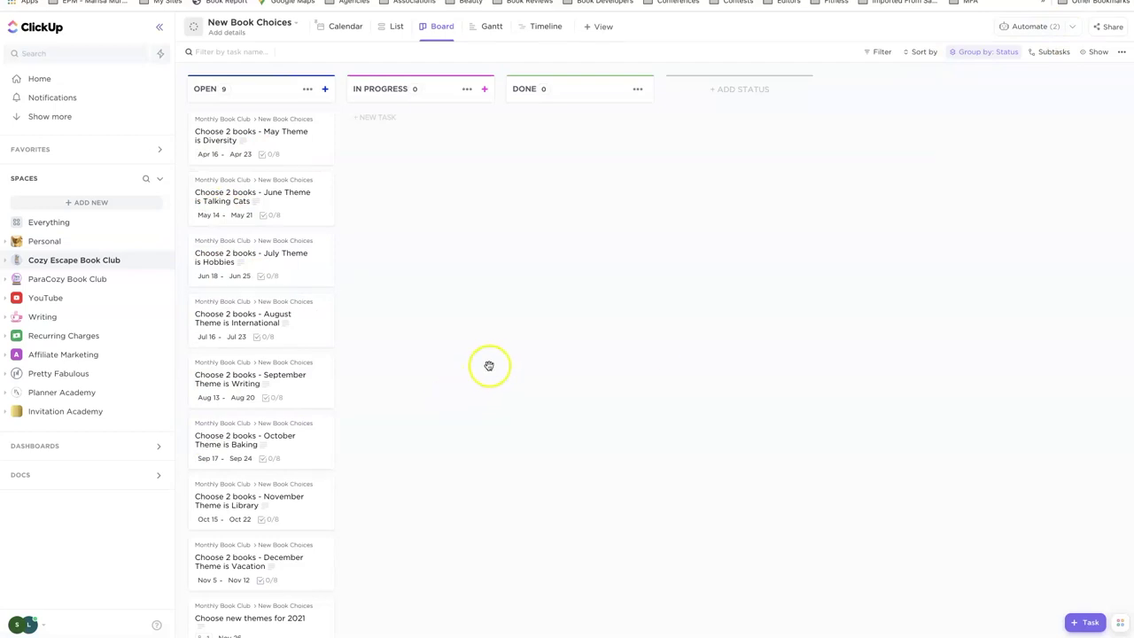
- Look over the Template Center's three saved templates, then reopen the workspace menu
left_click(41, 625)
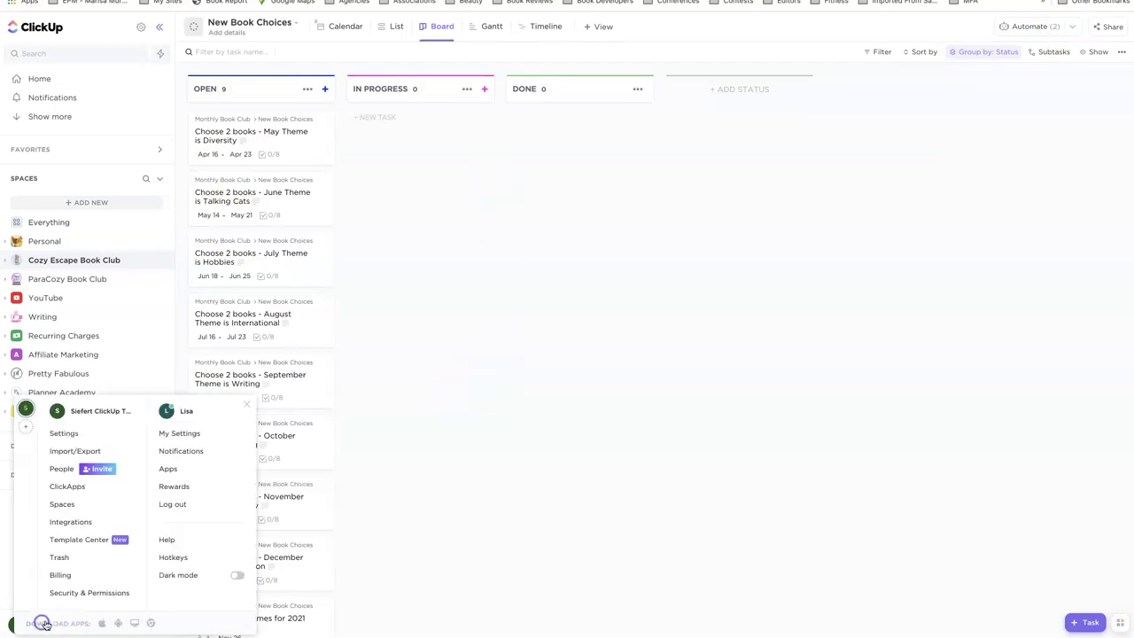
left_click(79, 539)
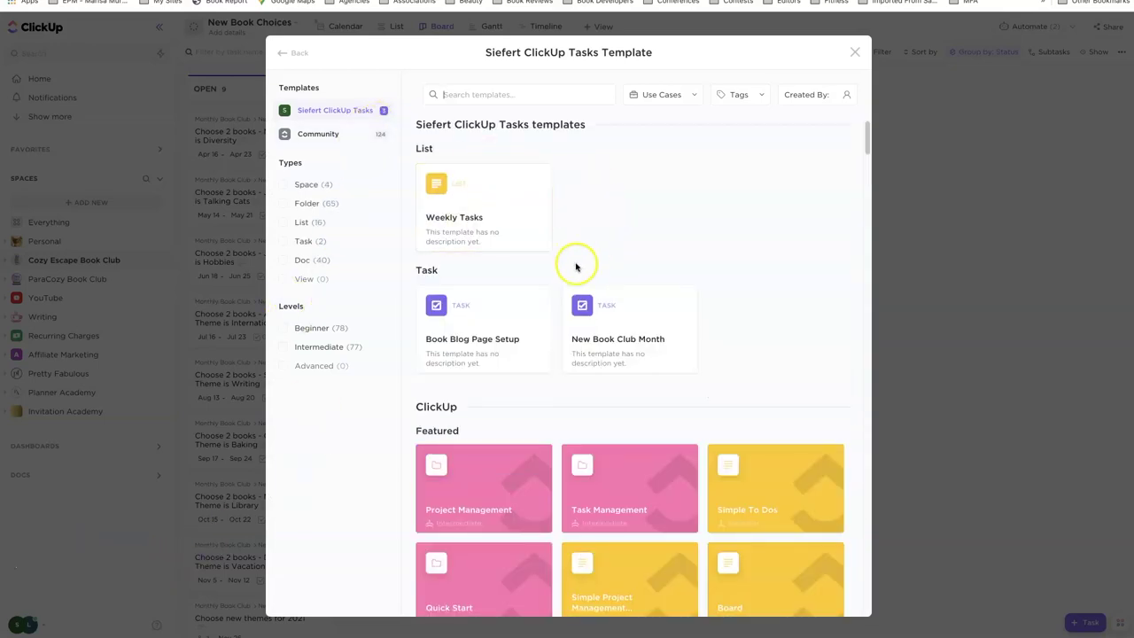
scroll(519, 357, "down", 5)
scroll(615, 328, "up", 5)
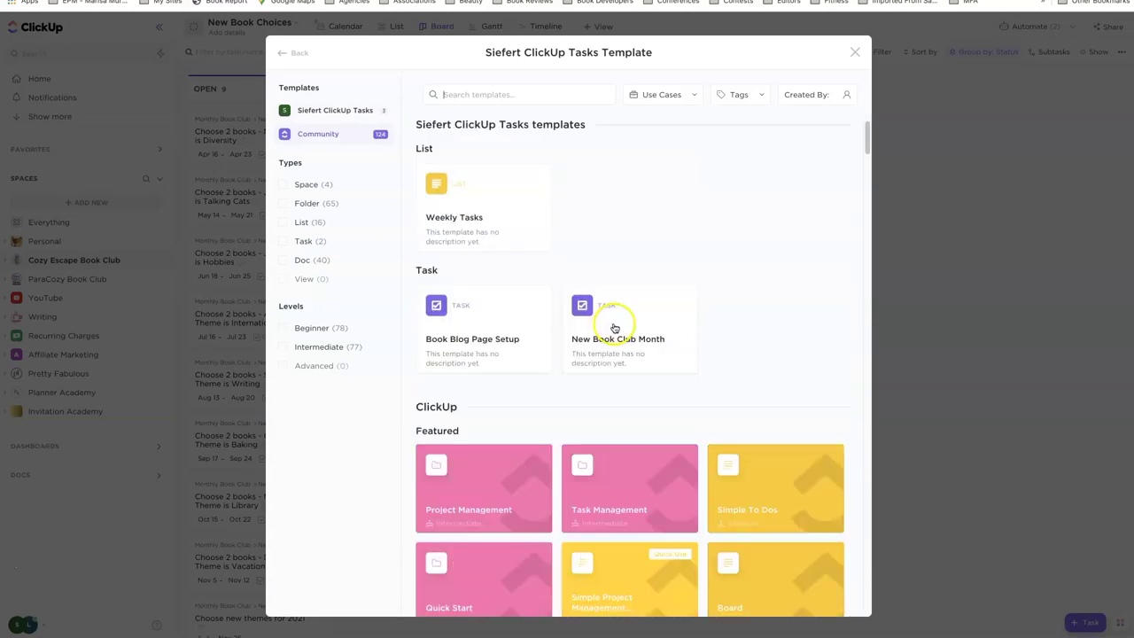
left_click(855, 53)
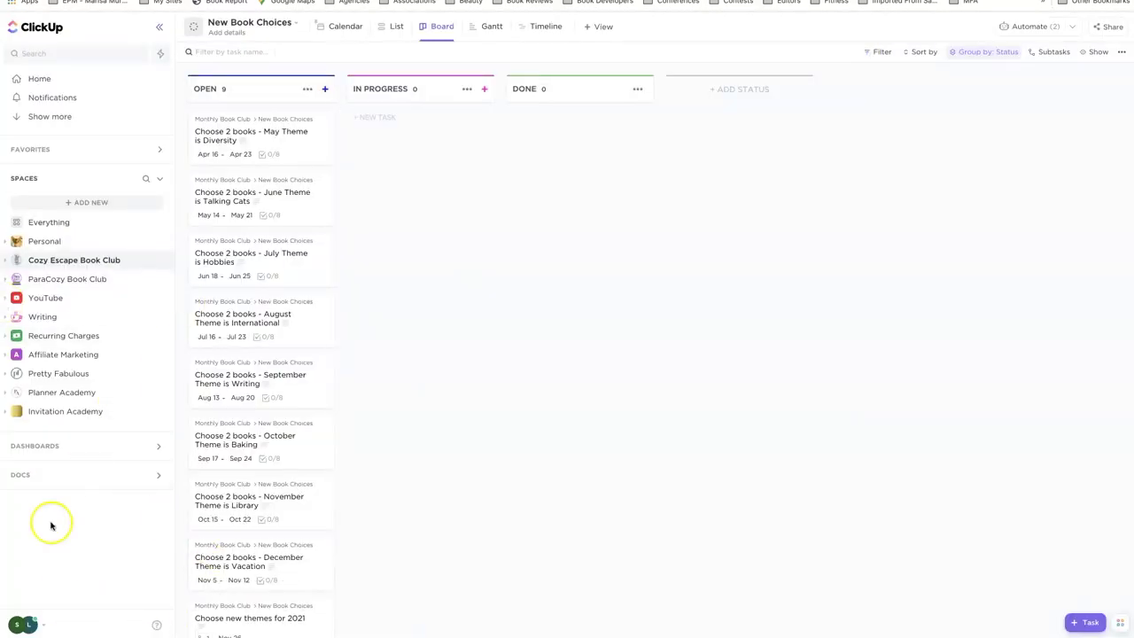
left_click(19, 625)
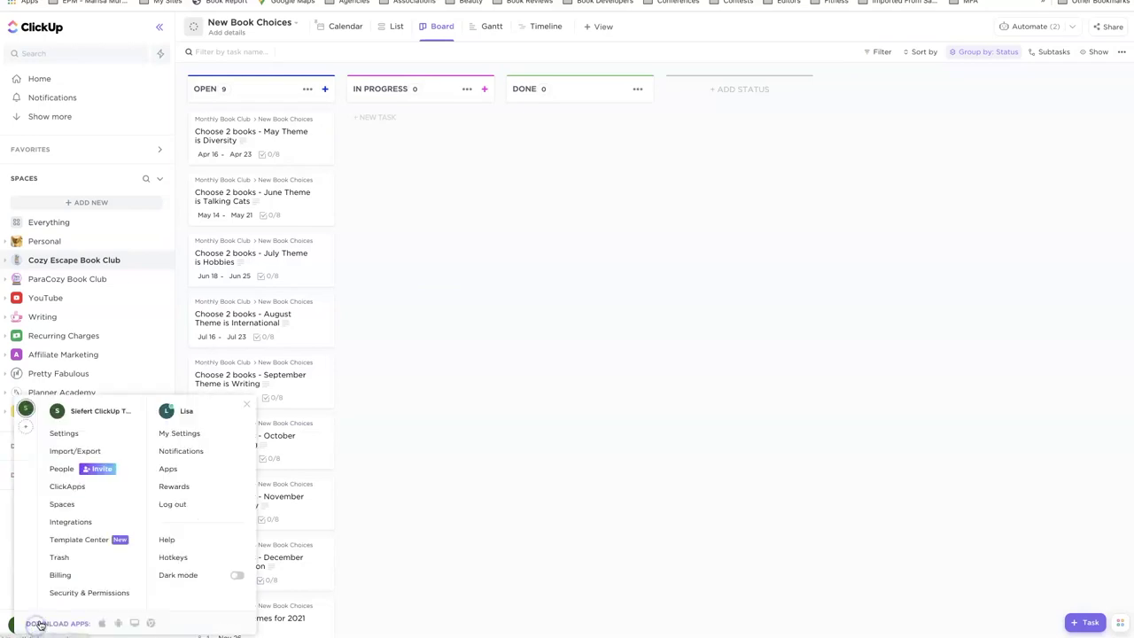
- Go to workspace Settings > Integrations and open the Email integration with its two linked accounts
left_click(66, 434)
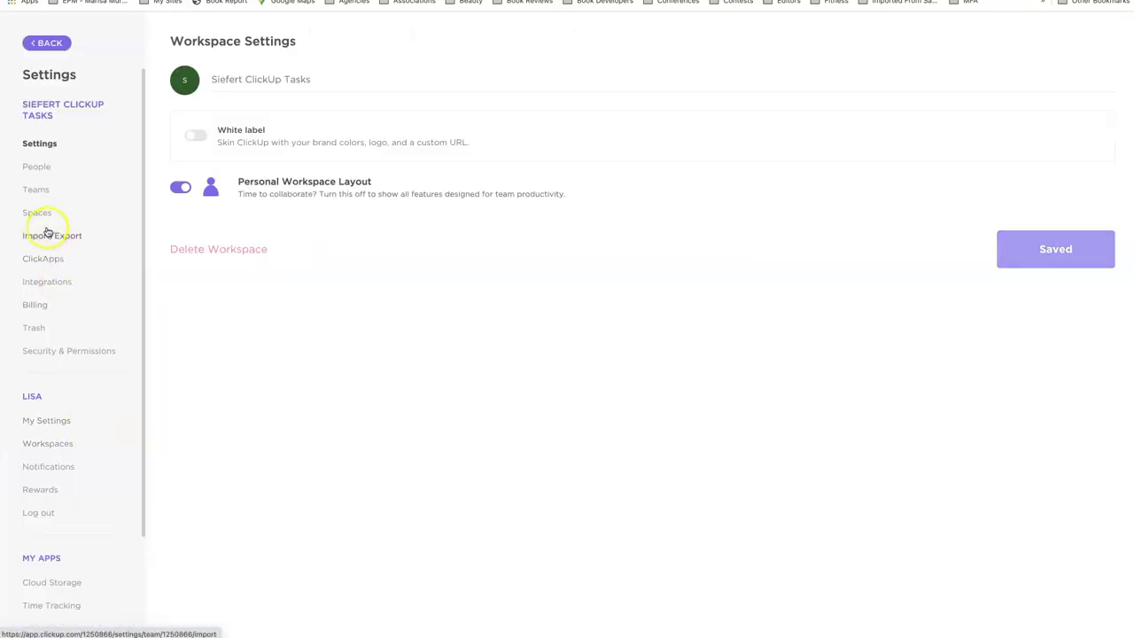
left_click(46, 281)
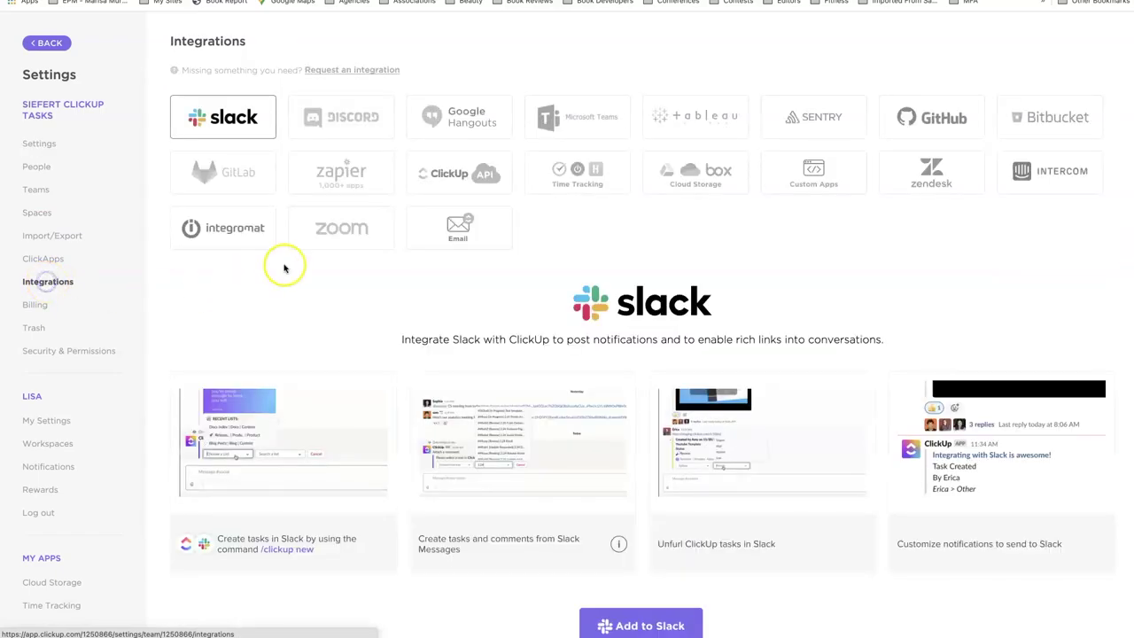
left_click(470, 228)
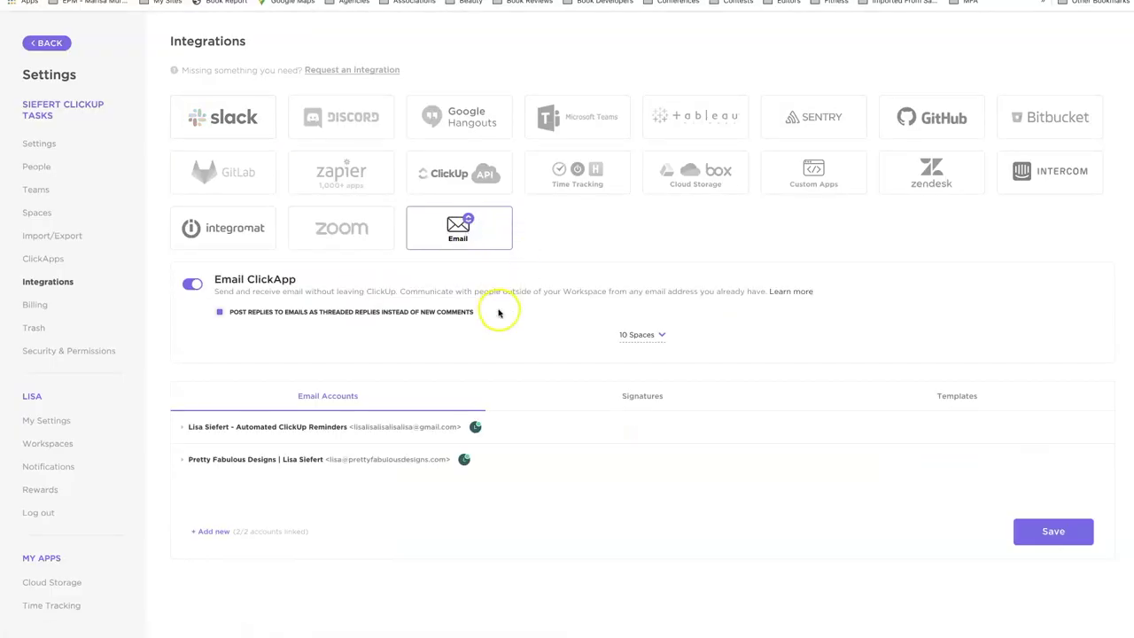
- Add a signature named Test Signature reading 'This is my amazing signature'
left_click(646, 396)
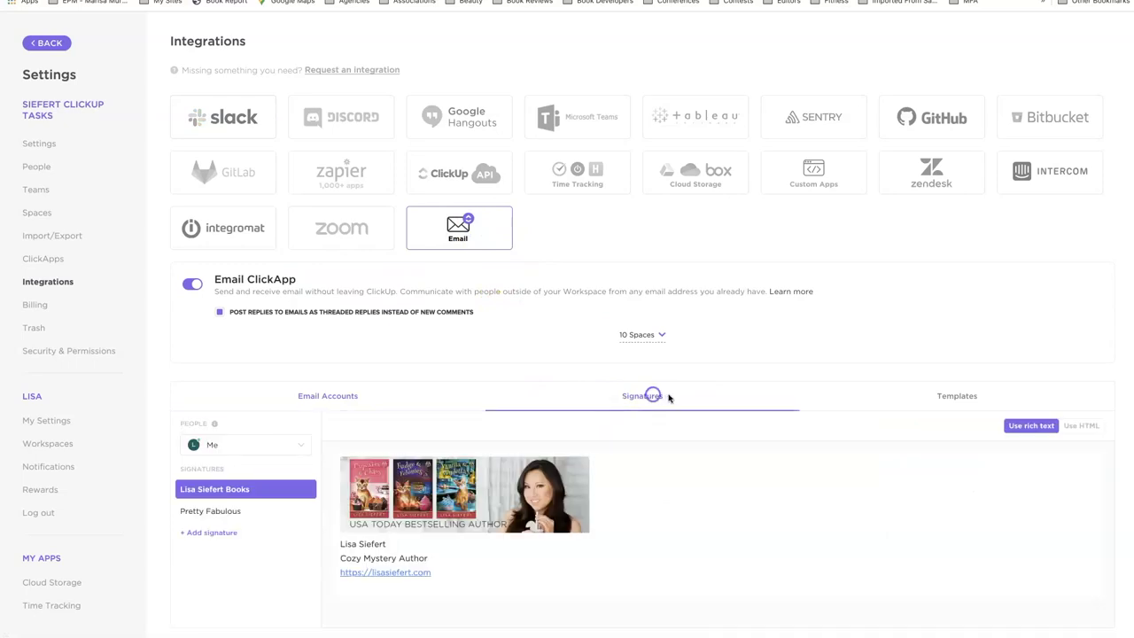
scroll(403, 496, "down", 1)
left_click(222, 498)
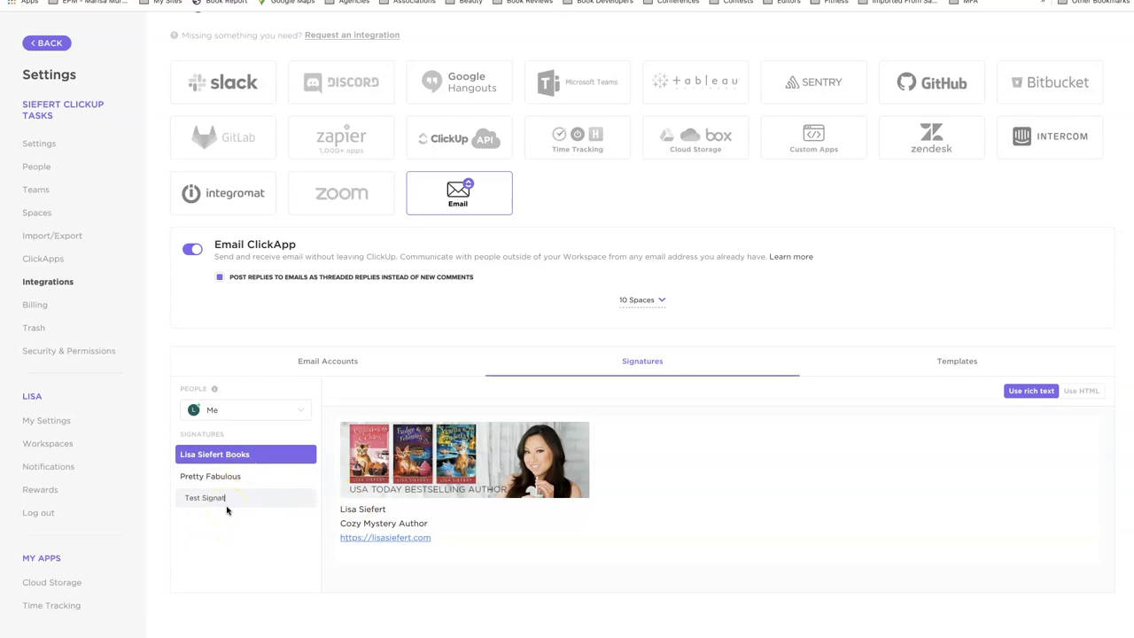
key("Return")
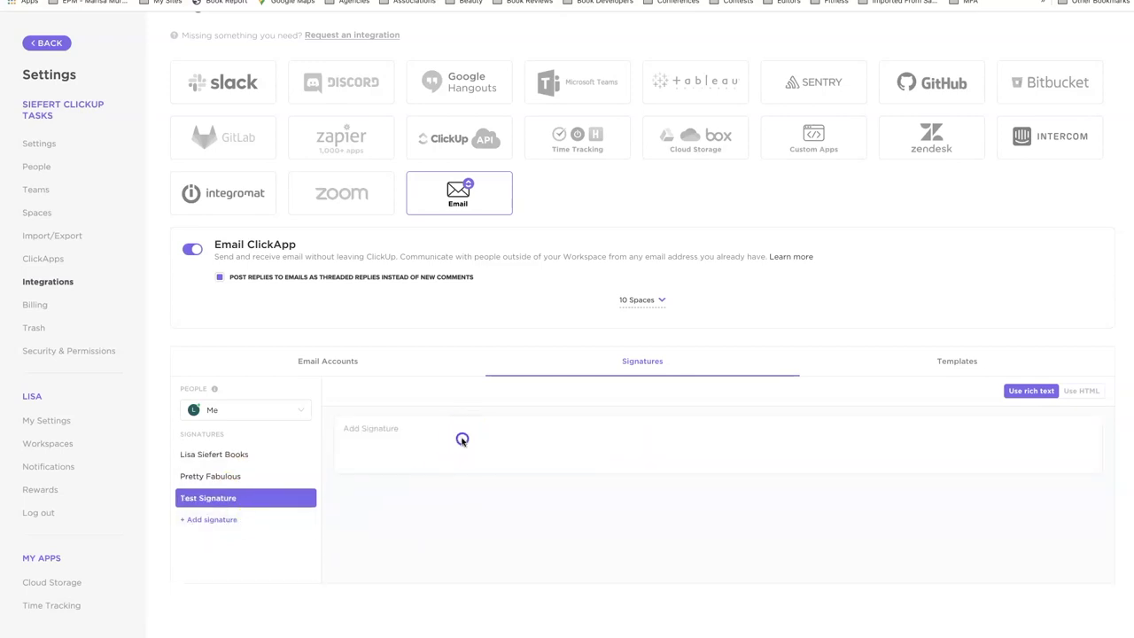
left_click(461, 438)
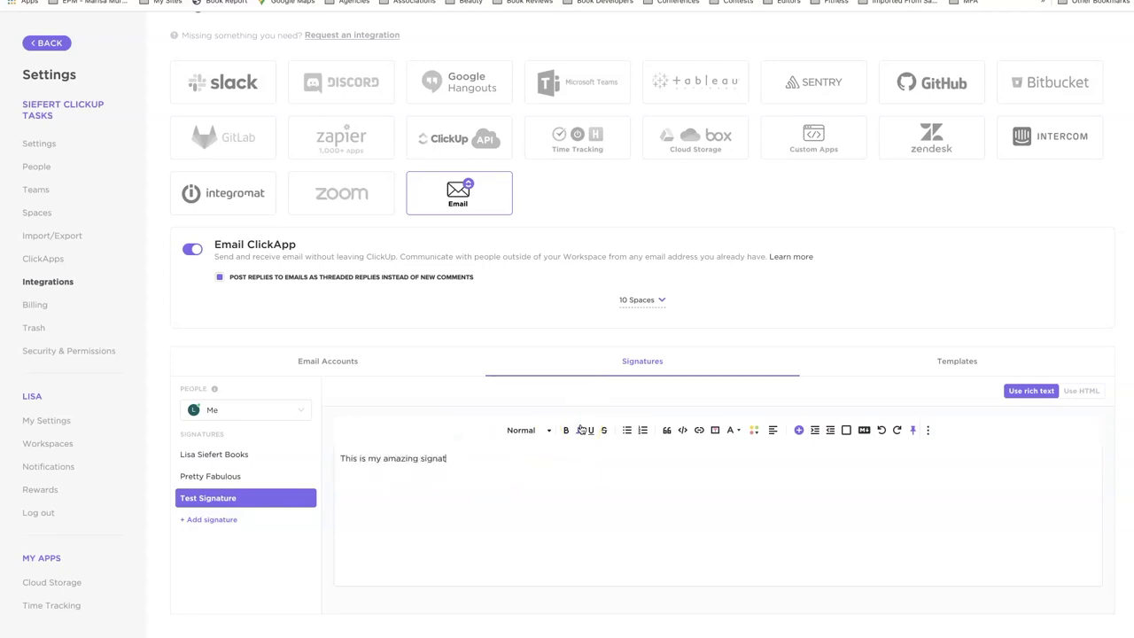
- Make the words 'amazing signature' bold and red
left_click_drag(464, 460, 382, 460)
left_click(578, 430)
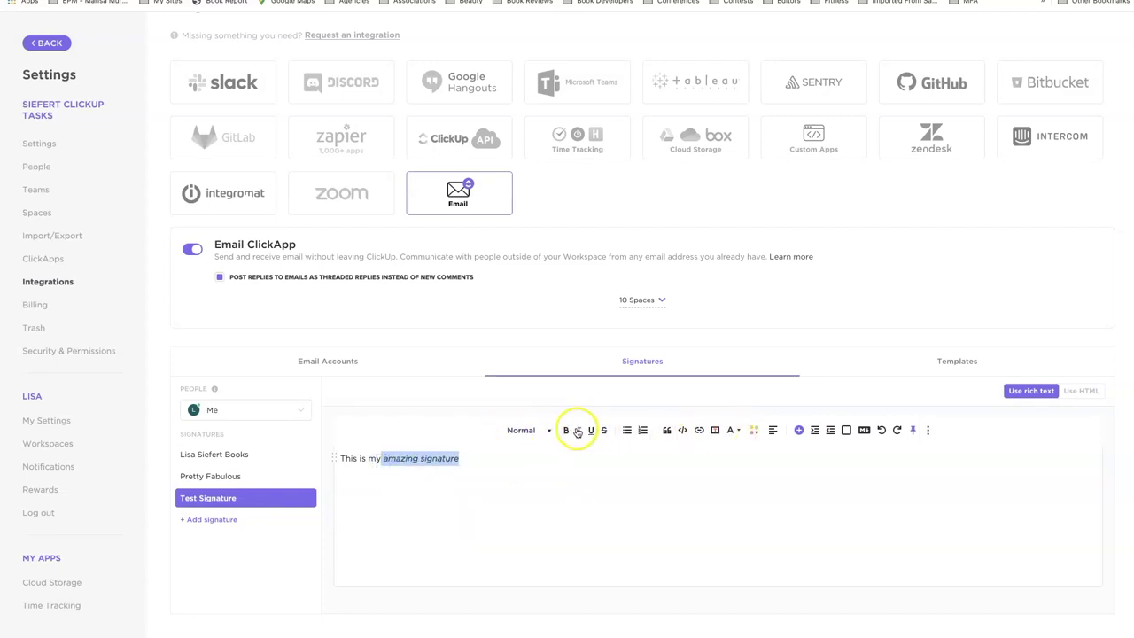
left_click(732, 430)
left_click(790, 493)
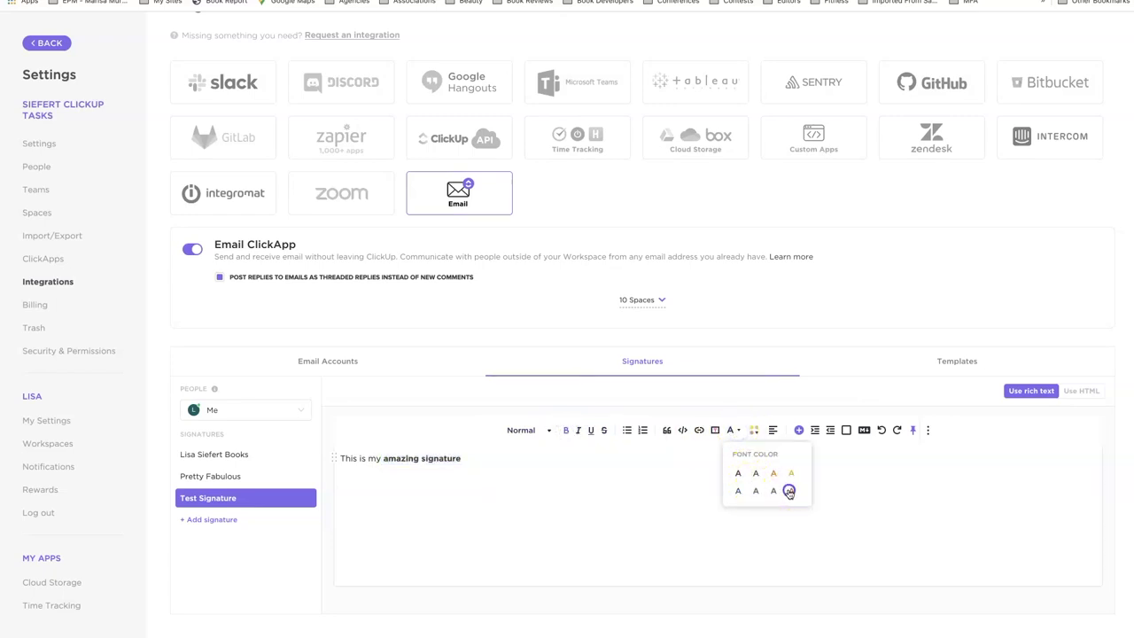
left_click(512, 457)
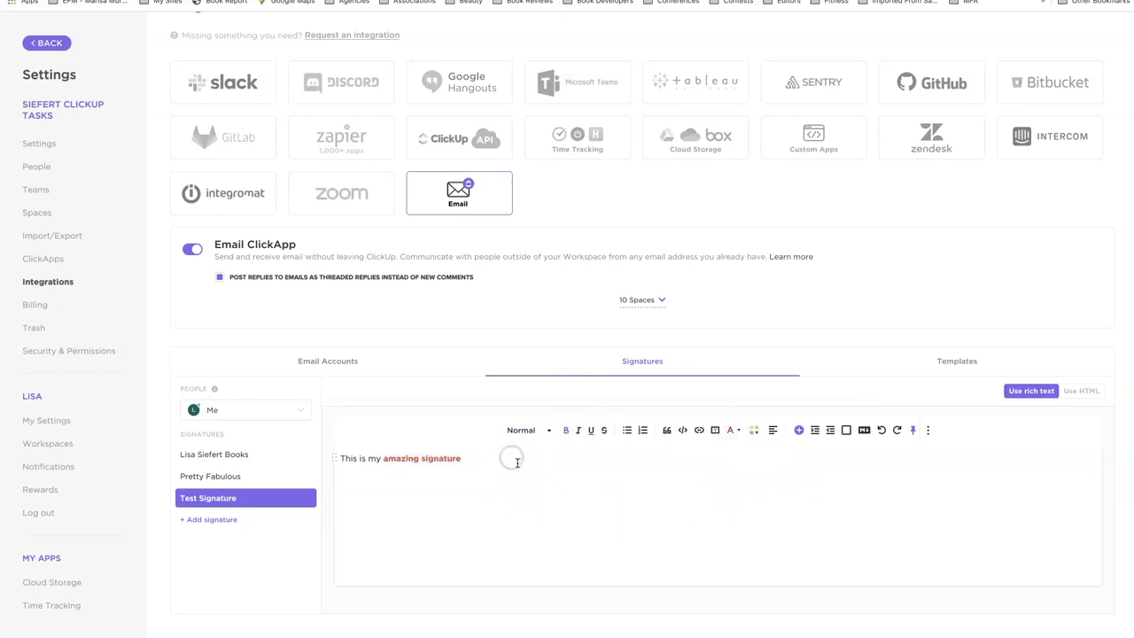
left_click(751, 430)
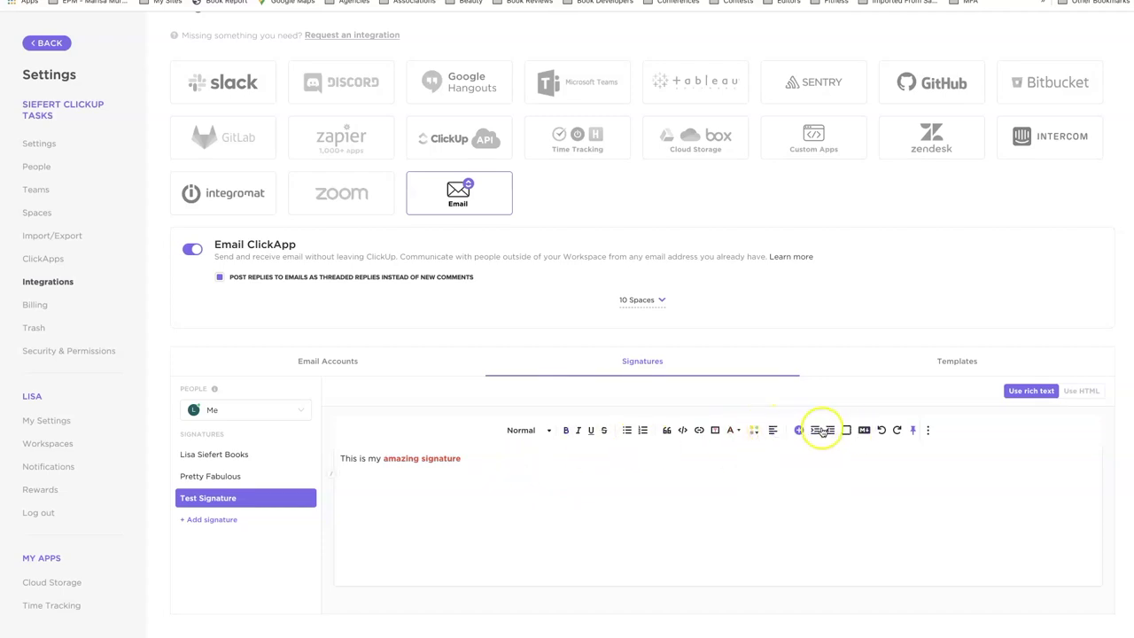
left_click(926, 434)
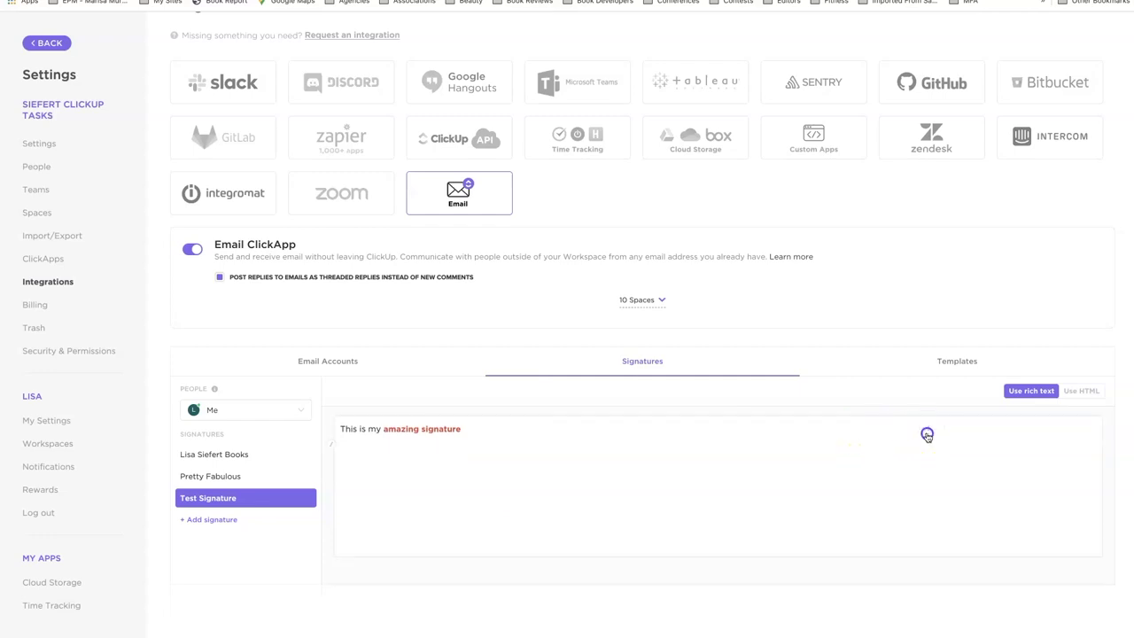
left_click(532, 461)
left_click(927, 432)
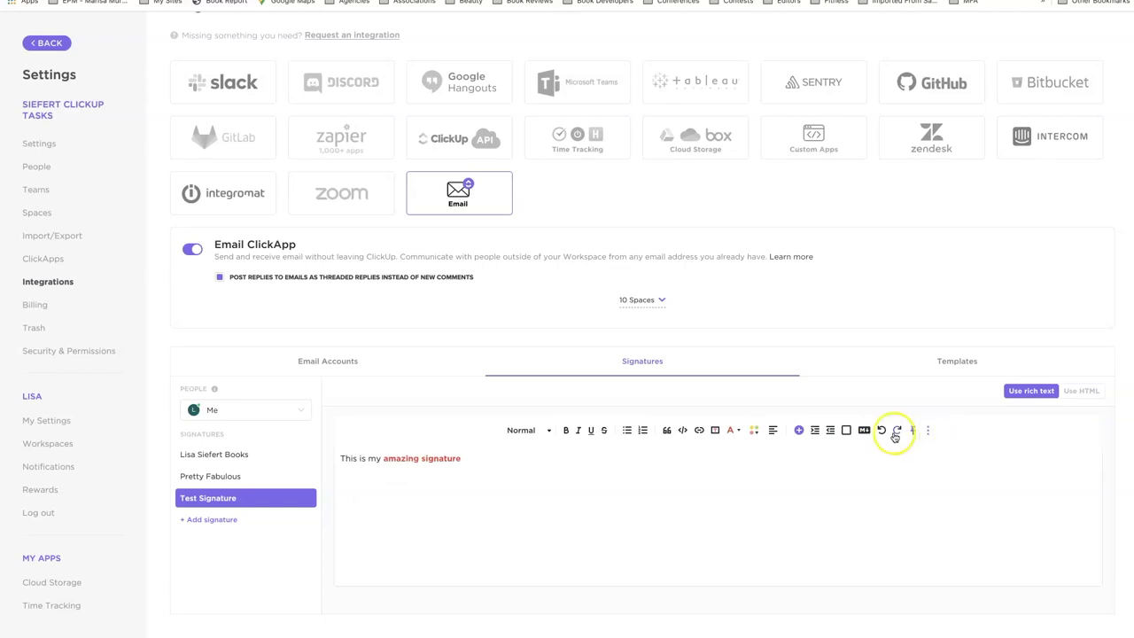
- Insert a divider below the signature text, then show the email templates
left_click(798, 429)
left_click(832, 465)
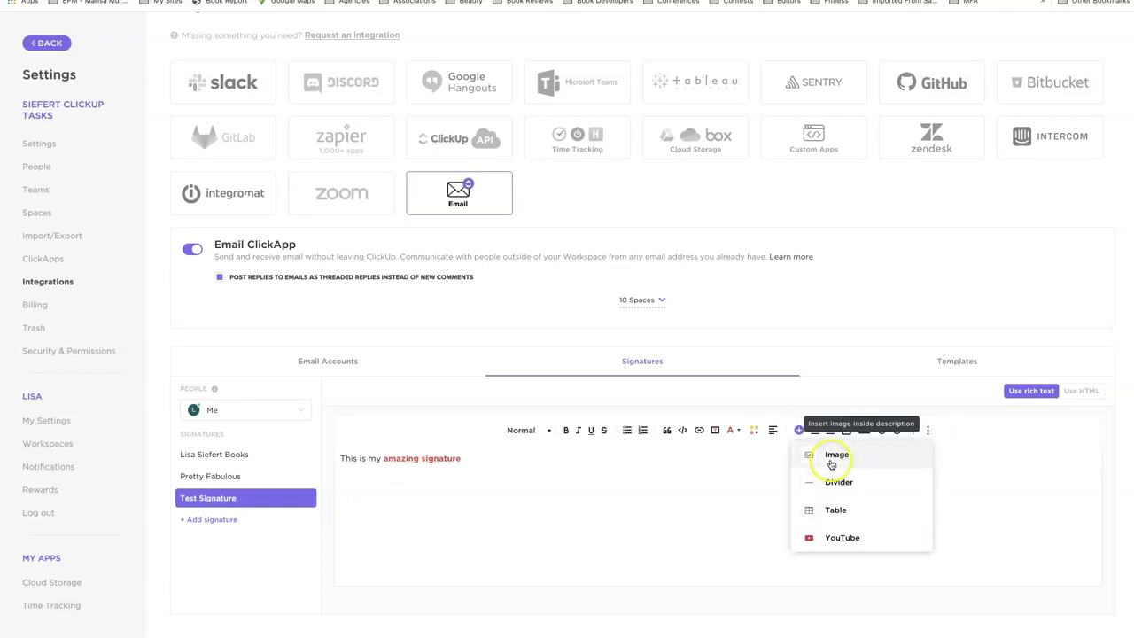
left_click(837, 481)
left_click(800, 431)
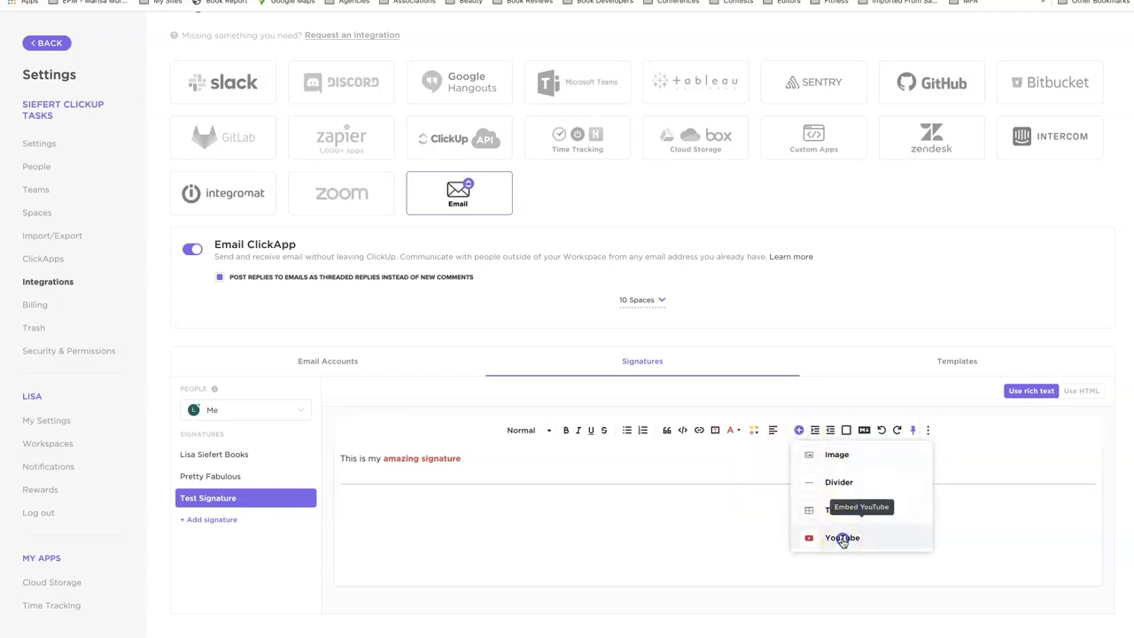
left_click(843, 538)
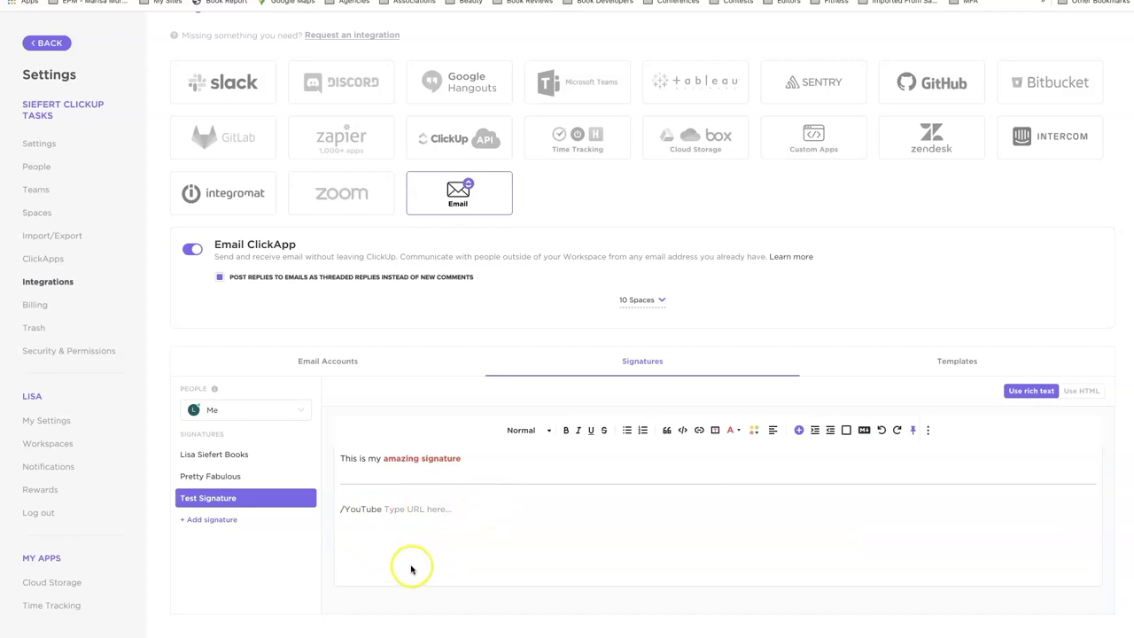
left_click(447, 561)
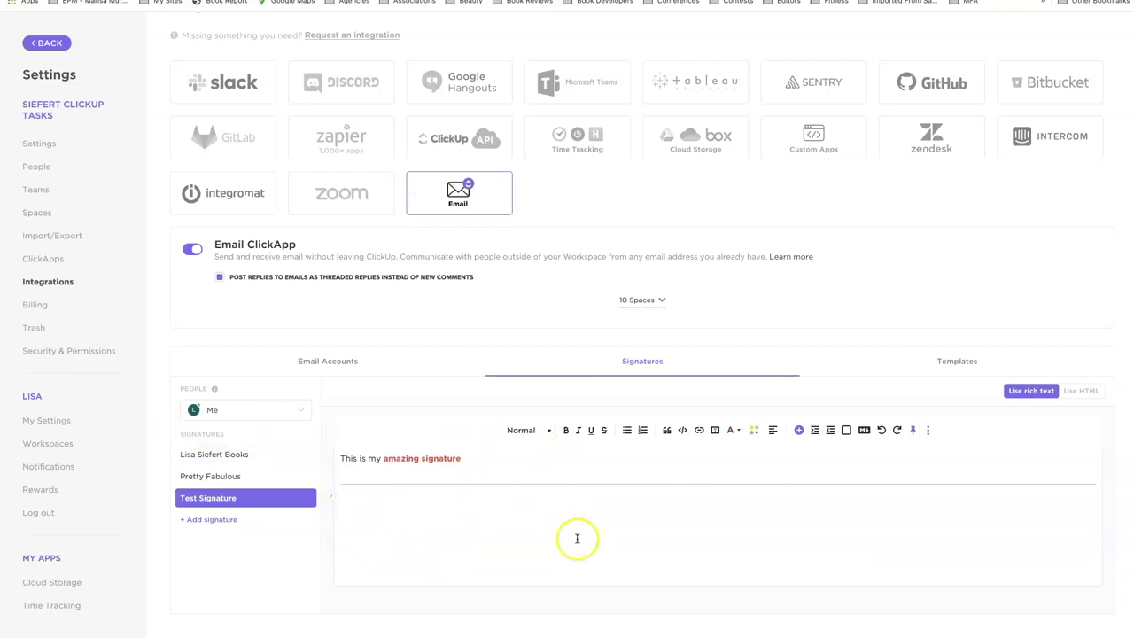
left_click(968, 366)
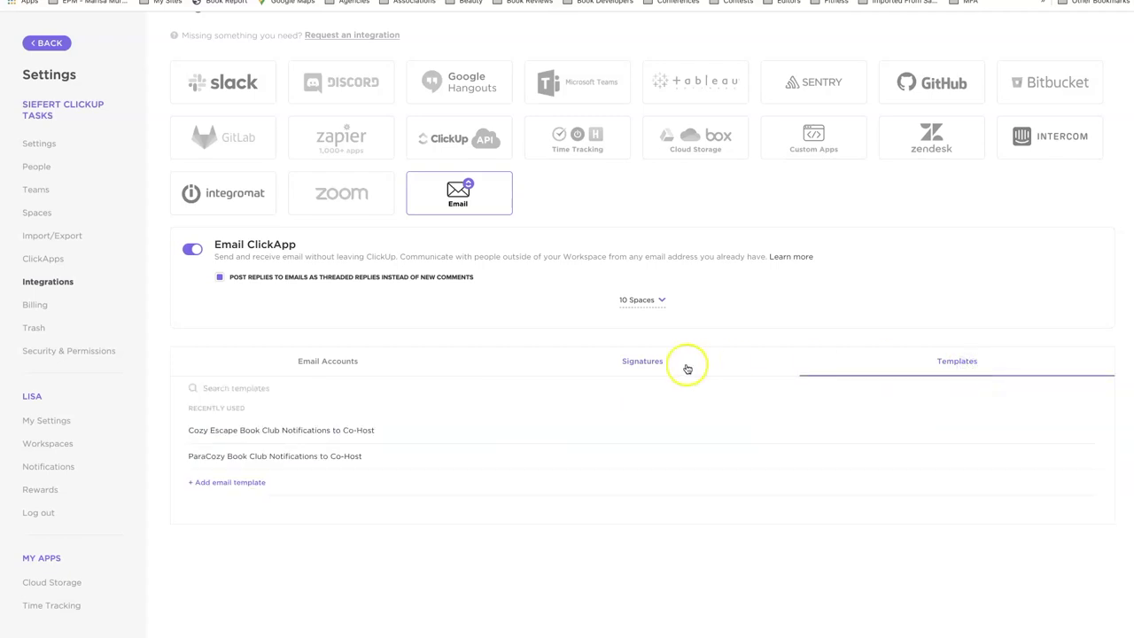
- Create email template 'Ready to edit Template', subject 'It's time to edit my novel!', shared with Everyone
left_click(213, 482)
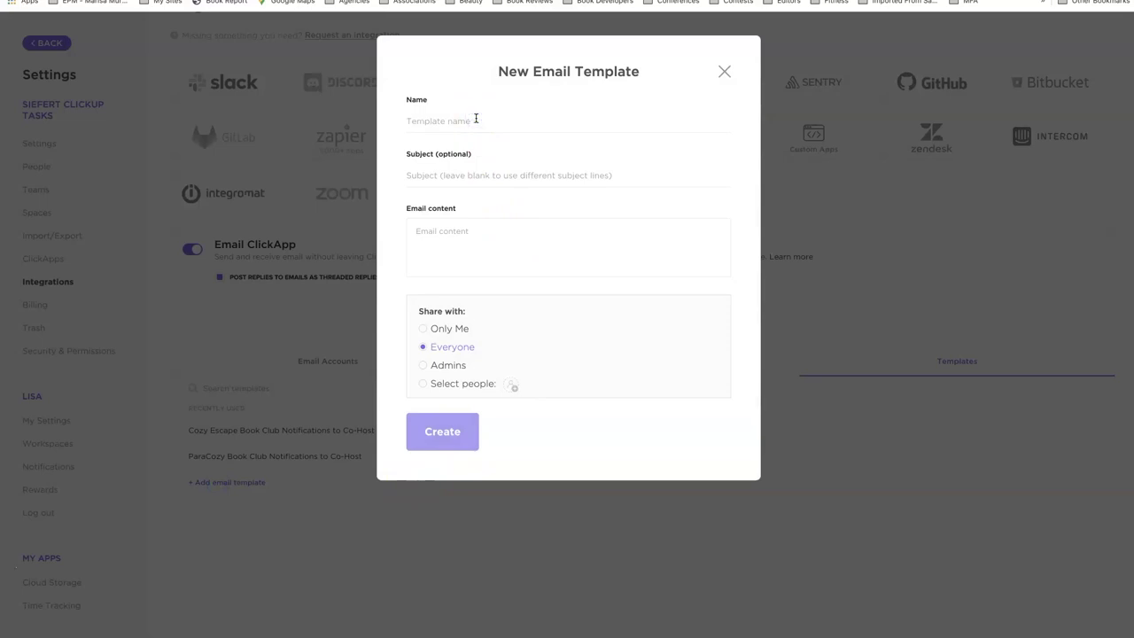
type("Ready to edit Template")
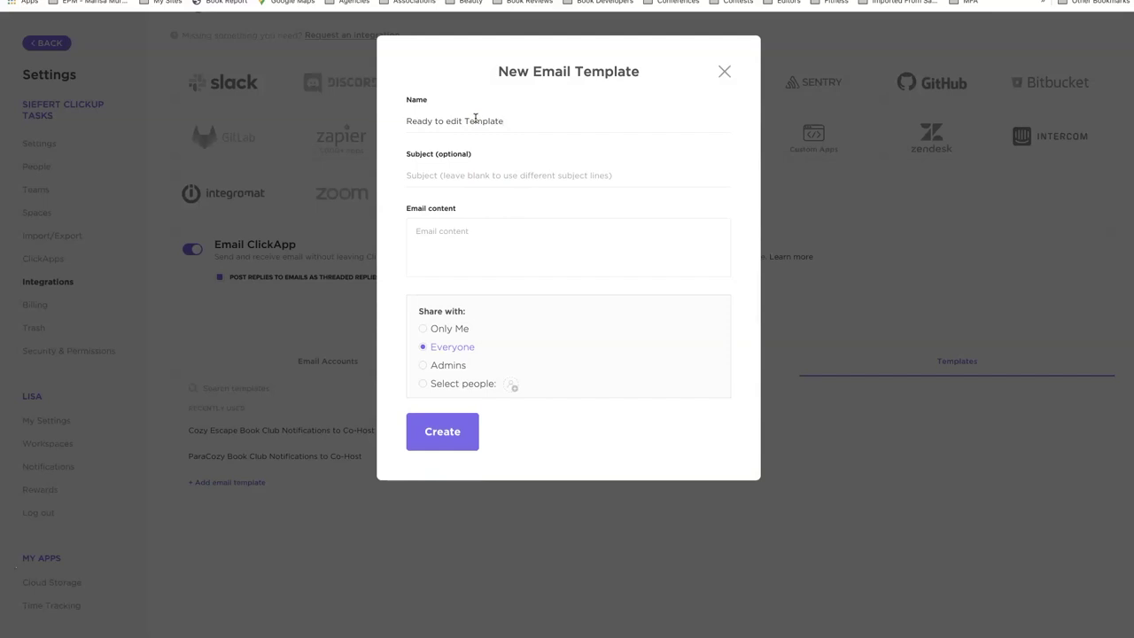
left_click(455, 175)
type("It's time to edit my novel")
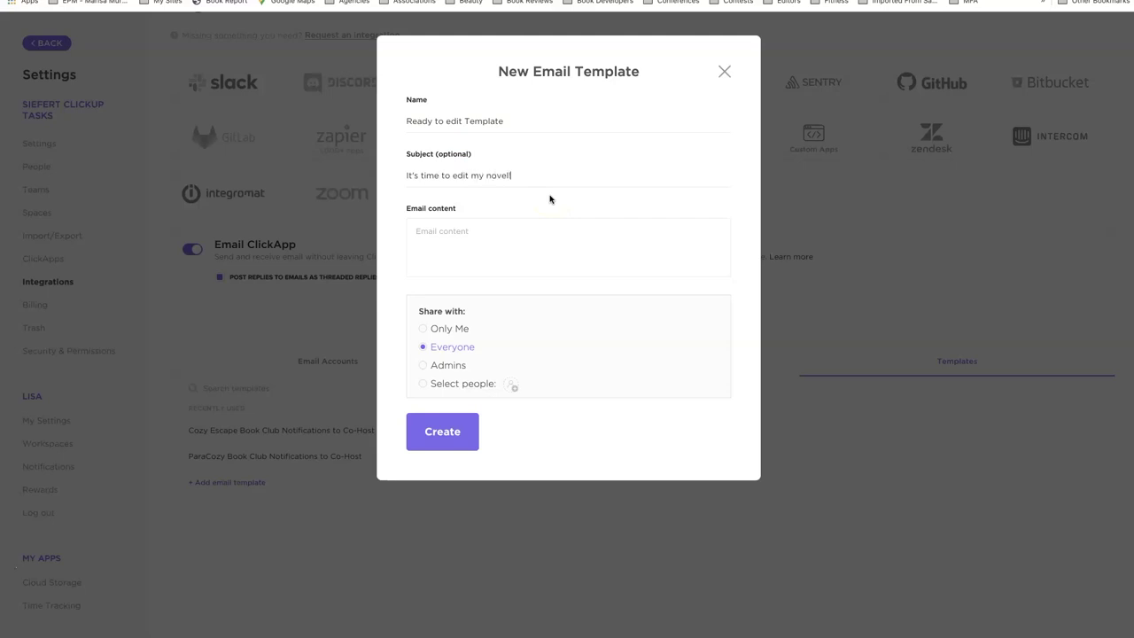
left_click(440, 305)
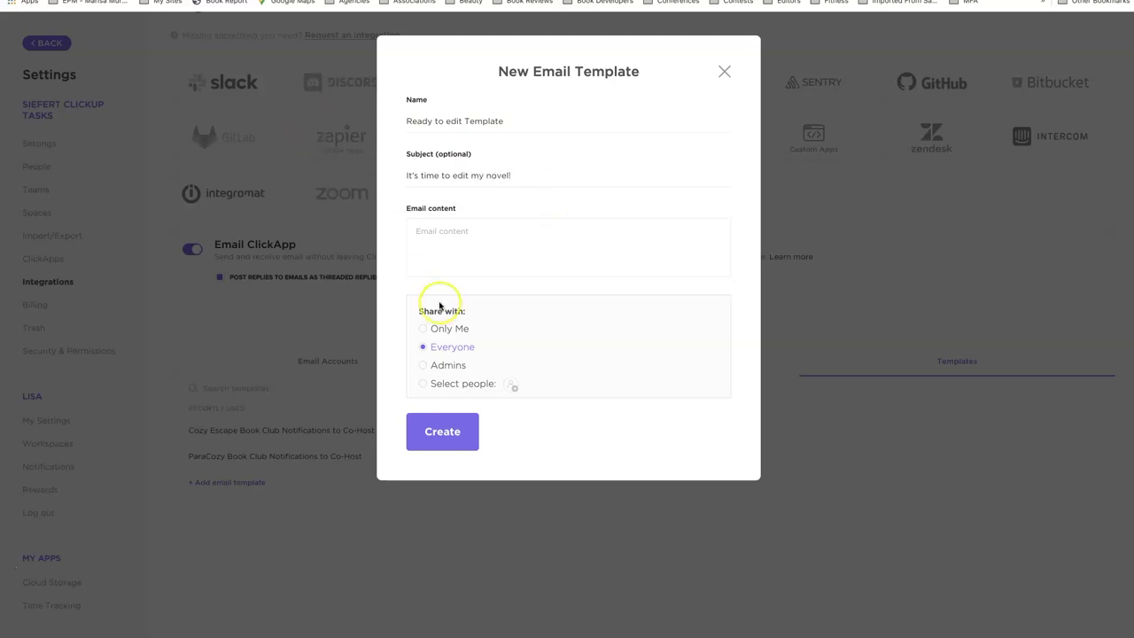
left_click(463, 251)
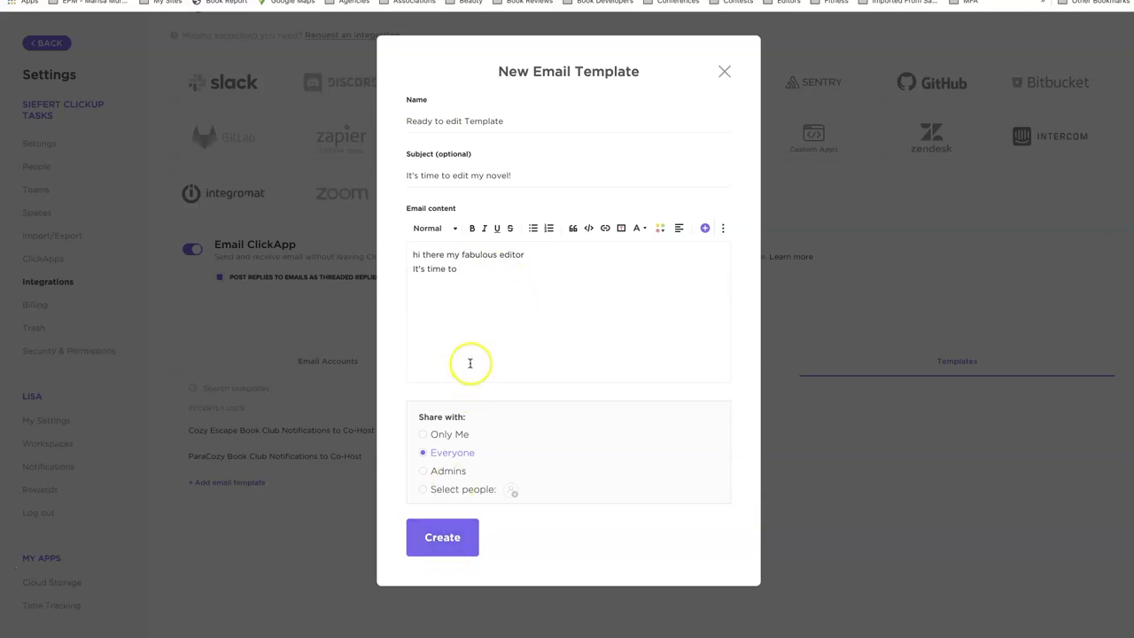
left_click(462, 535)
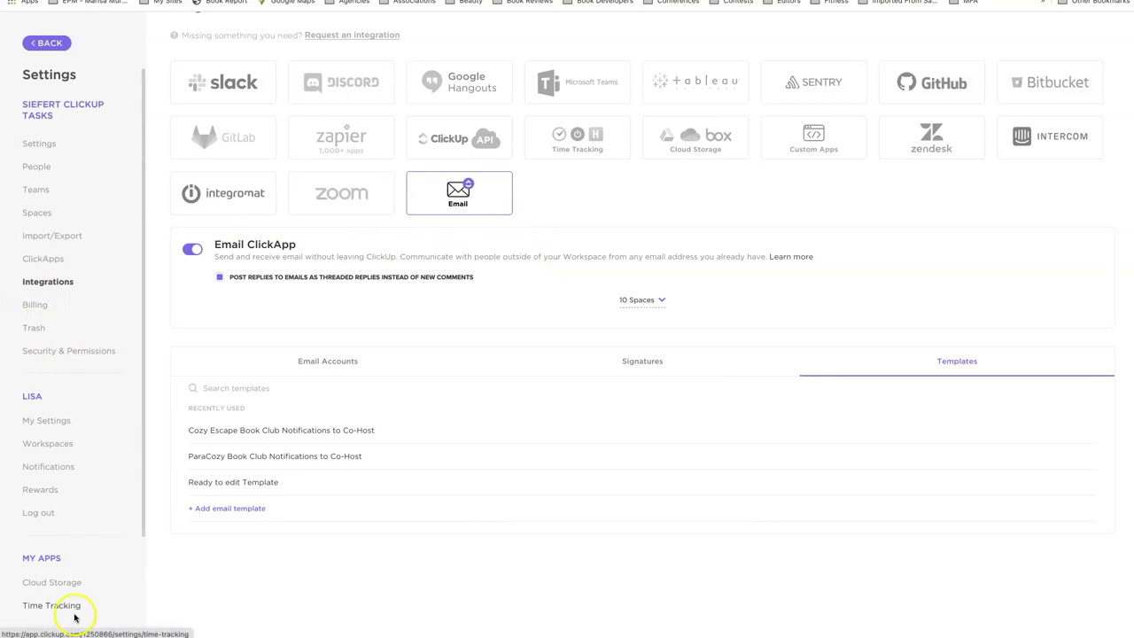
left_click(44, 42)
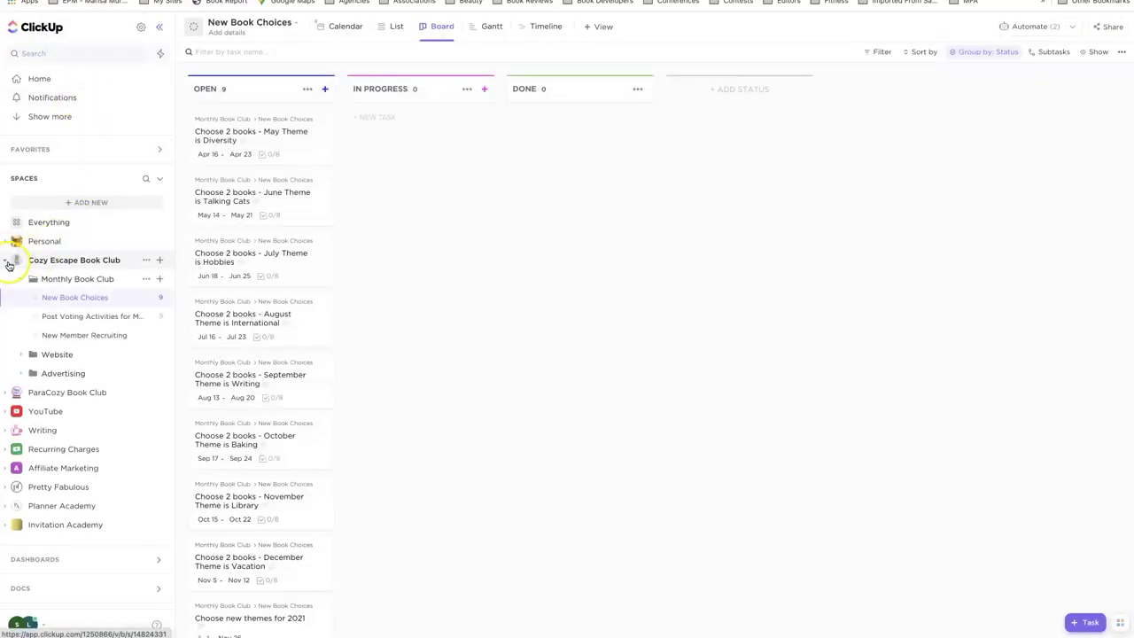
- Browse the Personal space's Bills folder, then re-expand the Cozy Escape Book Club space
left_click(6, 259)
left_click(43, 241)
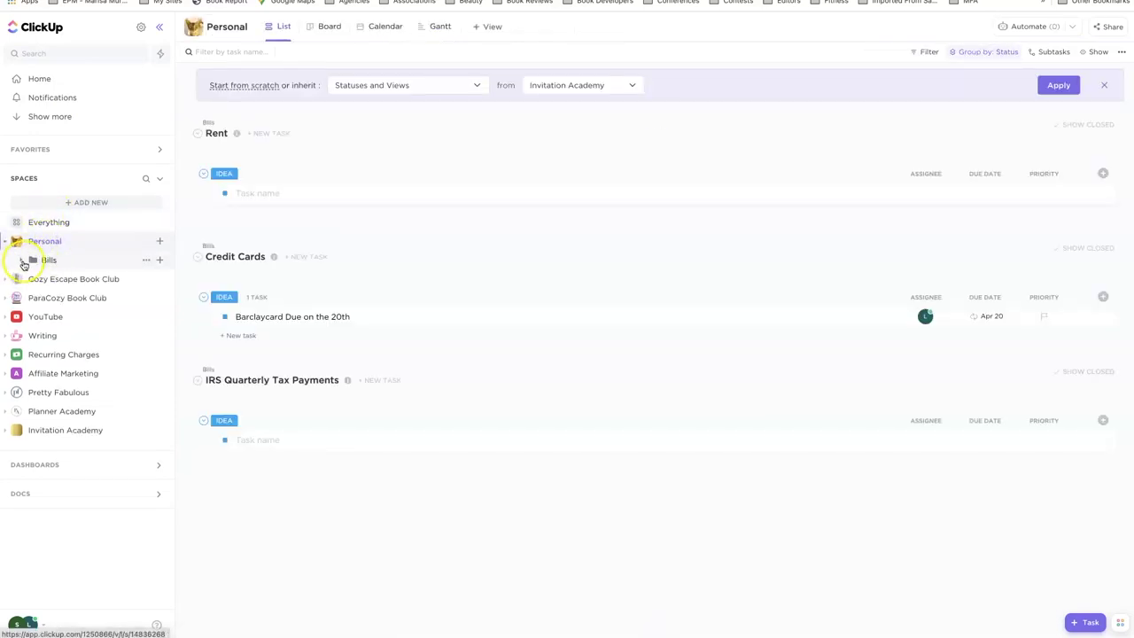
left_click(22, 260)
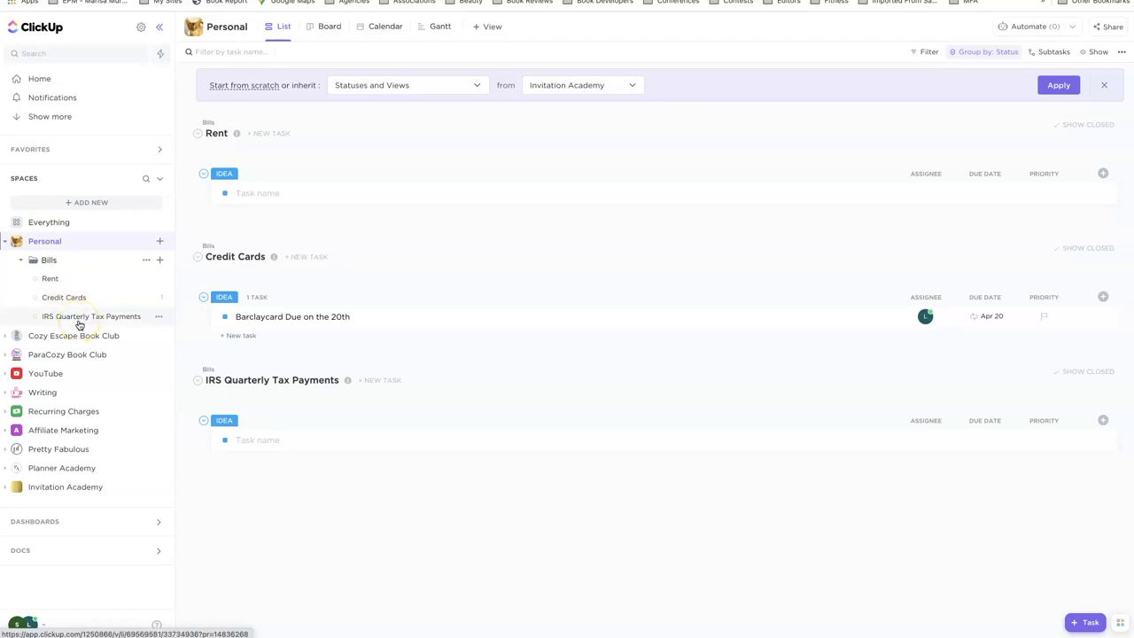
left_click(22, 260)
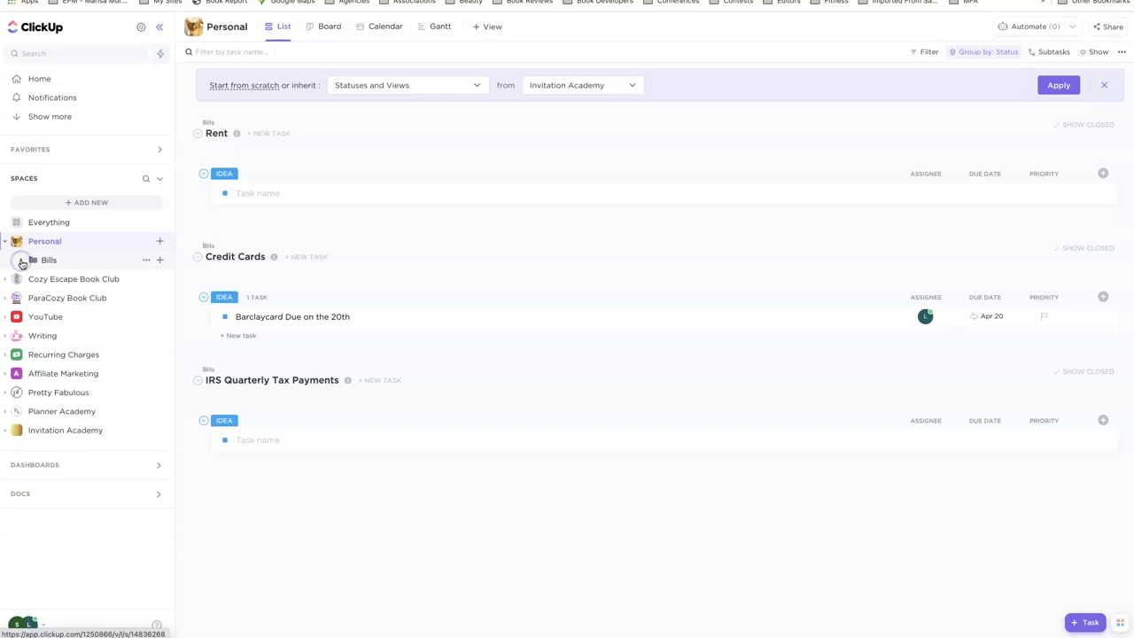
left_click(5, 241)
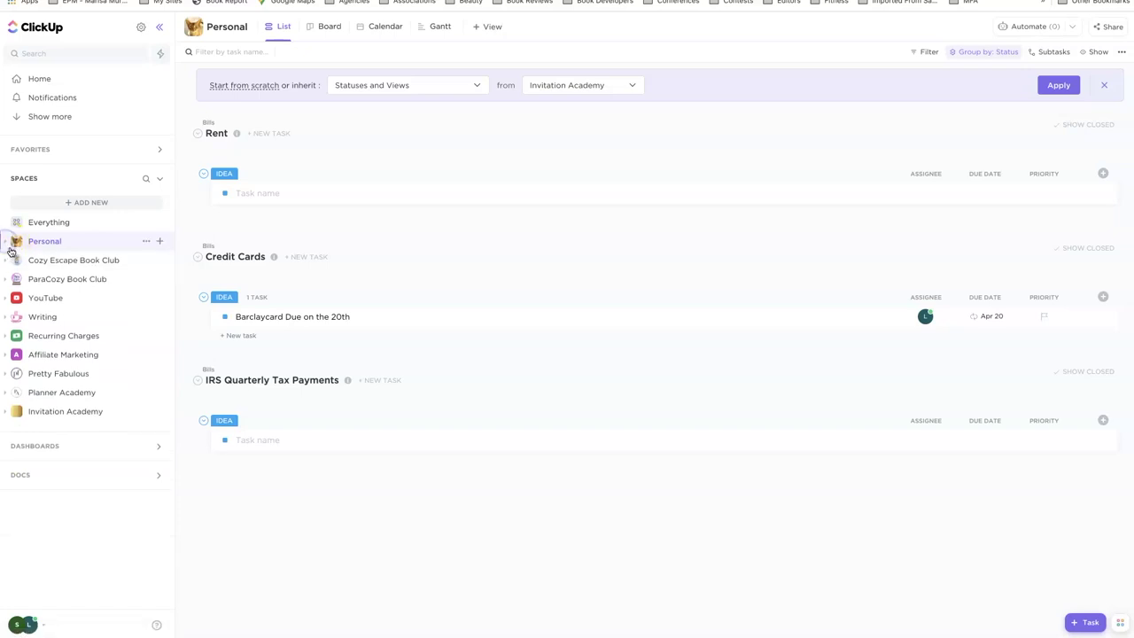
left_click(15, 240)
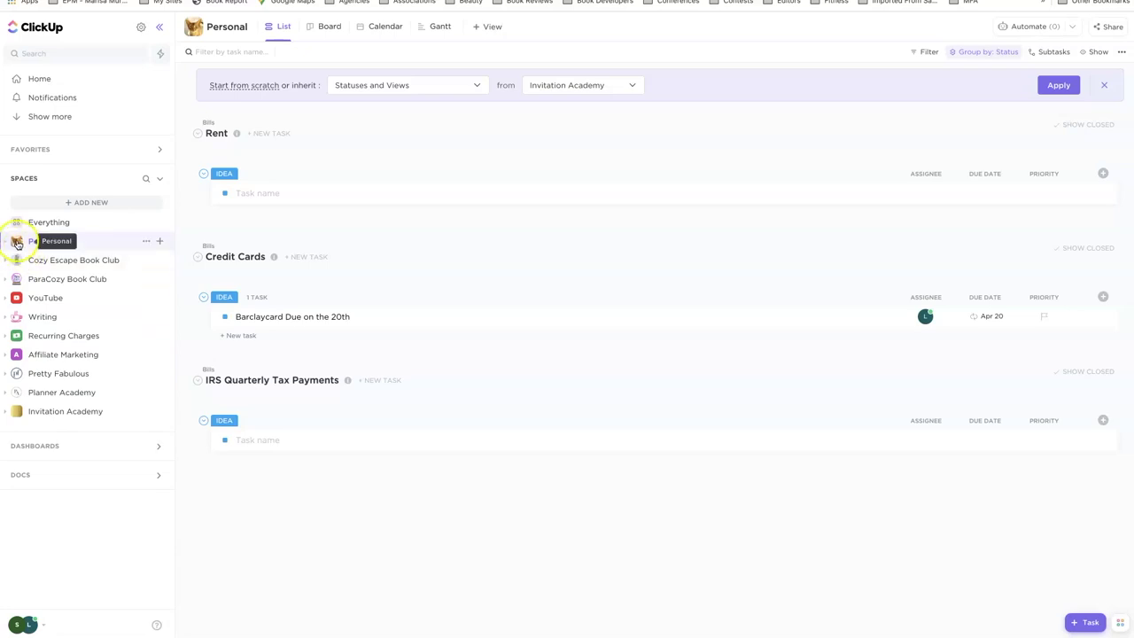
left_click(9, 265)
left_click(9, 265)
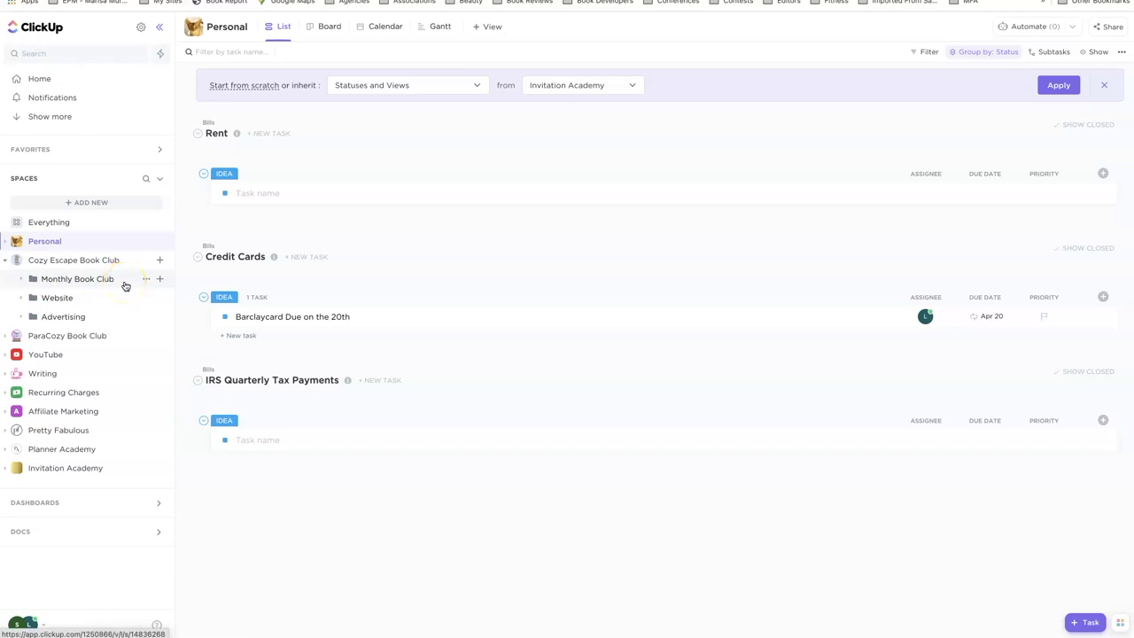
- Compare New Book Choices and Post Voting Activities, ending on New Book Choices in List view
left_click(21, 280)
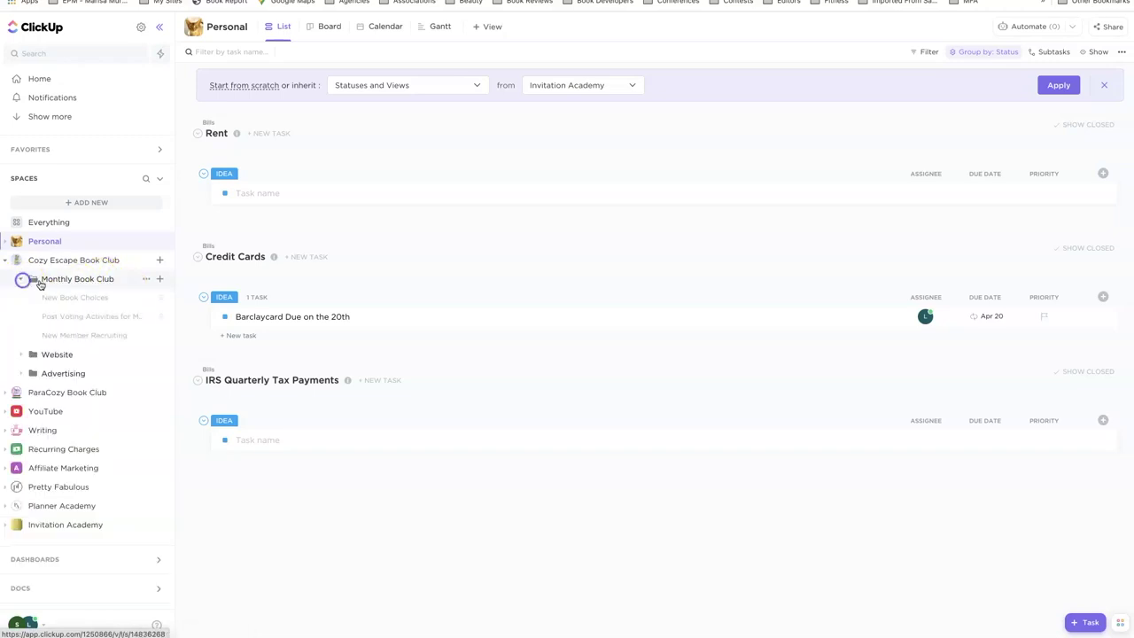
left_click(69, 297)
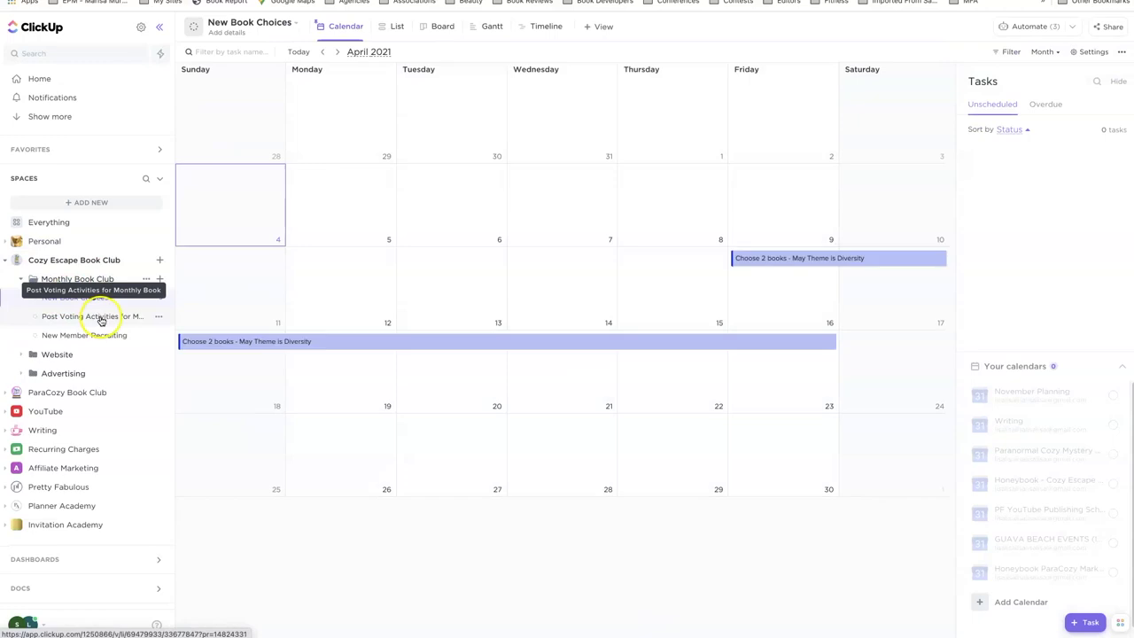
left_click(100, 319)
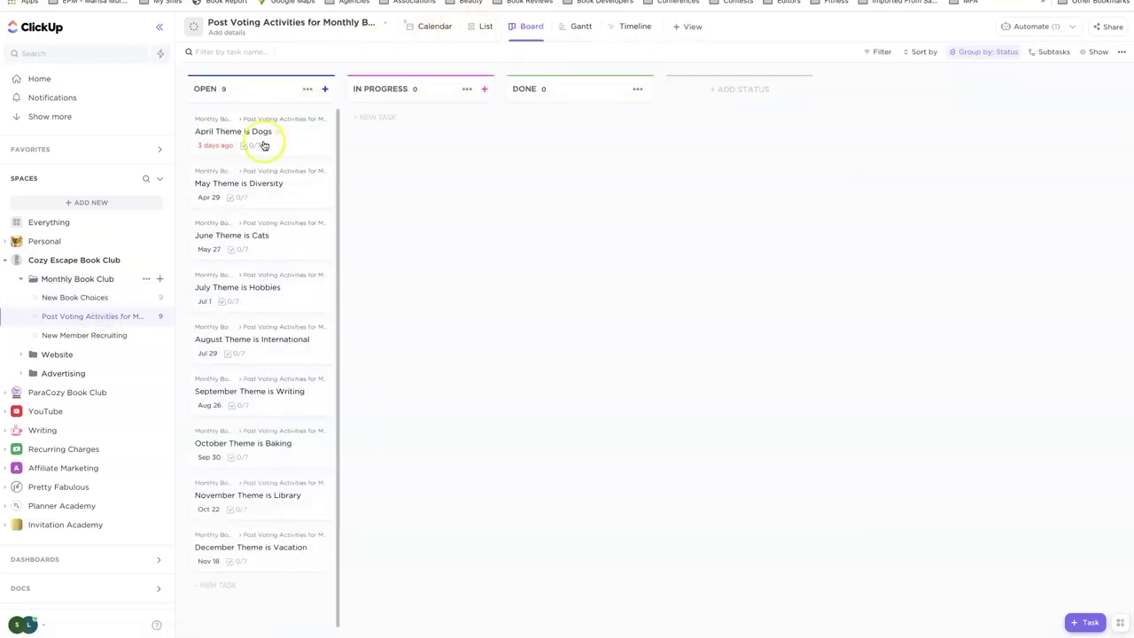
left_click(79, 301)
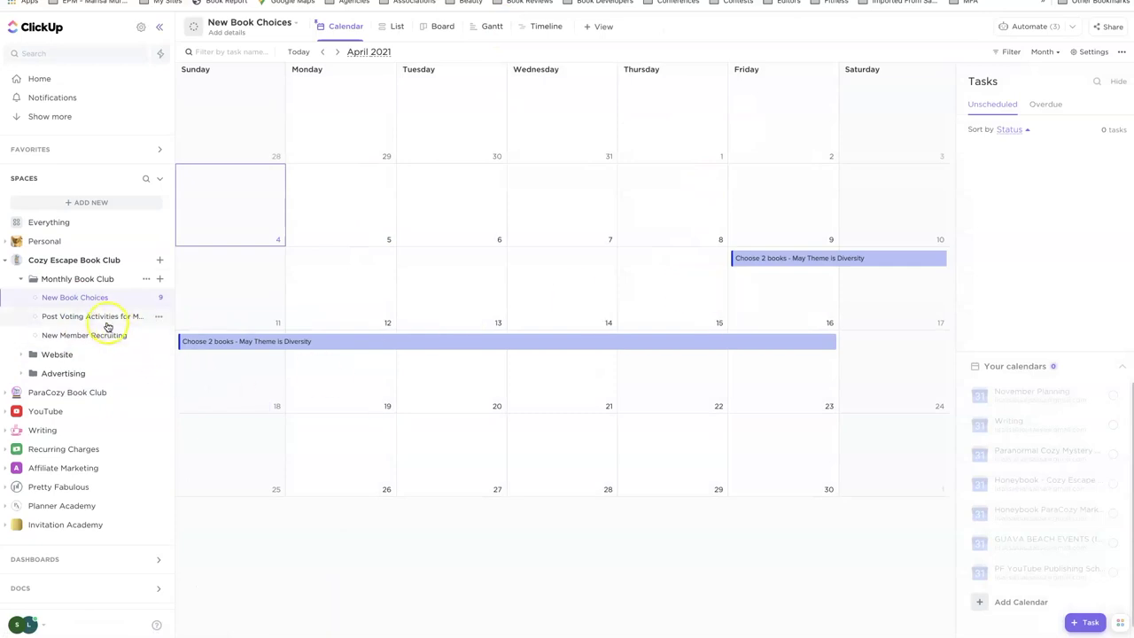
left_click(105, 316)
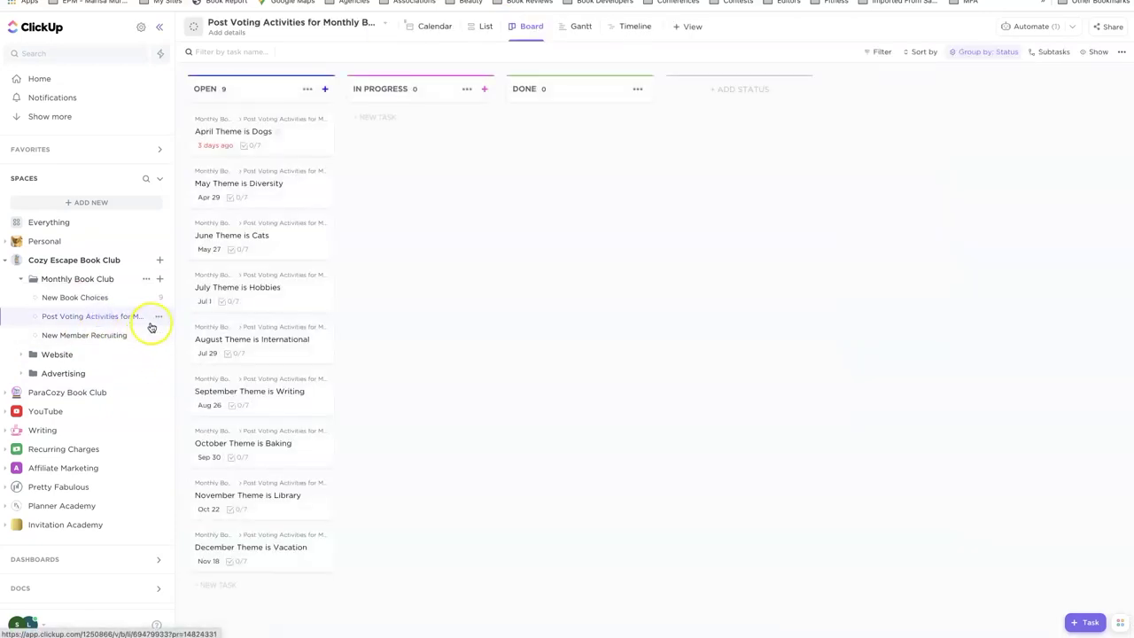
left_click(100, 298)
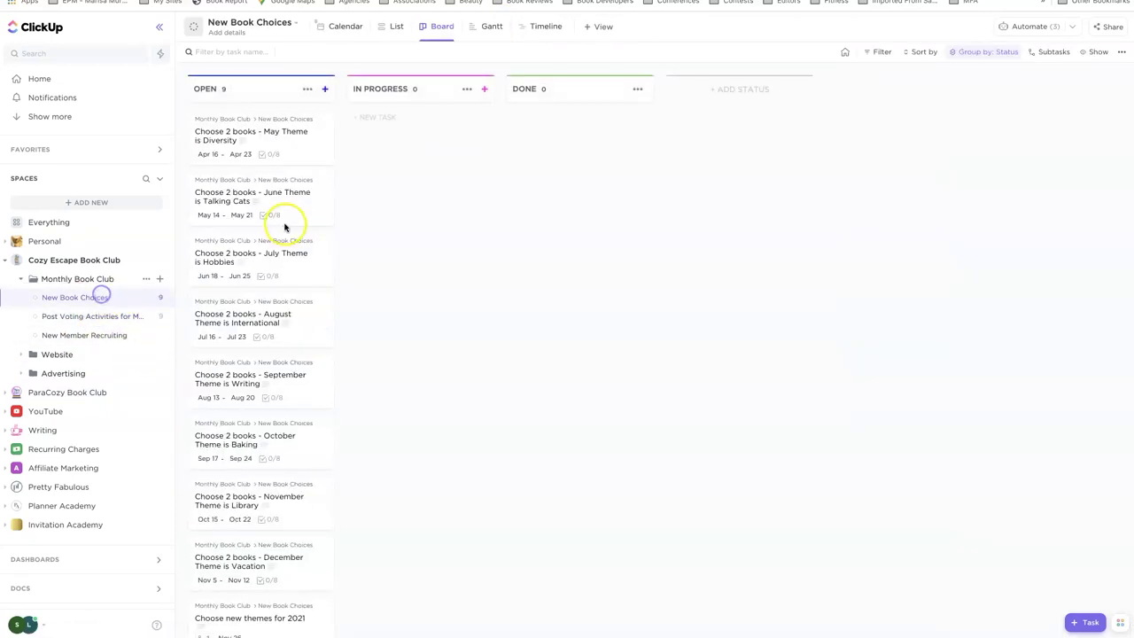
left_click(93, 294)
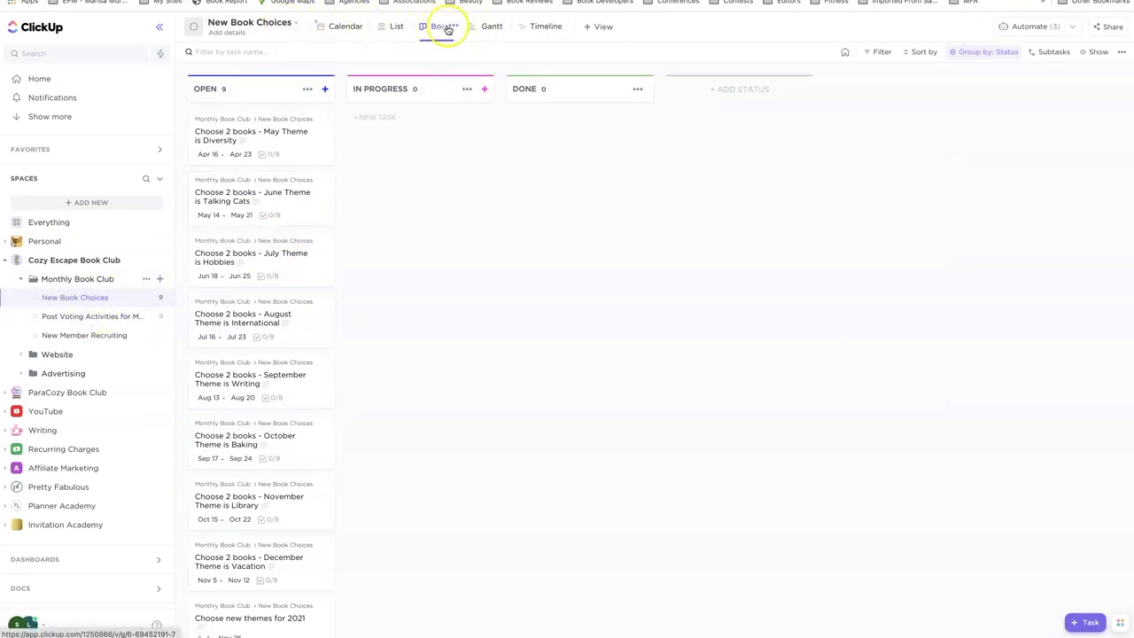
left_click(399, 27)
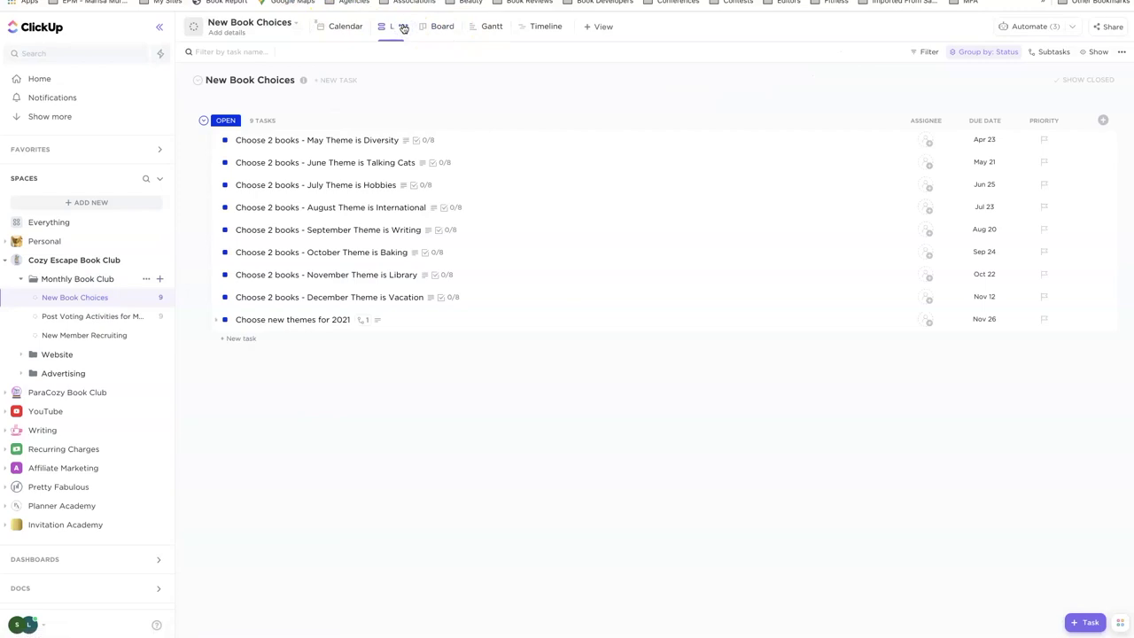
- Inspect the List and Board view options for New Book Choices, then open Post Voting Activities
left_click(403, 28)
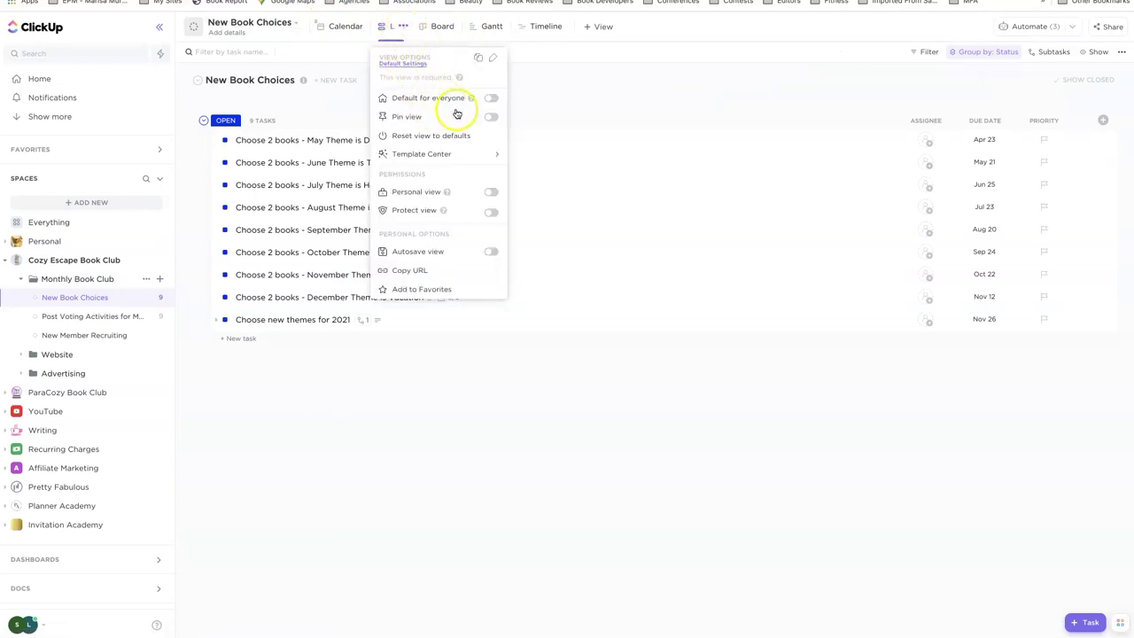
left_click(610, 99)
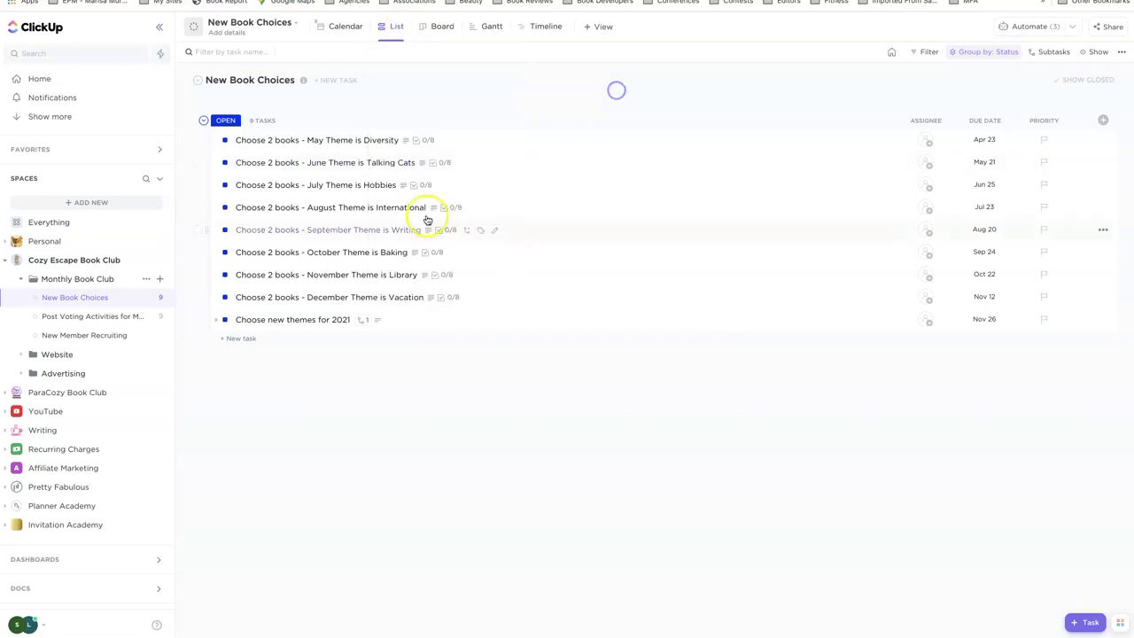
left_click(446, 26)
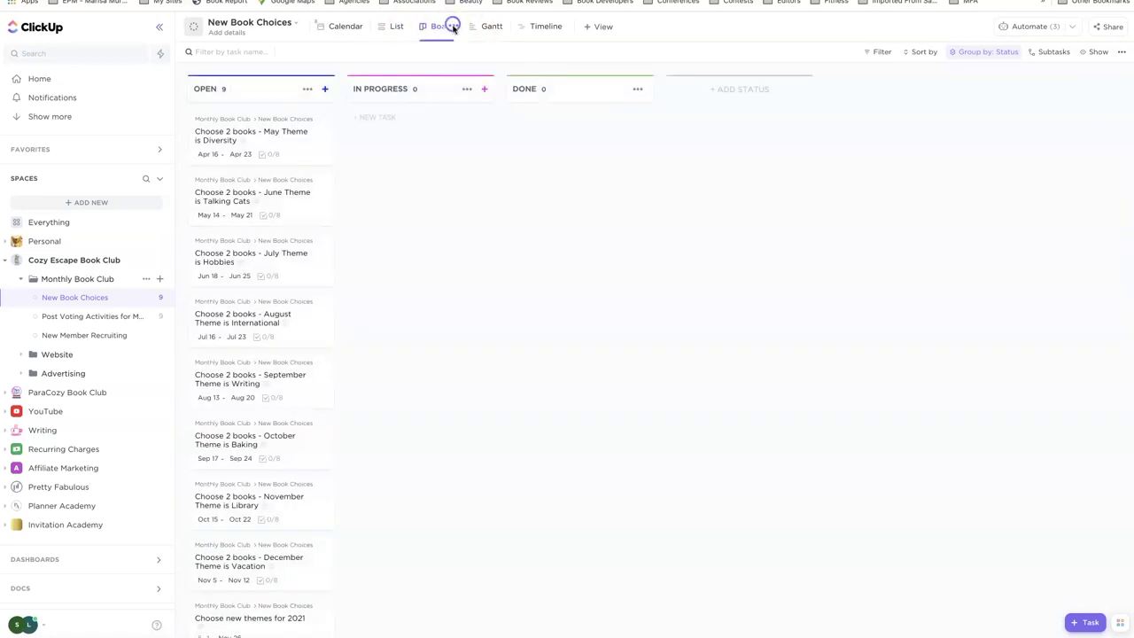
left_click(452, 27)
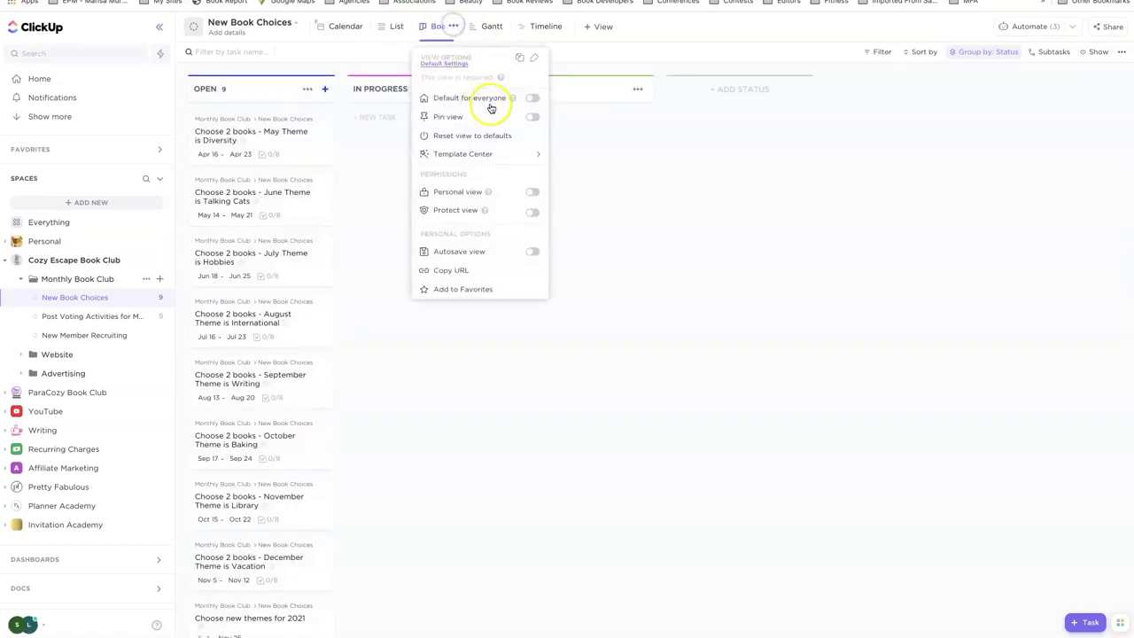
left_click(632, 198)
left_click(93, 317)
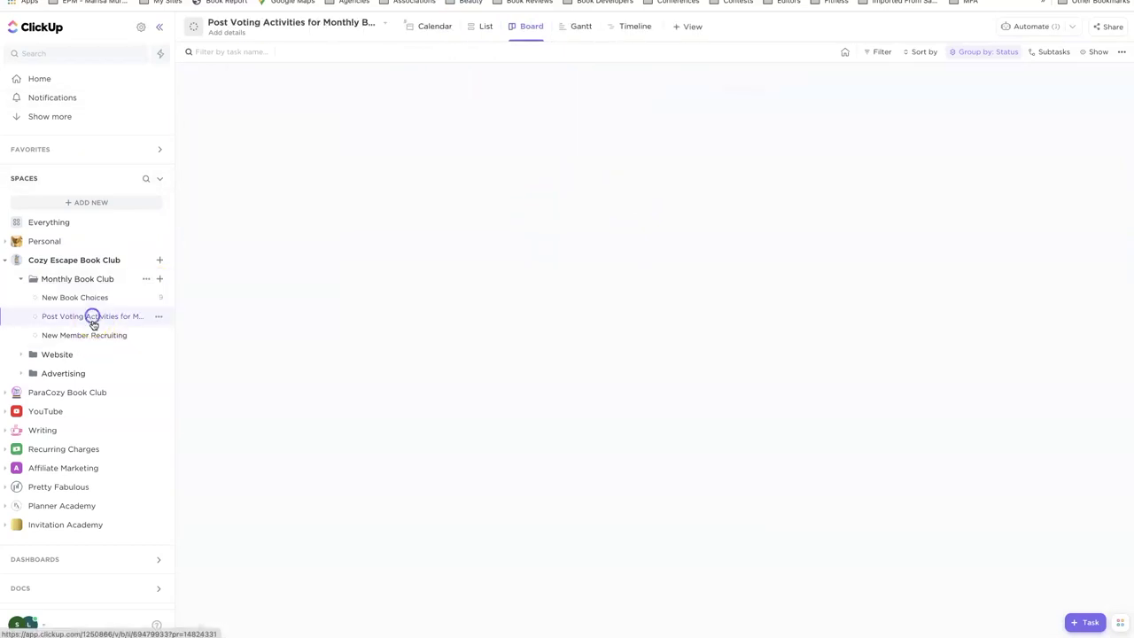
- Browse the Website and Advertising folders' lists, ending on Advertising's Initial Setup tasks
left_click(23, 354)
left_click(78, 361)
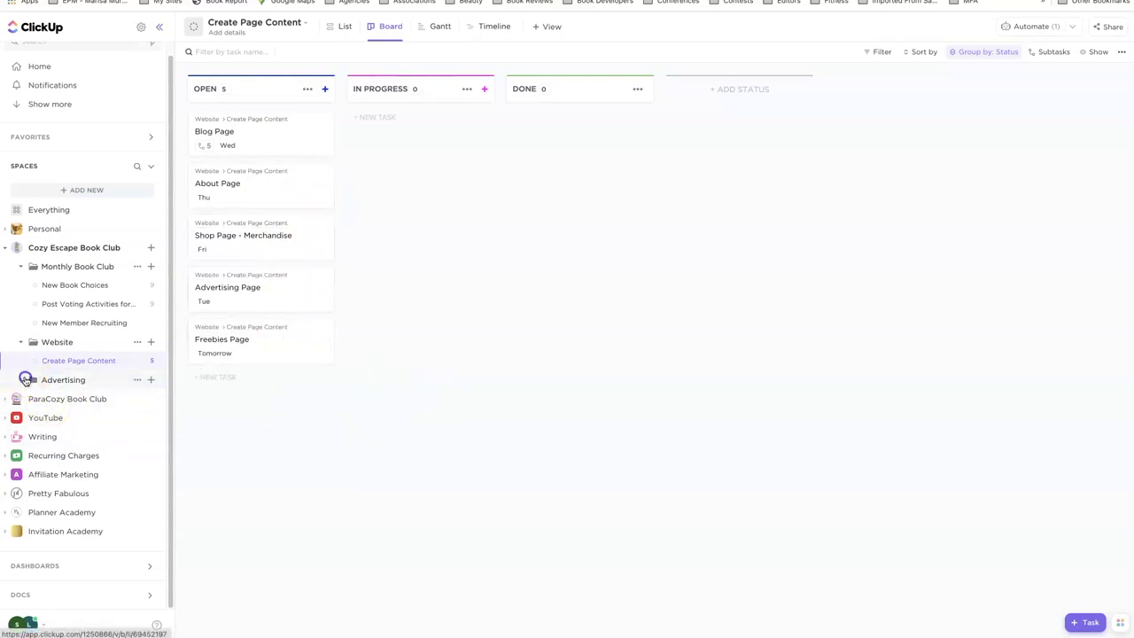
left_click(21, 379)
left_click(69, 398)
left_click(91, 418)
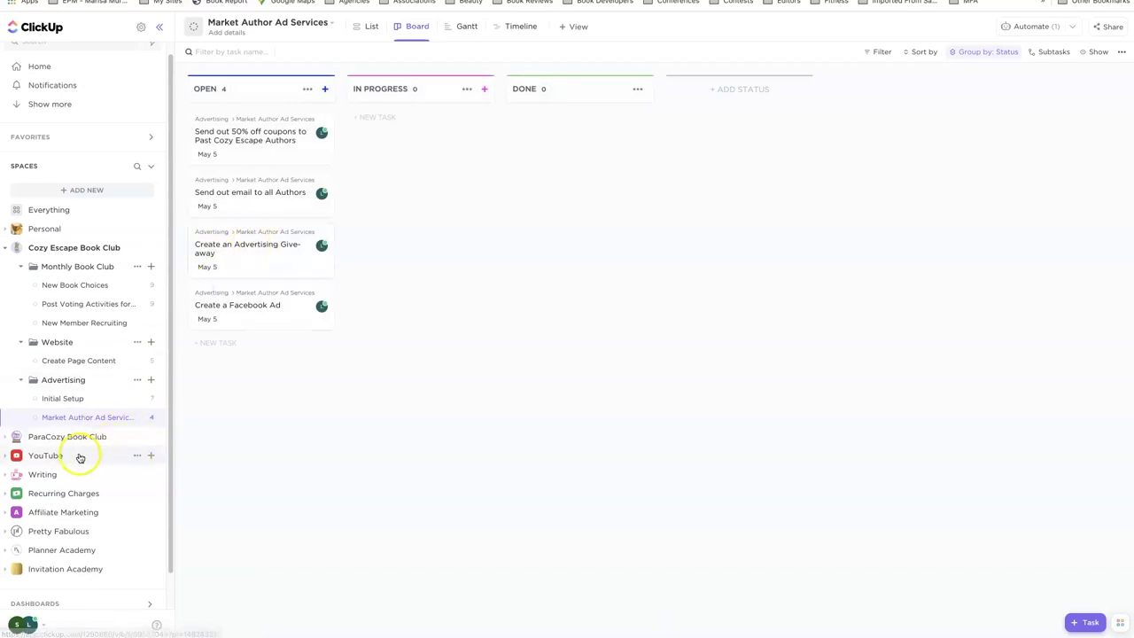
left_click(67, 398)
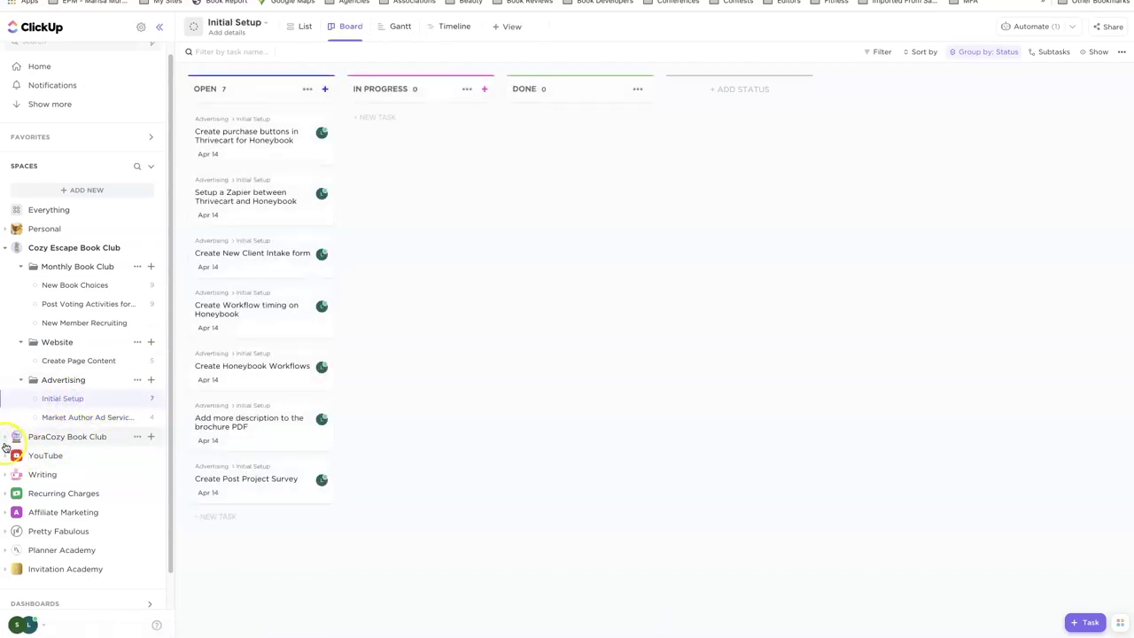
- Expand the ParaCozy Book Club and YouTube spaces and open YouTube's Filming Schedule list
left_click(5, 438)
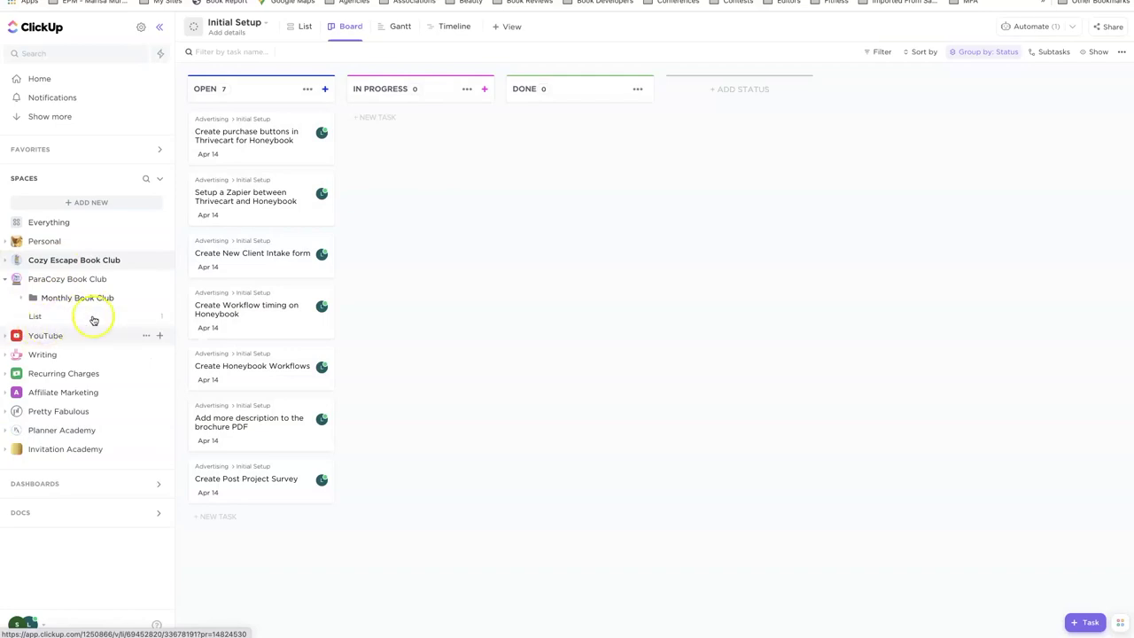
left_click(22, 298)
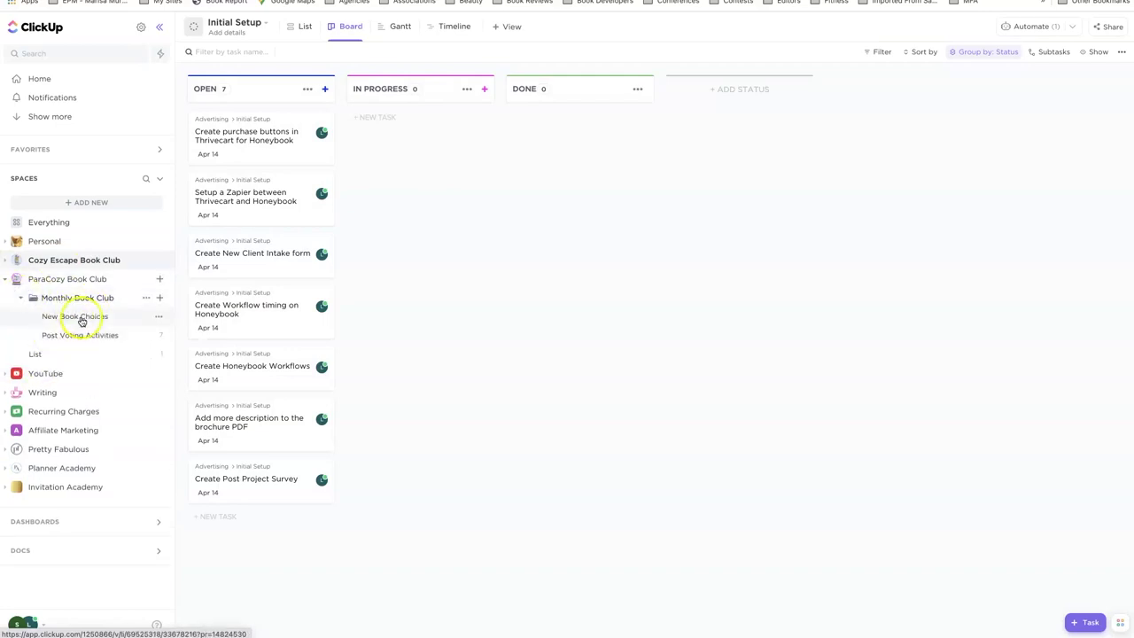
left_click(14, 260)
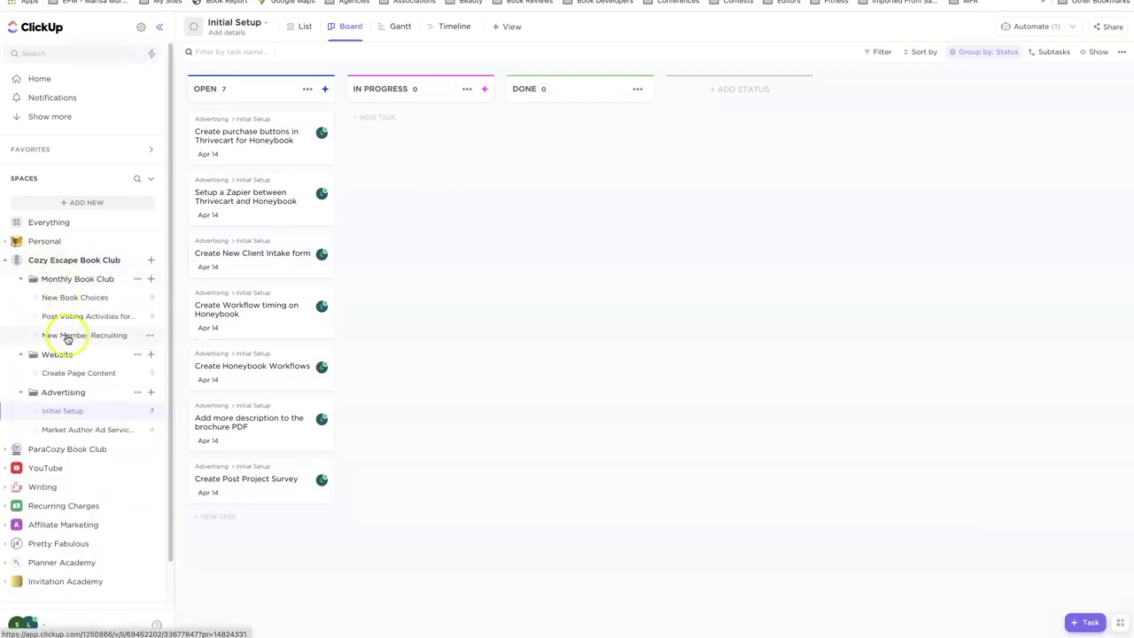
scroll(67, 425, "down", 1)
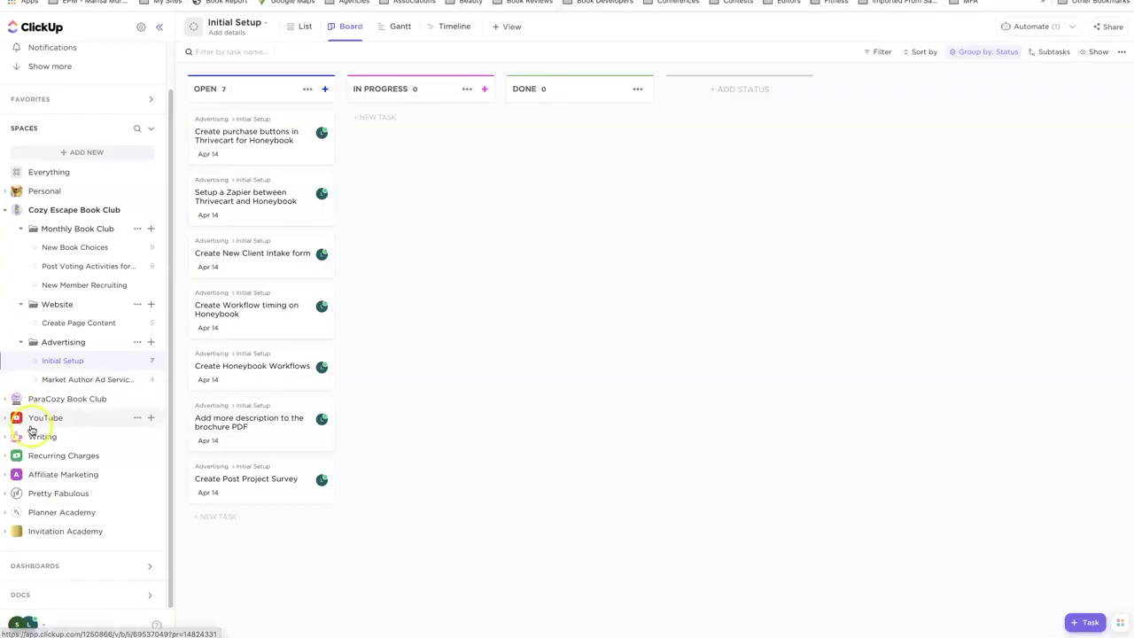
left_click(4, 417)
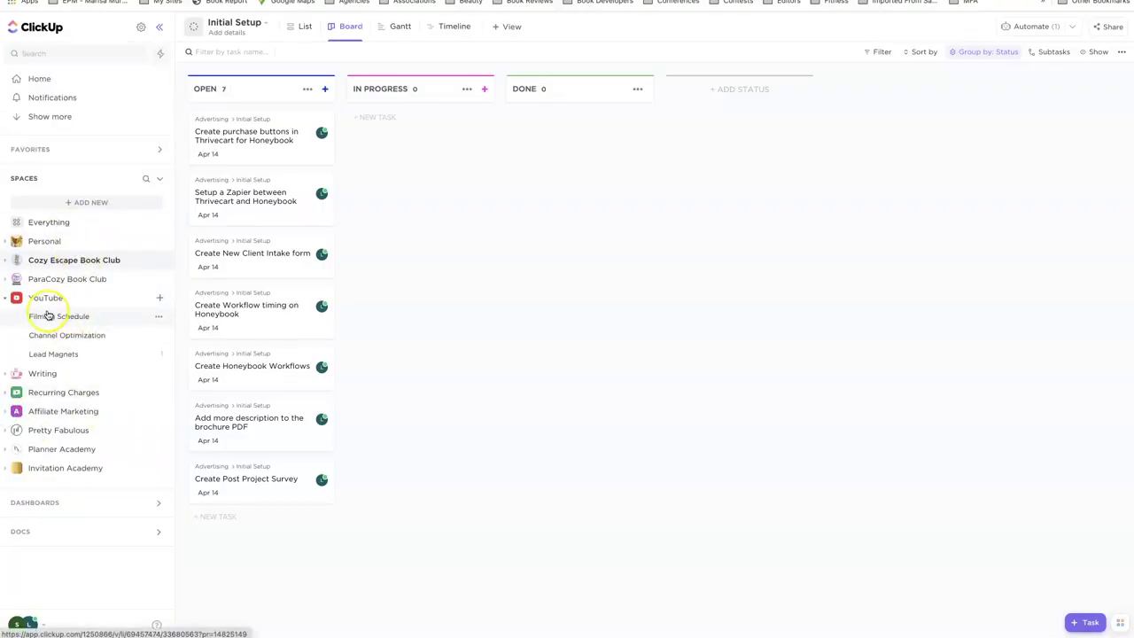
left_click(6, 284)
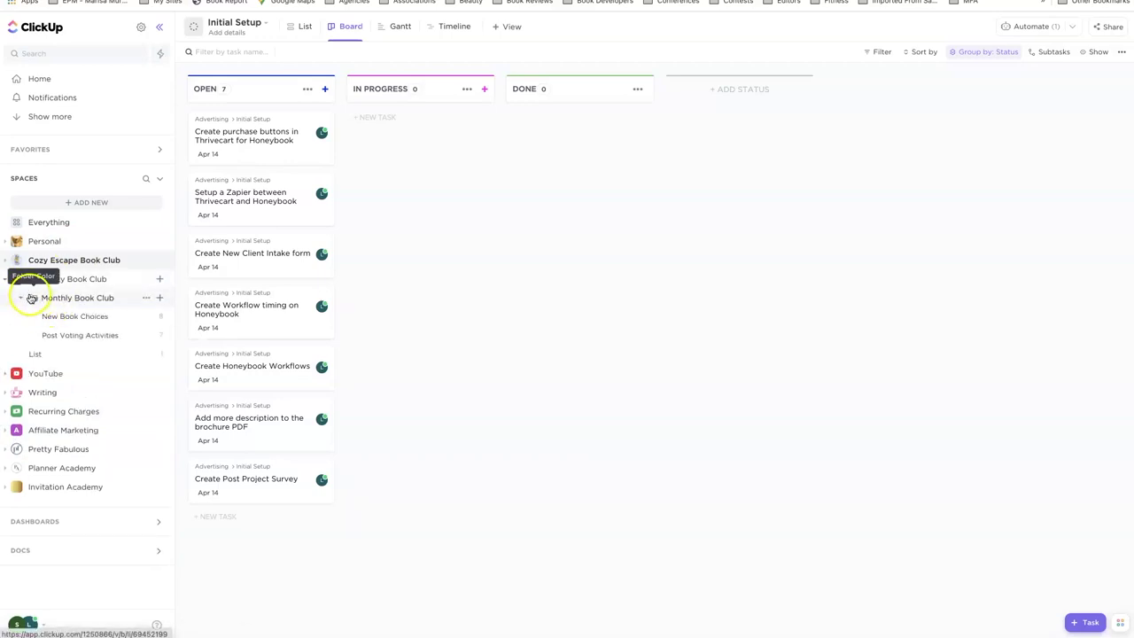
left_click(5, 373)
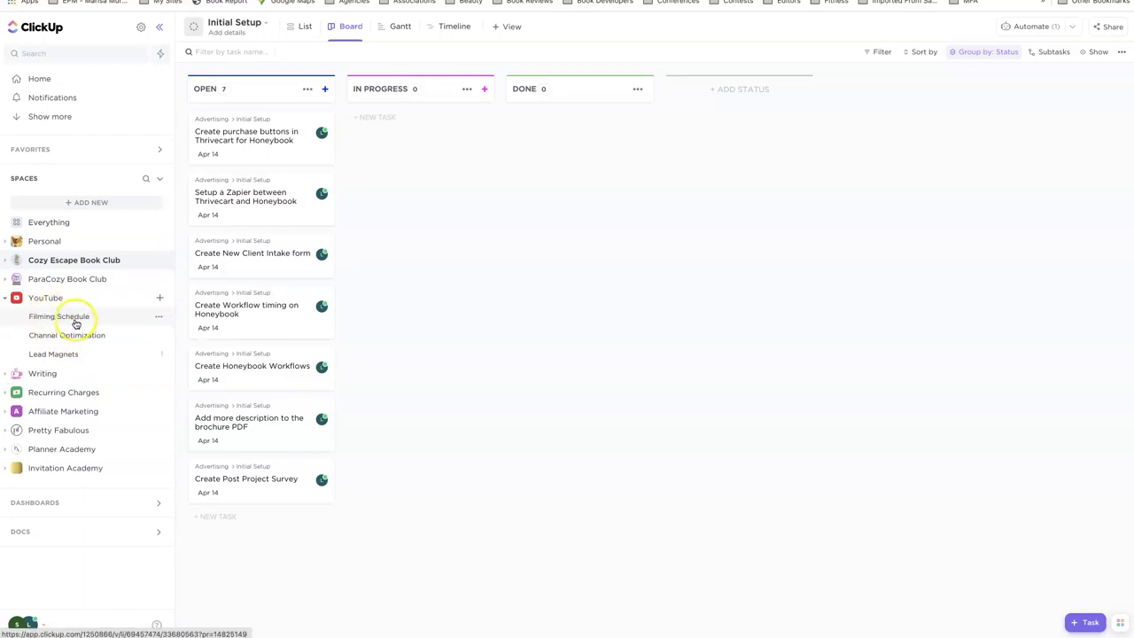
left_click(76, 317)
- Open YouTube's Lead Magnets list and check the OPEN status group's options
left_click(79, 335)
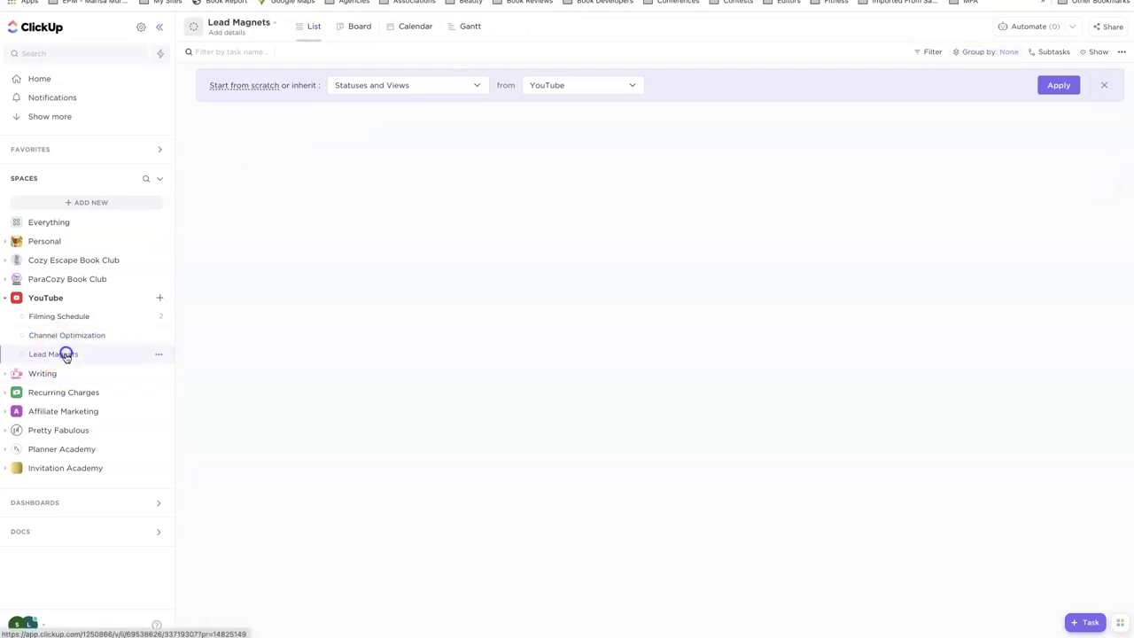
left_click(67, 354)
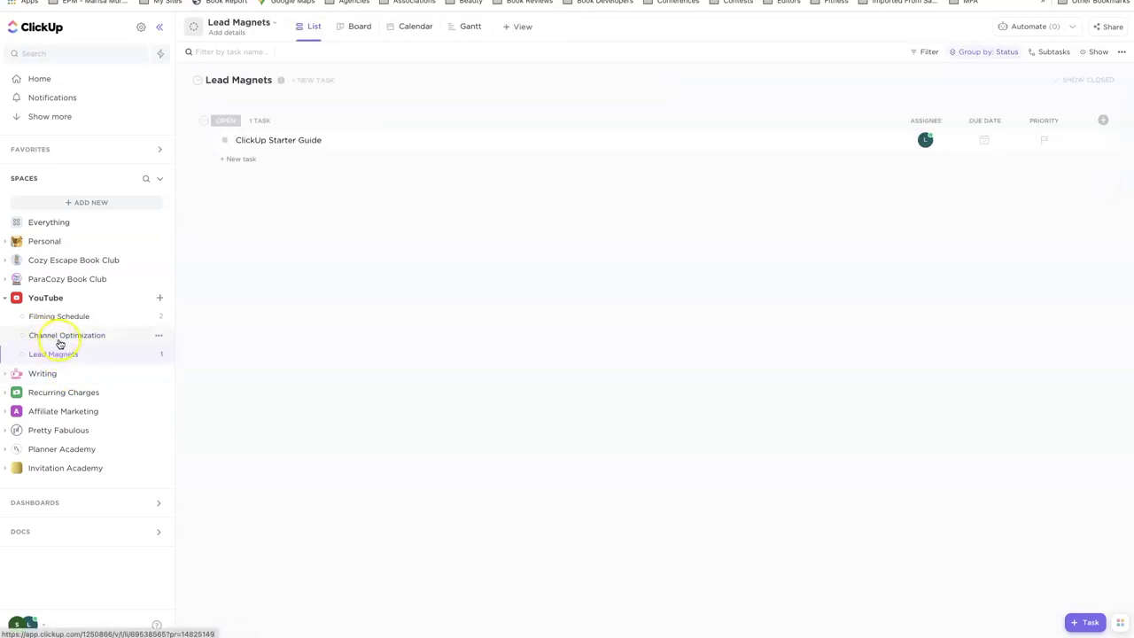
left_click(225, 122)
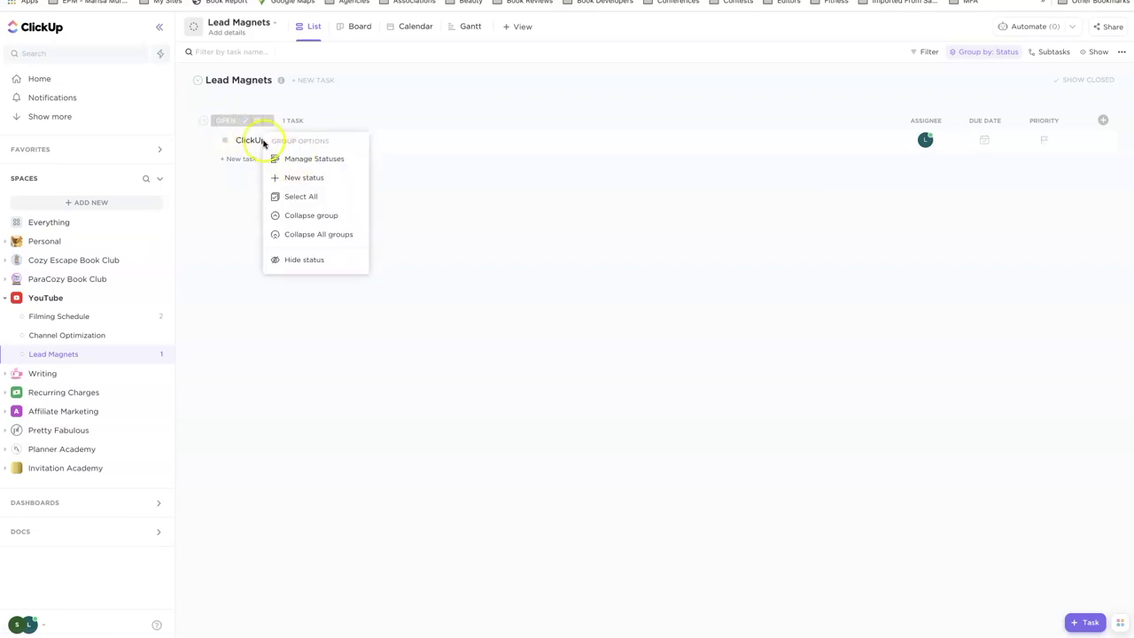
left_click(248, 231)
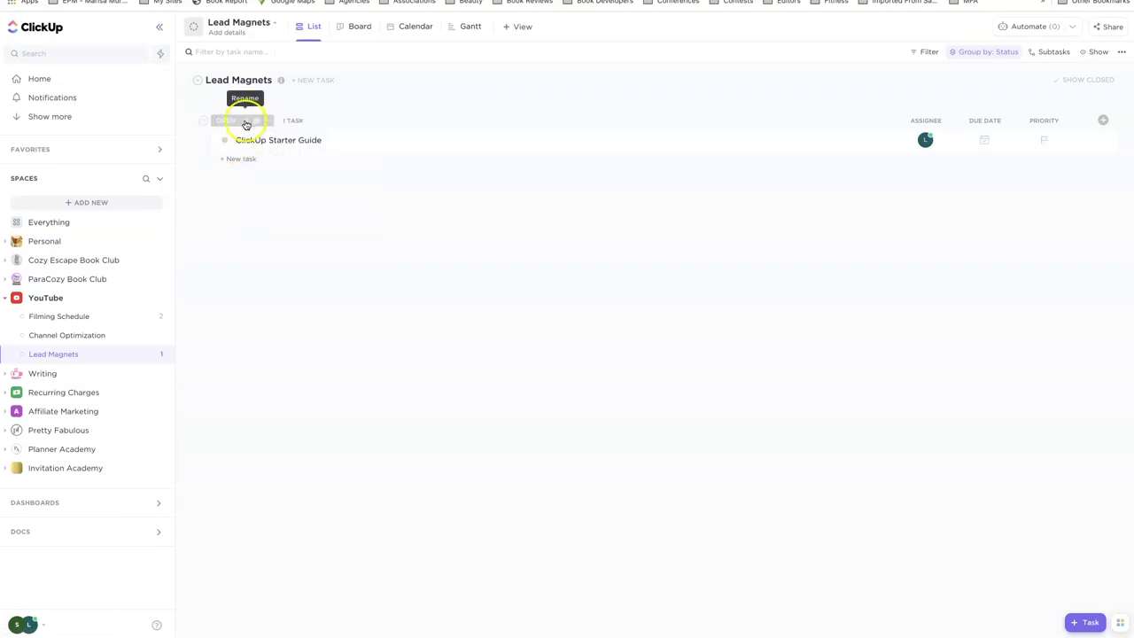
left_click(226, 121)
left_click(222, 181)
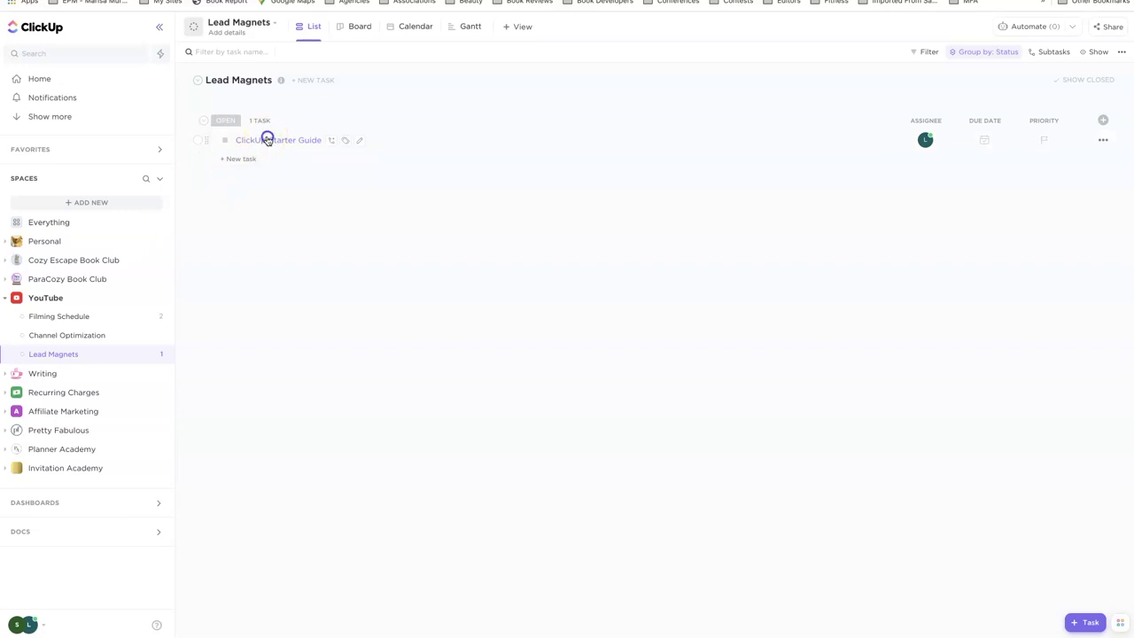
- Move the ClickUp Starter Guide task through Idea and In Progress to Done, then view the board
left_click(266, 140)
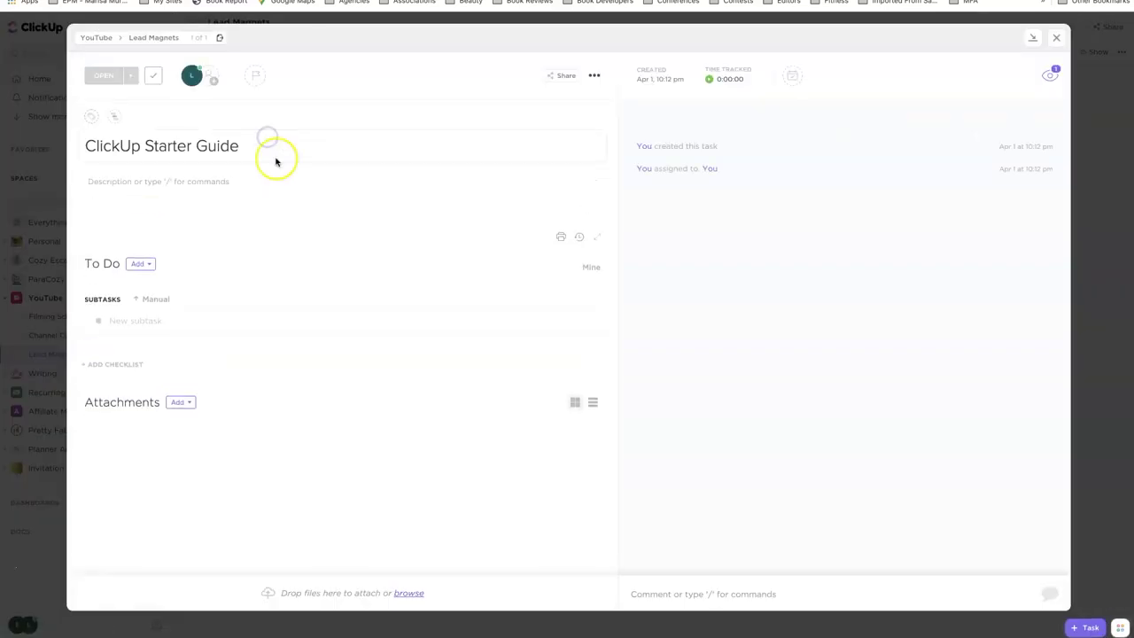
left_click(130, 77)
left_click(129, 76)
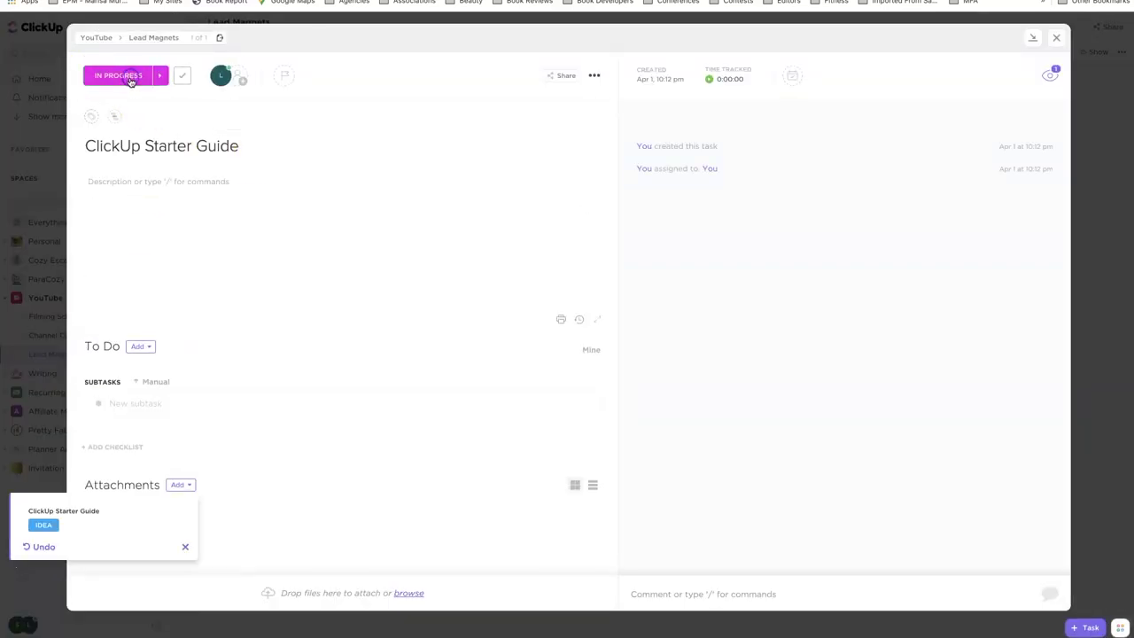
left_click(155, 75)
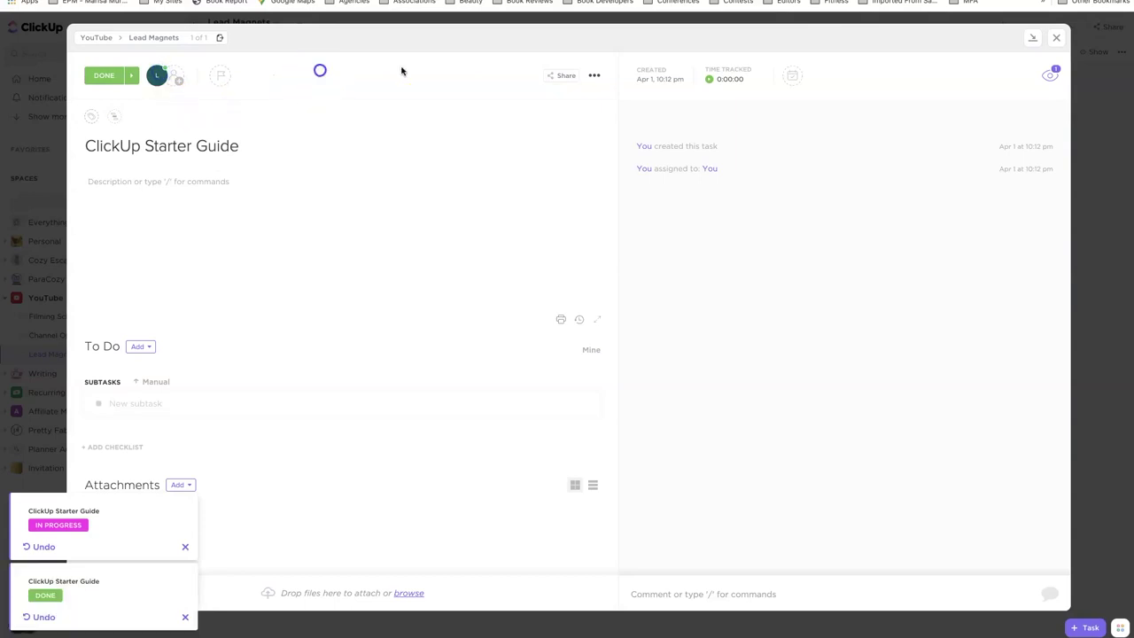
left_click(1055, 37)
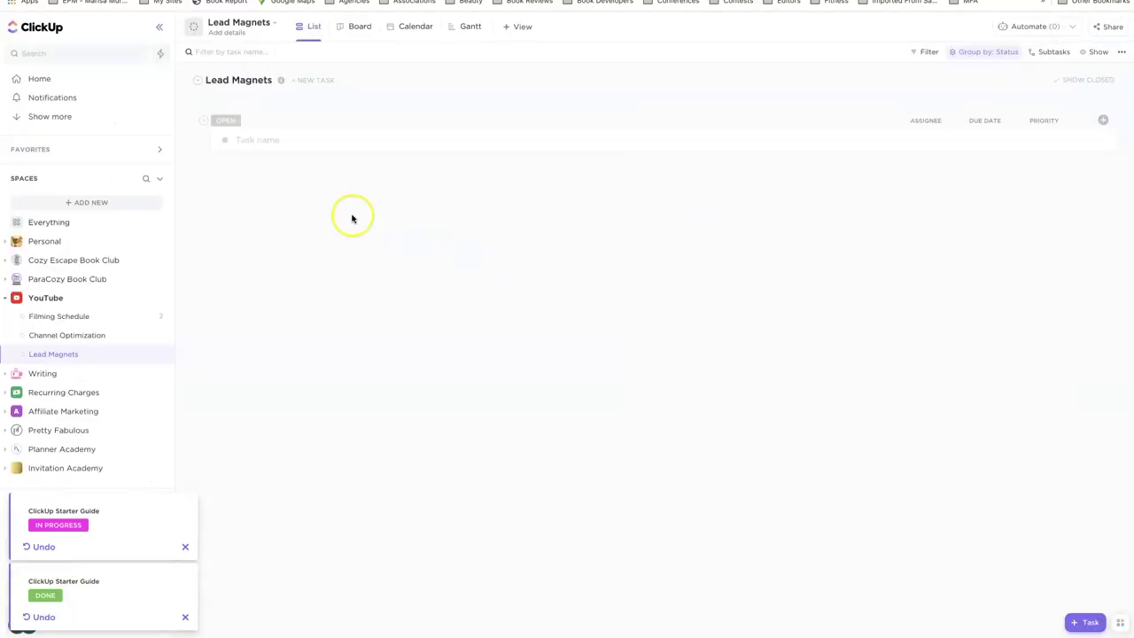
left_click(355, 27)
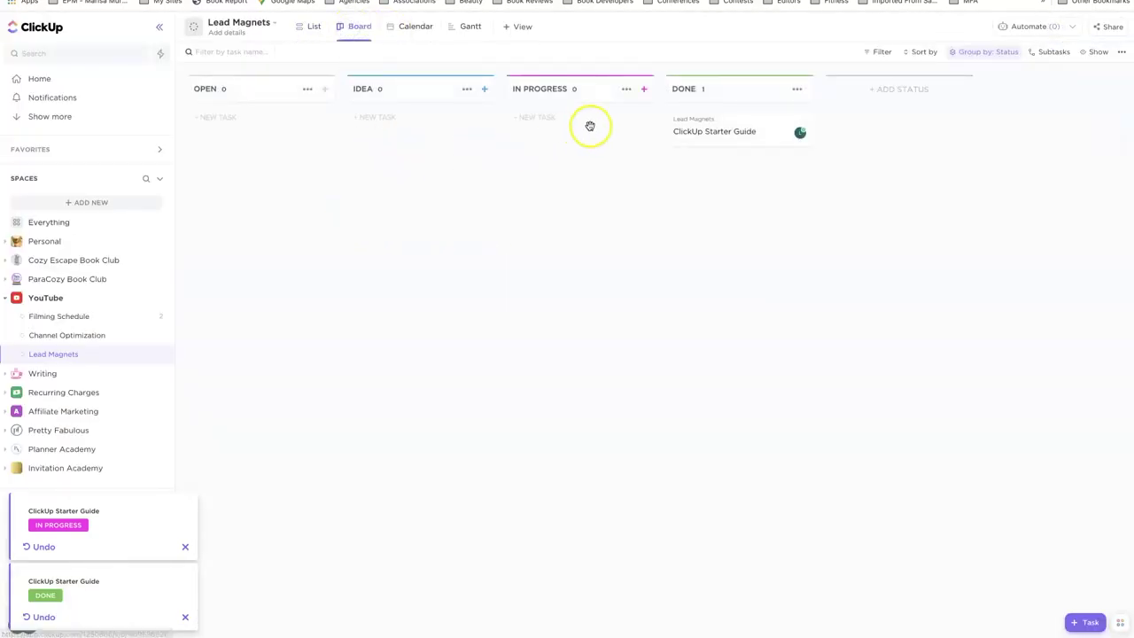
- Show closed Lead Magnets tasks in the list, then make the Board view default for everyone
left_click(310, 28)
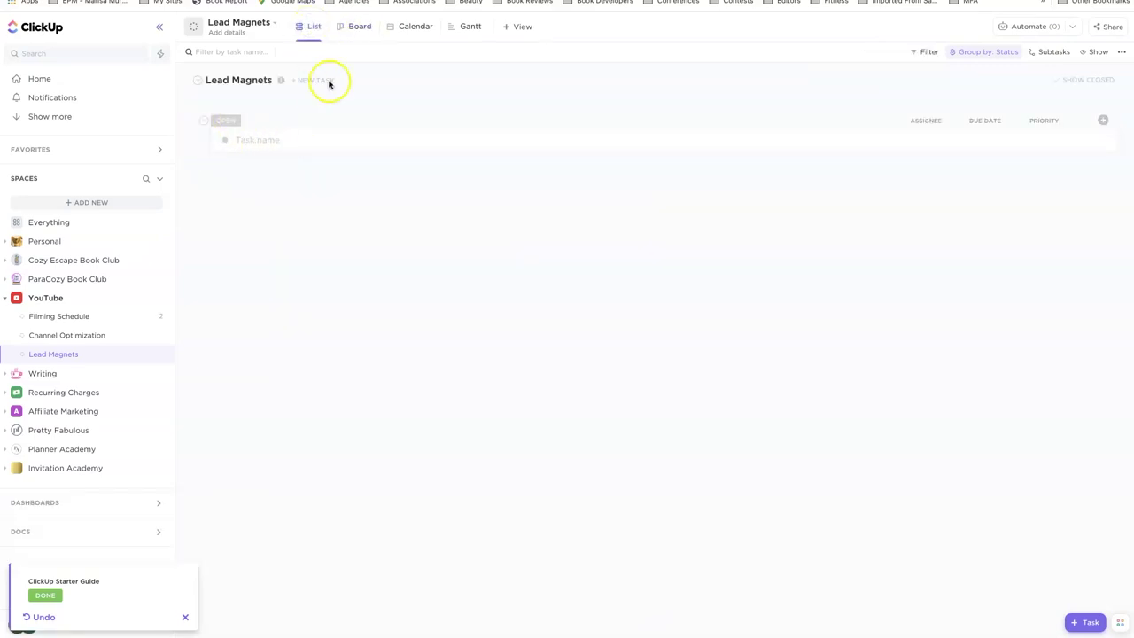
left_click(1073, 80)
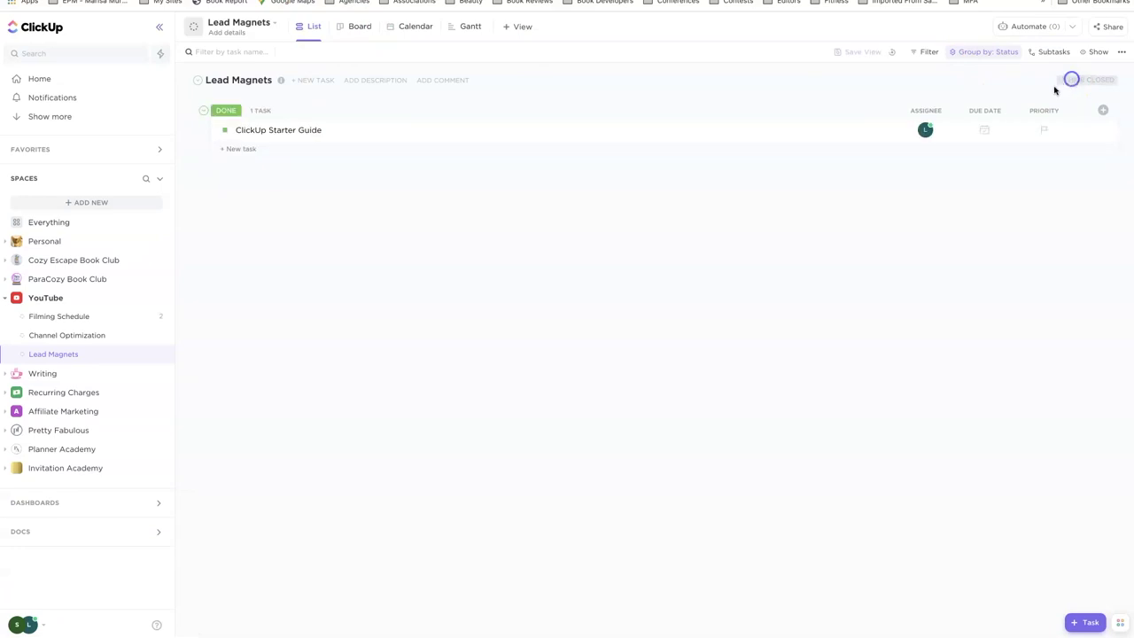
left_click(356, 29)
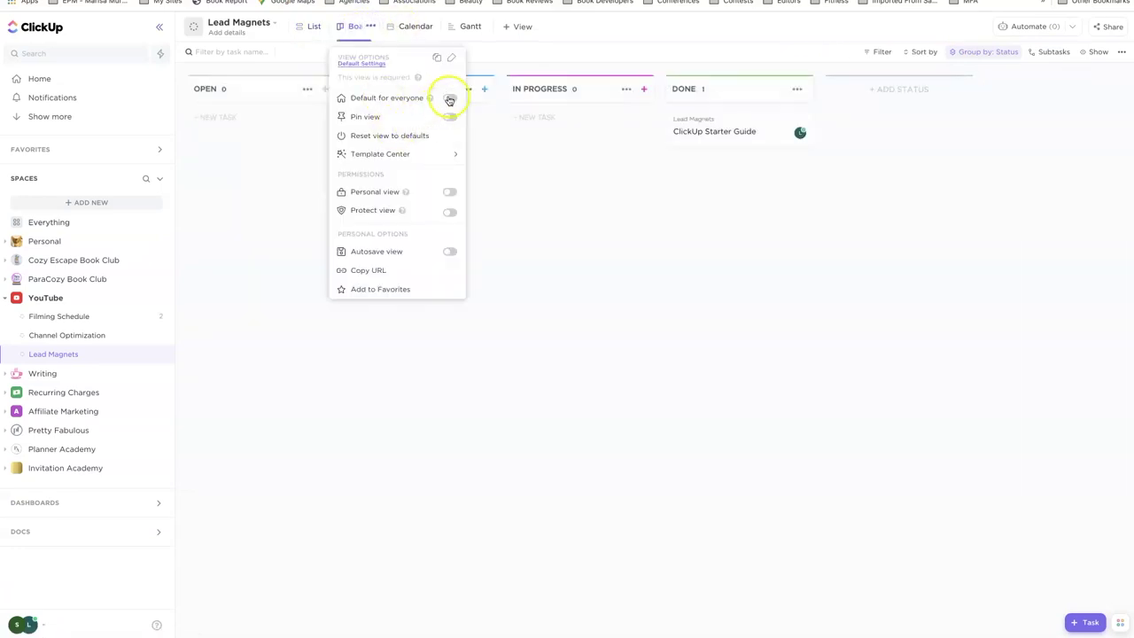
left_click(454, 99)
left_click(324, 342)
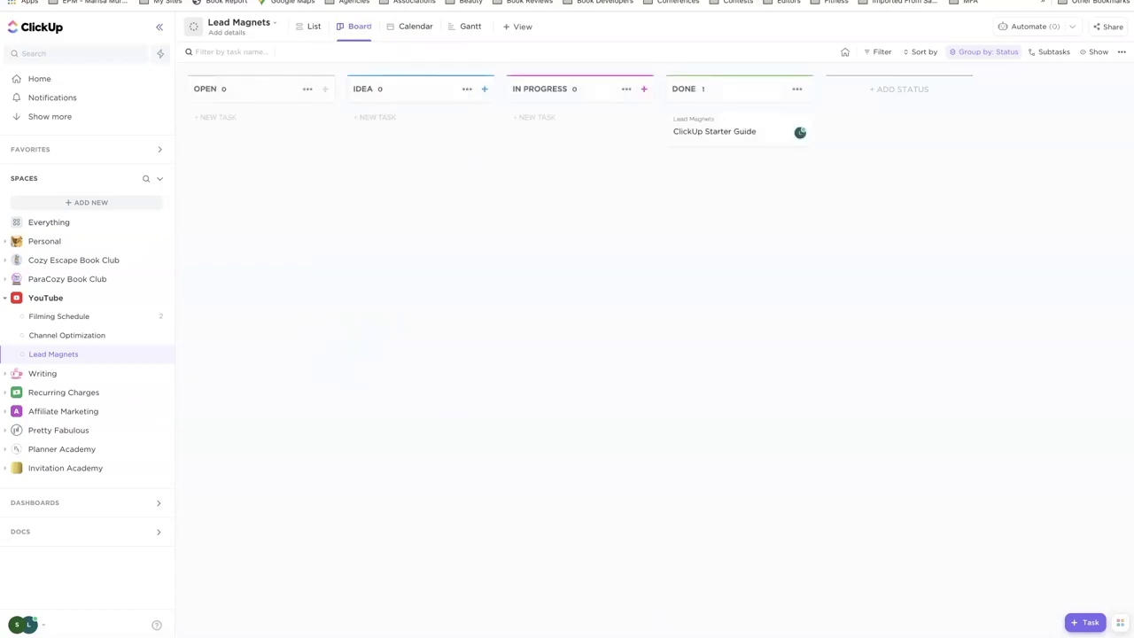
- Browse Writing's Marketing, Car Thief, Tea Cozy, Murderous Makeovers and Forever 40 lists, then open Lifetime Purchases
left_click(4, 373)
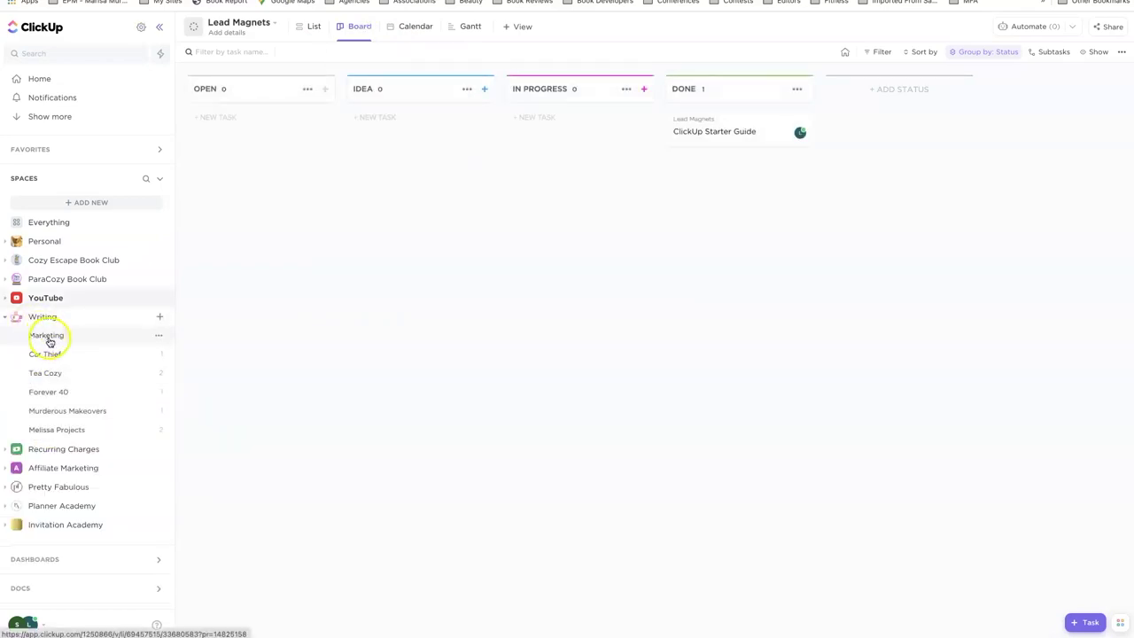
left_click(49, 338)
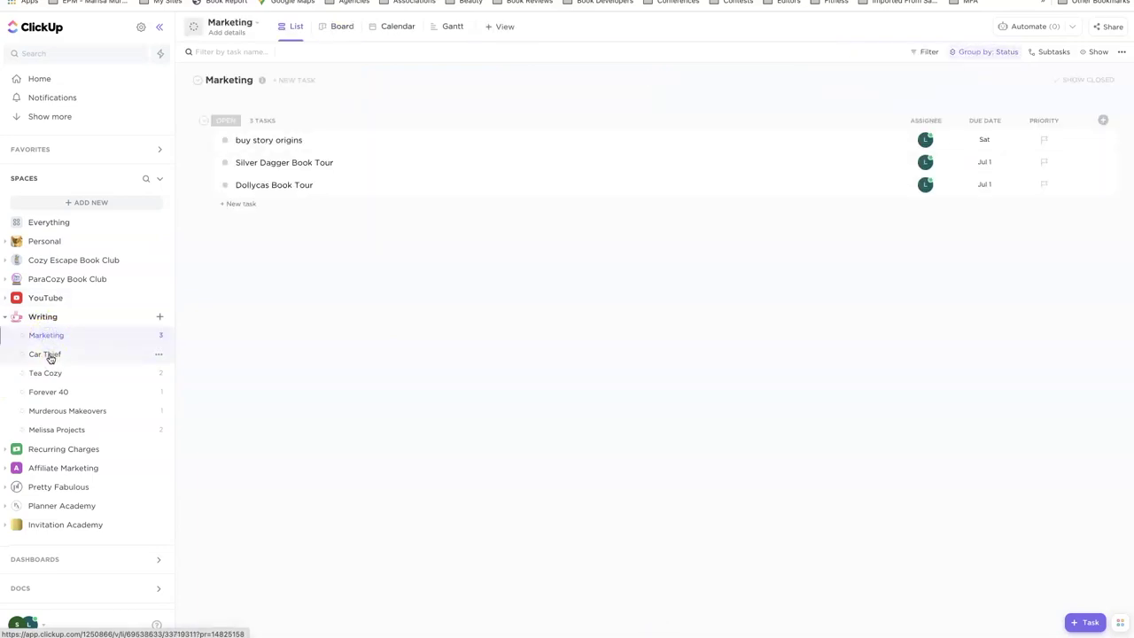
left_click(49, 354)
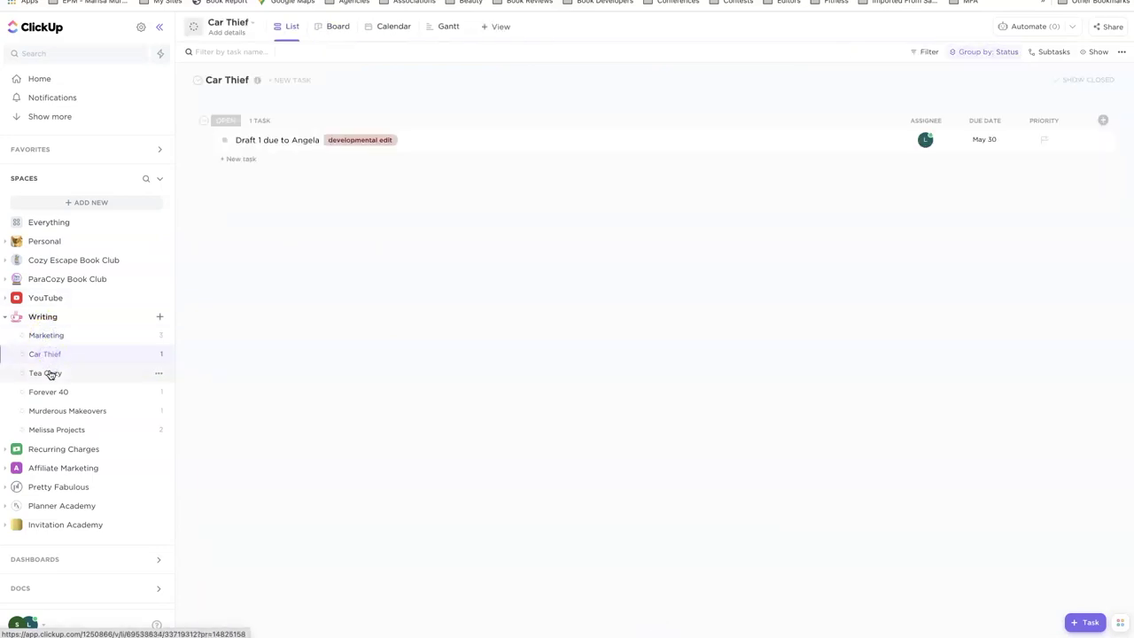
left_click(49, 373)
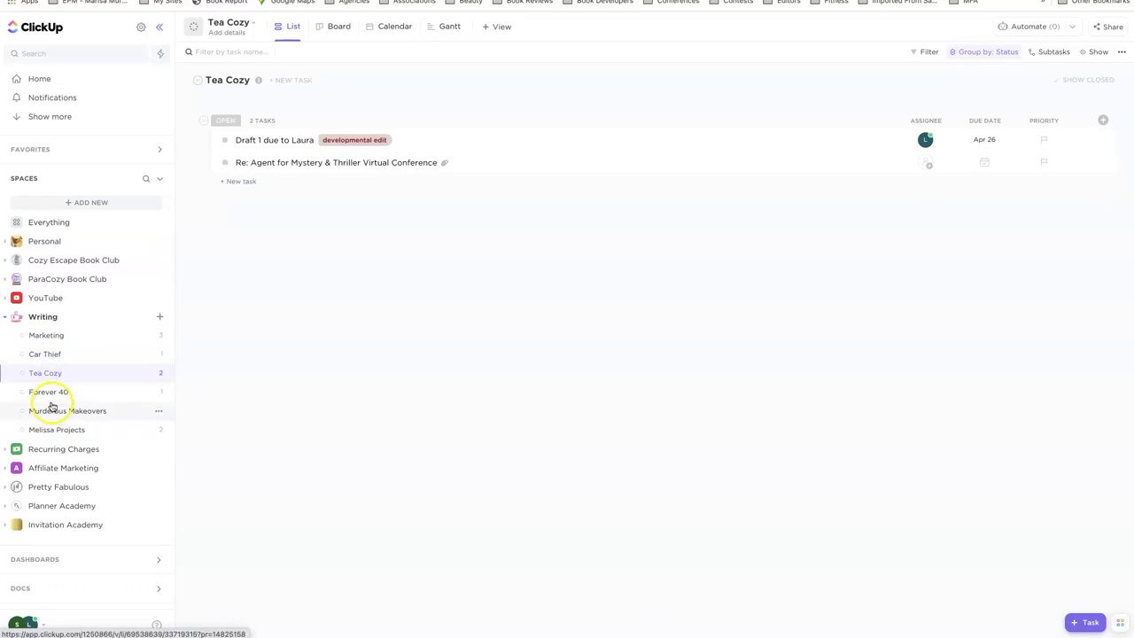
left_click(53, 408)
left_click(49, 393)
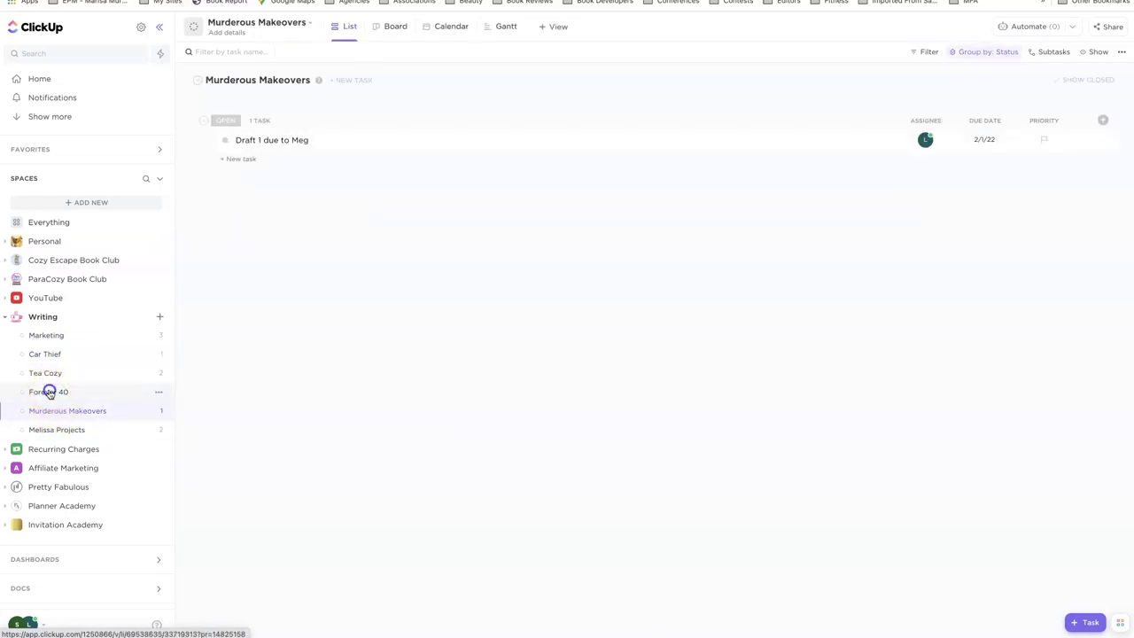
left_click(7, 449)
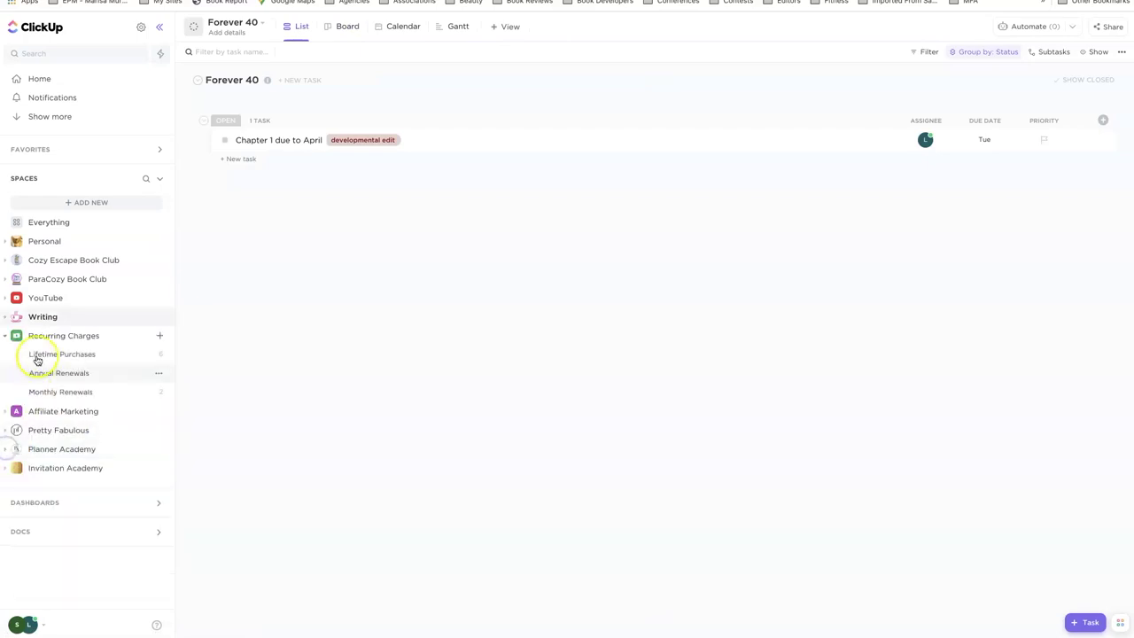
left_click(63, 355)
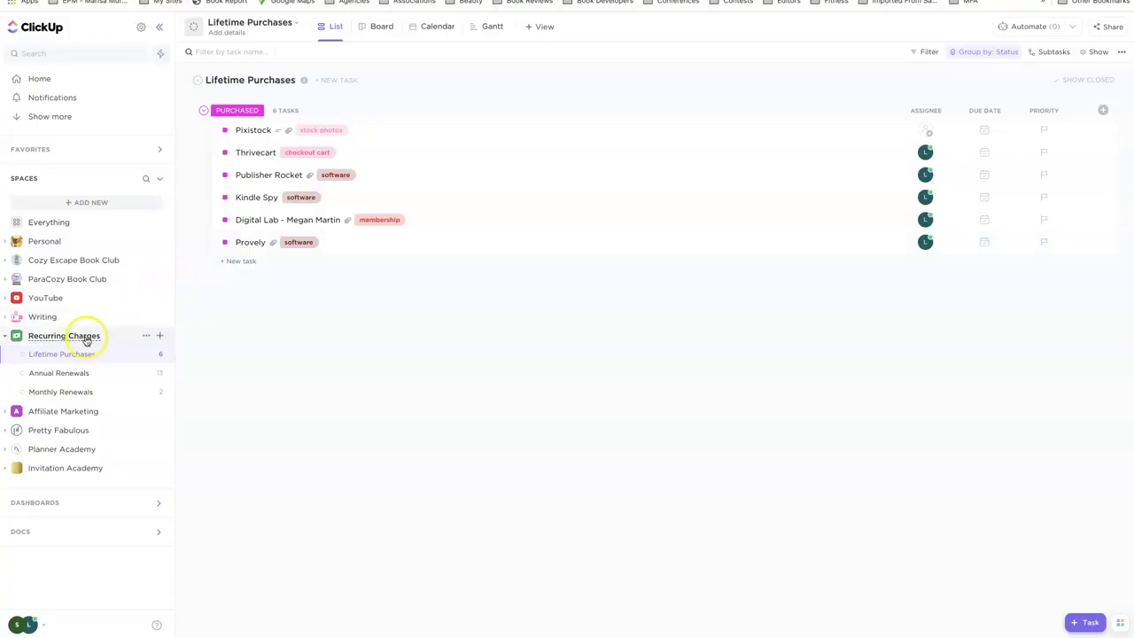
- Open the entire Recurring Charges space and scroll through its Annual and Monthly Renewals tasks
left_click(82, 333)
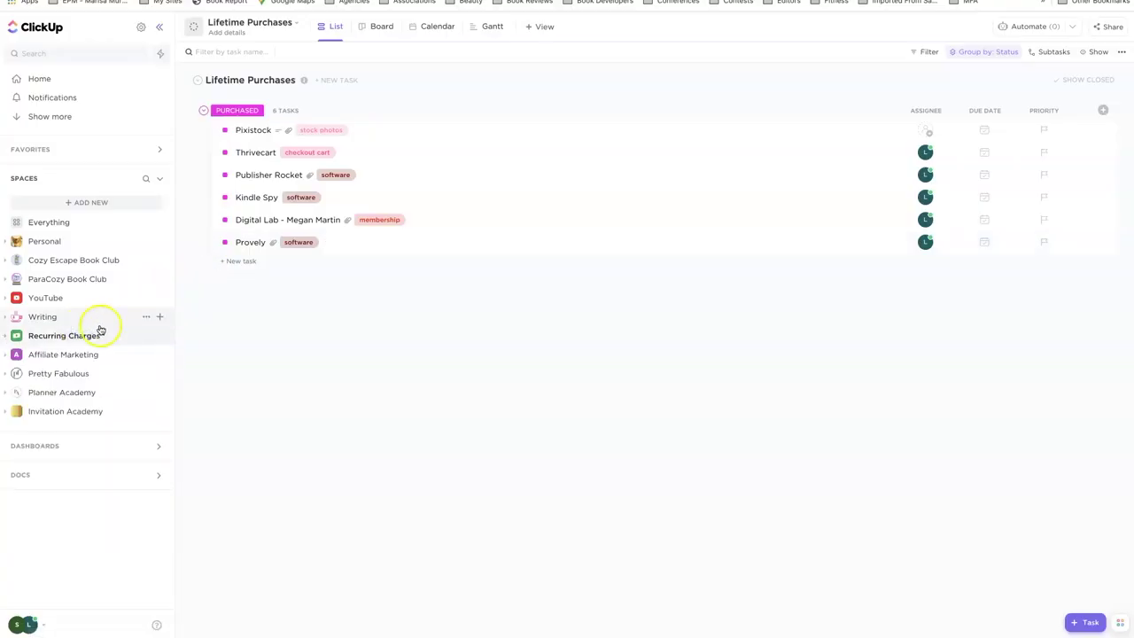
left_click(13, 336)
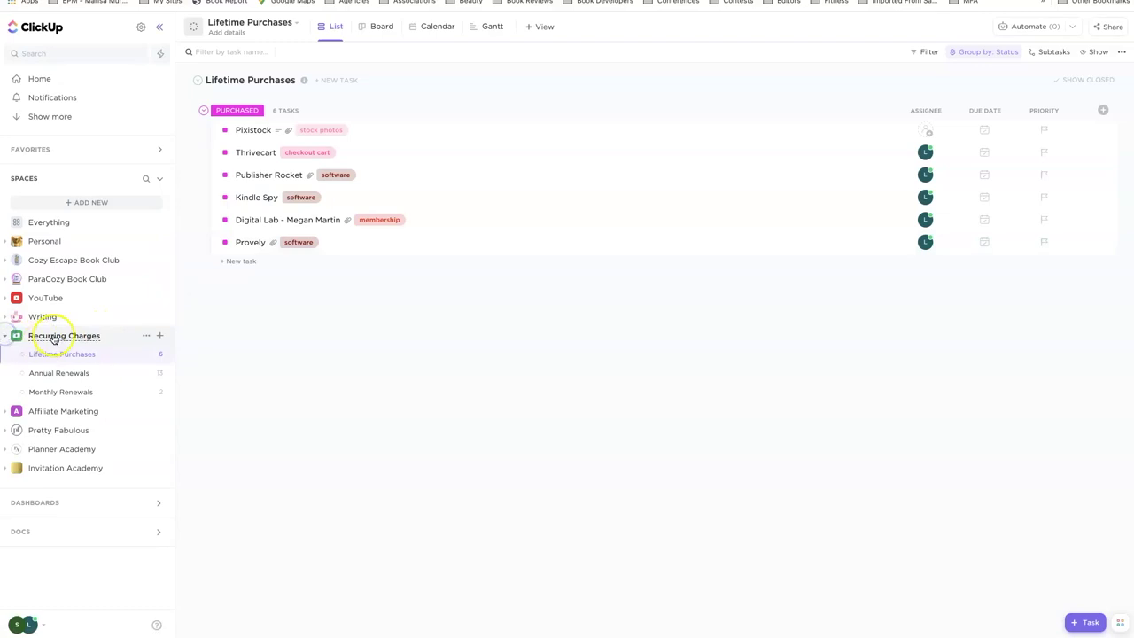
left_click(56, 335)
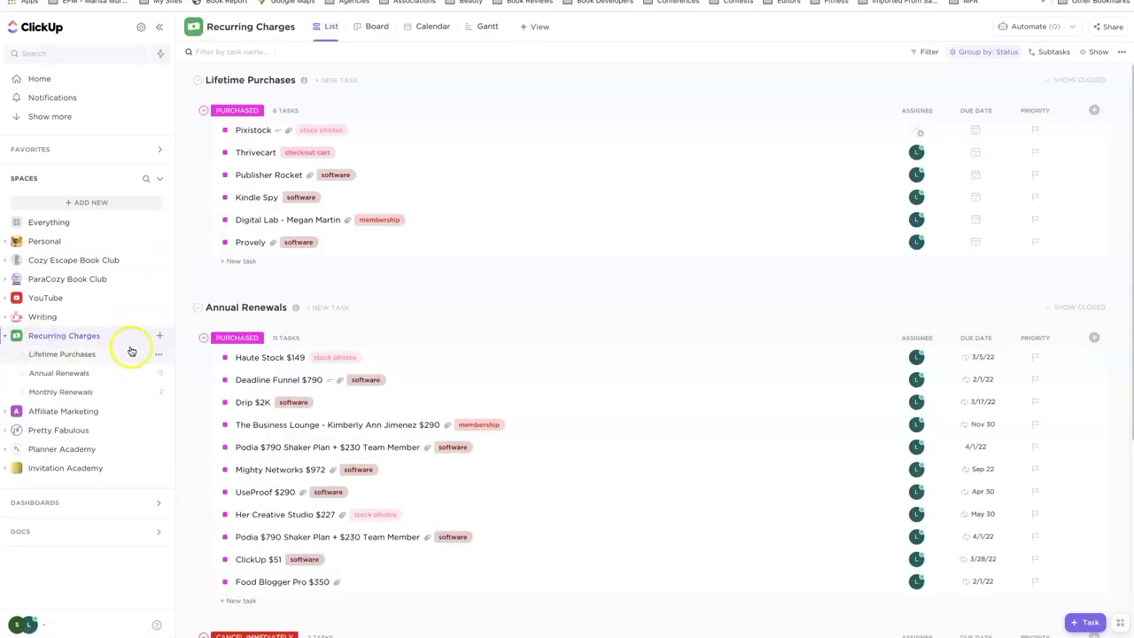
scroll(435, 487, "down", 5)
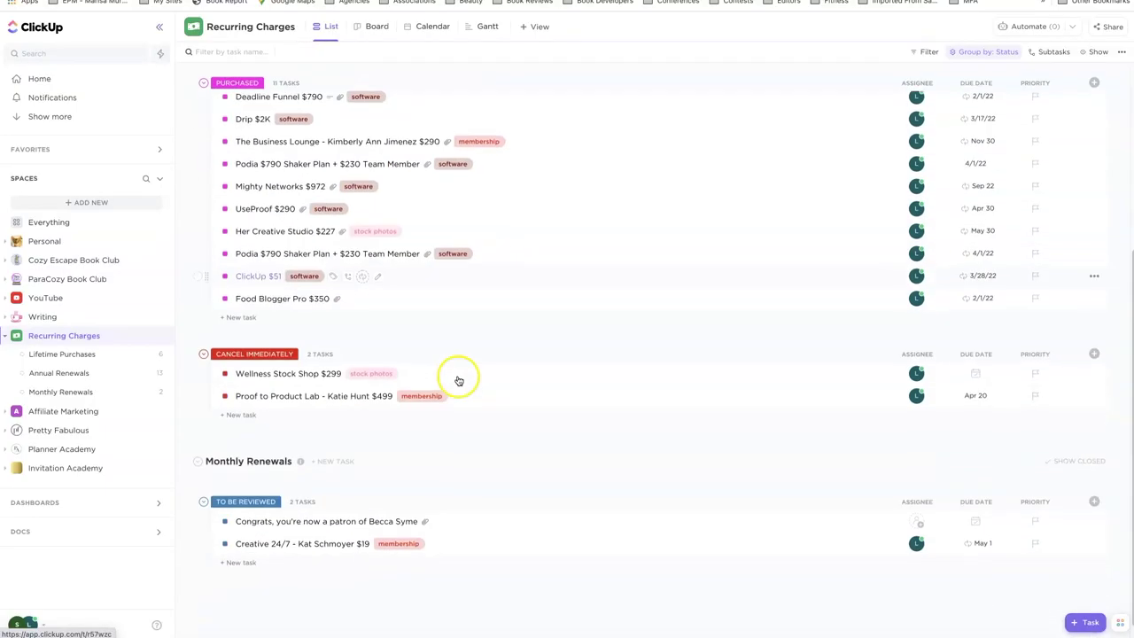
scroll(412, 405, "up", 5)
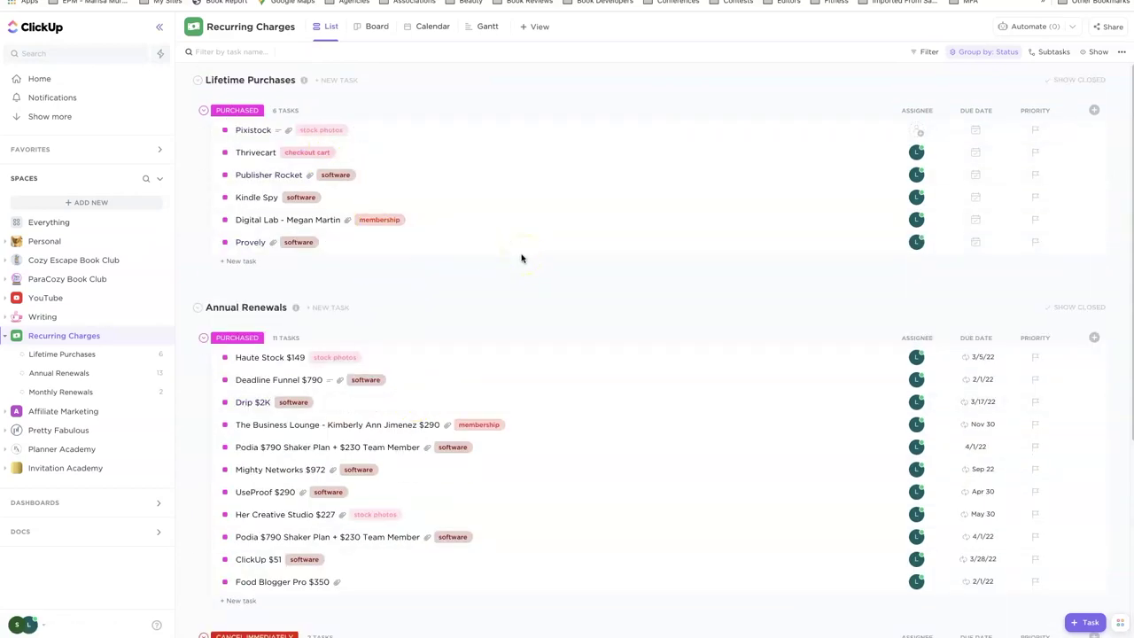
scroll(514, 257, "down", 1)
scroll(512, 257, "down", 3)
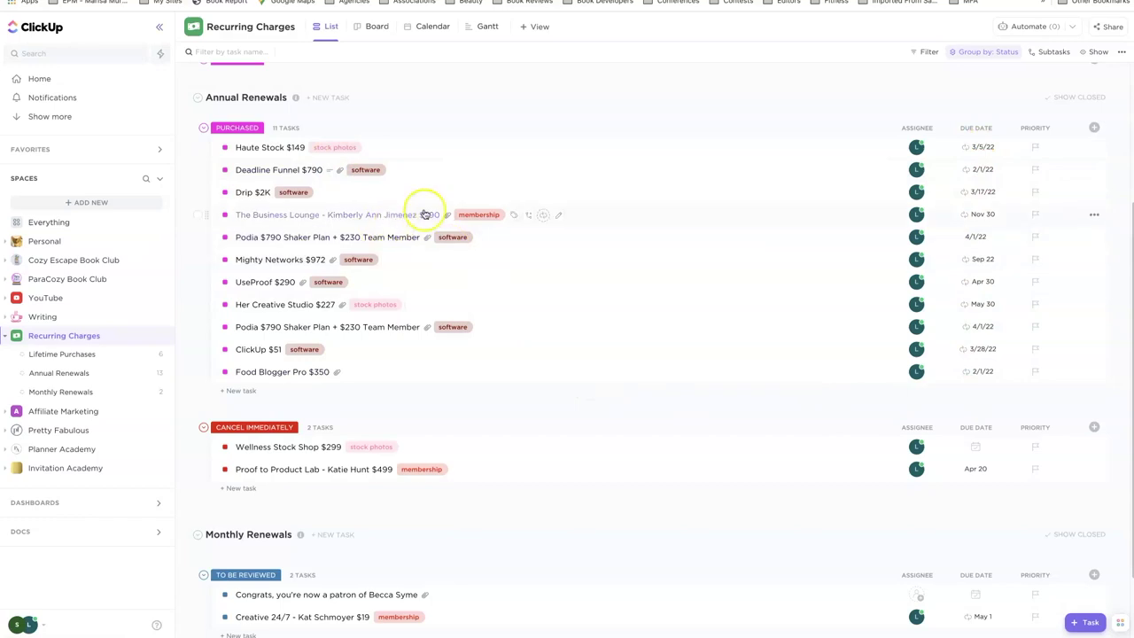
scroll(462, 352, "down", 1)
scroll(417, 390, "down", 1)
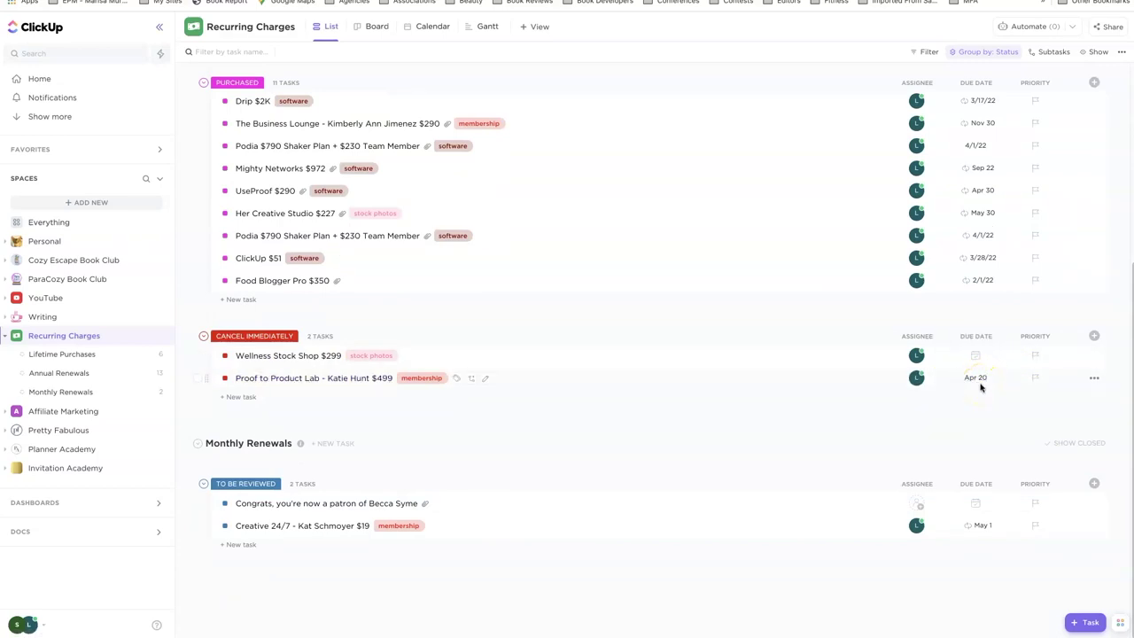
left_click(974, 356)
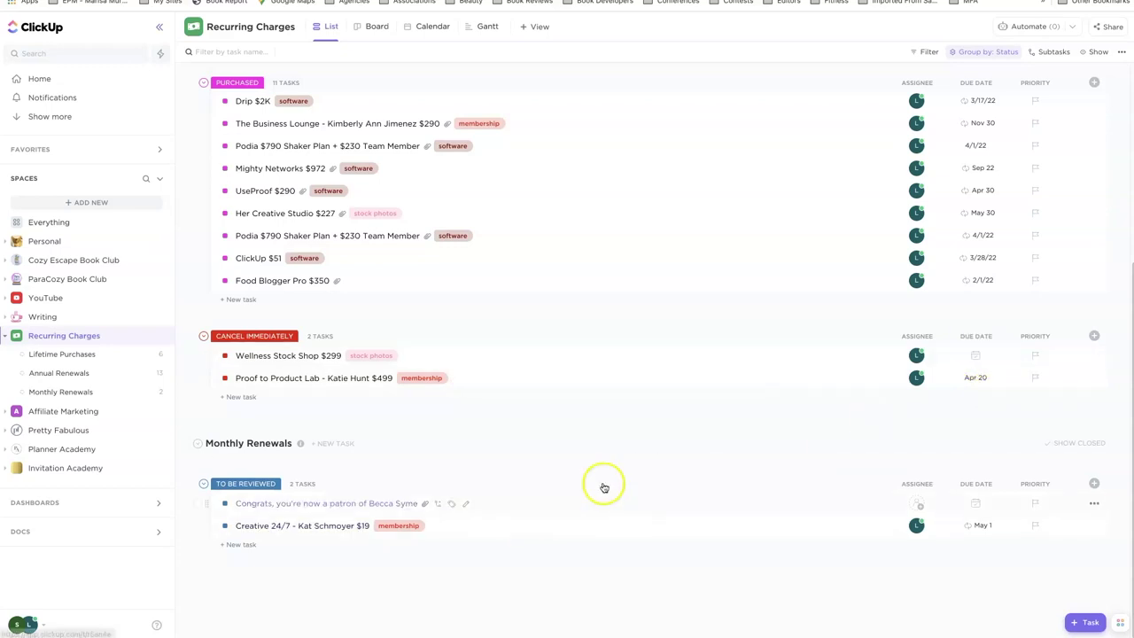
left_click(976, 357)
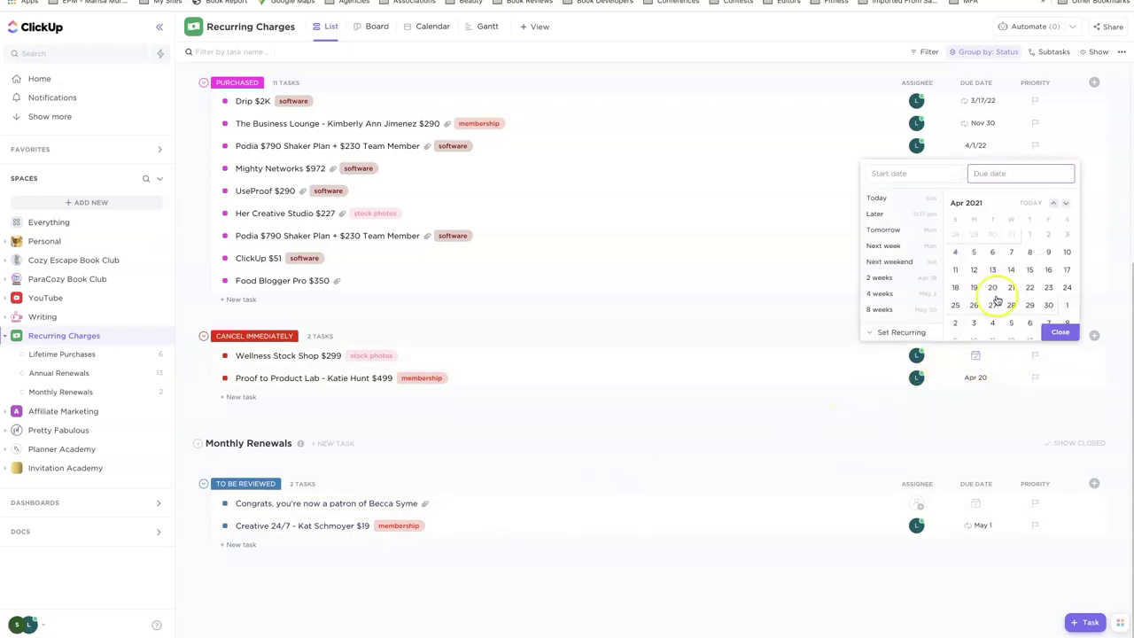
left_click(917, 416)
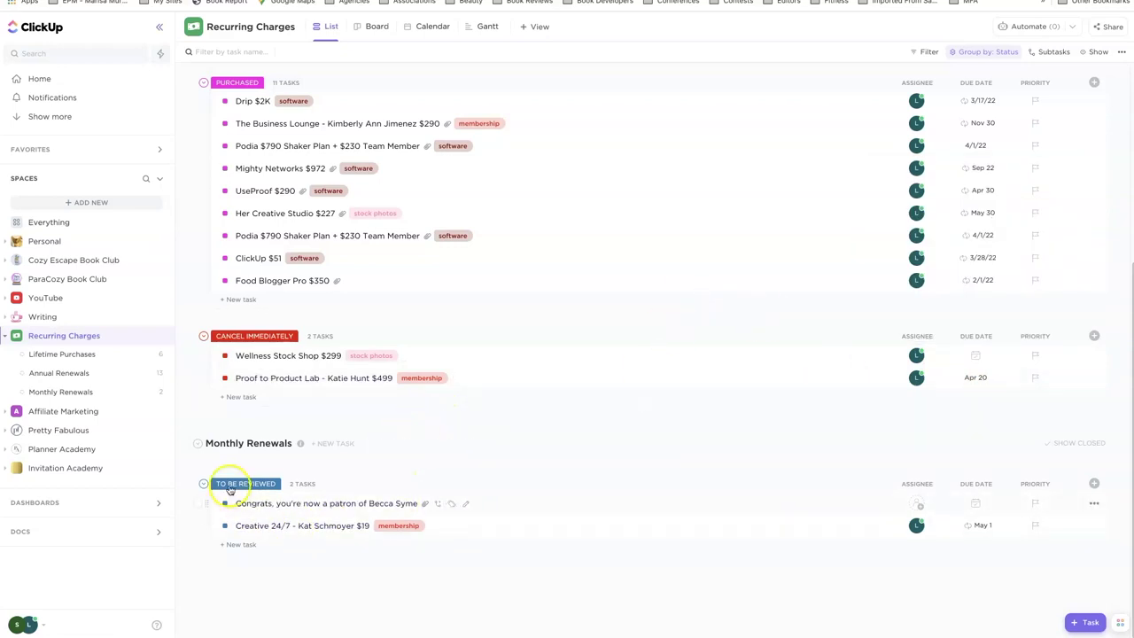
scroll(339, 447, "up", 5)
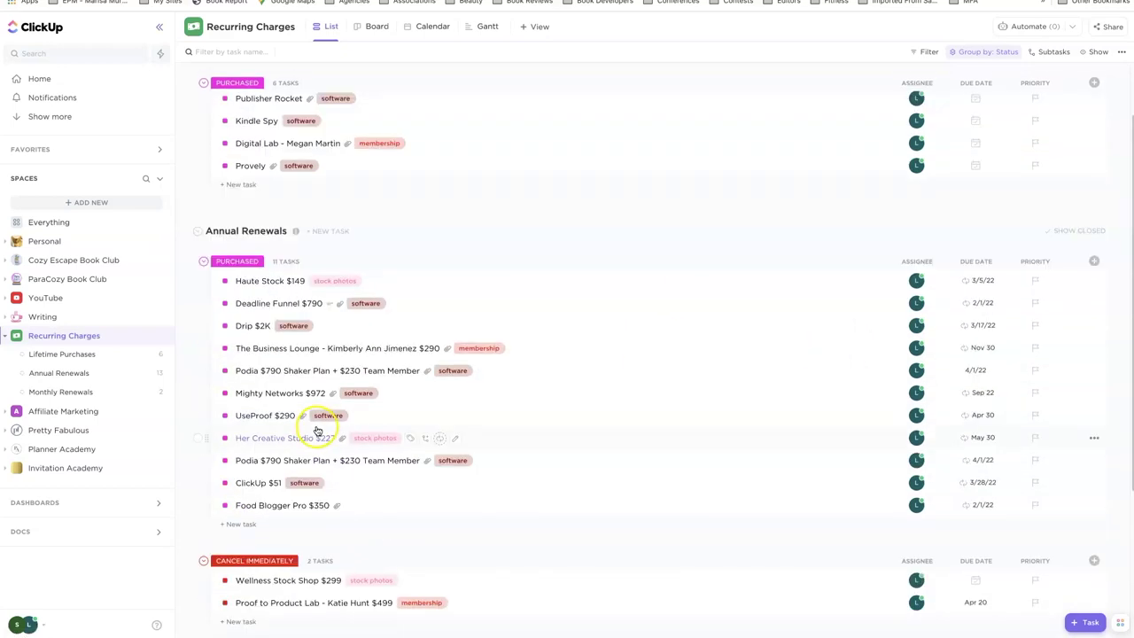
scroll(226, 345, "down", 1)
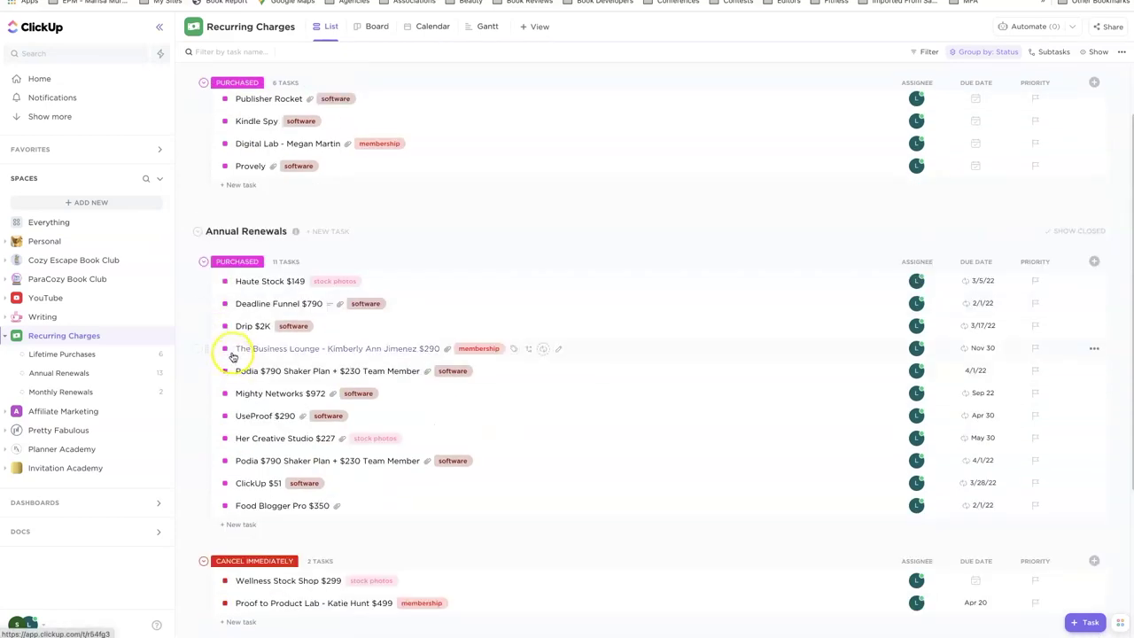
scroll(237, 350, "down", 4)
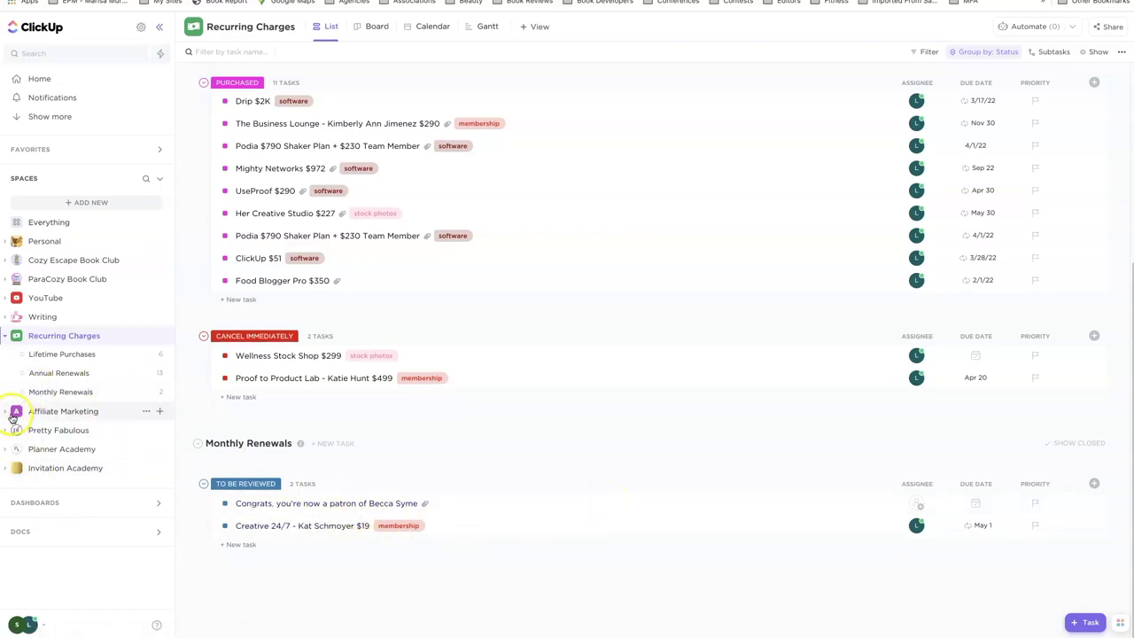
left_click(50, 411)
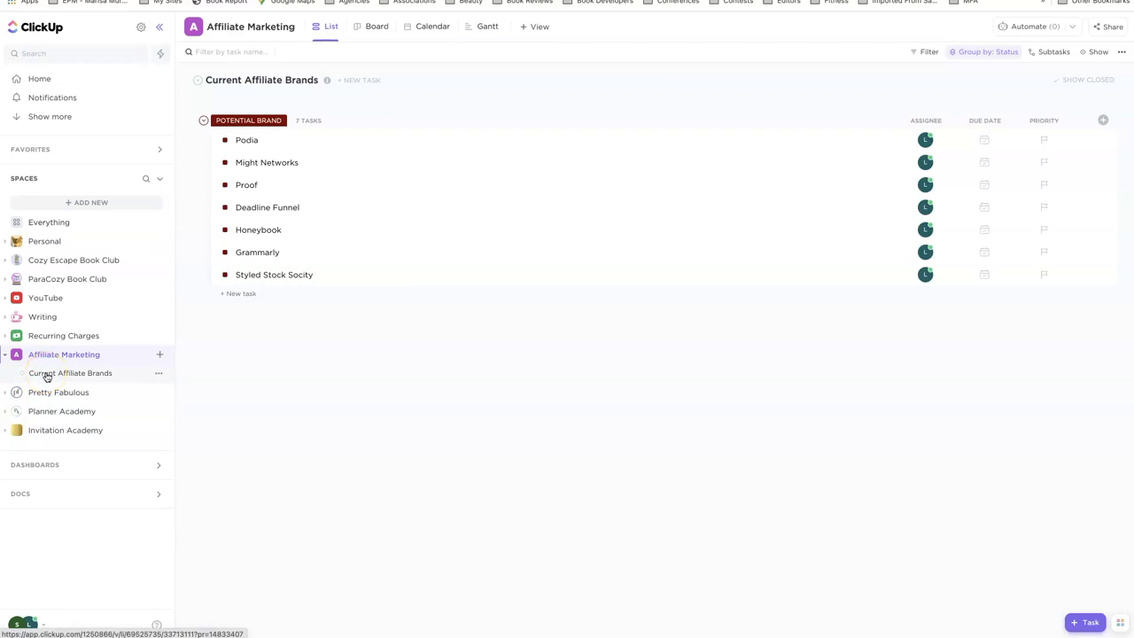
- Check Pretty Fabulous's Website list, collapse Cozy Escape's folders, and open Planner Academy's empty 'List'
left_click(5, 391)
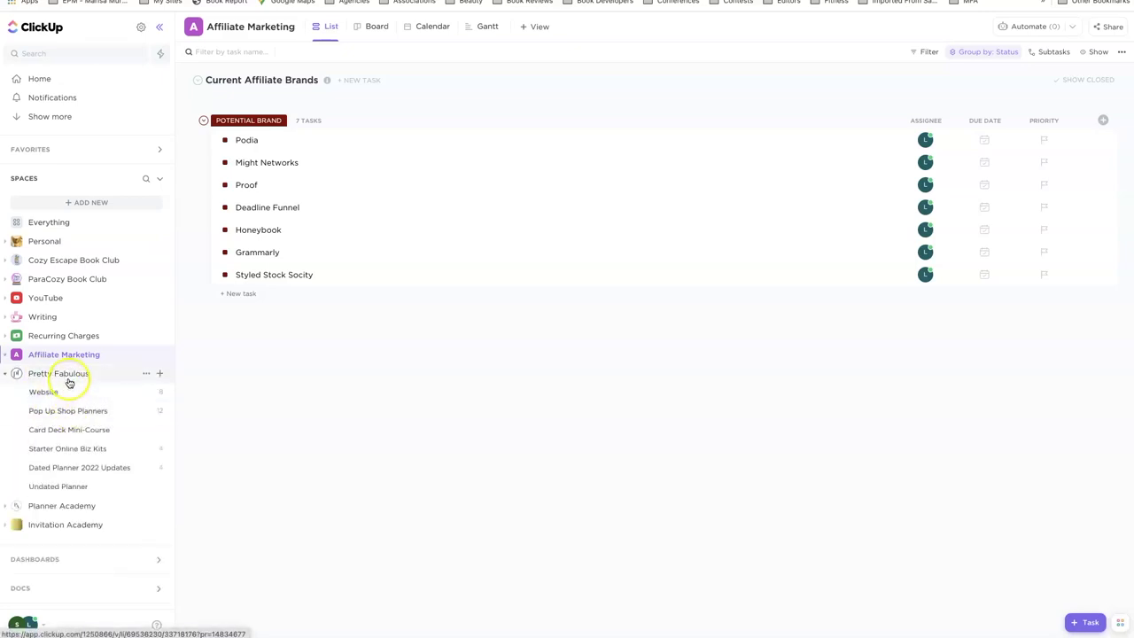
left_click(68, 391)
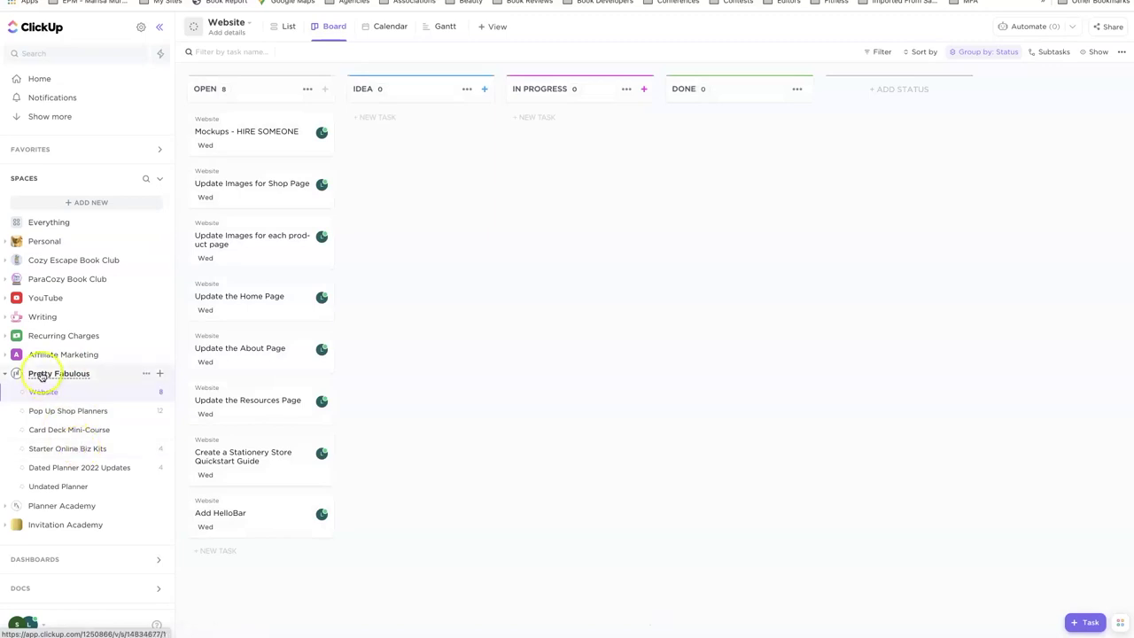
left_click(6, 260)
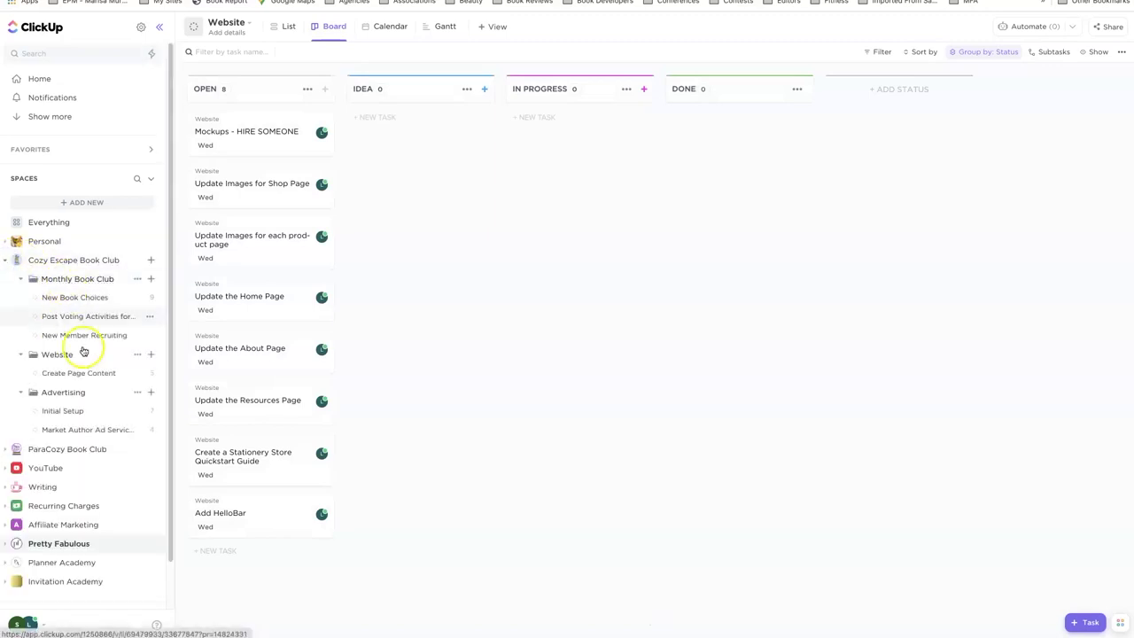
left_click(21, 278)
left_click(21, 297)
left_click(20, 316)
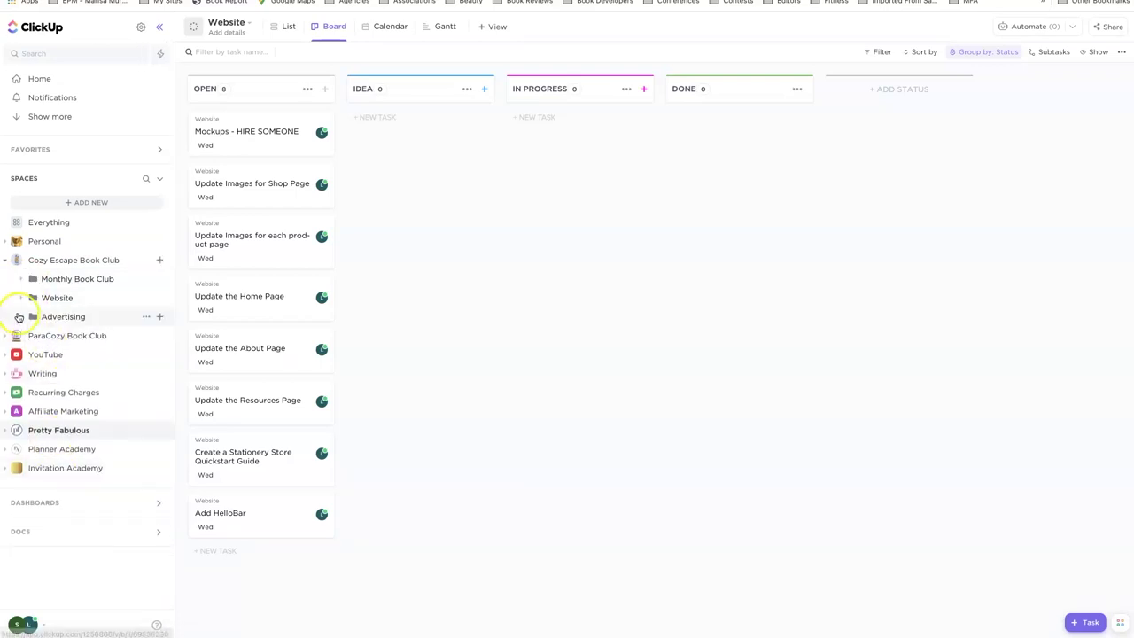
left_click(5, 430)
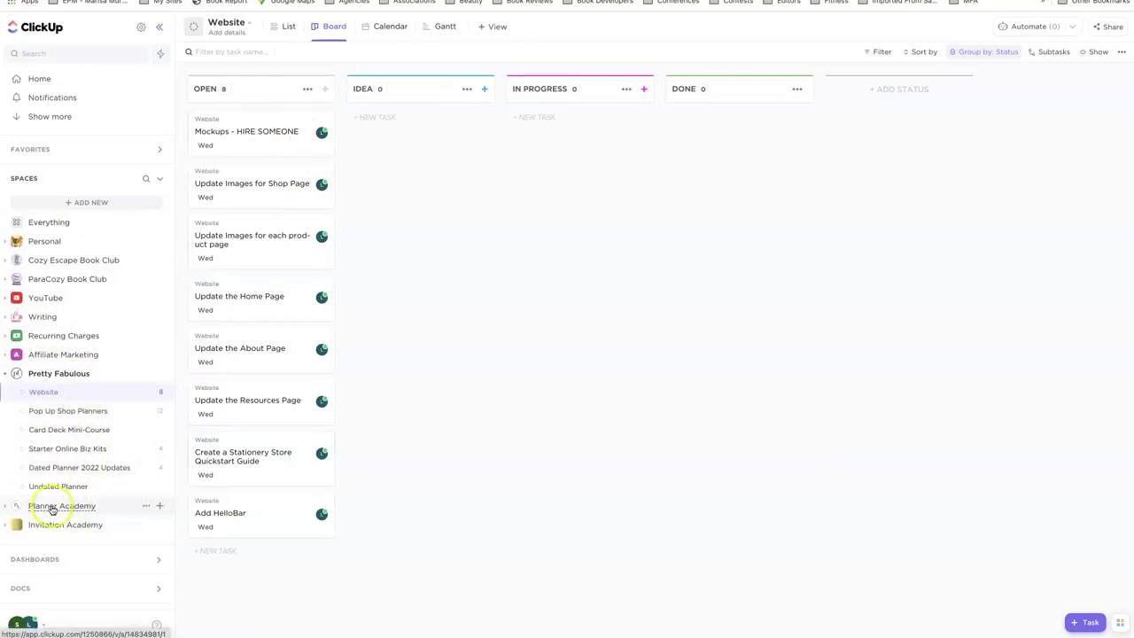
left_click(5, 505)
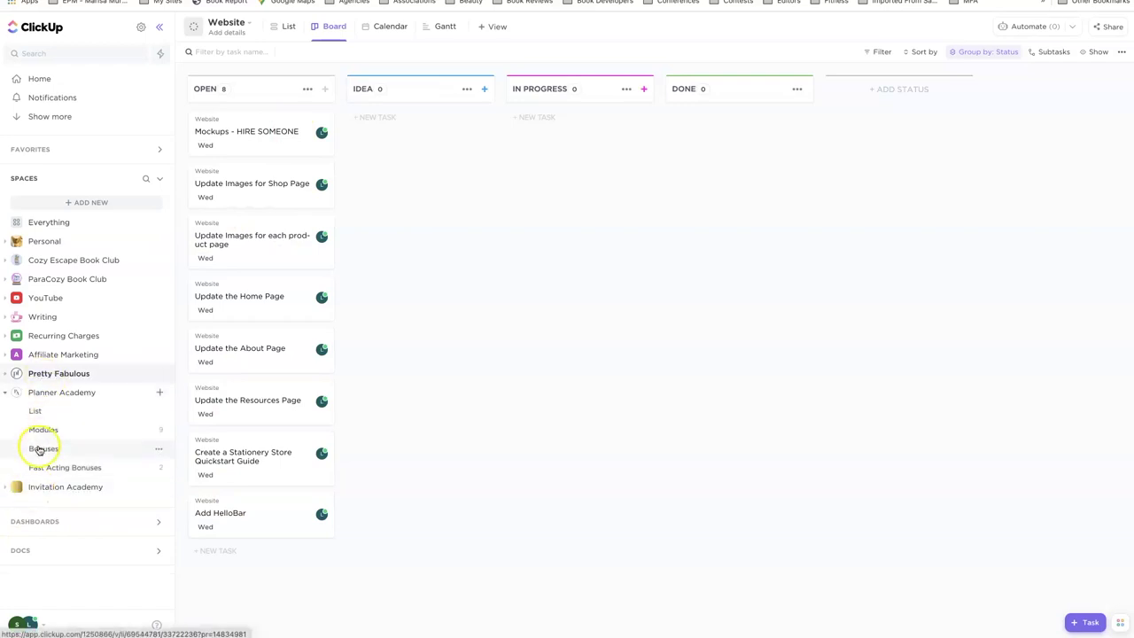
left_click(37, 412)
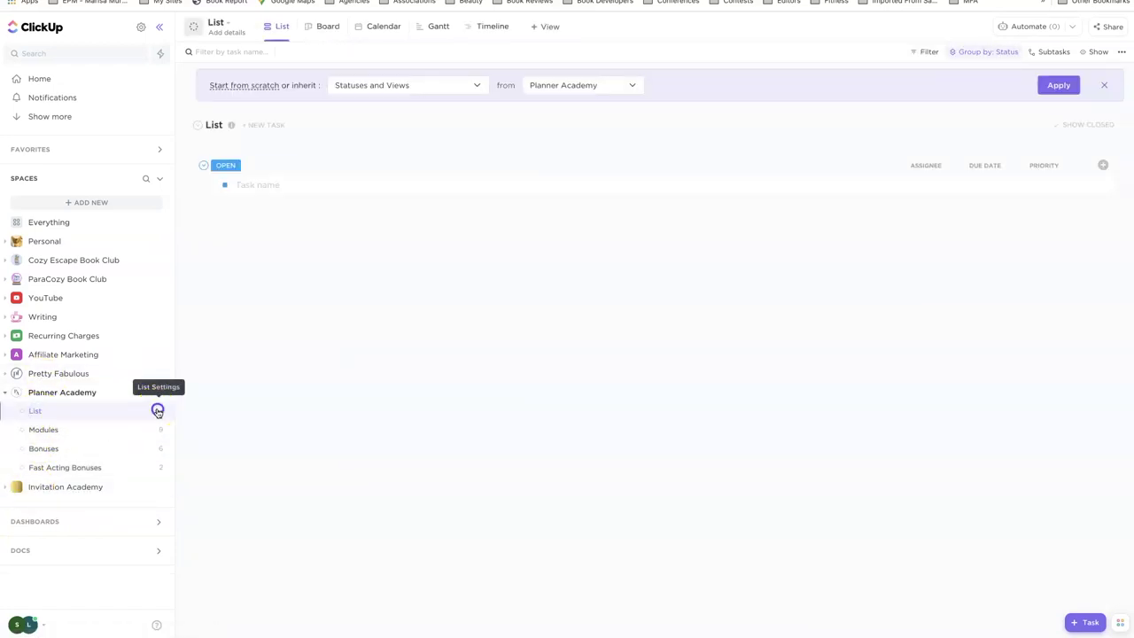
- Delete the empty 'List' from Planner Academy and browse its Modules, Bonuses and Fast Acting Bonuses lists
left_click(156, 411)
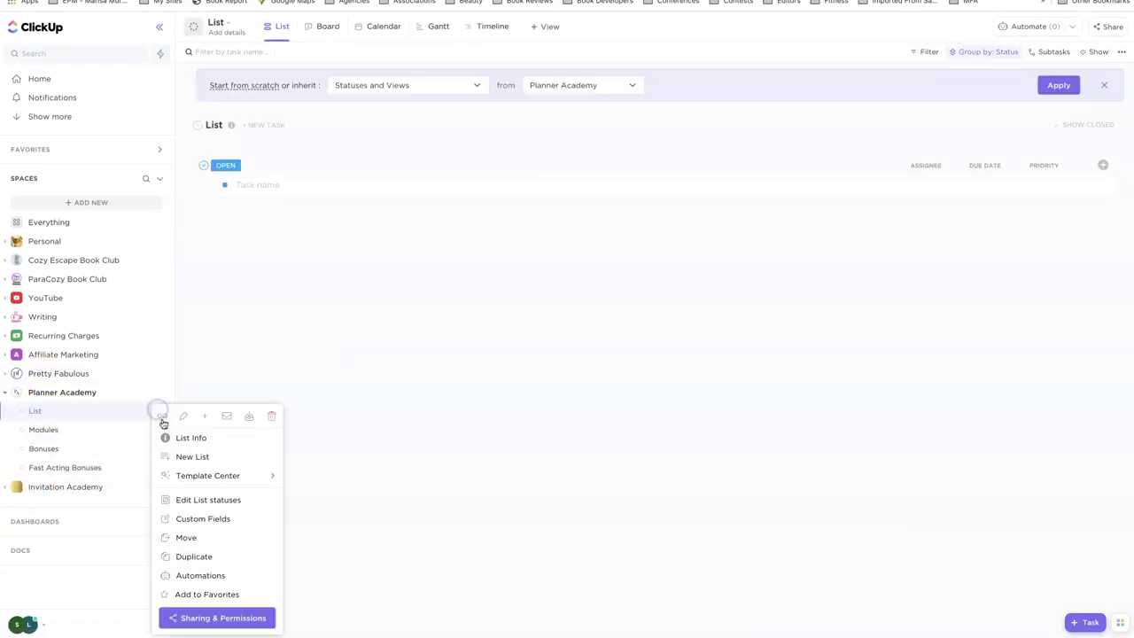
left_click(271, 417)
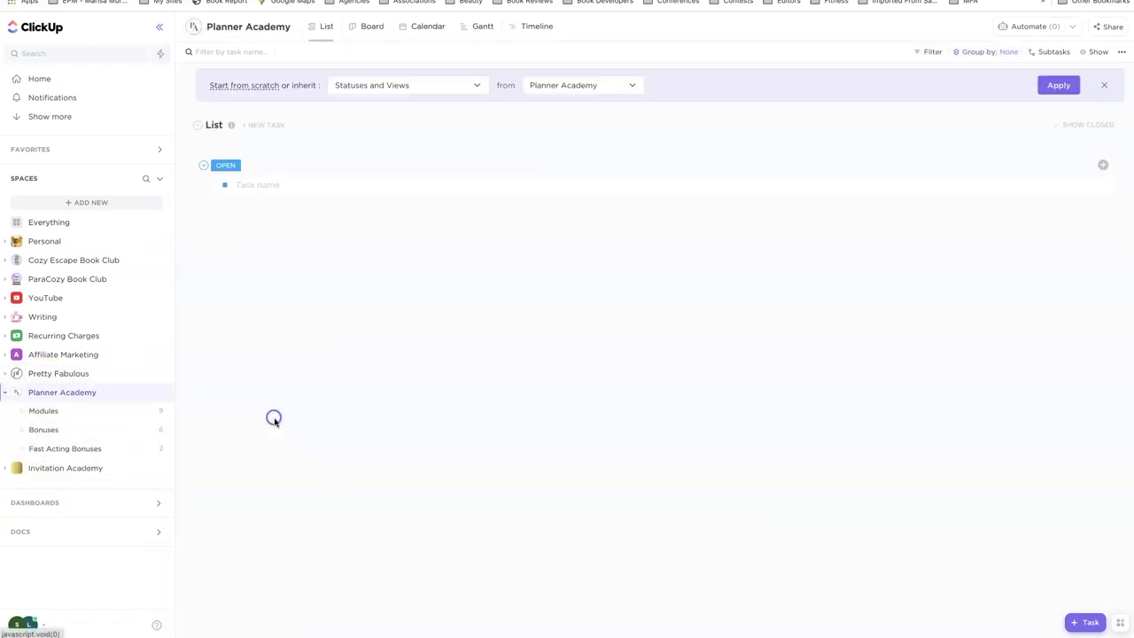
left_click(45, 412)
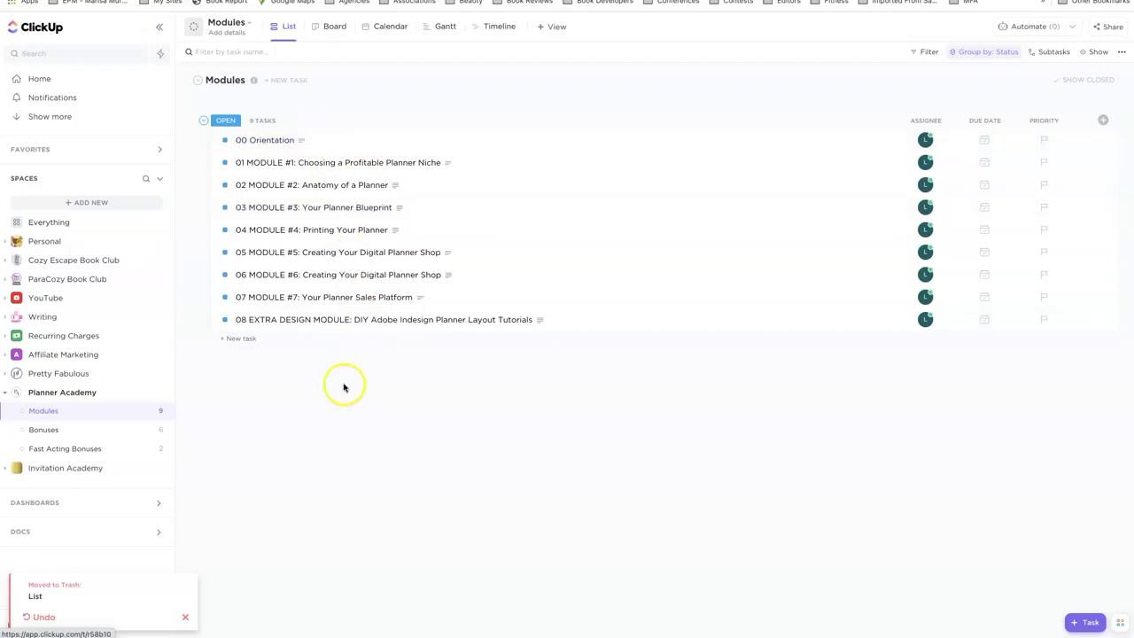
left_click(63, 429)
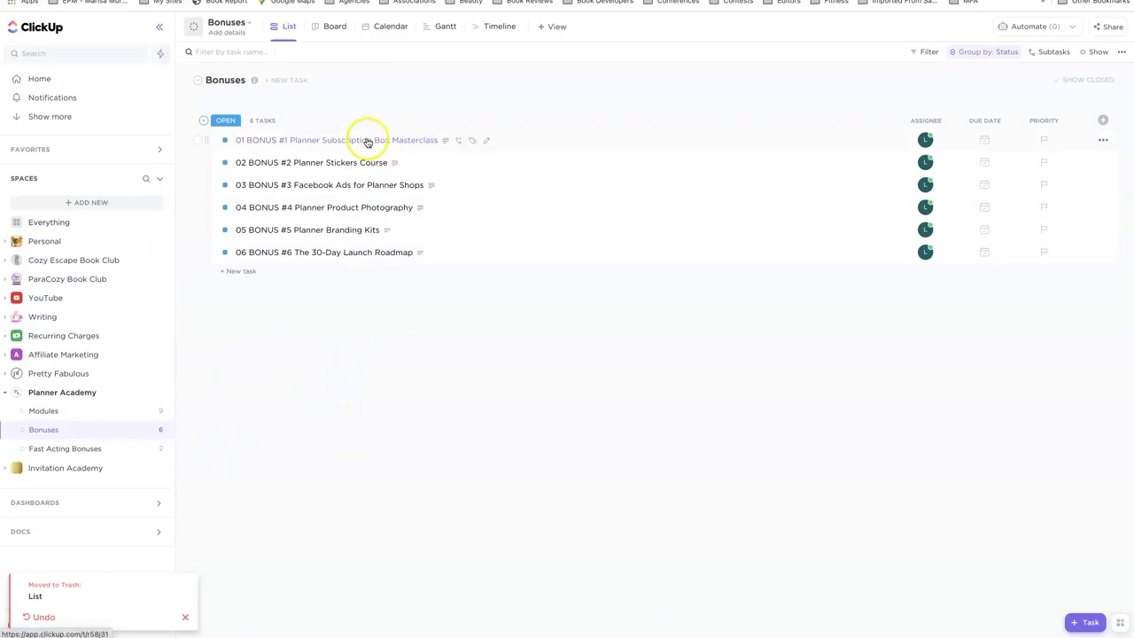
left_click(76, 449)
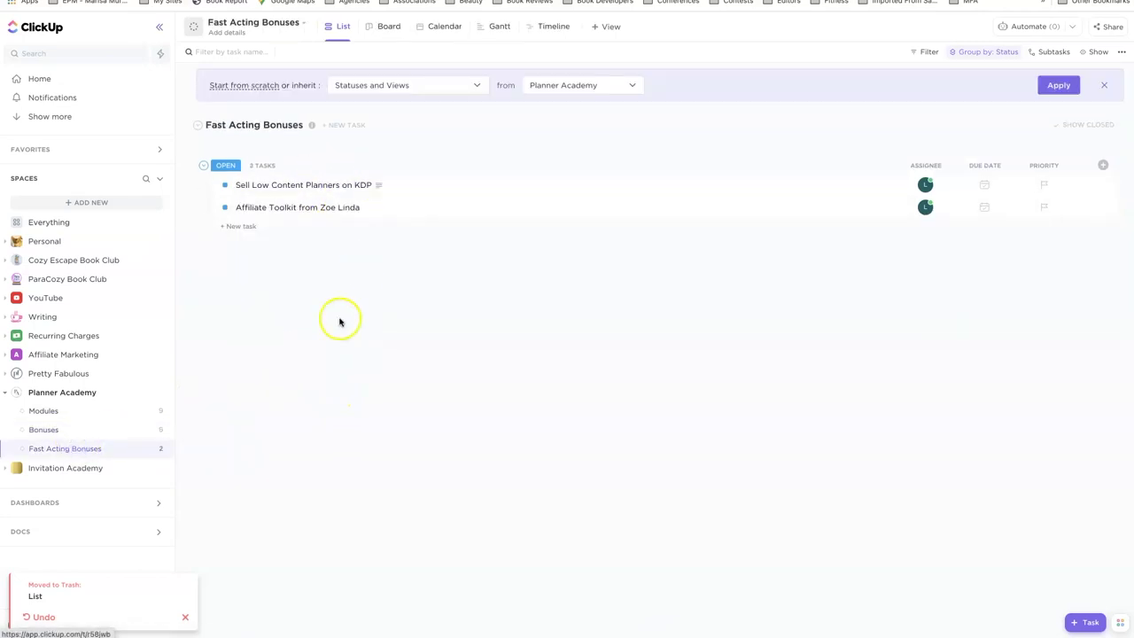
- Browse Invitation Academy's Sales Page, Modules and Bonuses lists, checking module 01's due date options
left_click(9, 468)
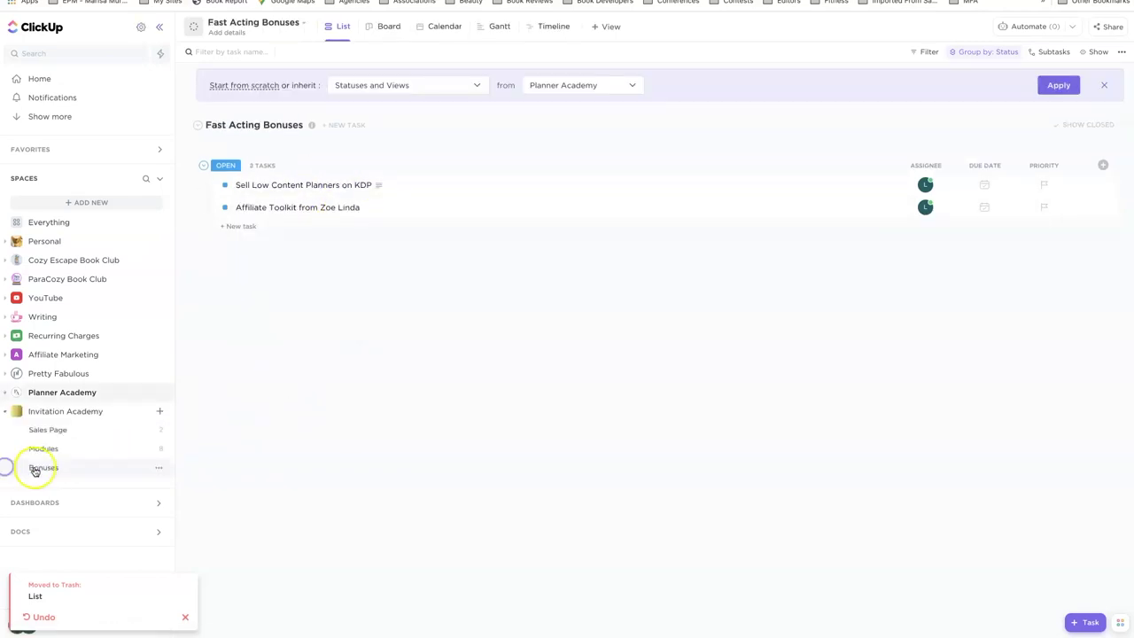
left_click(84, 431)
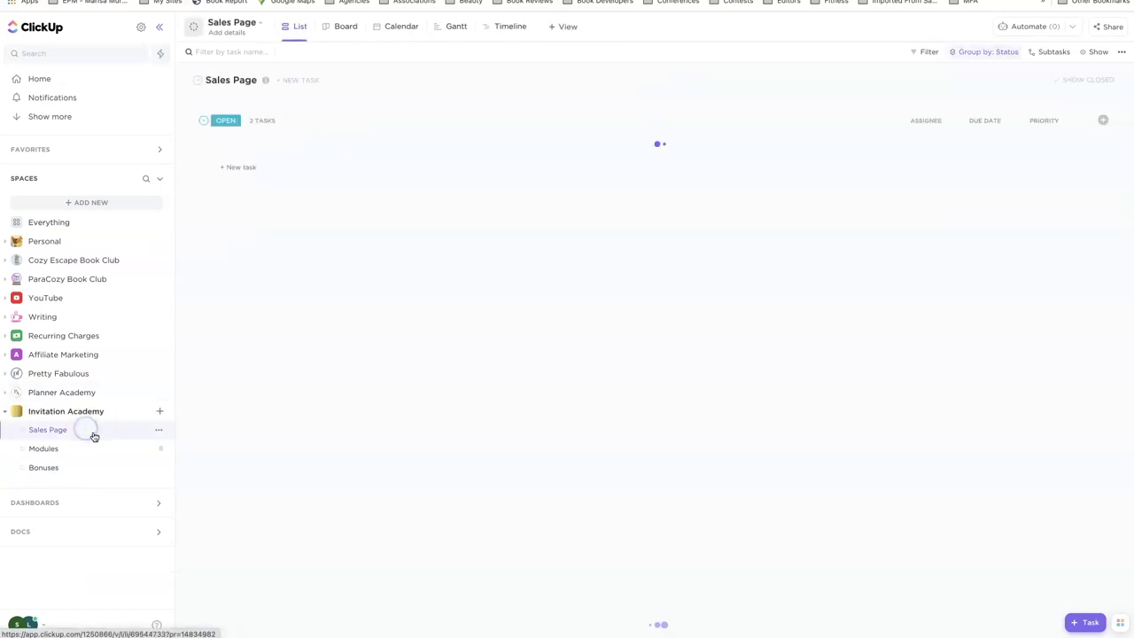
left_click(87, 452)
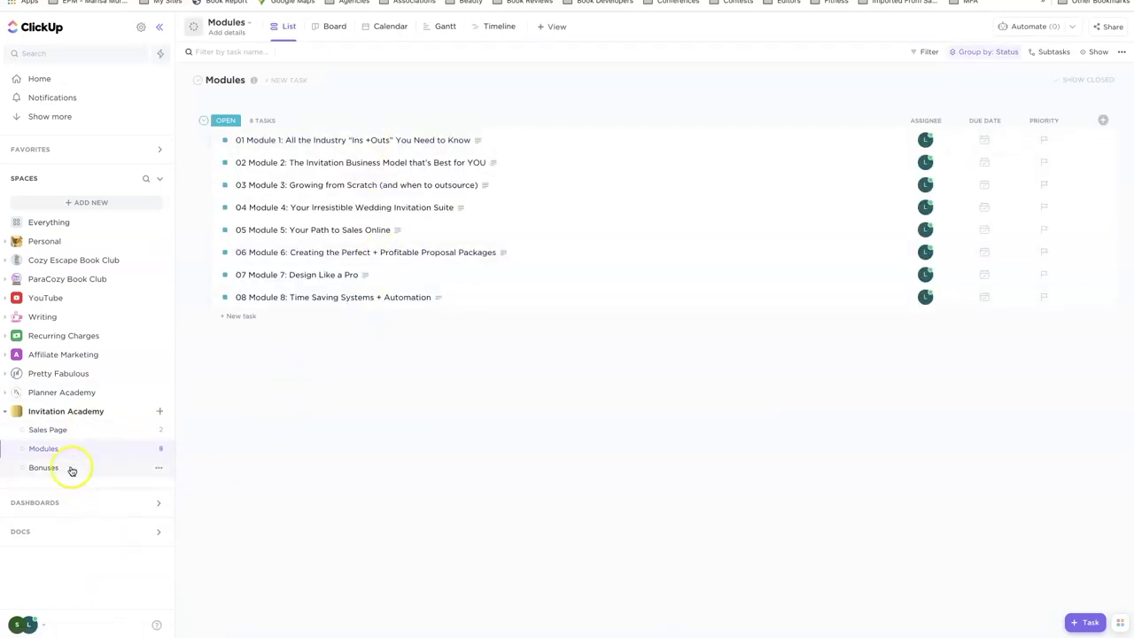
left_click(69, 467)
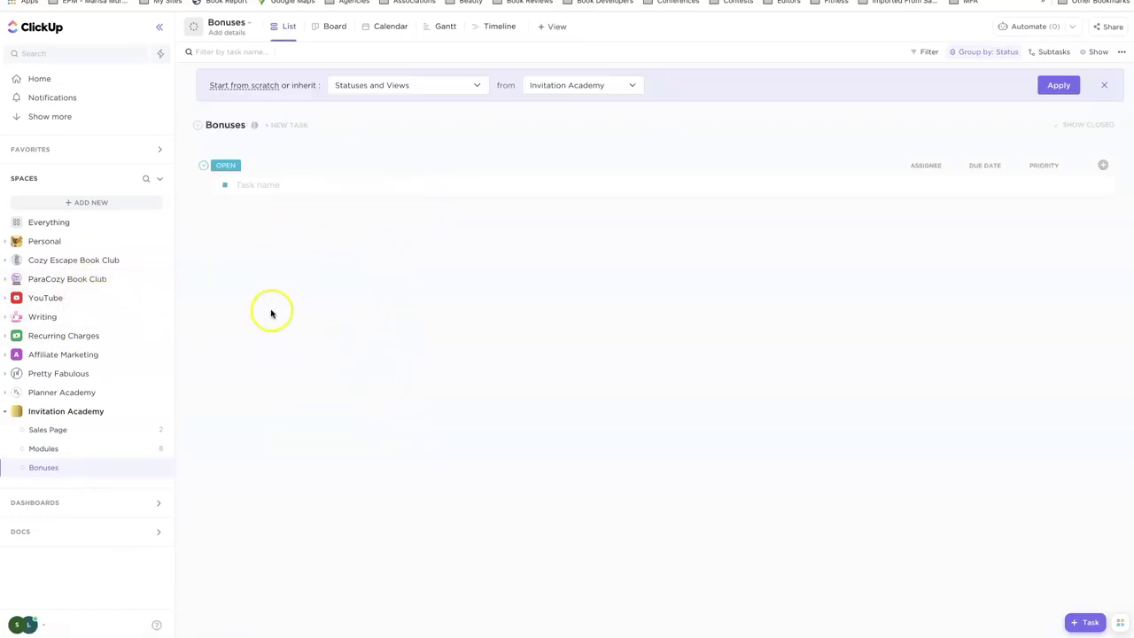
left_click(69, 452)
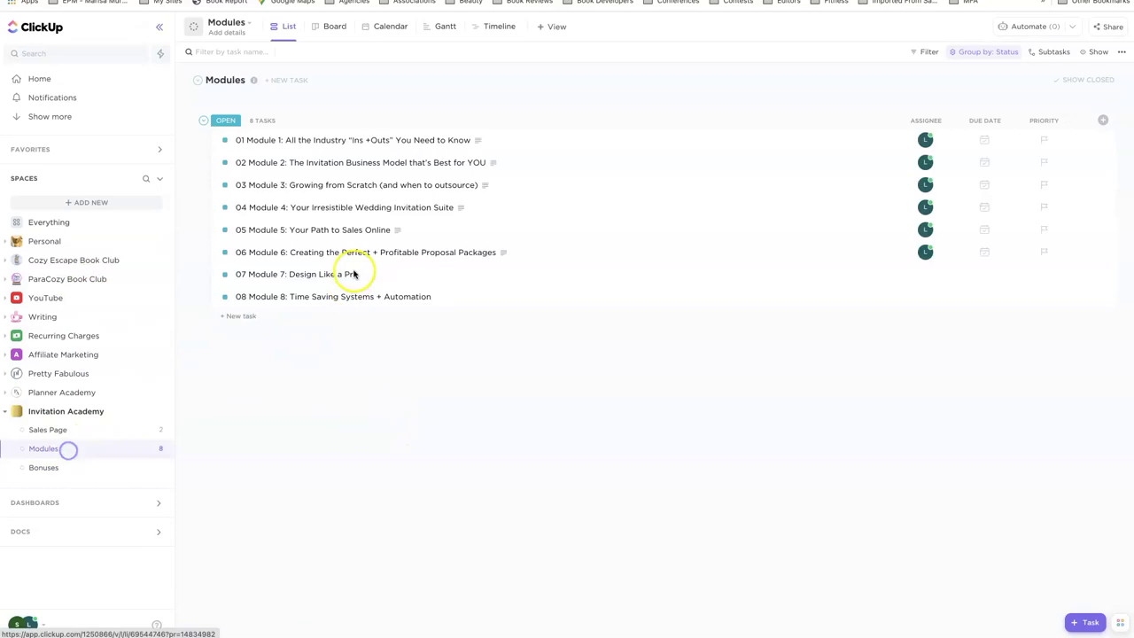
left_click(986, 142)
left_click(871, 431)
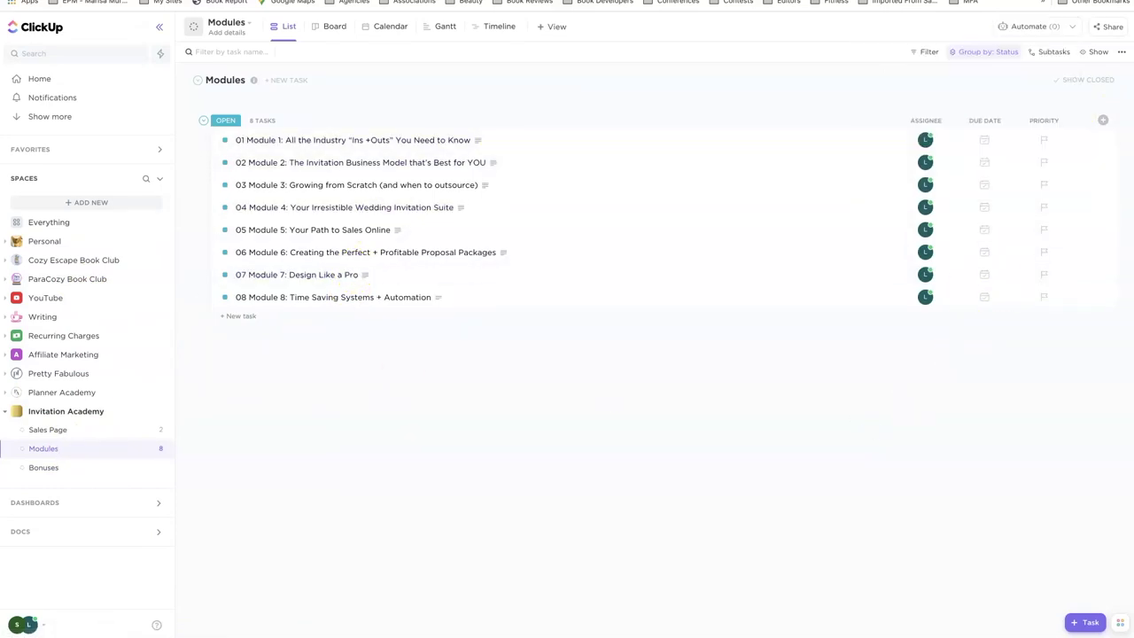
- Go to Home My Work, expand Overdue, and scroll down to the 74 Unscheduled tasks
left_click(42, 79)
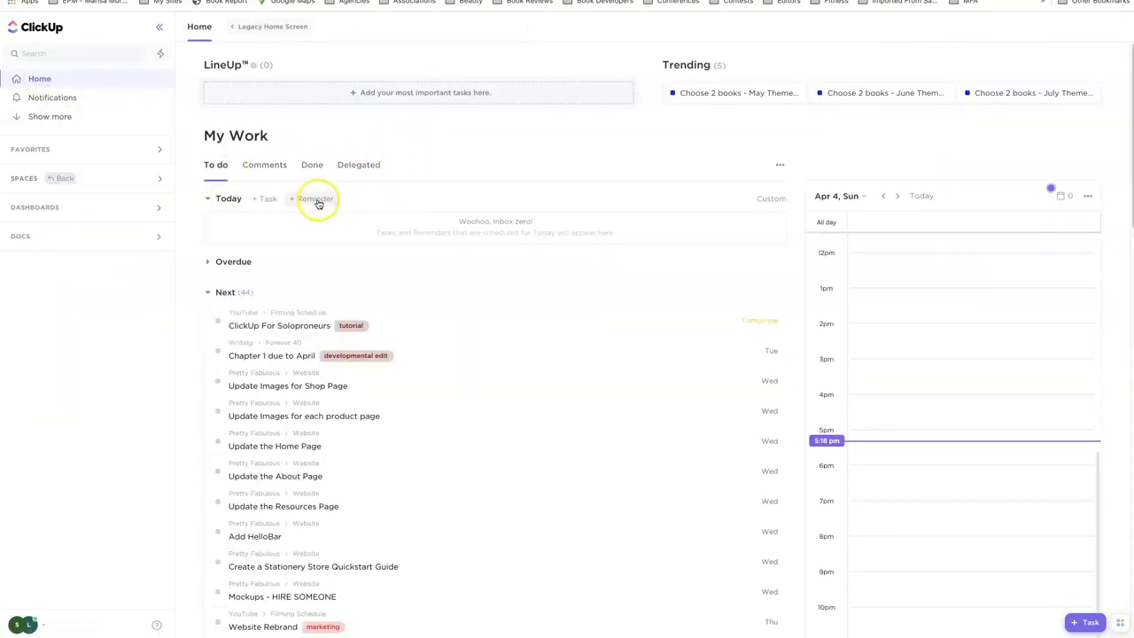
scroll(316, 200, "down", 2)
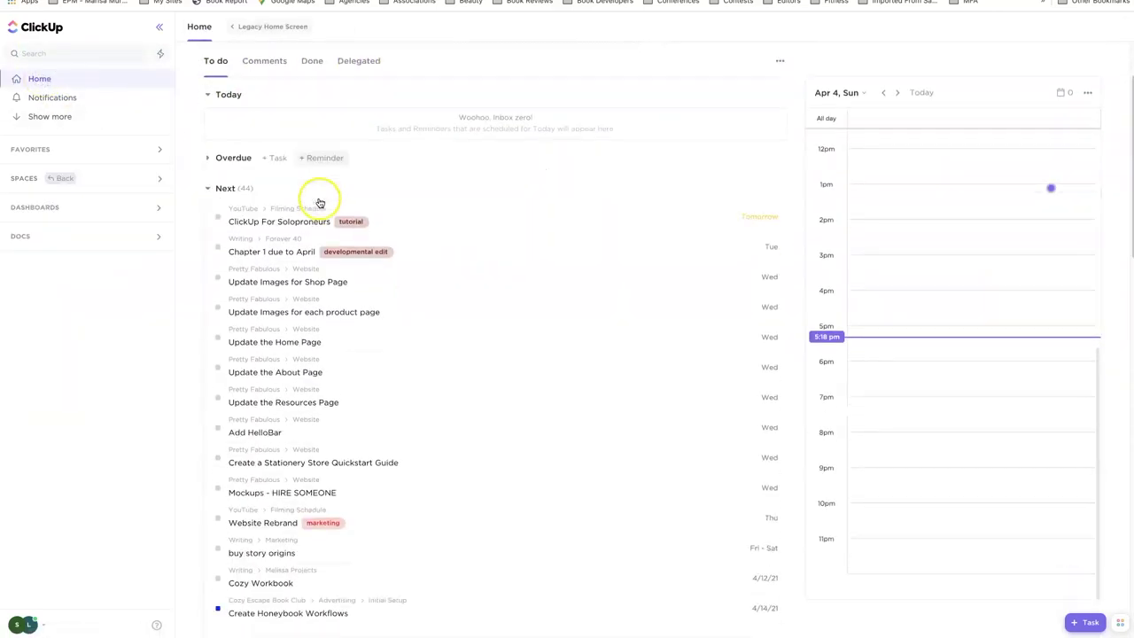
left_click(209, 158)
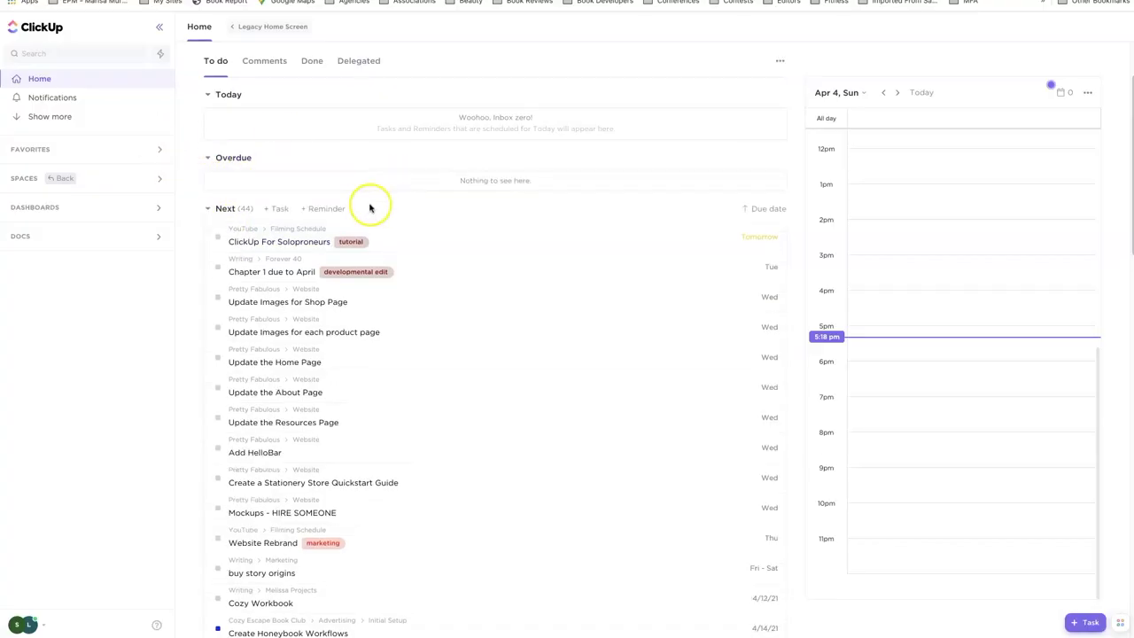
scroll(355, 195, "down", 5)
scroll(493, 257, "down", 15)
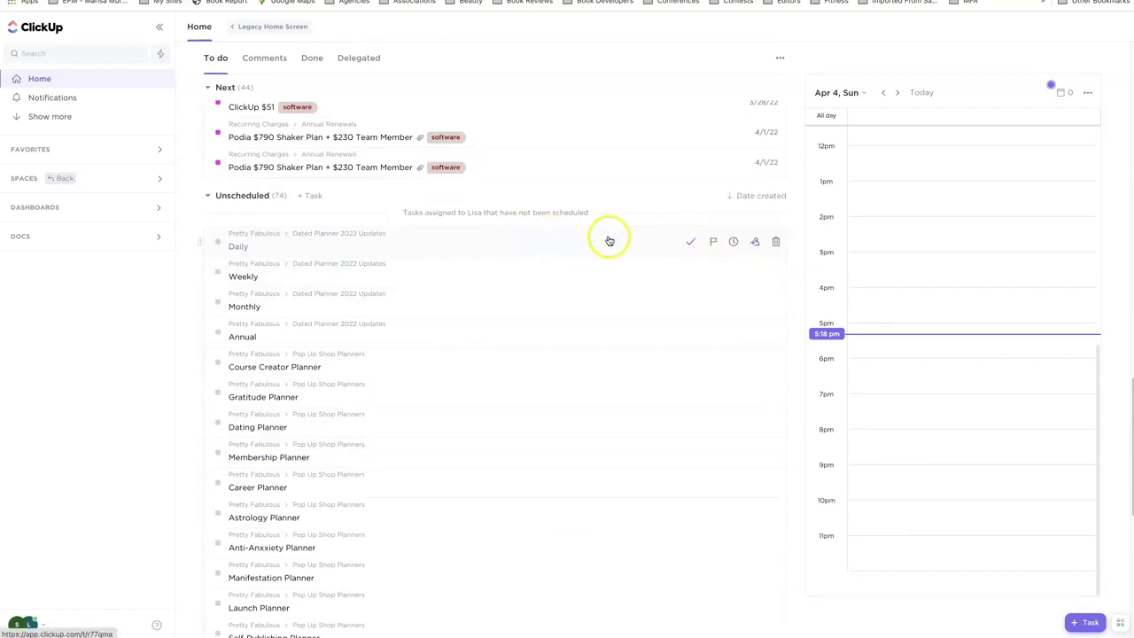
- Give the unscheduled Daily and Monthly tasks due dates of April 13 and April 14
left_click(736, 241)
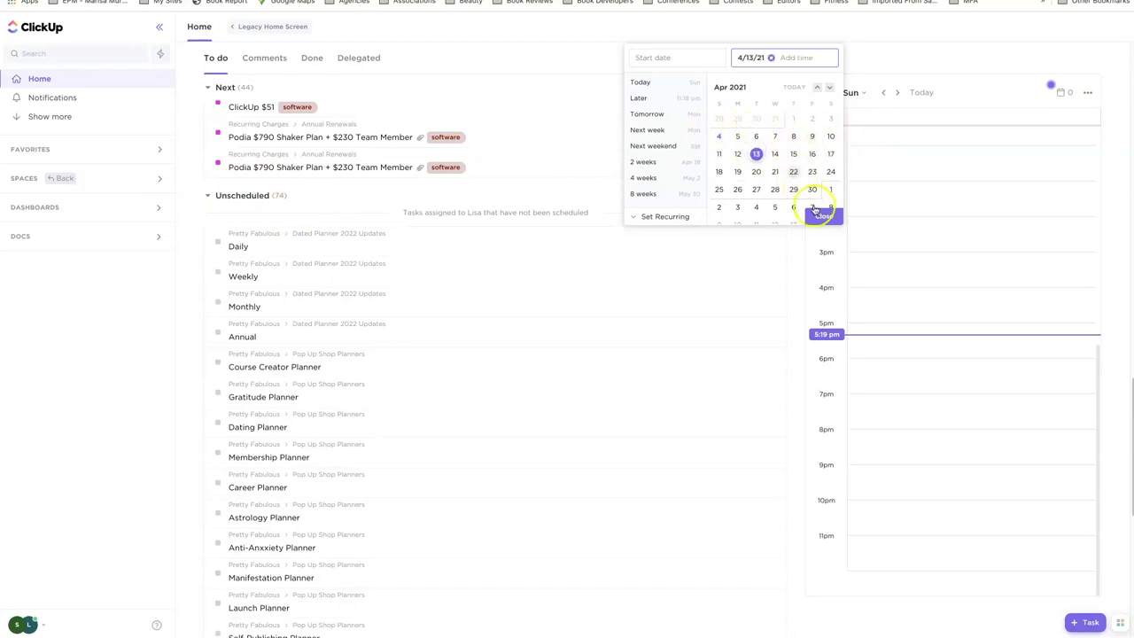
left_click(824, 218)
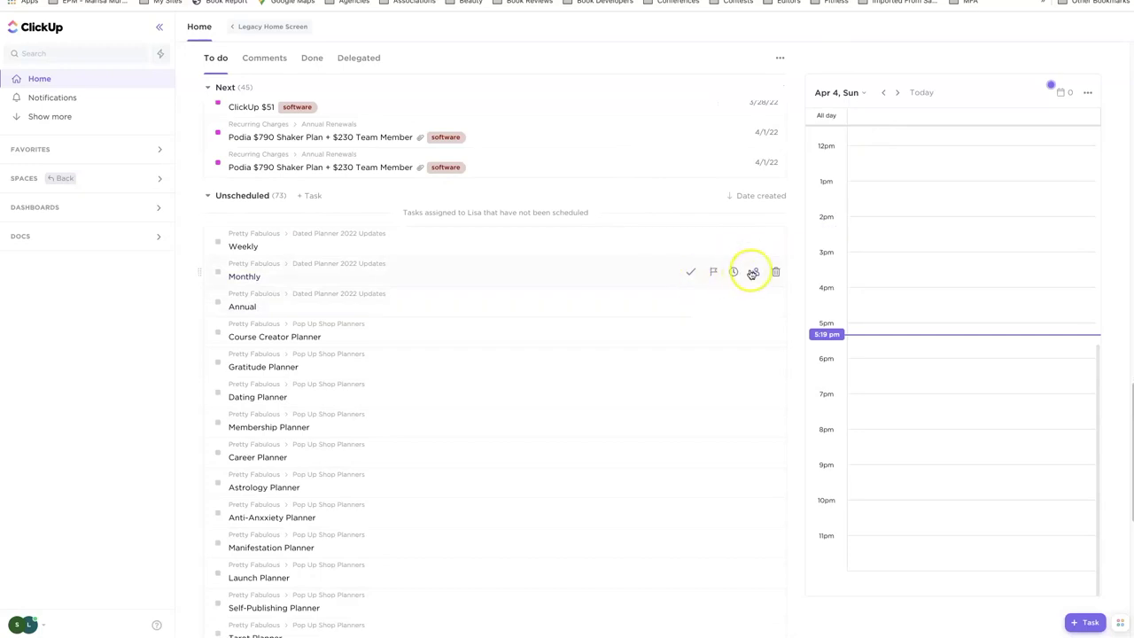
left_click(734, 272)
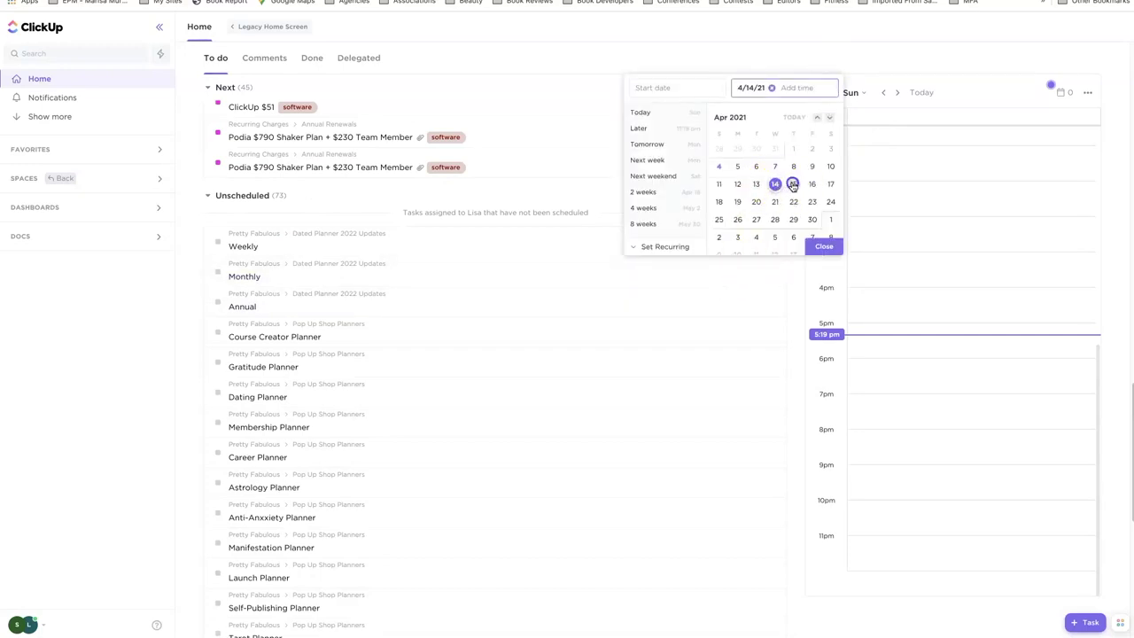
left_click(824, 246)
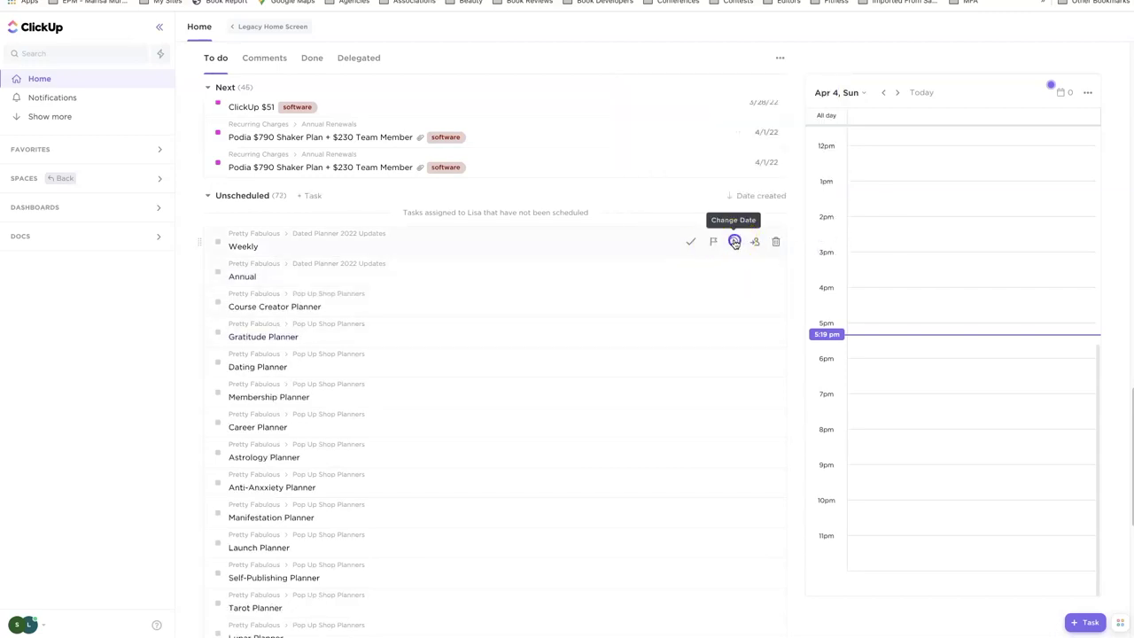
- Give the Weekly and Annual tasks due dates of April 20 and April 22
left_click(733, 241)
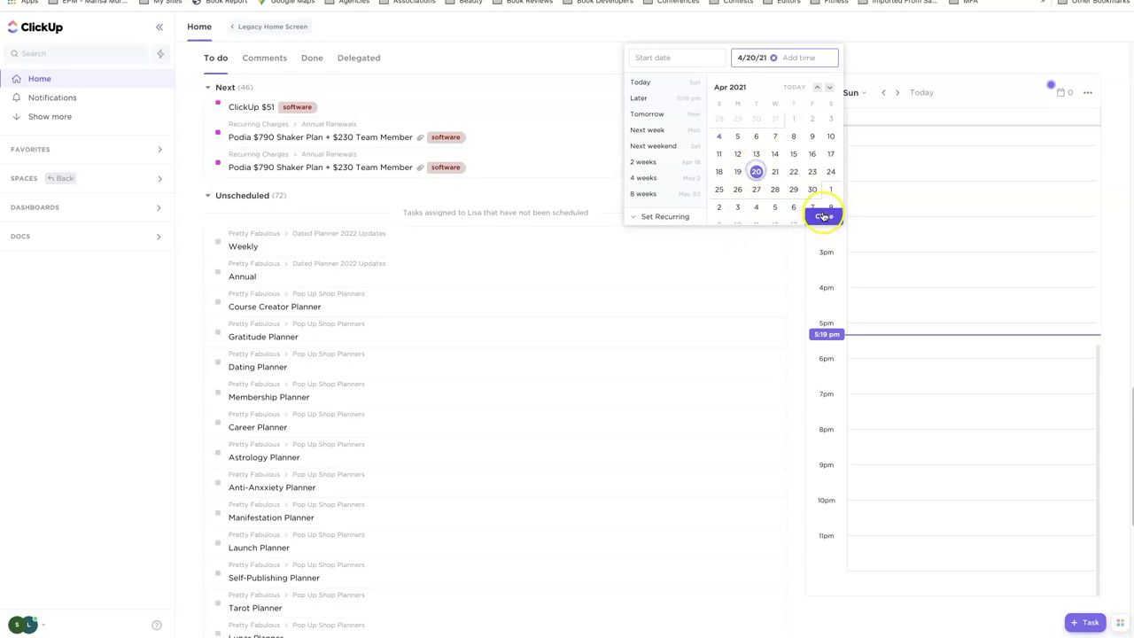
left_click(824, 216)
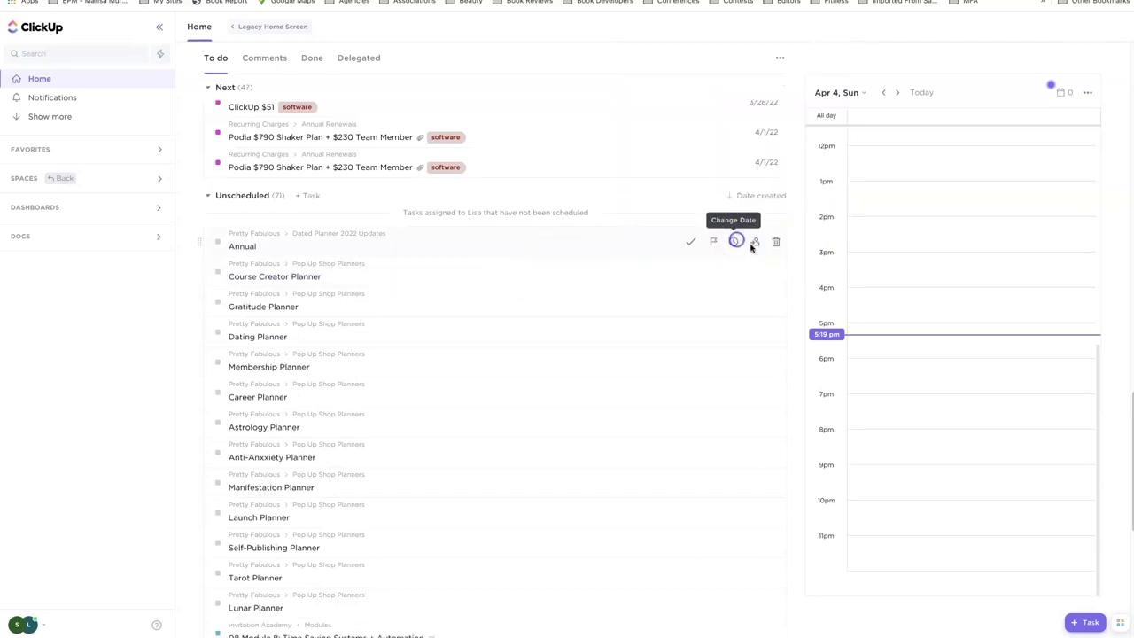
left_click(743, 243)
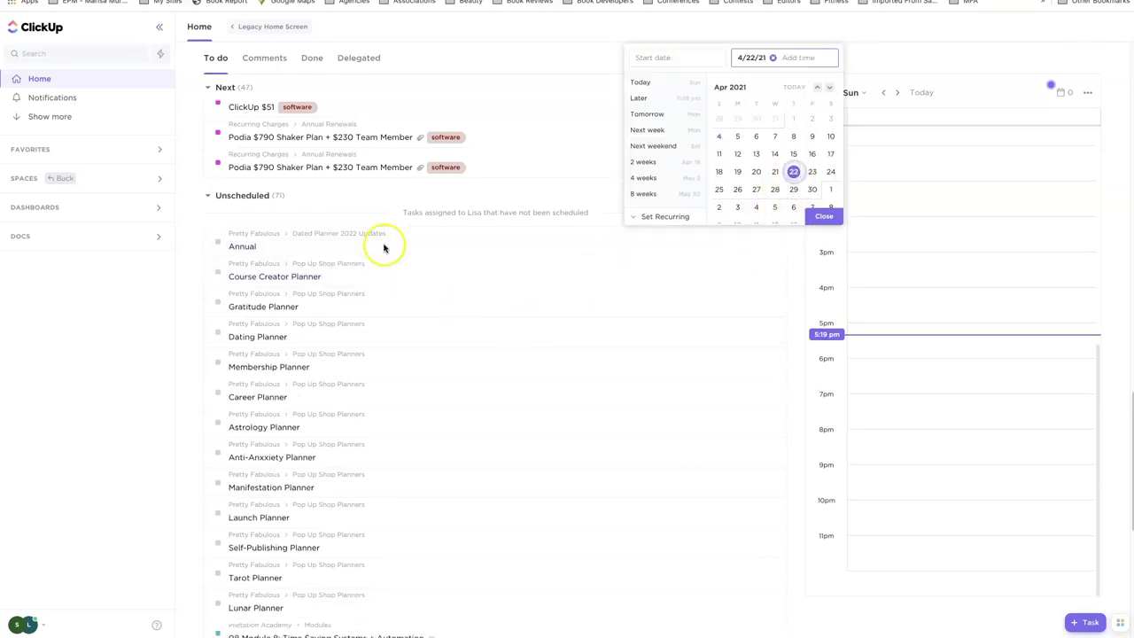
left_click(824, 216)
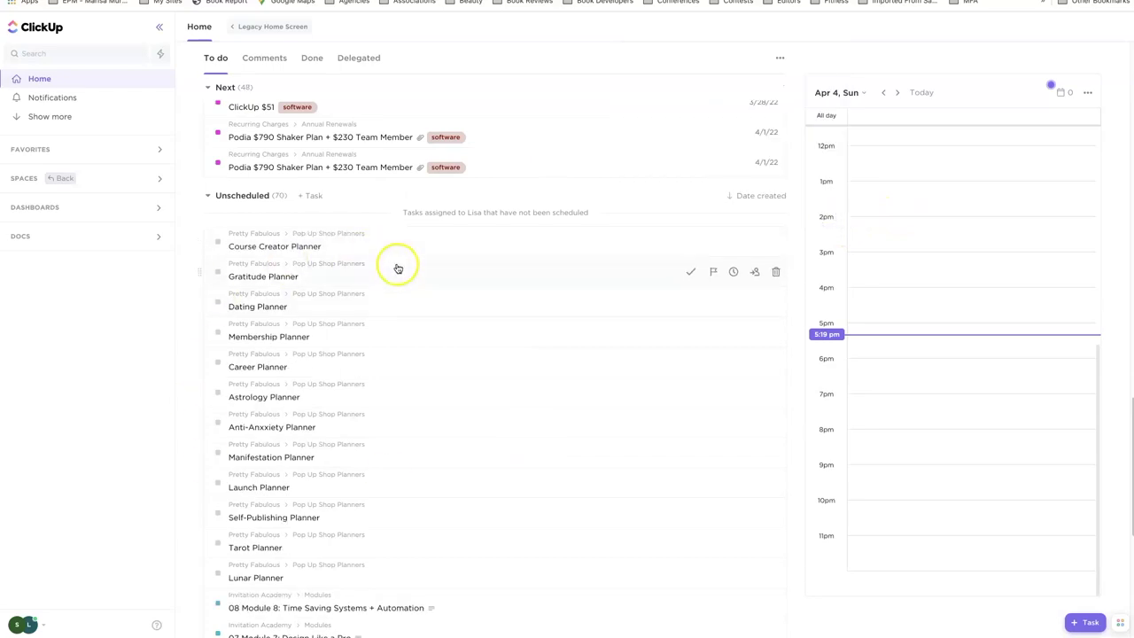
scroll(398, 266, "down", 10)
scroll(373, 330, "down", 15)
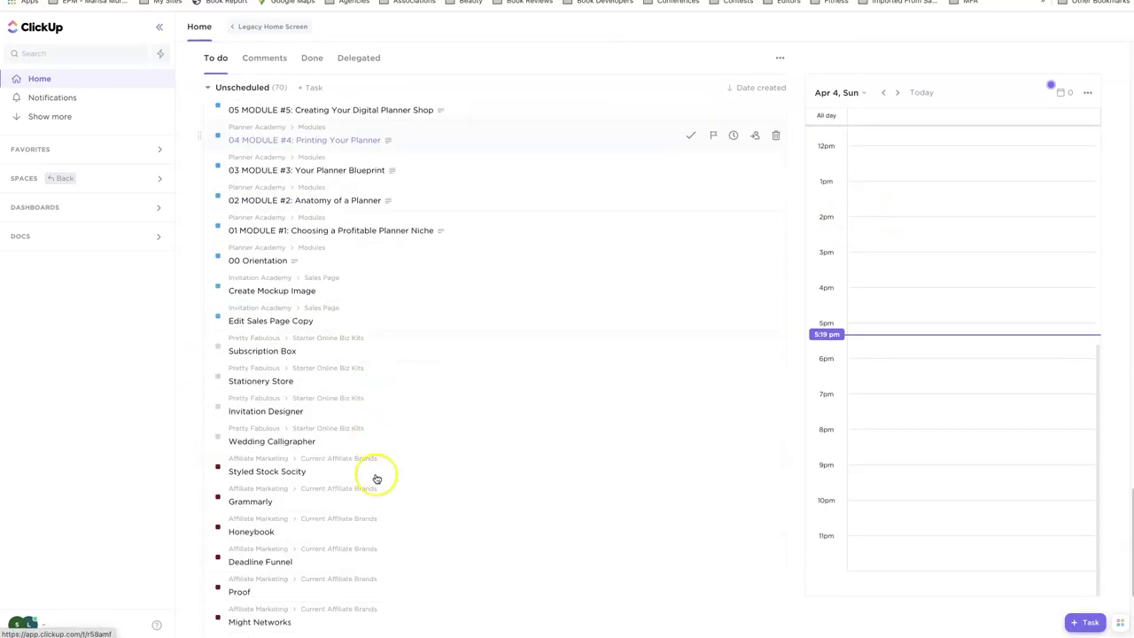
scroll(518, 458, "up", 20)
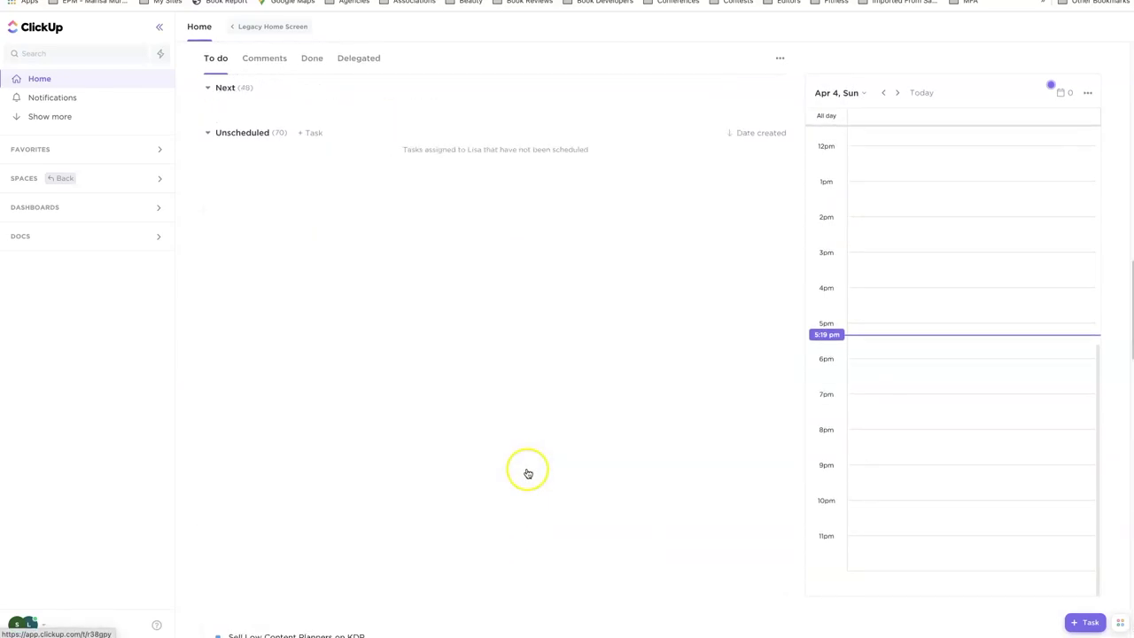
scroll(398, 401, "down", 15)
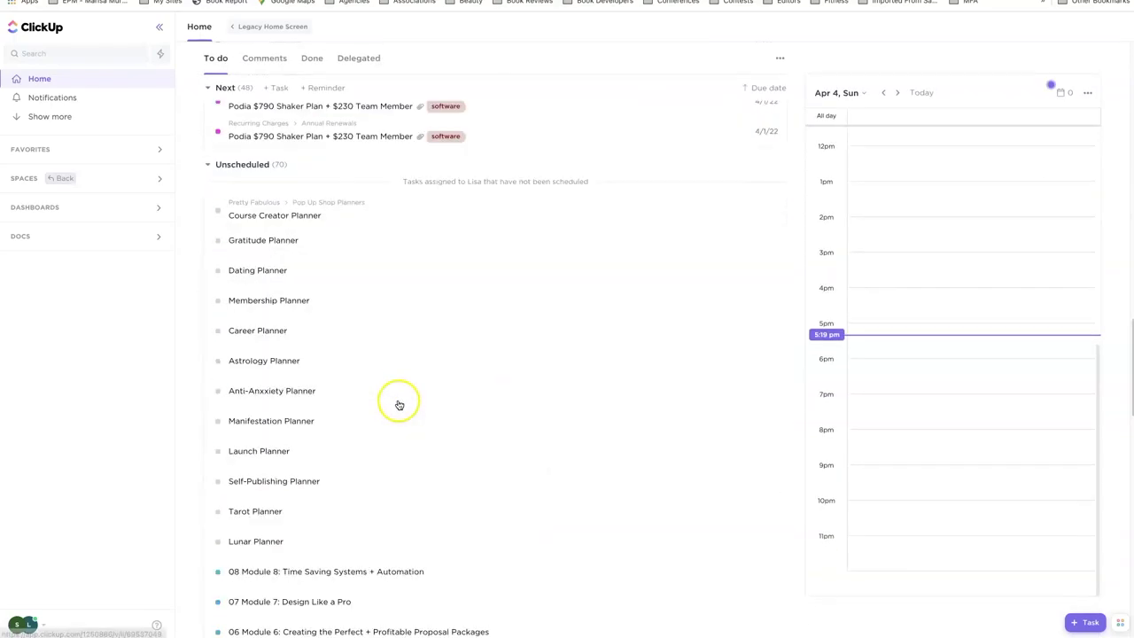
scroll(443, 450, "up", 1)
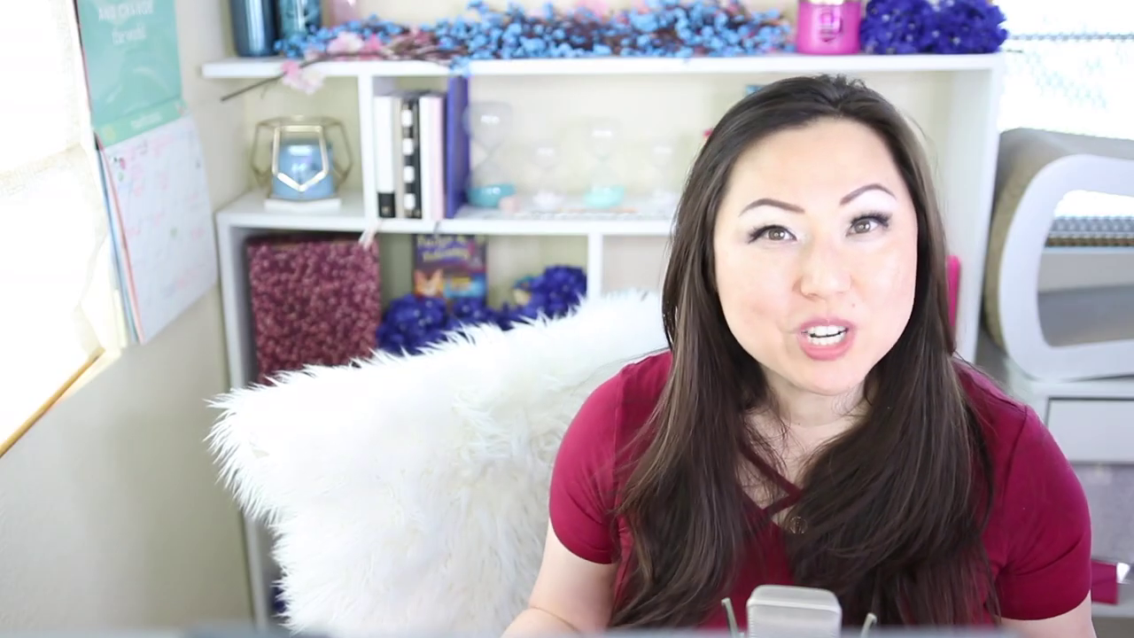